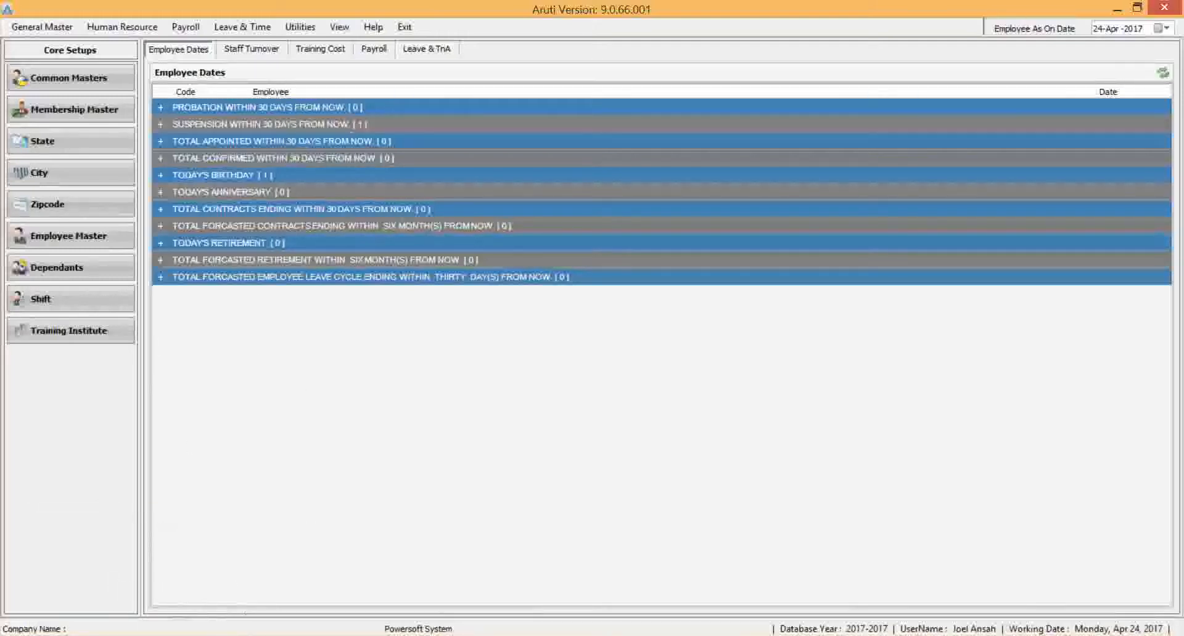
Switch to Aruti Configuration, open the user roles' ability level privileges and expand the Payroll privilege group.
click(118, 635)
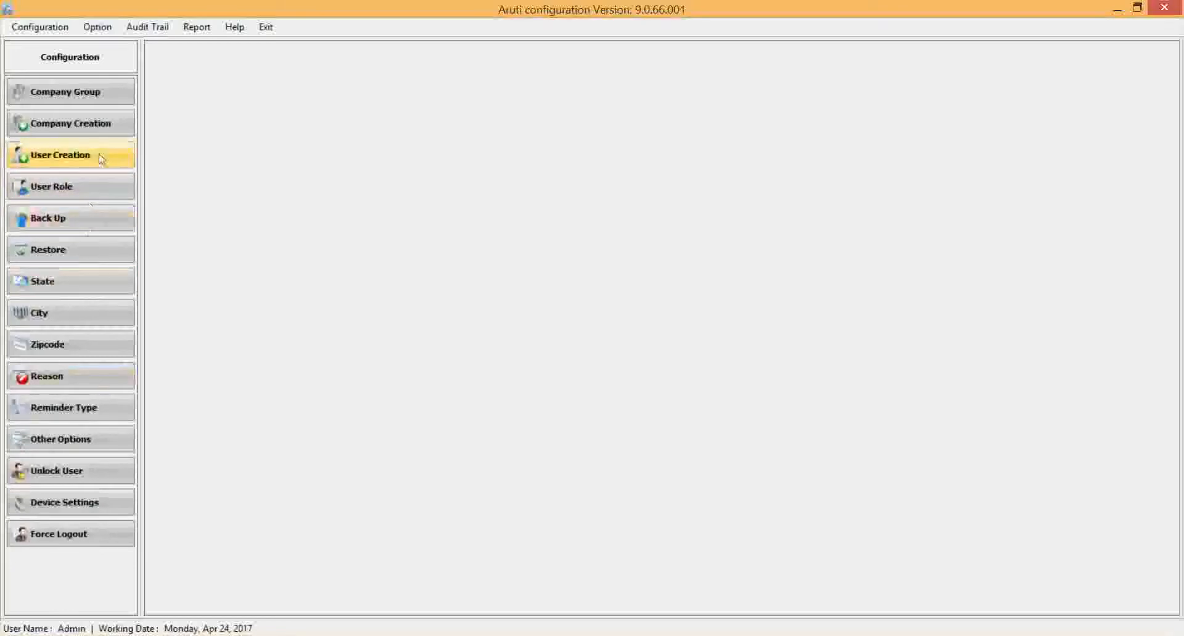
click(79, 186)
click(405, 450)
click(416, 484)
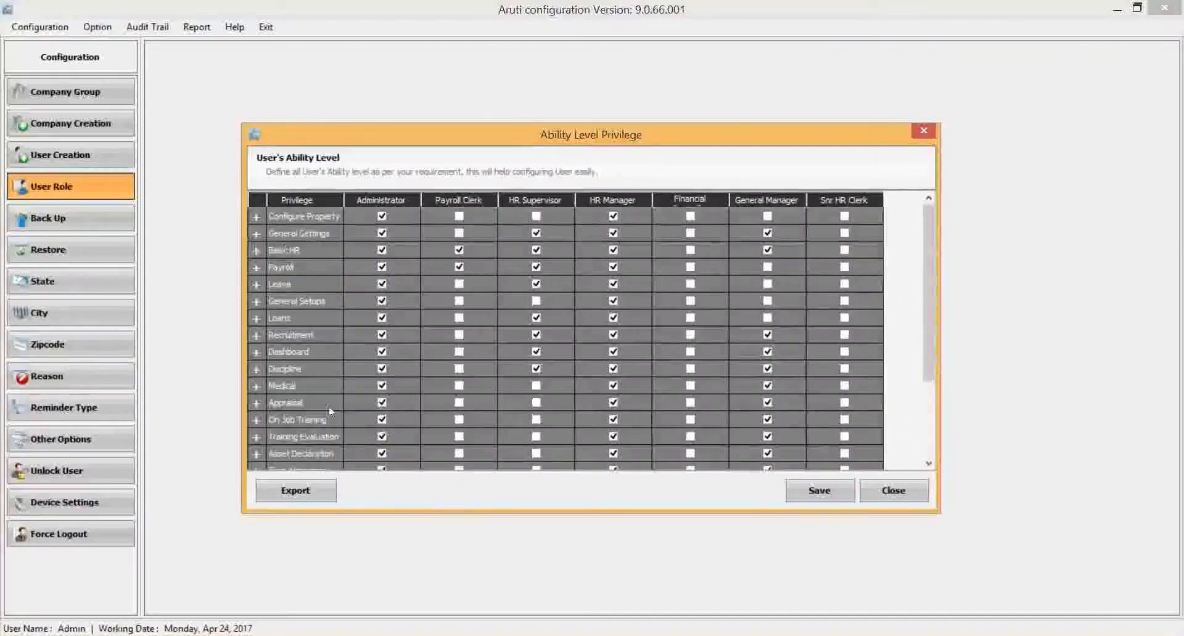
click(257, 268)
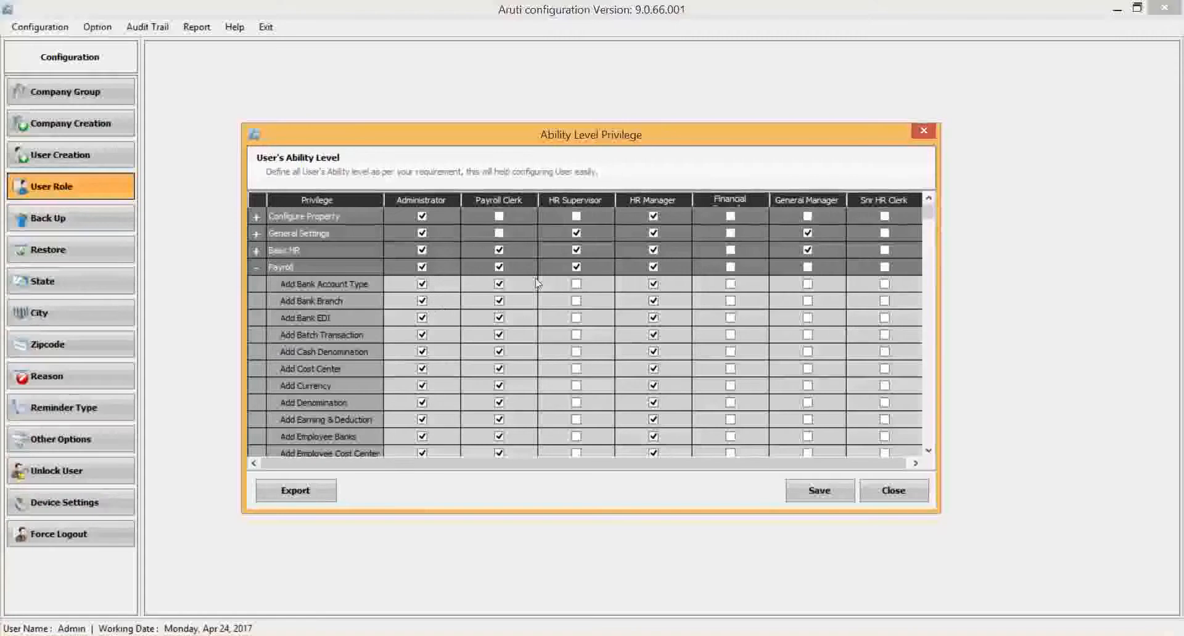
click(576, 352)
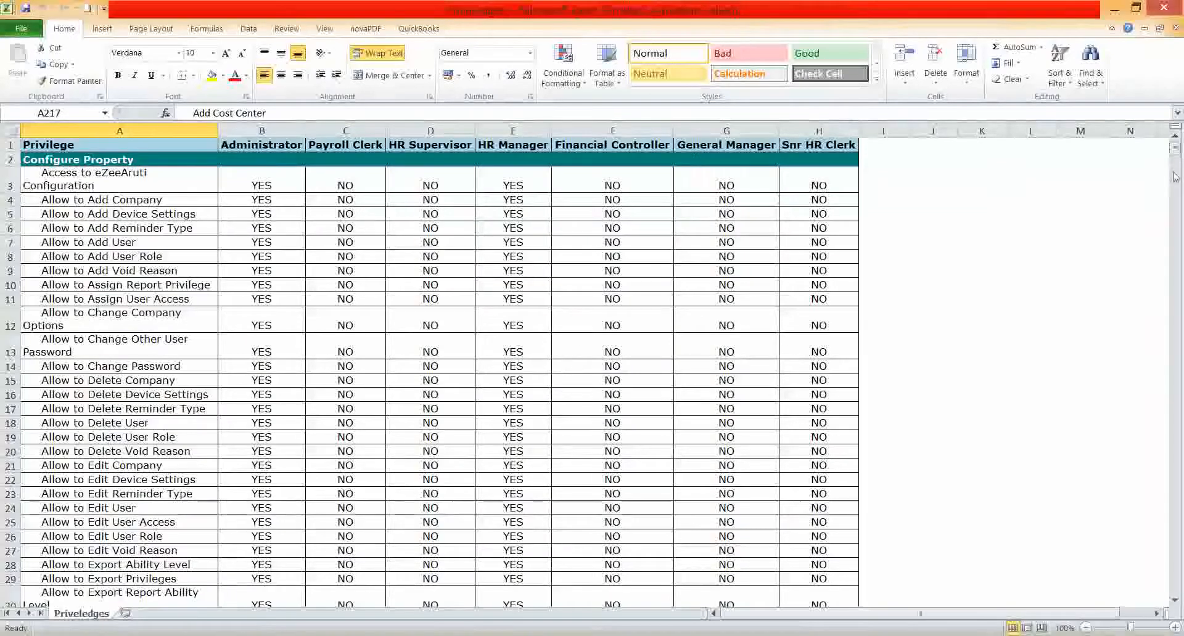
Review each role's privileges in the exported Excel sheet, and close the ability level and user role windows in Aruti Configuration.
drag(1174, 155, 1174, 245)
click(177, 330)
click(443, 444)
drag(1174, 245, 1163, 360)
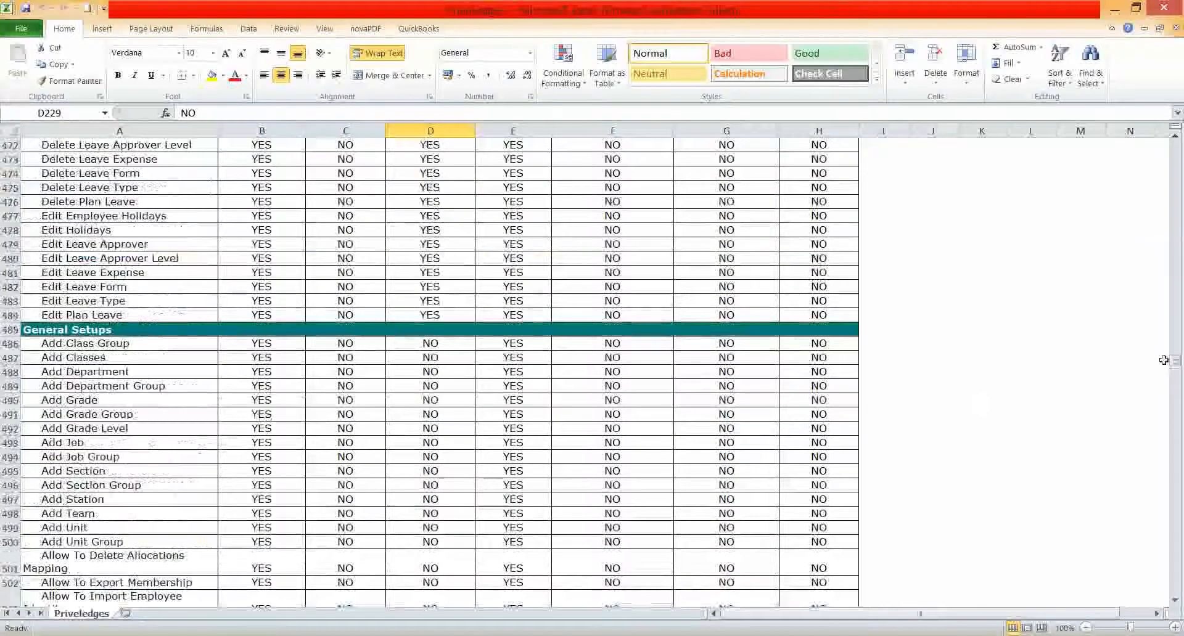
click(261, 344)
drag(1175, 363, 1175, 457)
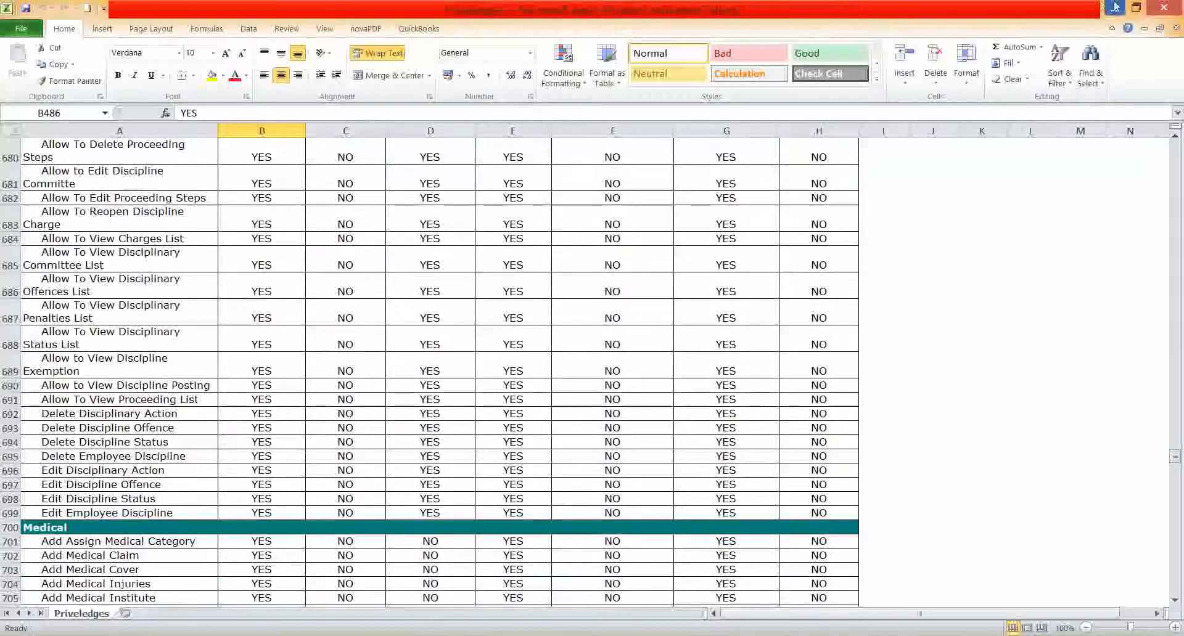
click(1115, 7)
click(894, 490)
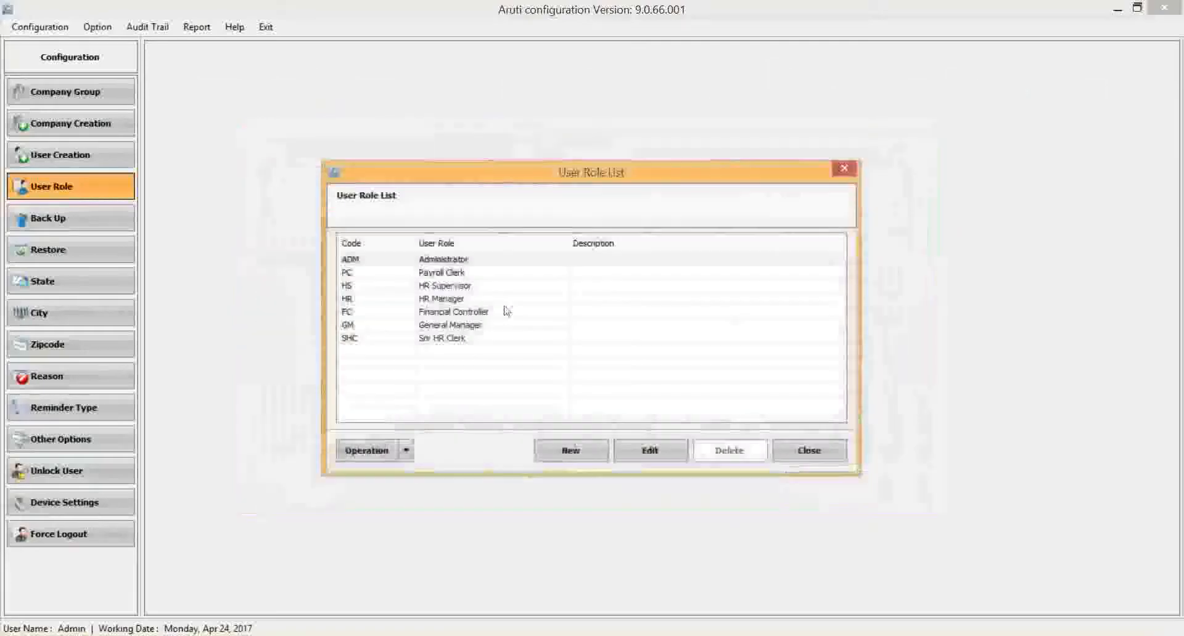
click(810, 451)
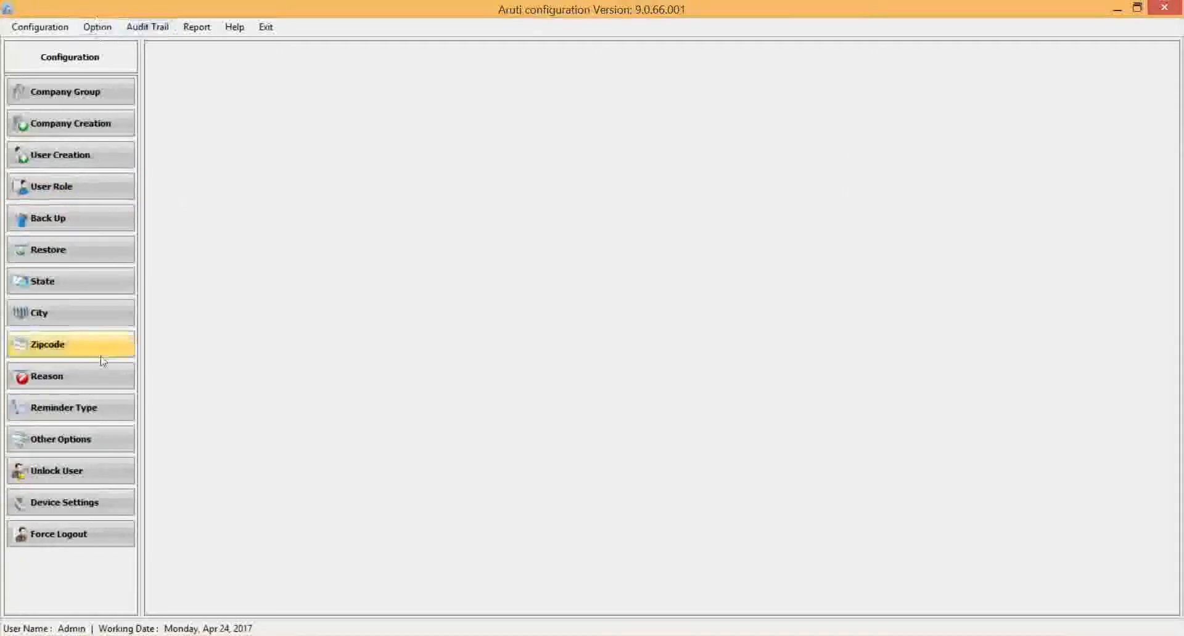
Open the company options, view the self-service settings and check the accounting software choices in the integration settings.
click(123, 27)
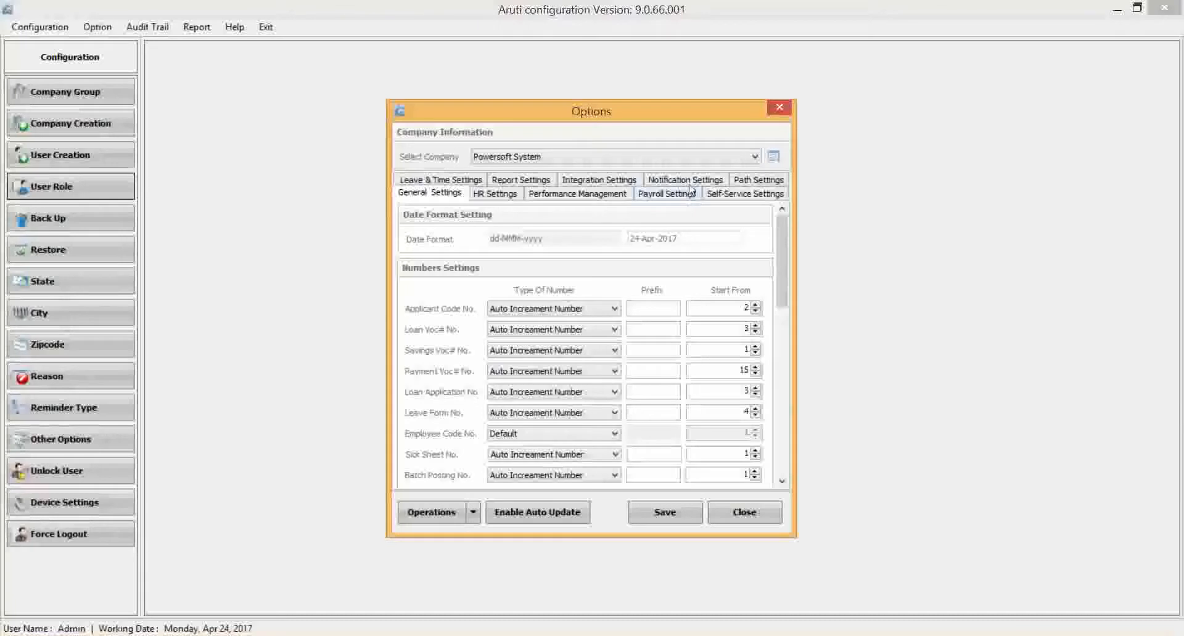
click(751, 196)
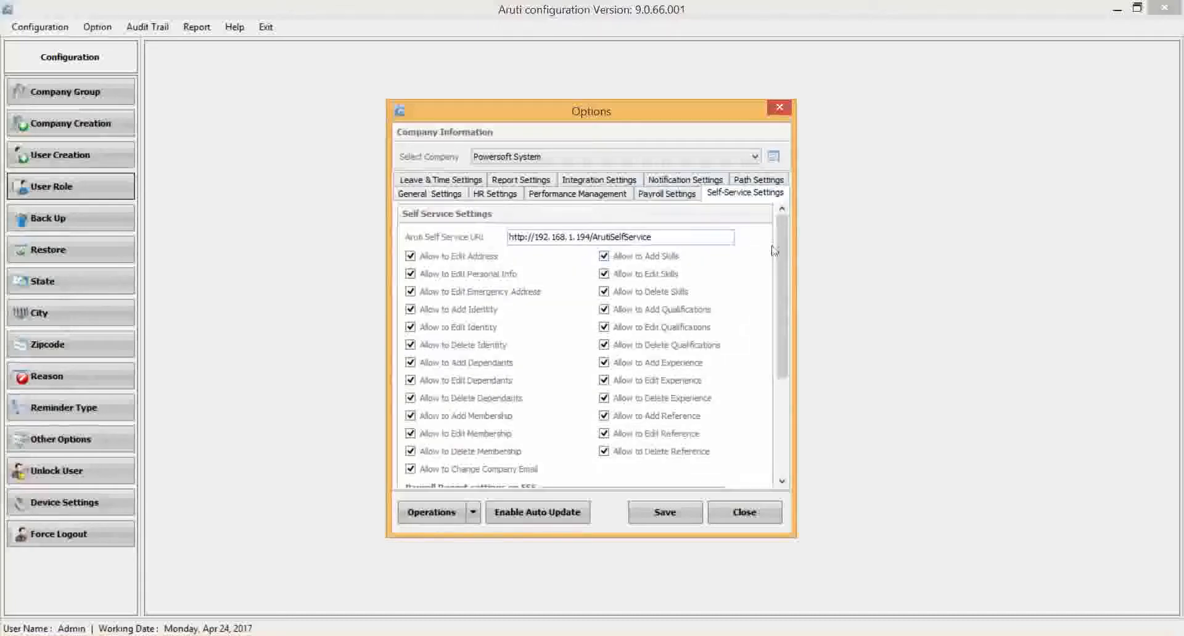
click(624, 182)
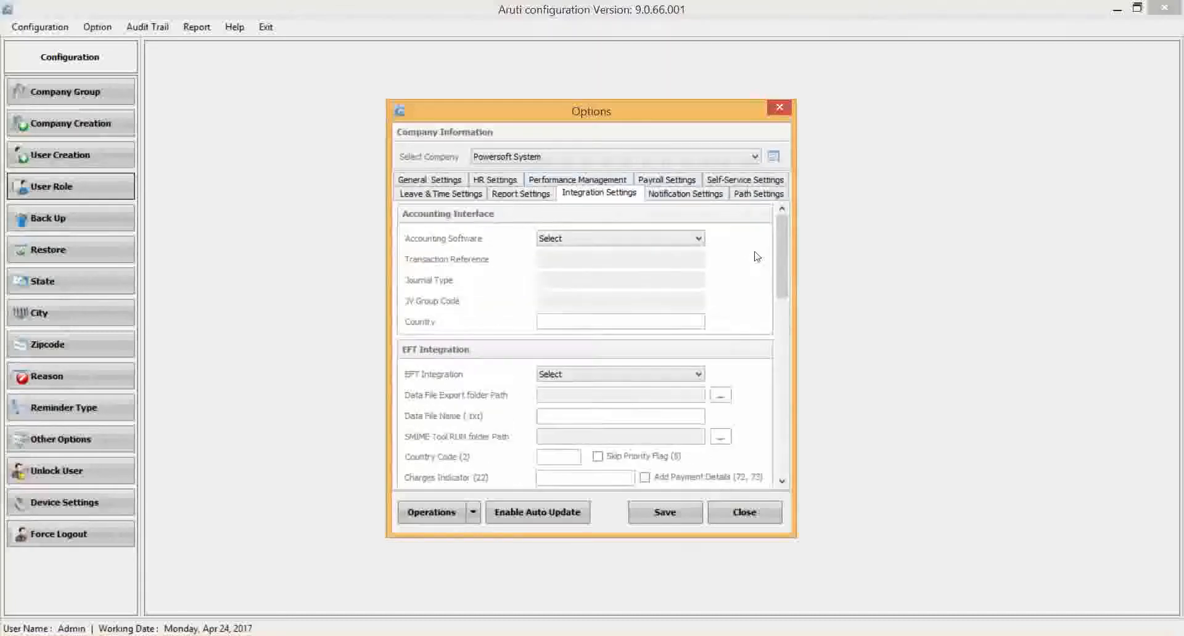
click(582, 239)
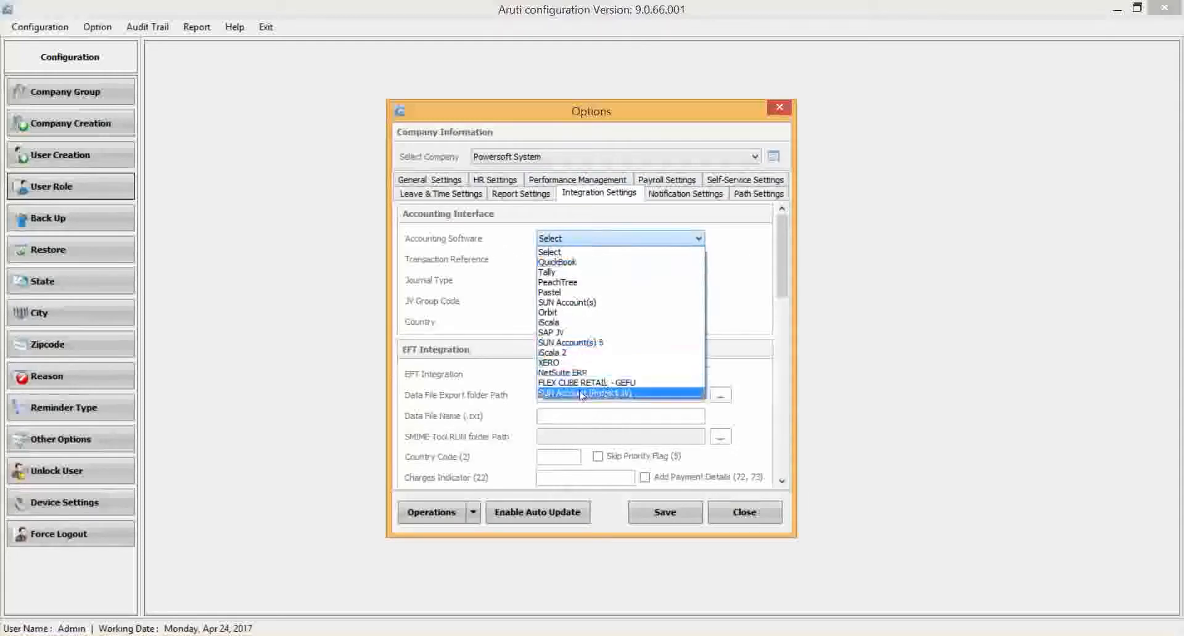
click(760, 283)
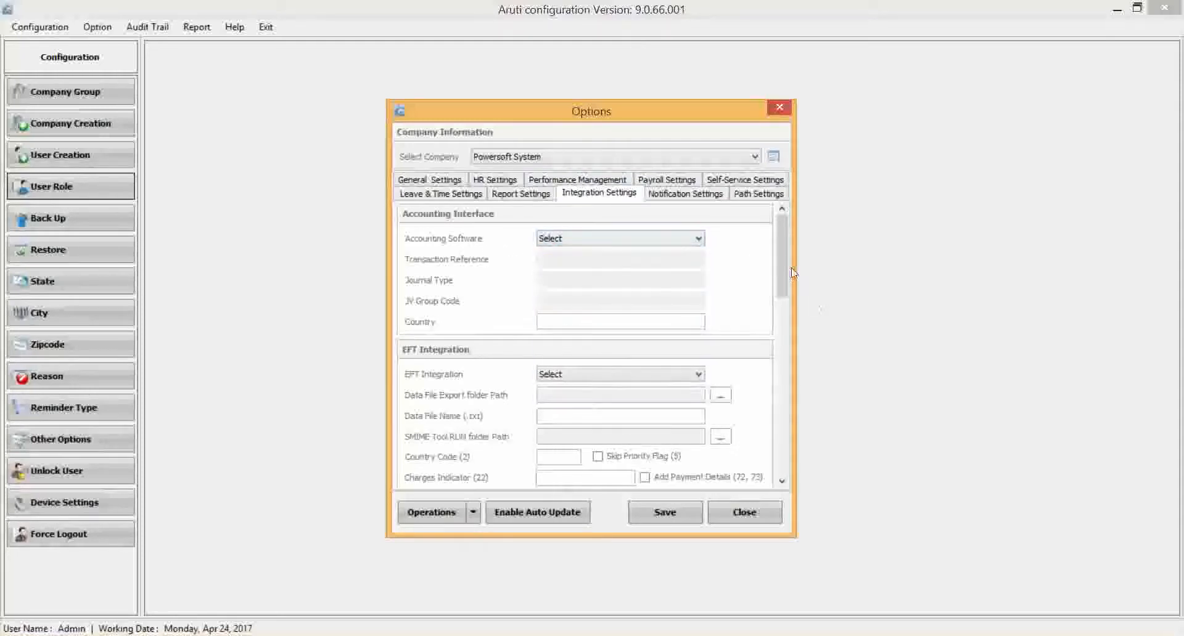
drag(782, 275, 782, 275)
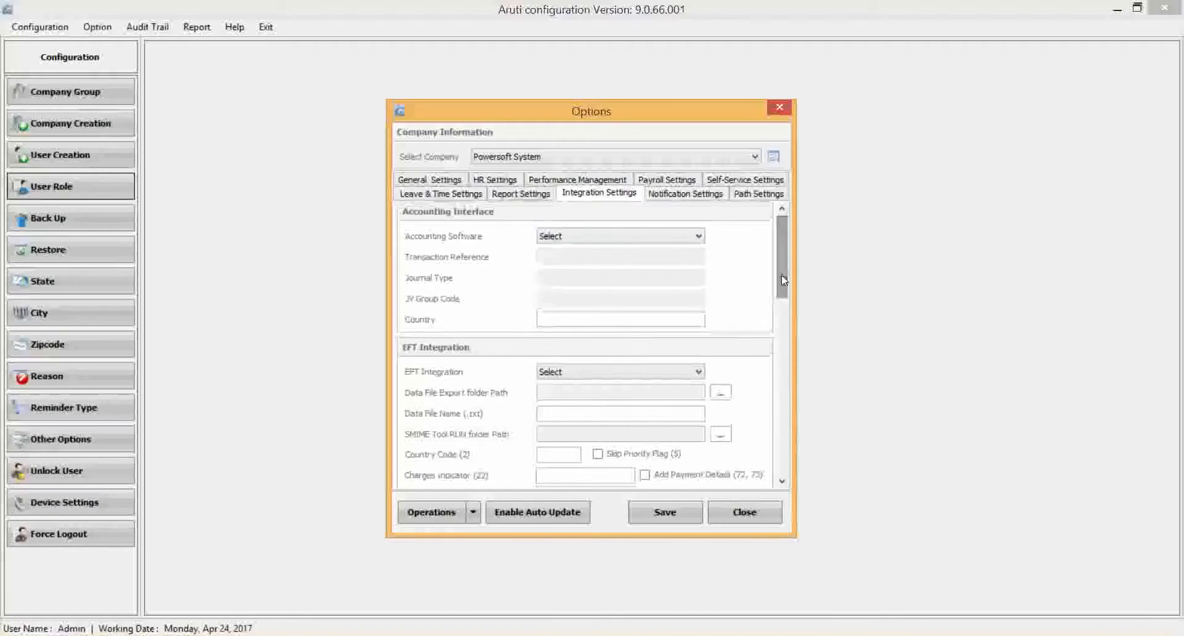
Check the EFT integration choices and review the mobile money, statutory, web interface and online recruitment integration settings.
click(638, 373)
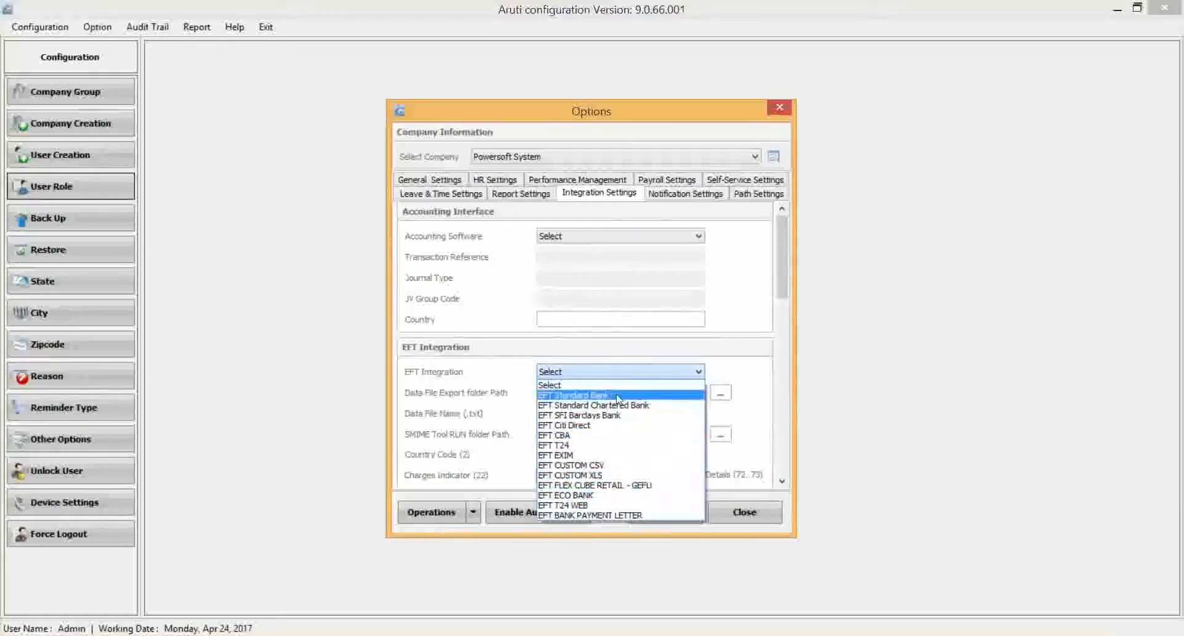
drag(781, 270, 778, 348)
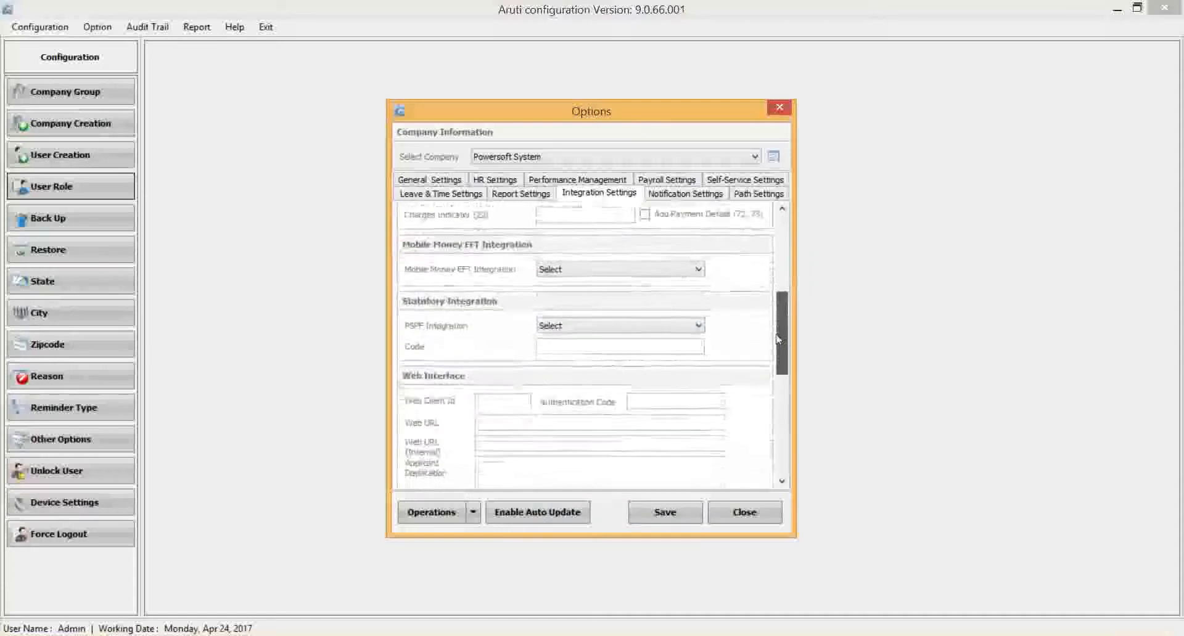
click(603, 275)
click(601, 276)
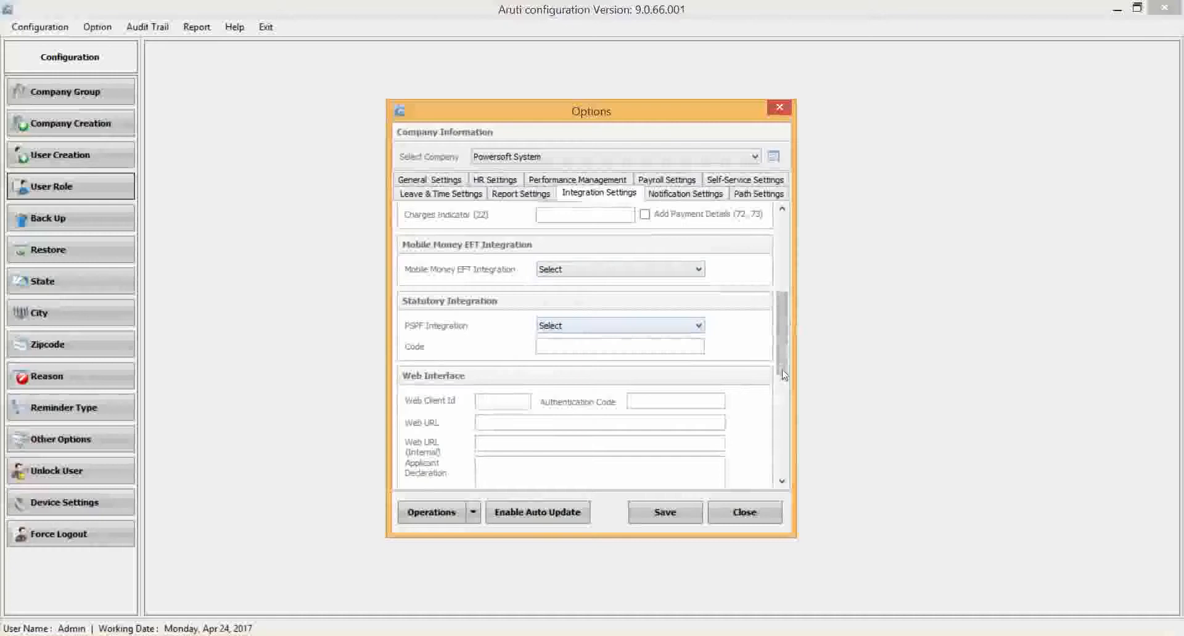
drag(783, 340, 793, 364)
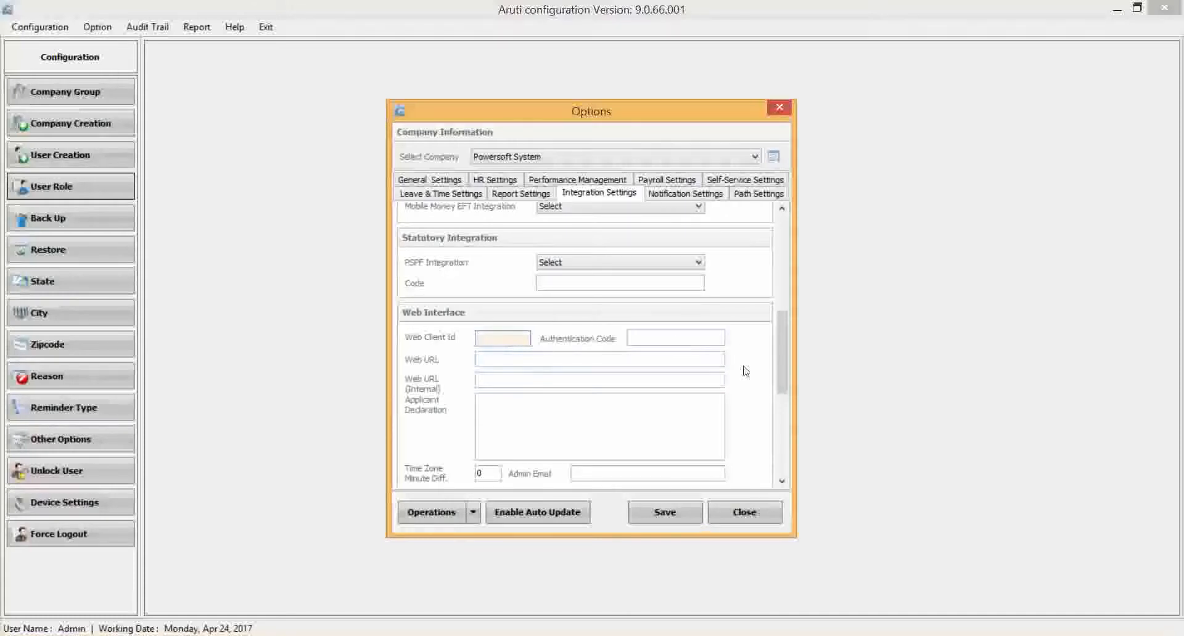
drag(778, 362, 772, 432)
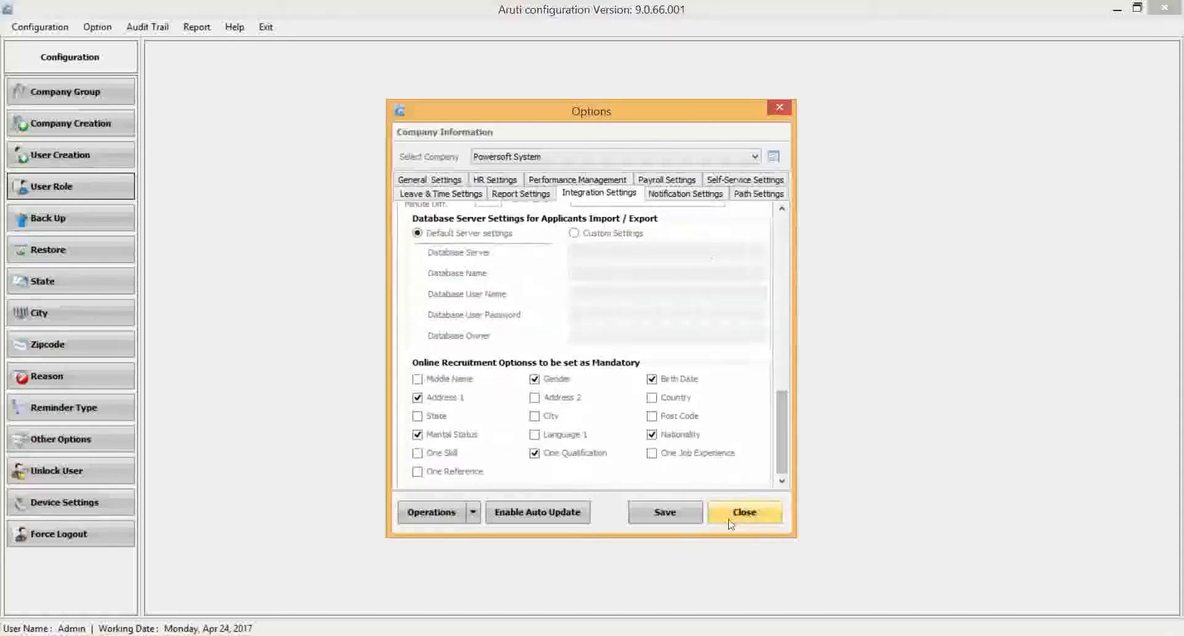
Enable the Notification Center and Employee Dates notifications in the notification settings, and select Leaving Date.
click(689, 195)
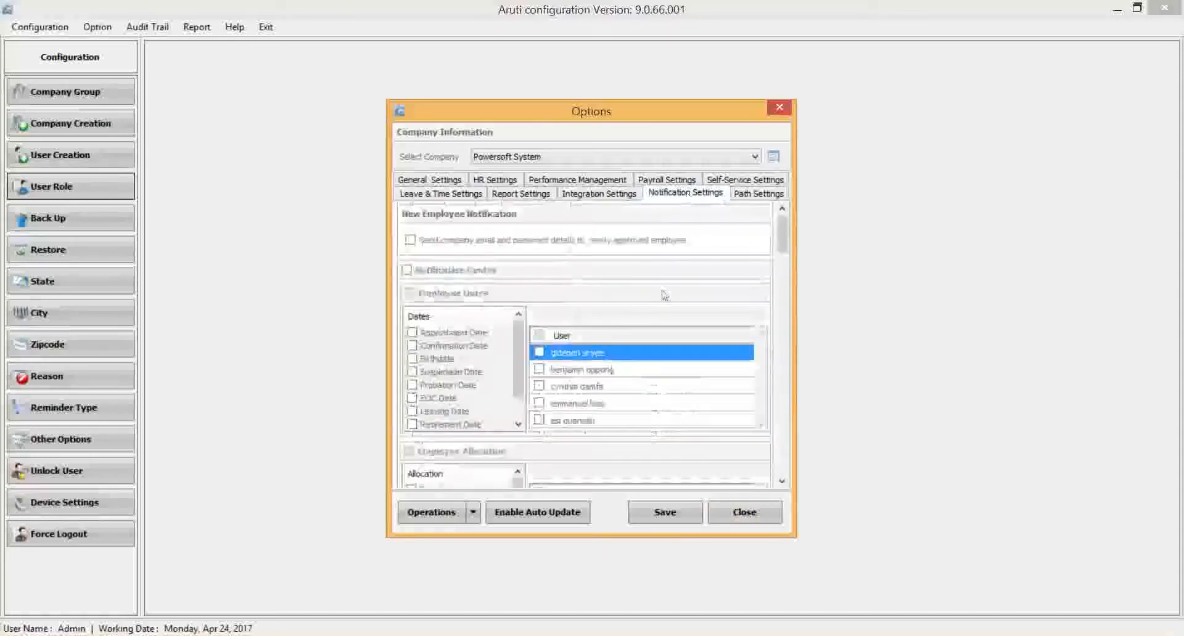
mouse_move(784, 237)
mouse_down()
mouse_move(787, 247)
mouse_move(784, 228)
mouse_up()
click(407, 270)
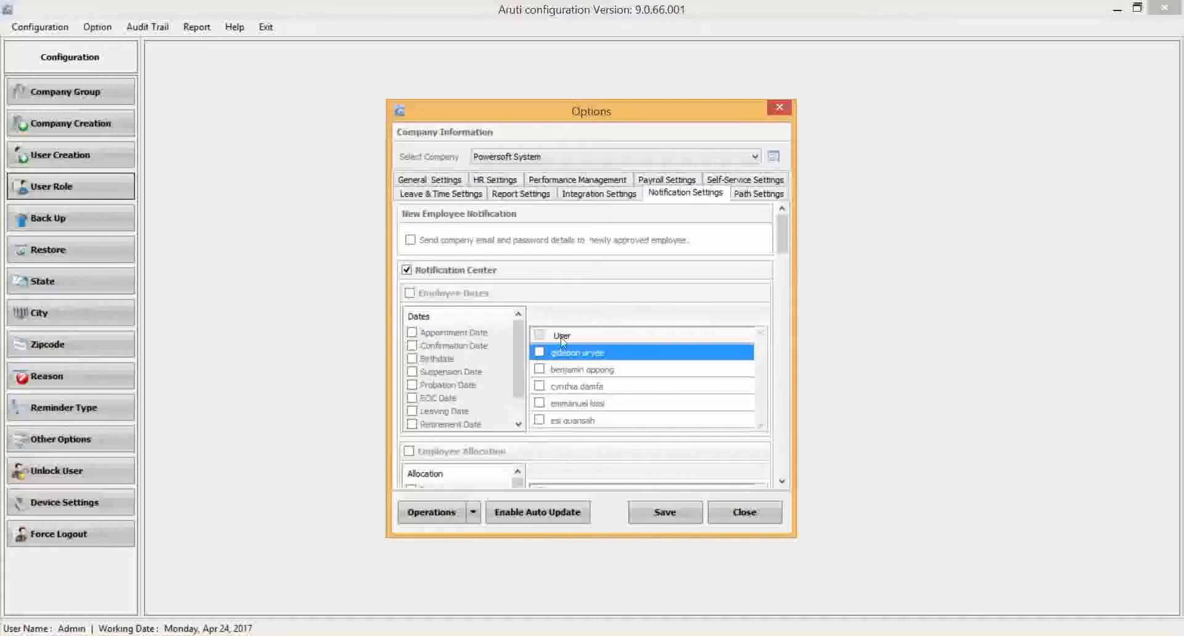
click(410, 294)
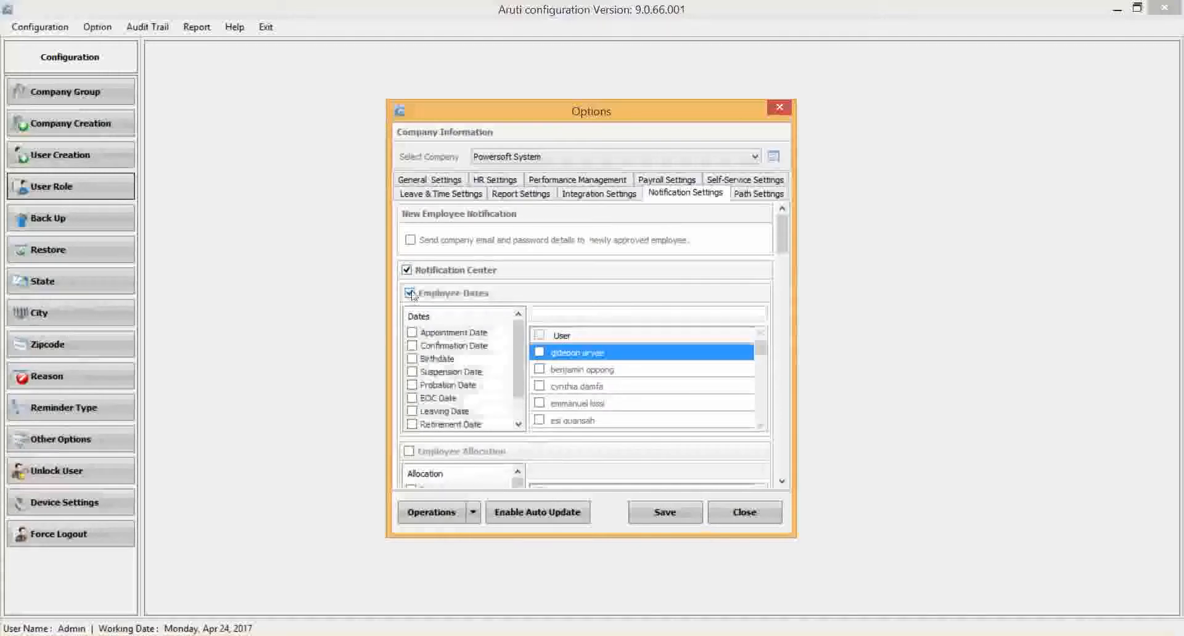
scroll(515, 368, down, 1)
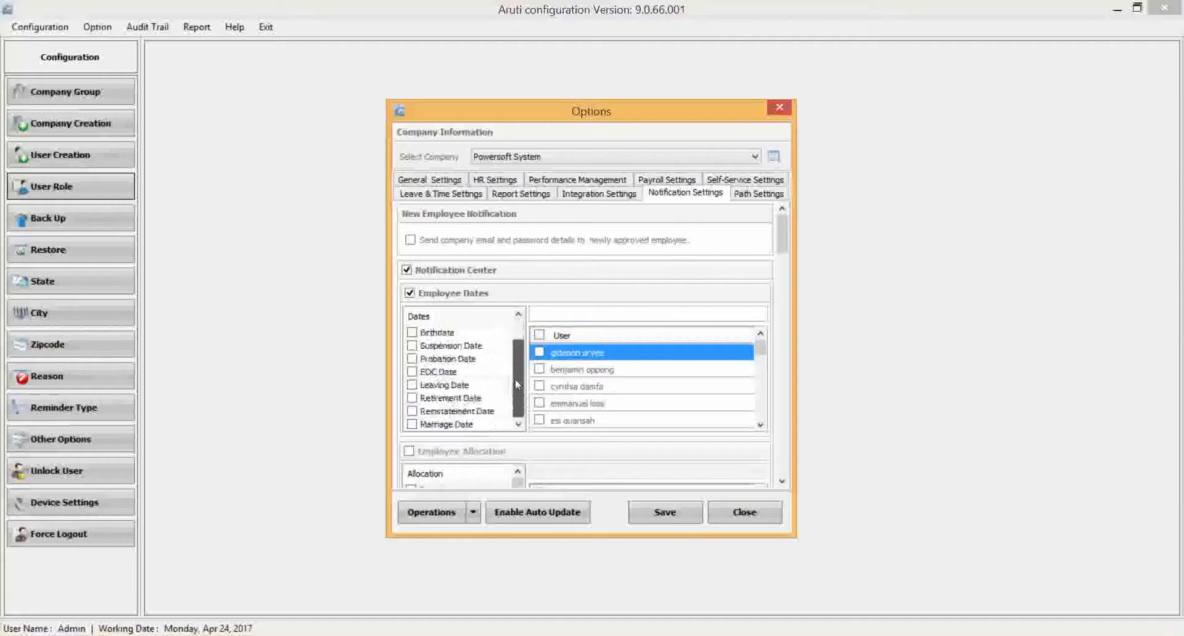
click(412, 385)
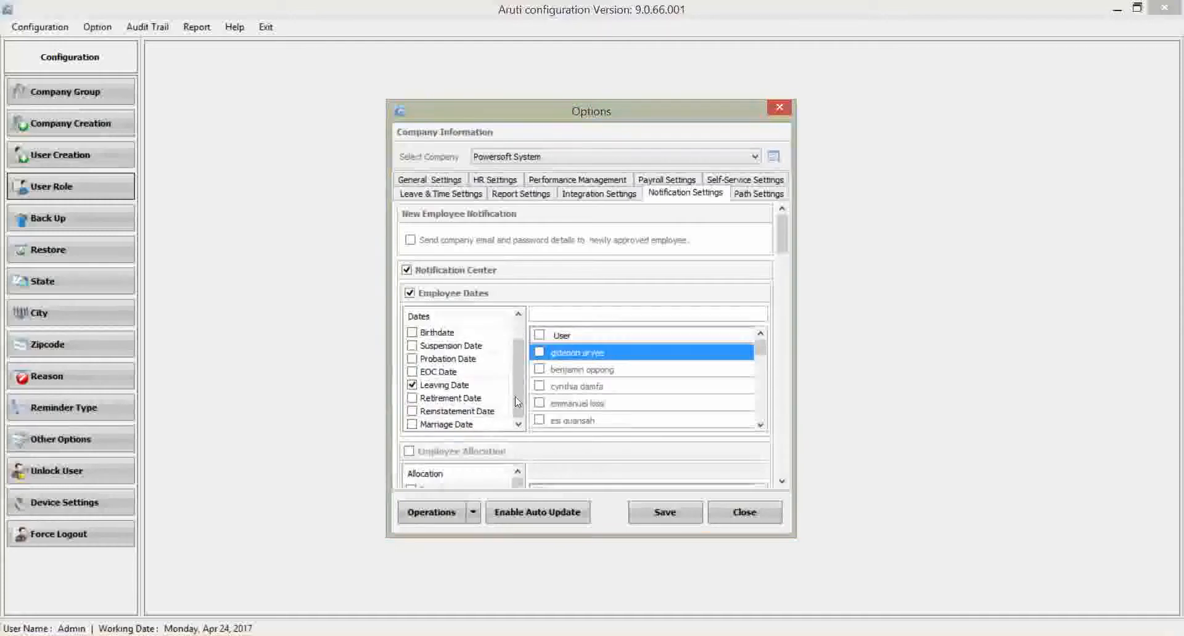
Review the remaining notification settings, including payroll and loan/advance notifications, and close the options without saving.
drag(781, 246, 777, 302)
scroll(444, 353, down, 5)
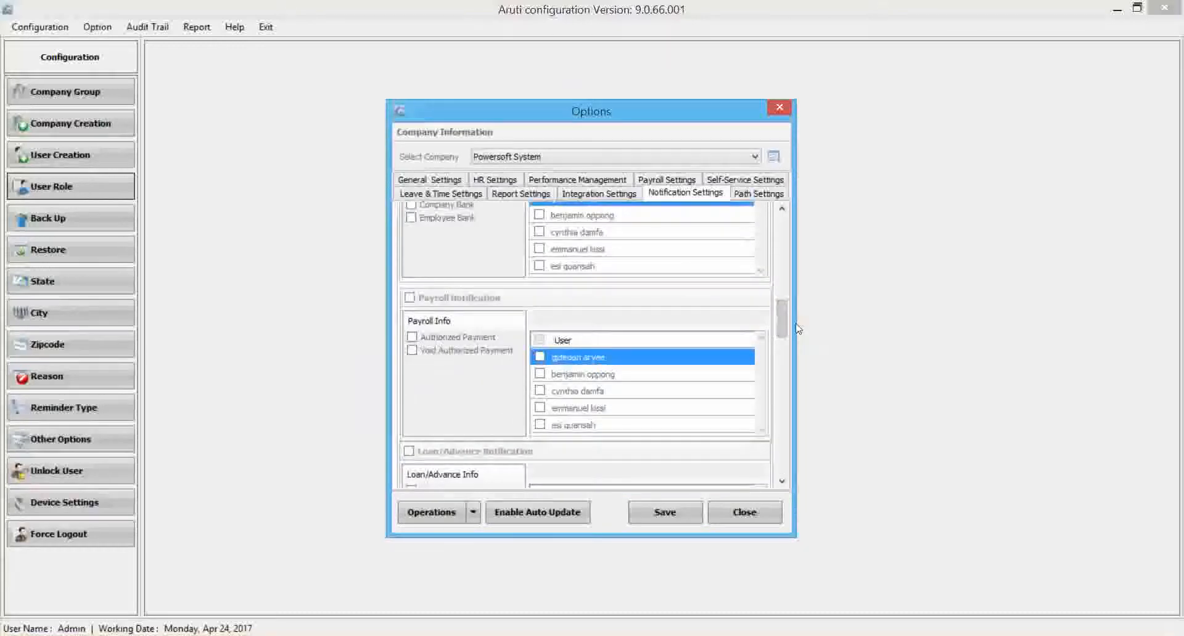
drag(783, 317, 782, 466)
click(744, 513)
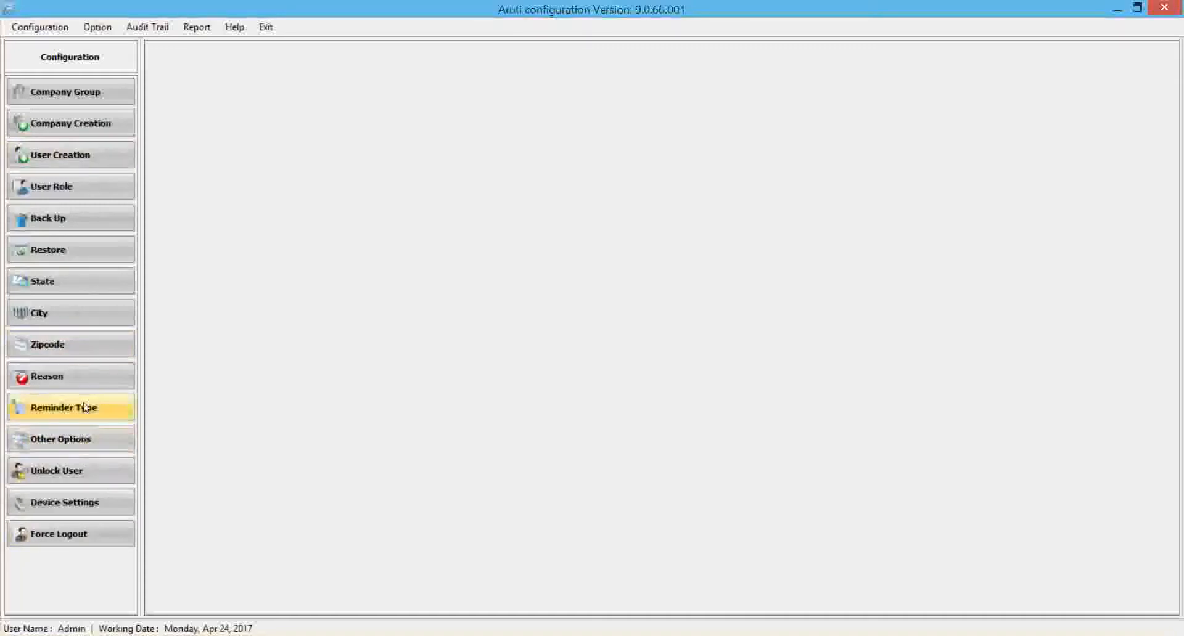
Open the device settings and start a new device entry to view its communication choices.
click(92, 503)
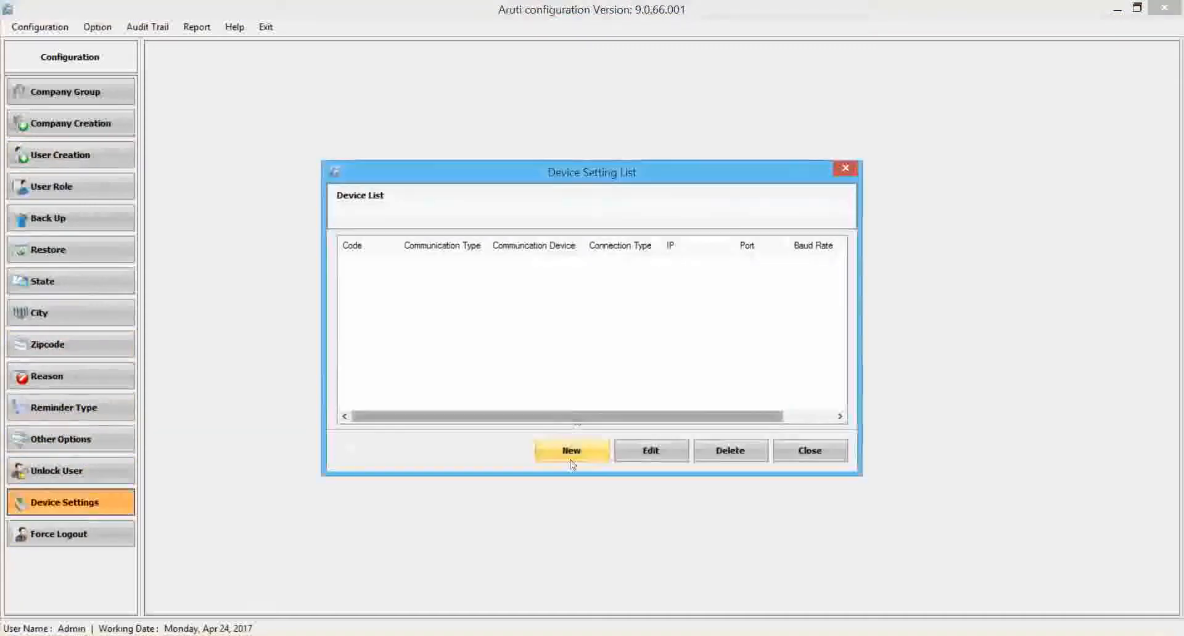
click(570, 454)
click(563, 273)
click(563, 290)
click(562, 296)
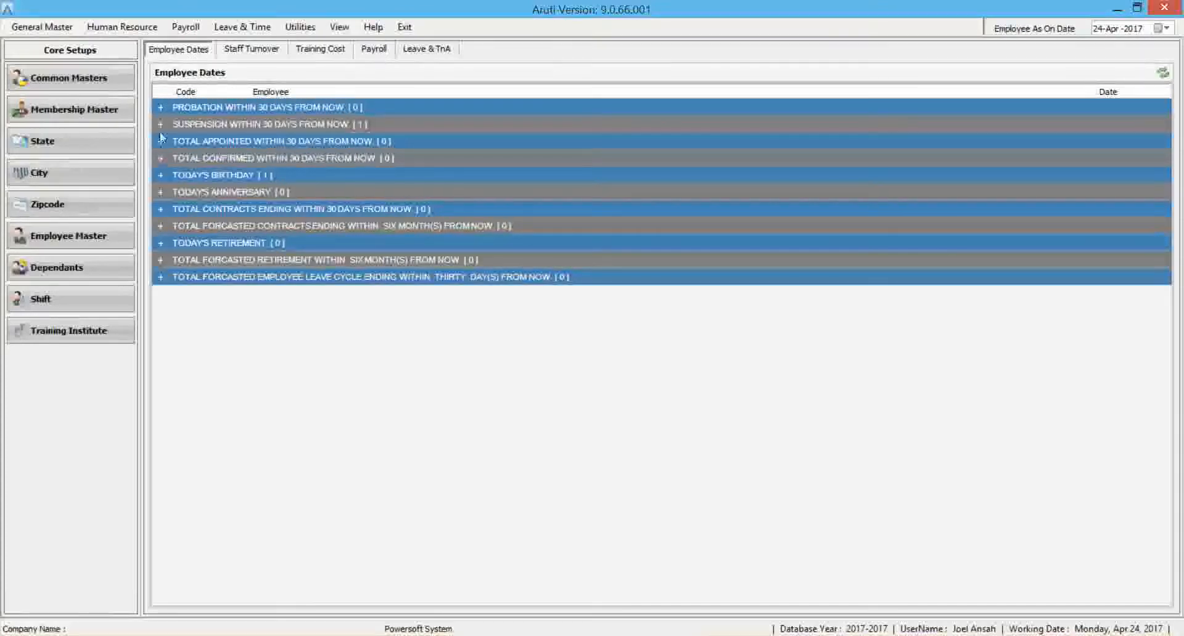
In the main Aruti application, check the employees listed under today's birthday and suspension within 30 days.
click(161, 175)
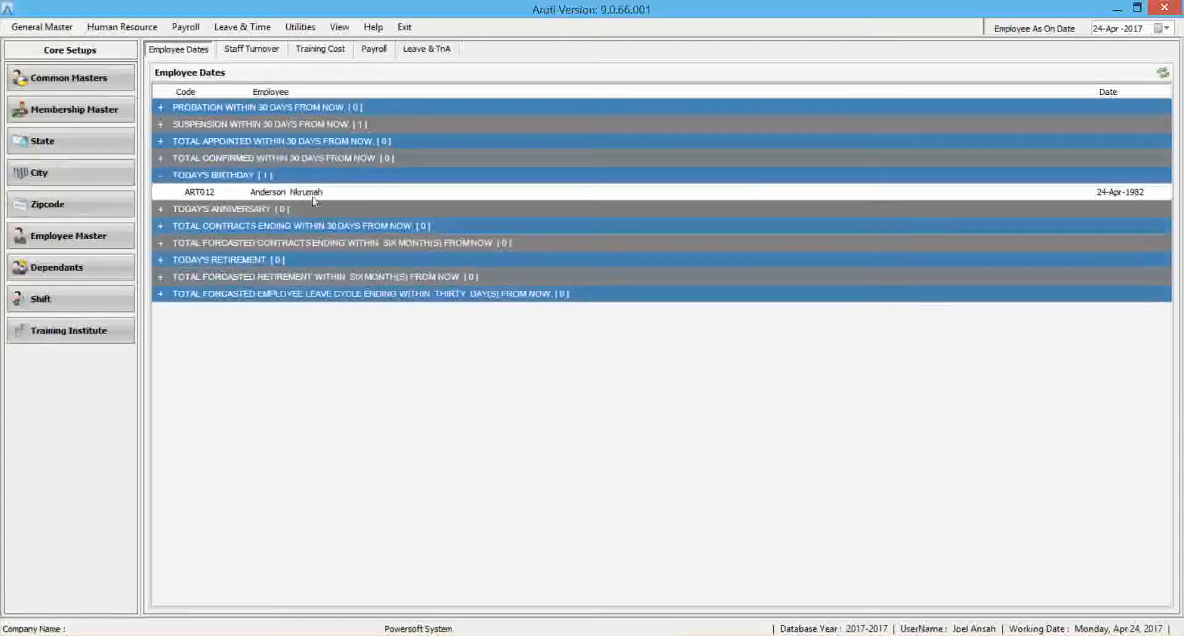
click(160, 175)
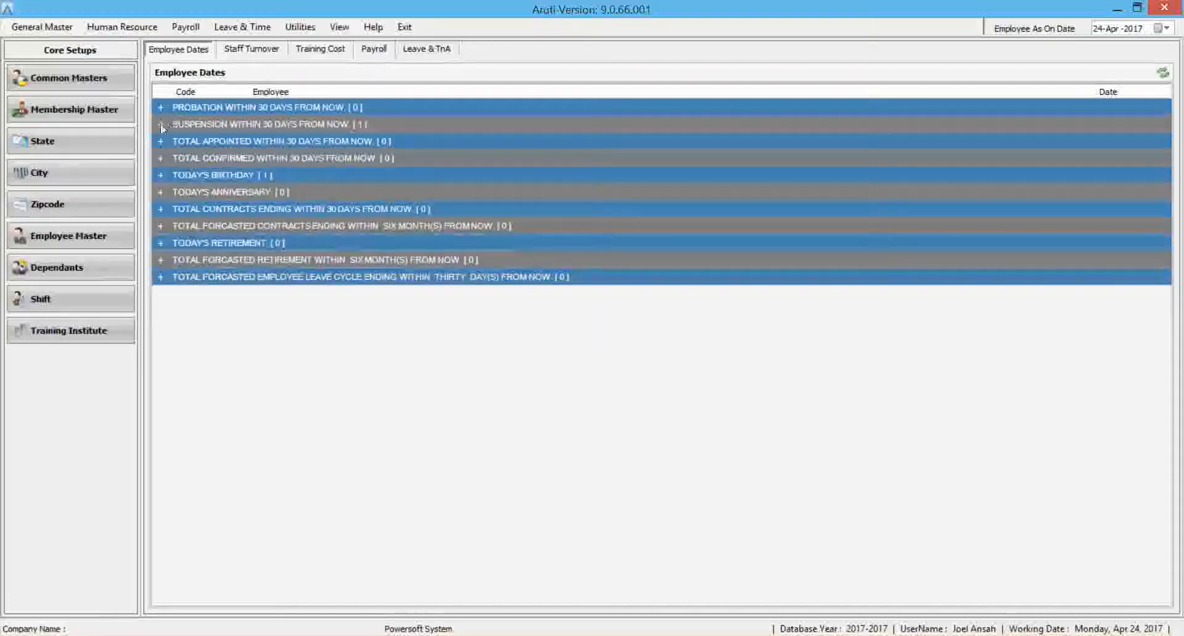
click(161, 125)
click(160, 124)
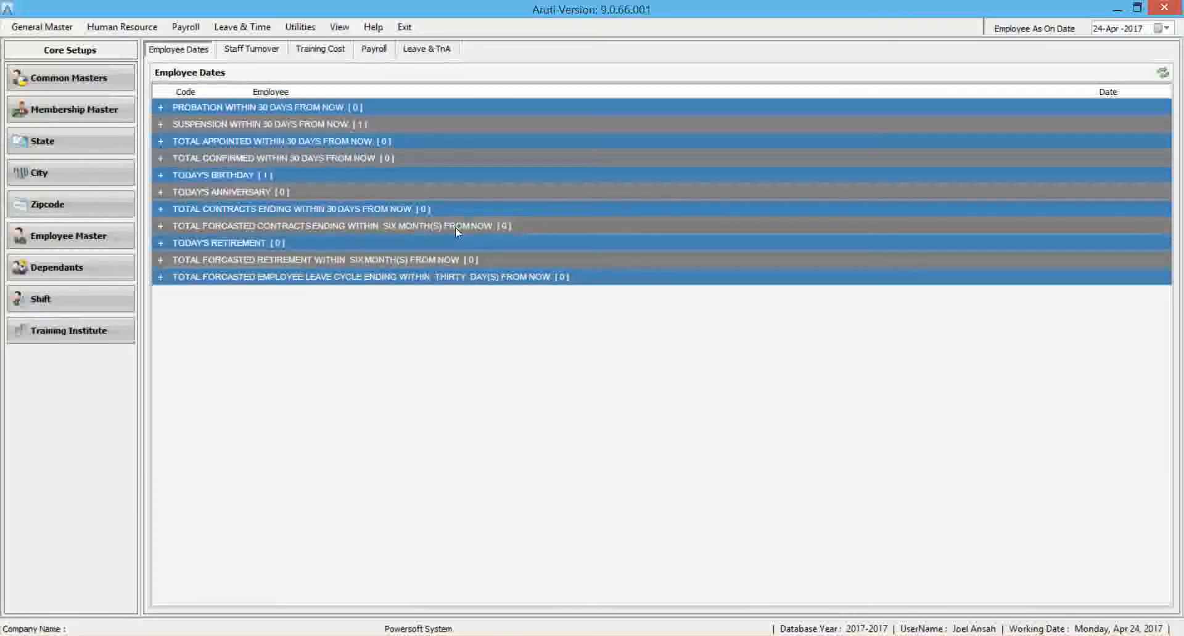
View the staff turnover, payroll salary and leave analysis dashboards, and return to the employee dates overview.
click(253, 50)
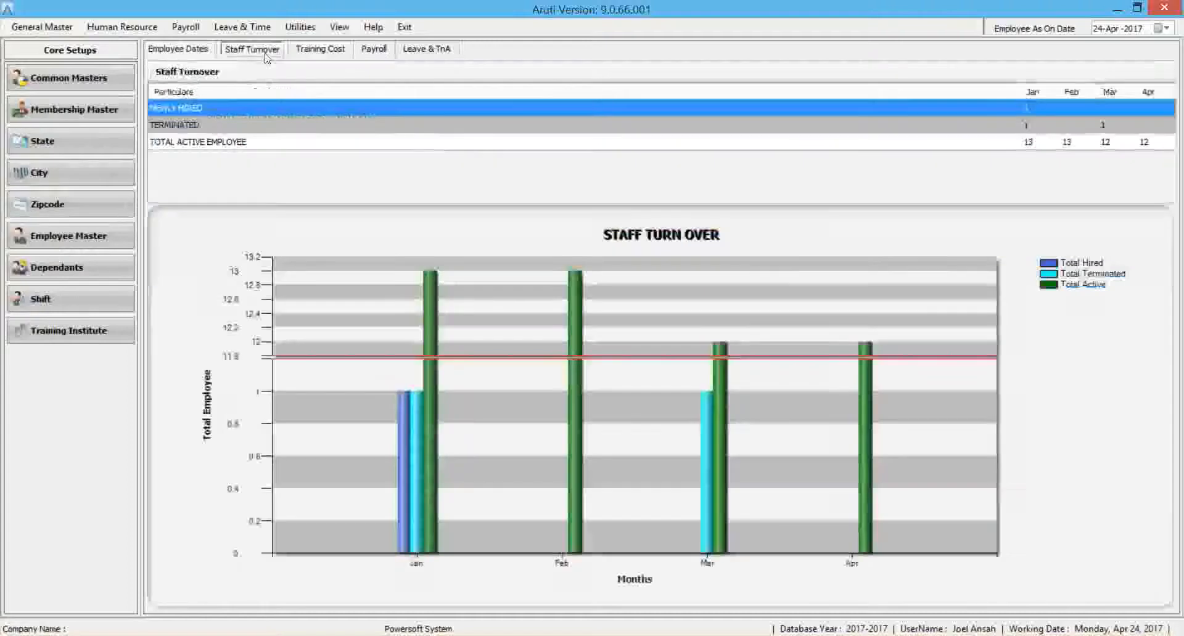
click(387, 49)
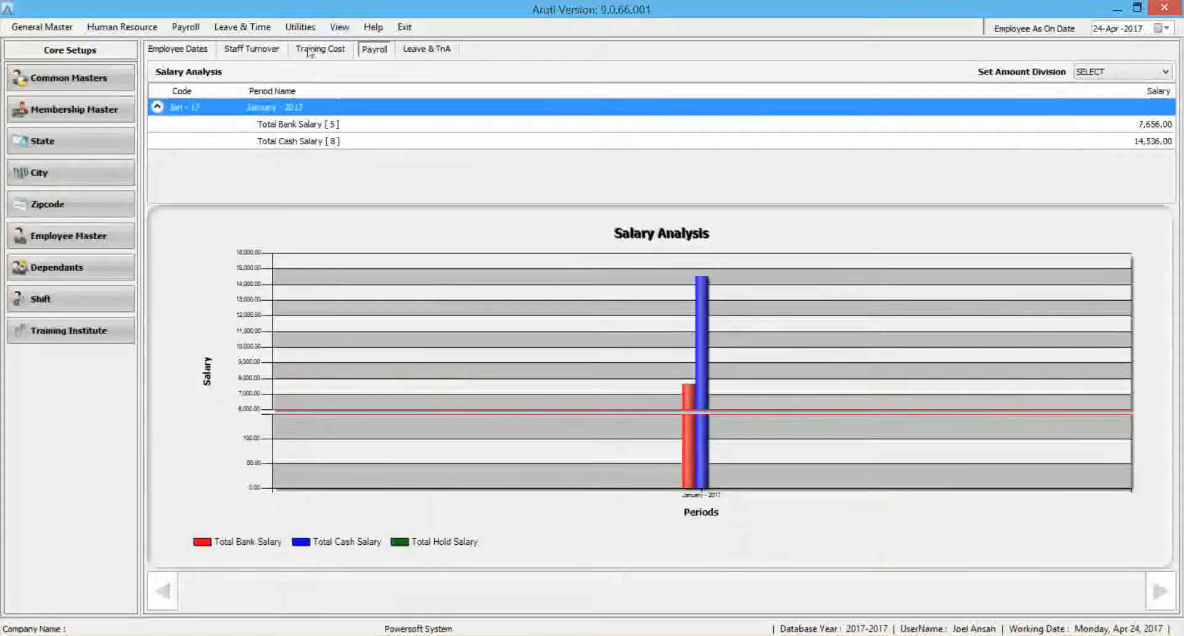
click(423, 53)
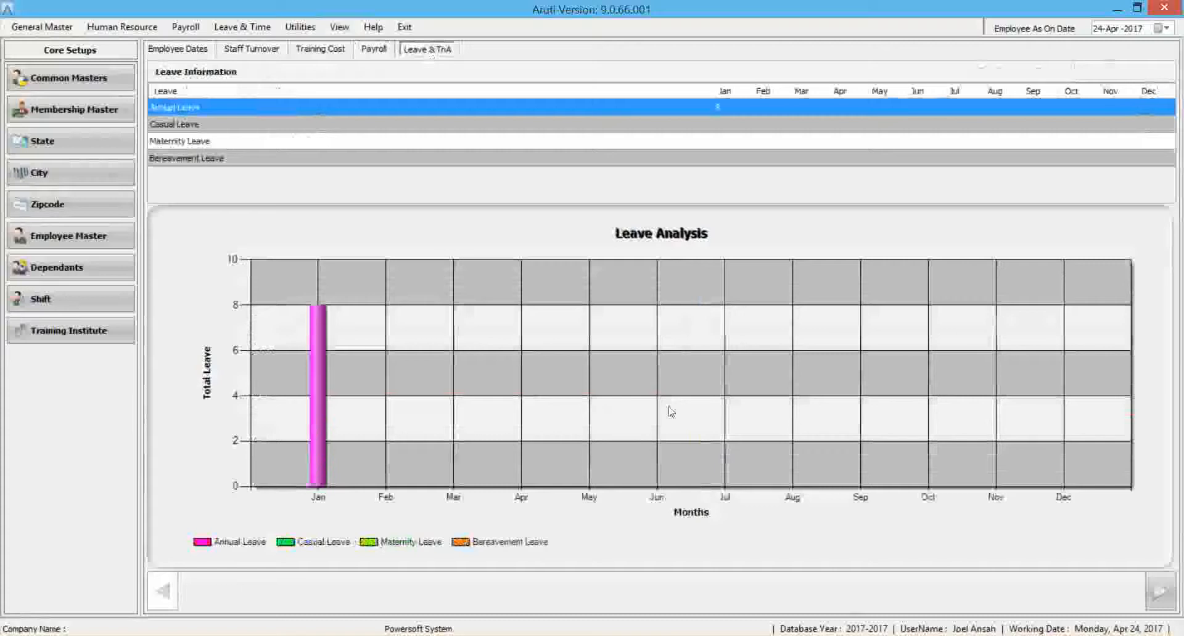
click(174, 49)
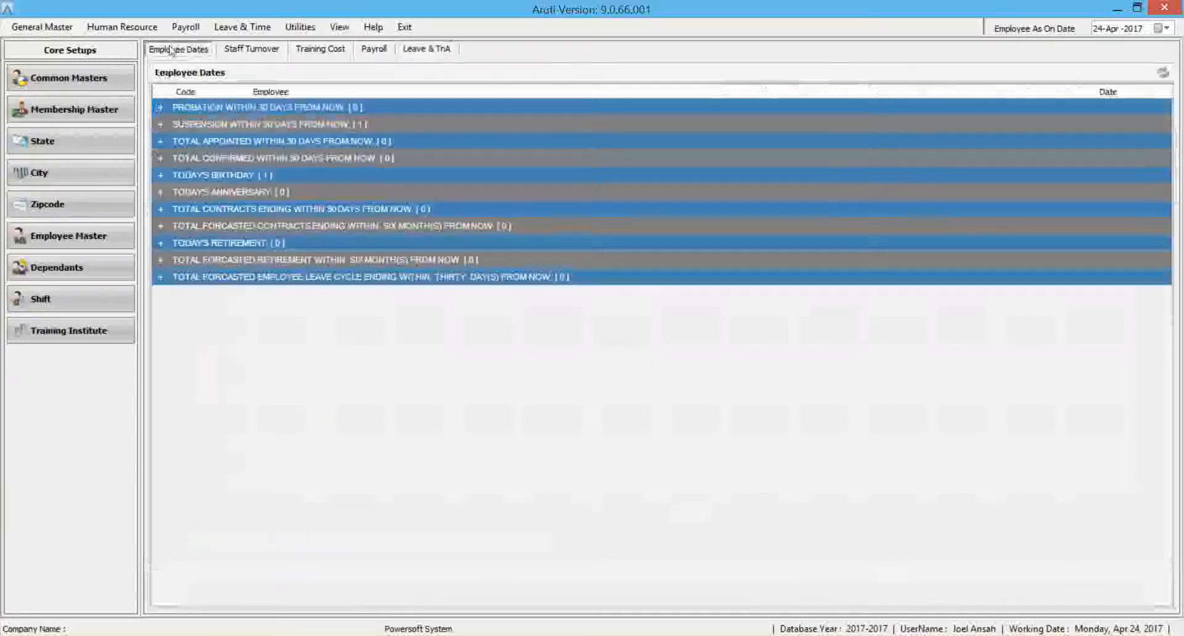
List all active employees in the Employee Master, view the blank new employee form, and close it without saving.
click(102, 237)
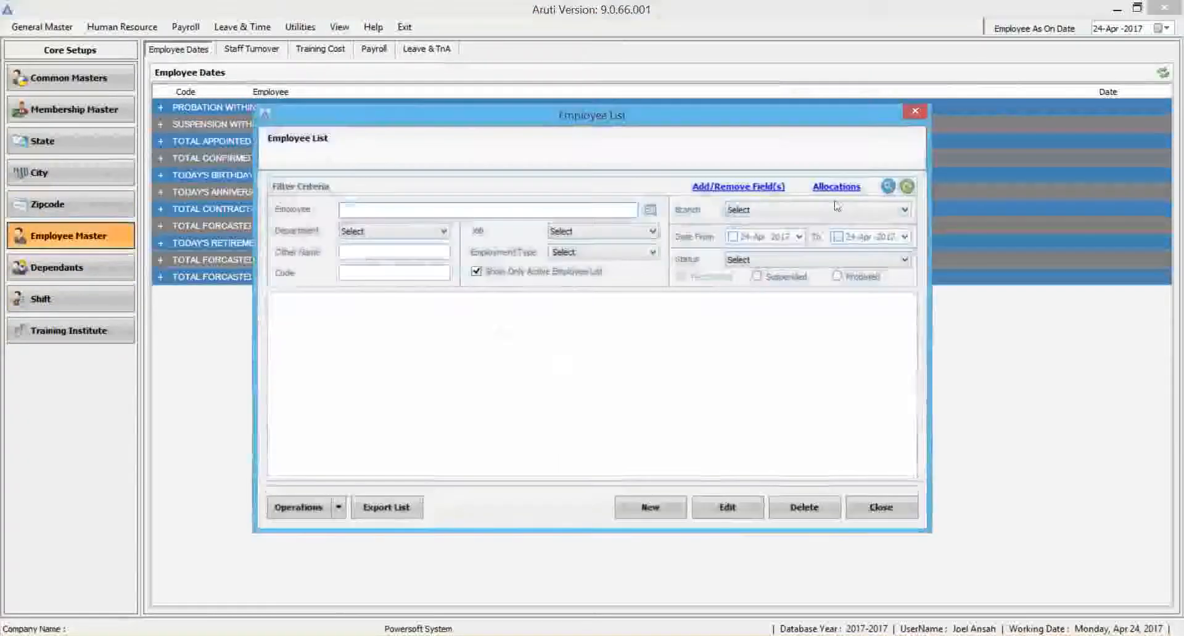
click(889, 187)
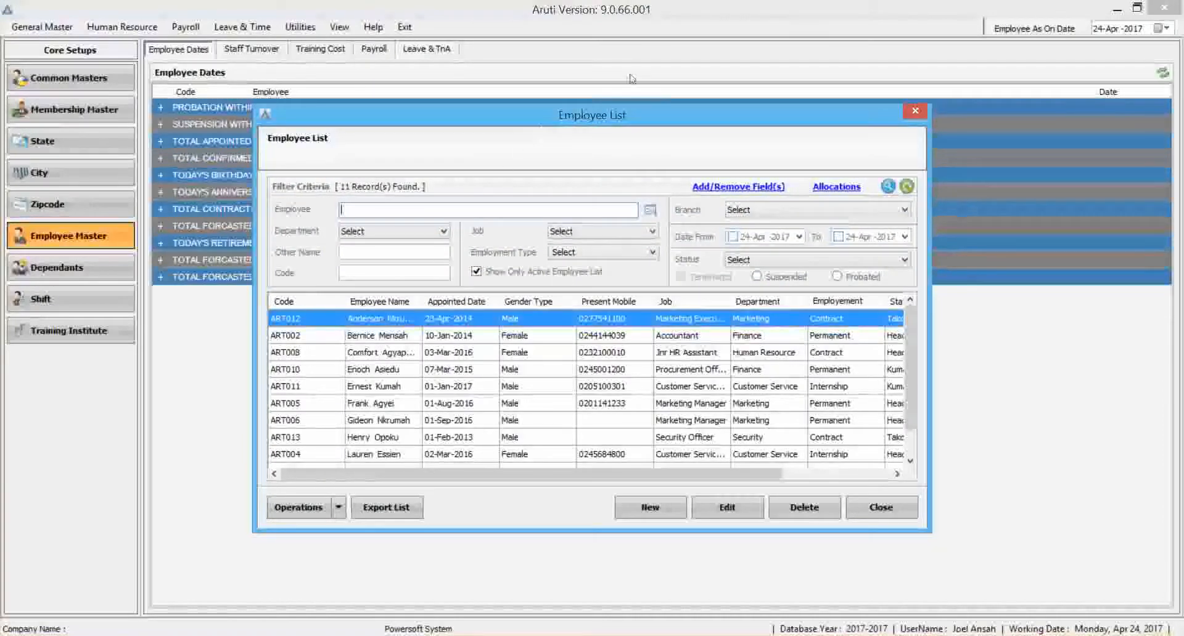
drag(911, 333, 911, 349)
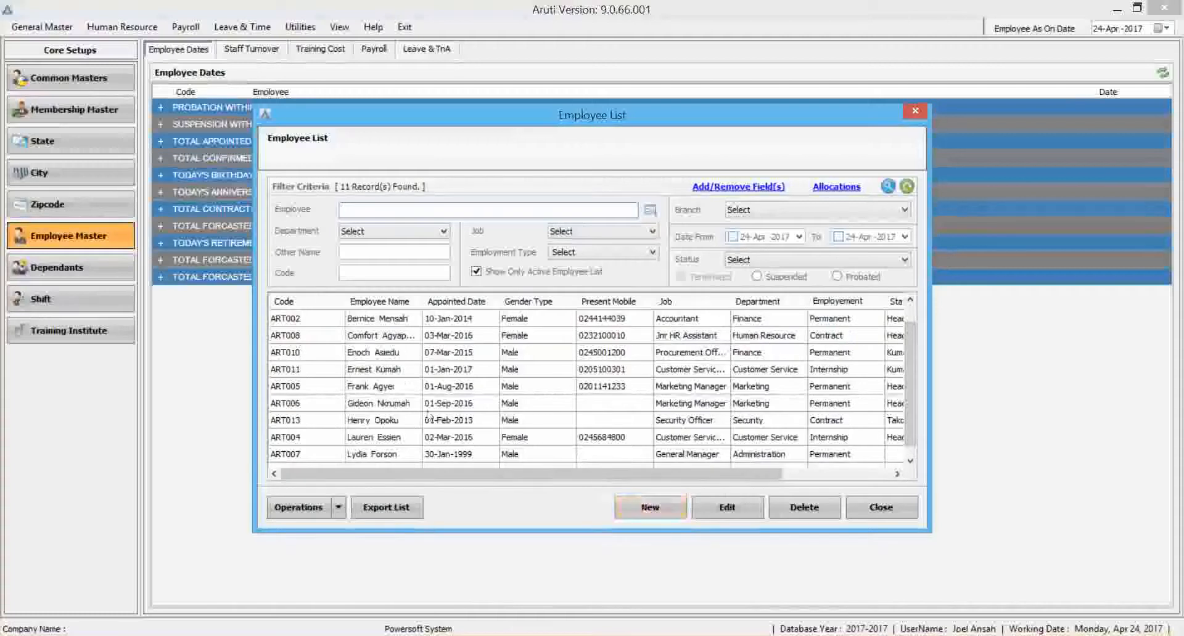
click(642, 509)
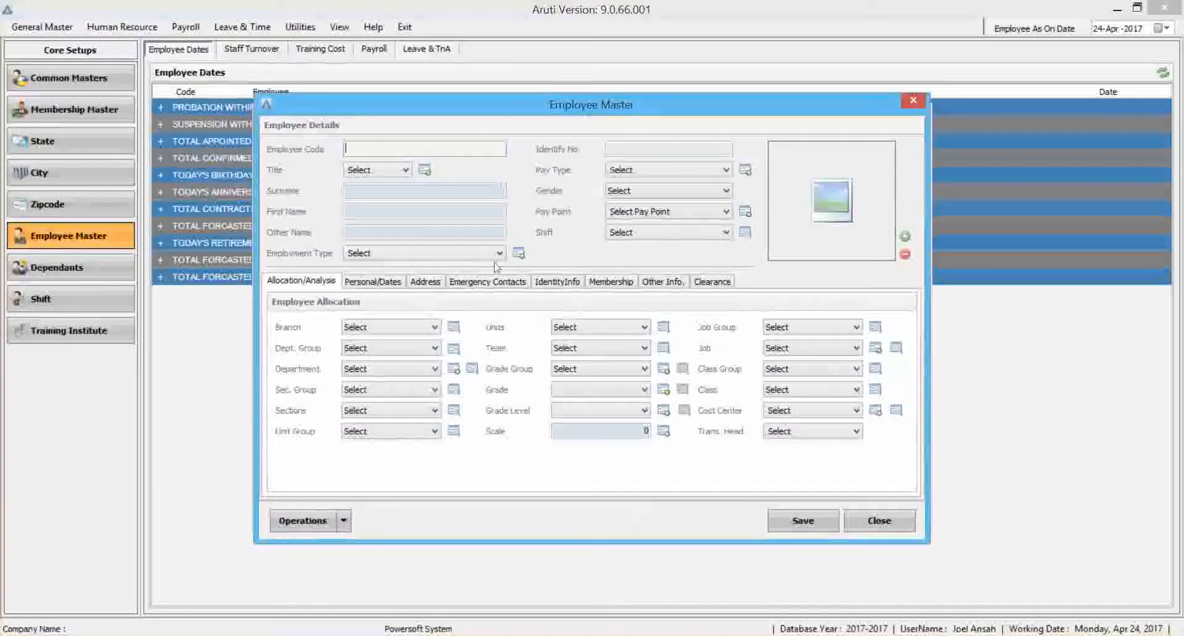
click(880, 521)
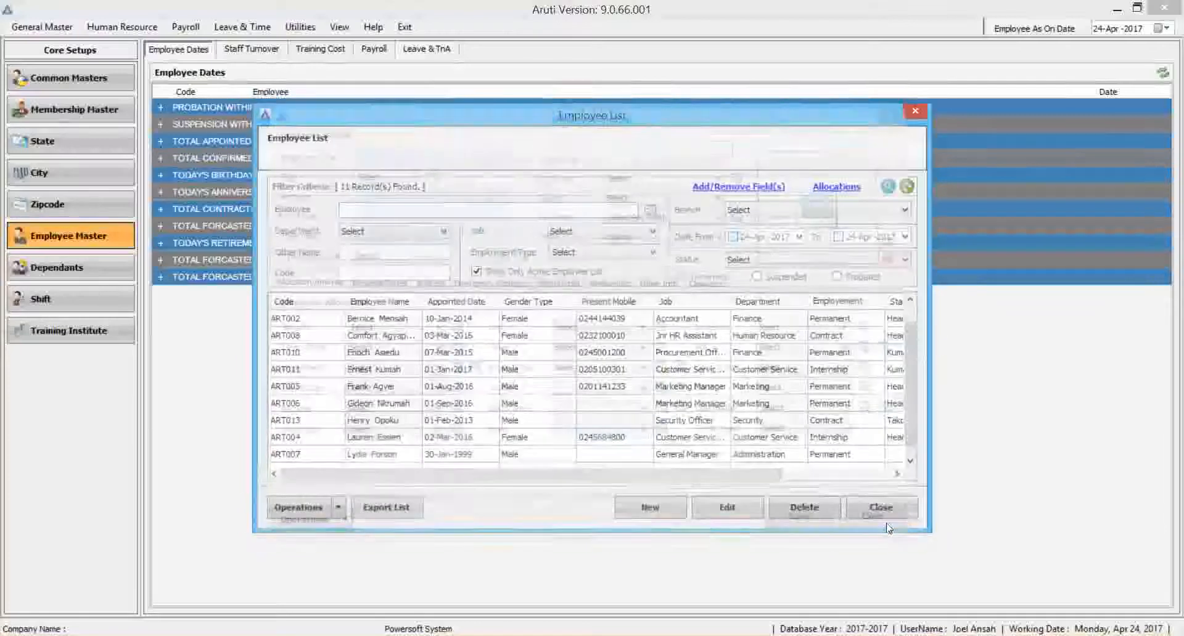
Open the record of the Marketing Manager appointed 01-Aug-2016 and view the birthday, probation and suspension date reminder forms.
click(453, 389)
click(728, 509)
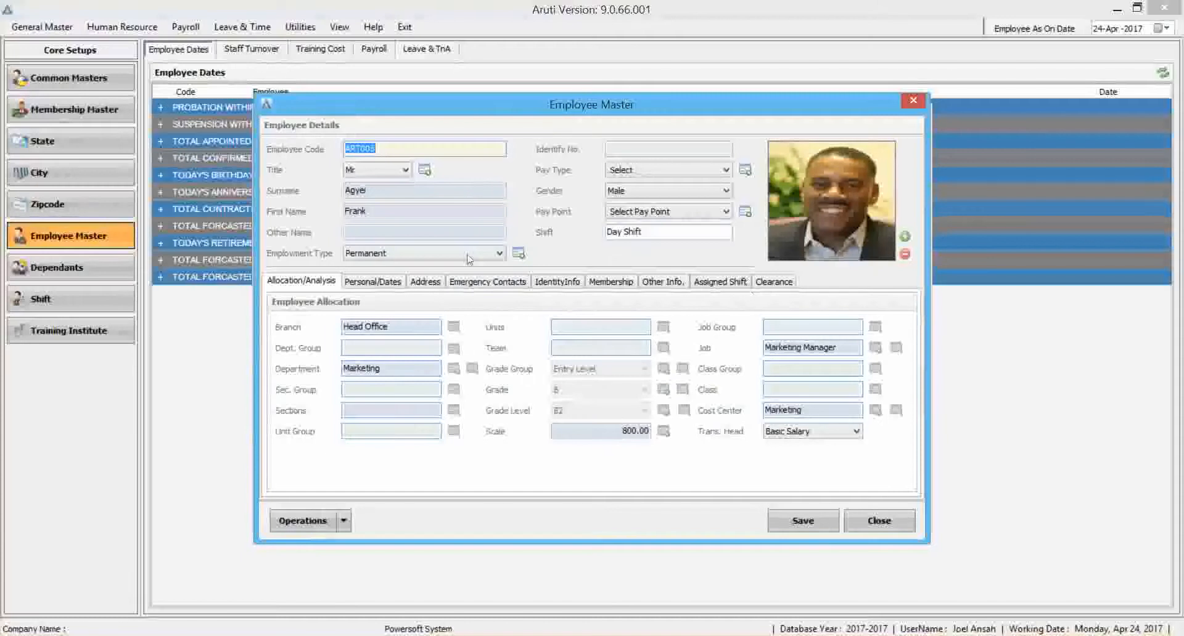
click(370, 281)
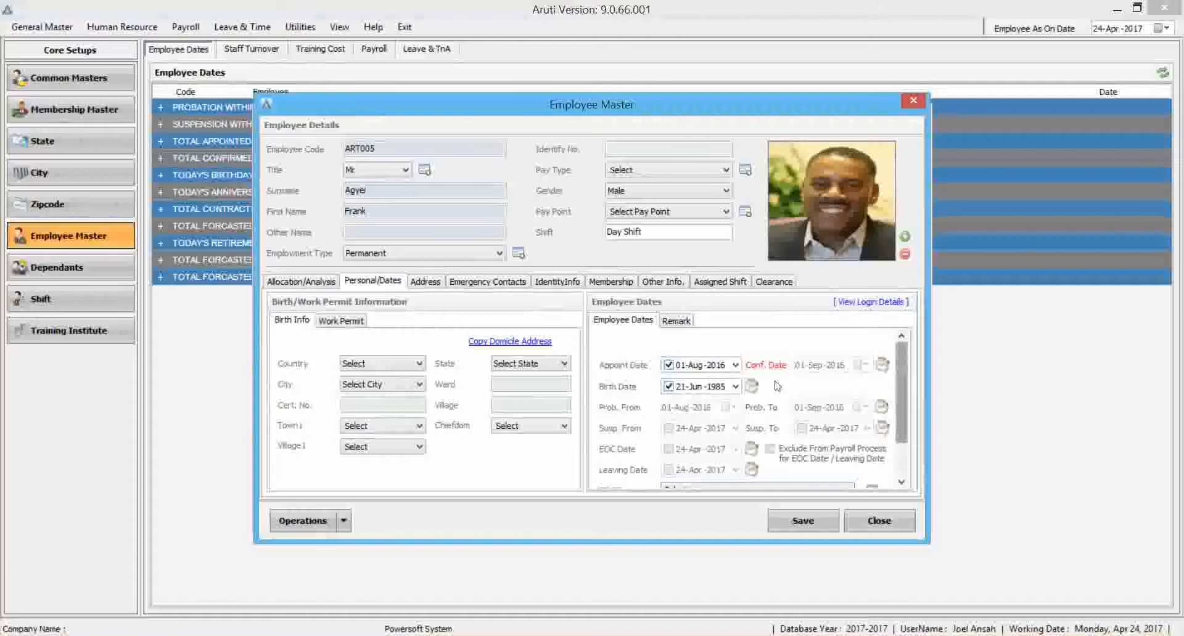
click(751, 386)
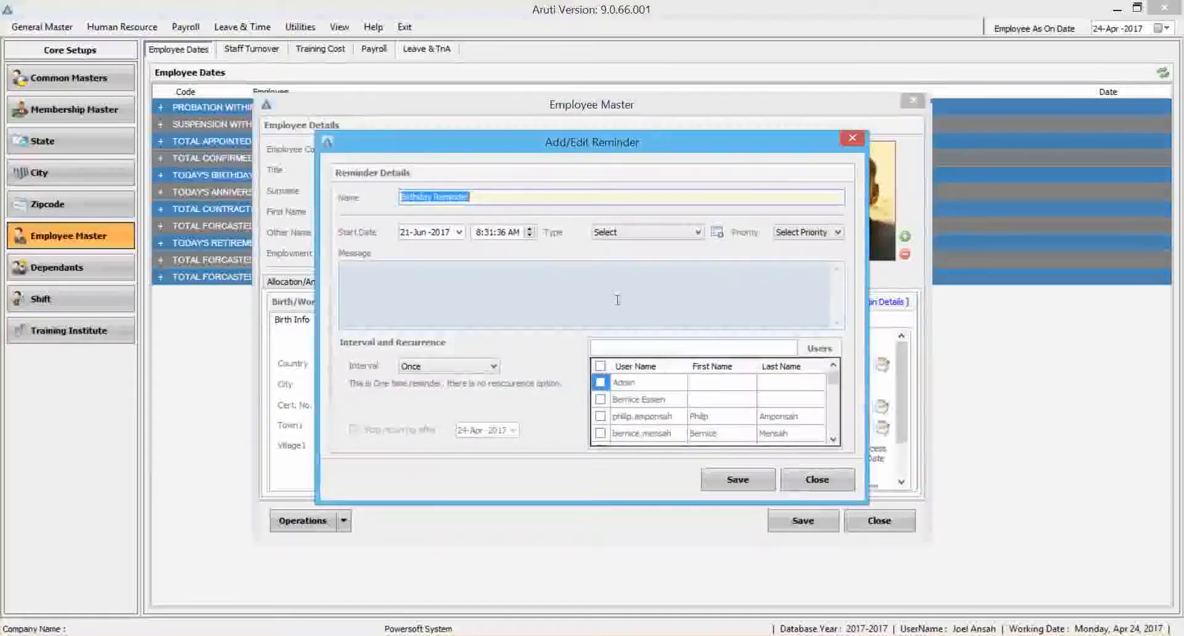
click(817, 479)
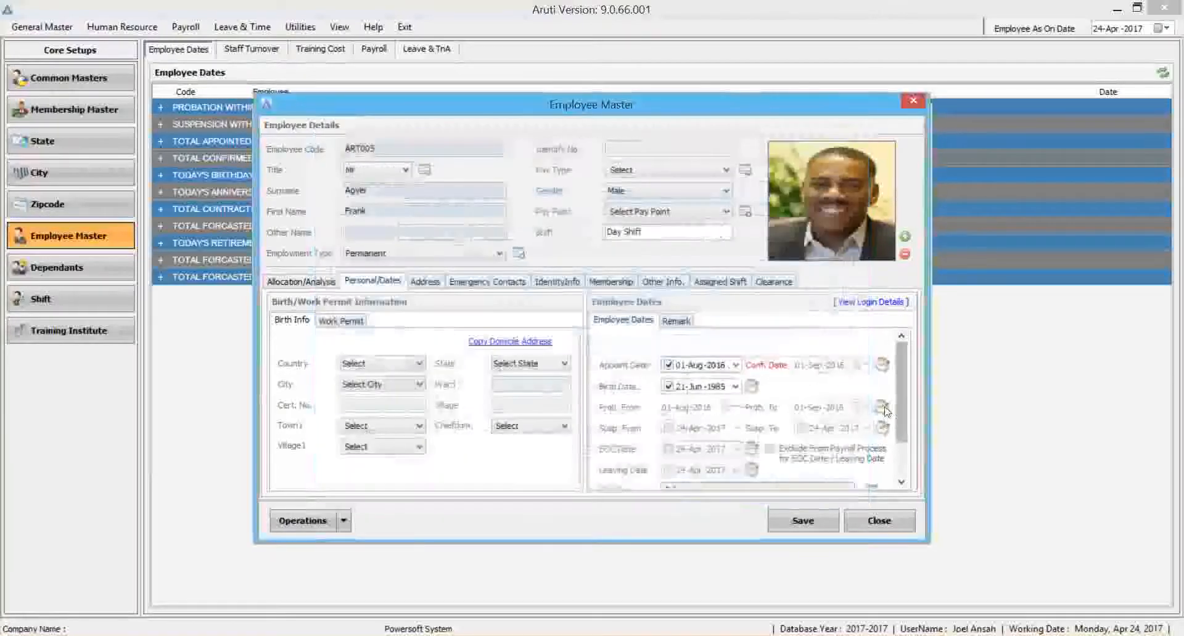
click(881, 407)
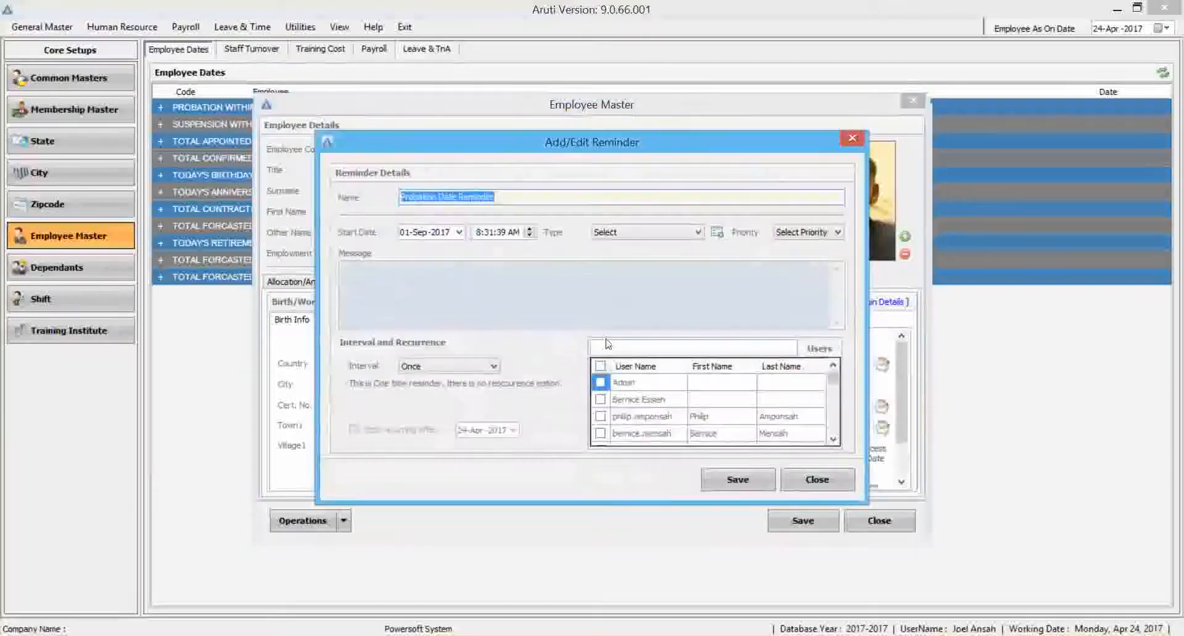
click(810, 481)
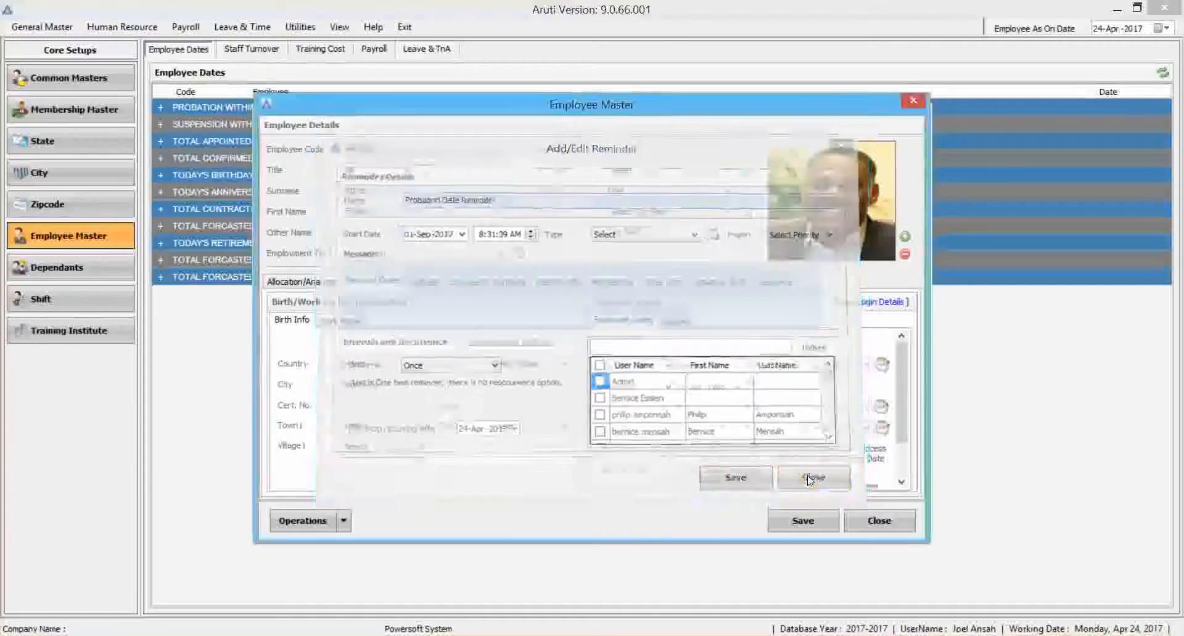
click(883, 430)
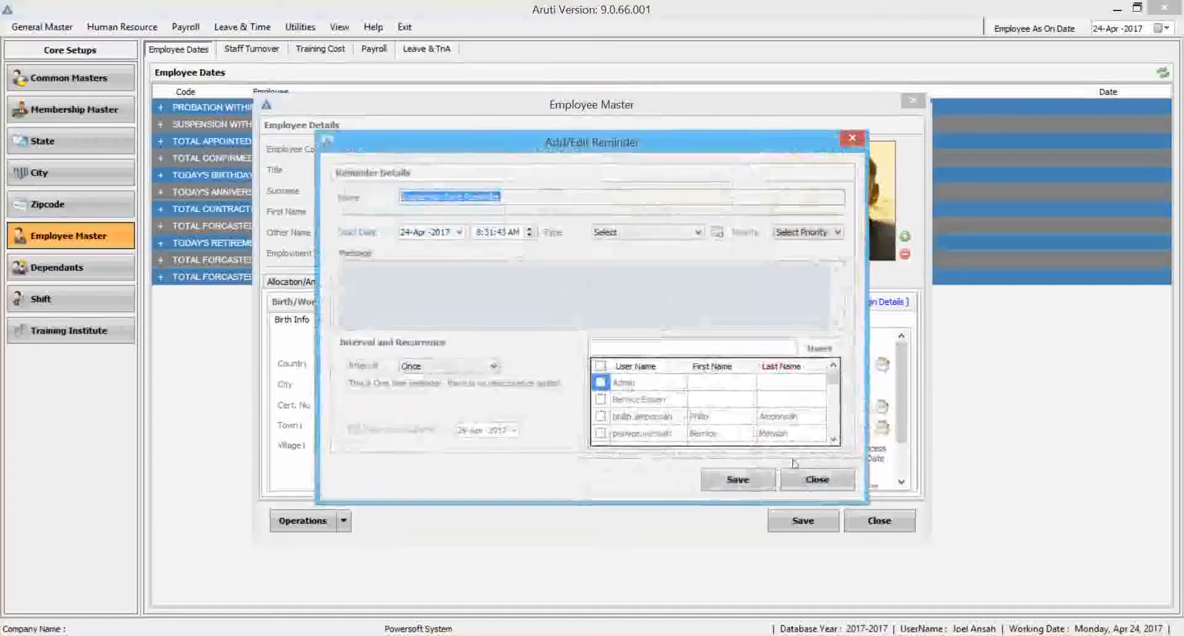
click(809, 480)
Draft a monthly retirement date reminder with a recurrence stop date for the third and fourth listed users, and close it without saving.
scroll(903, 441, down, 1)
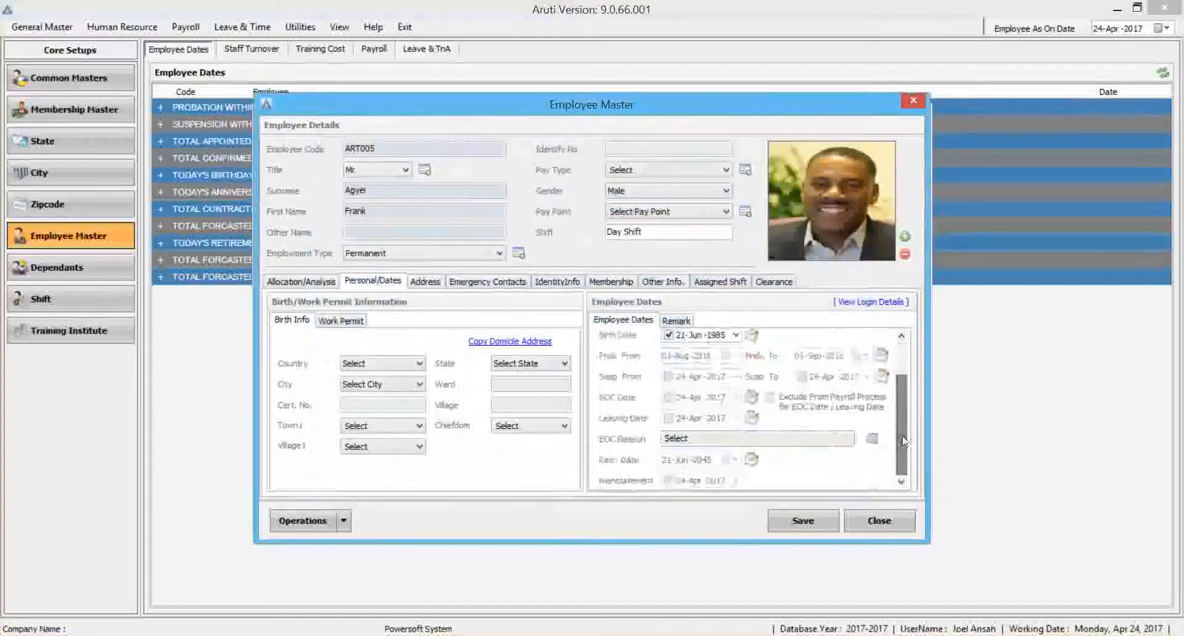
click(754, 462)
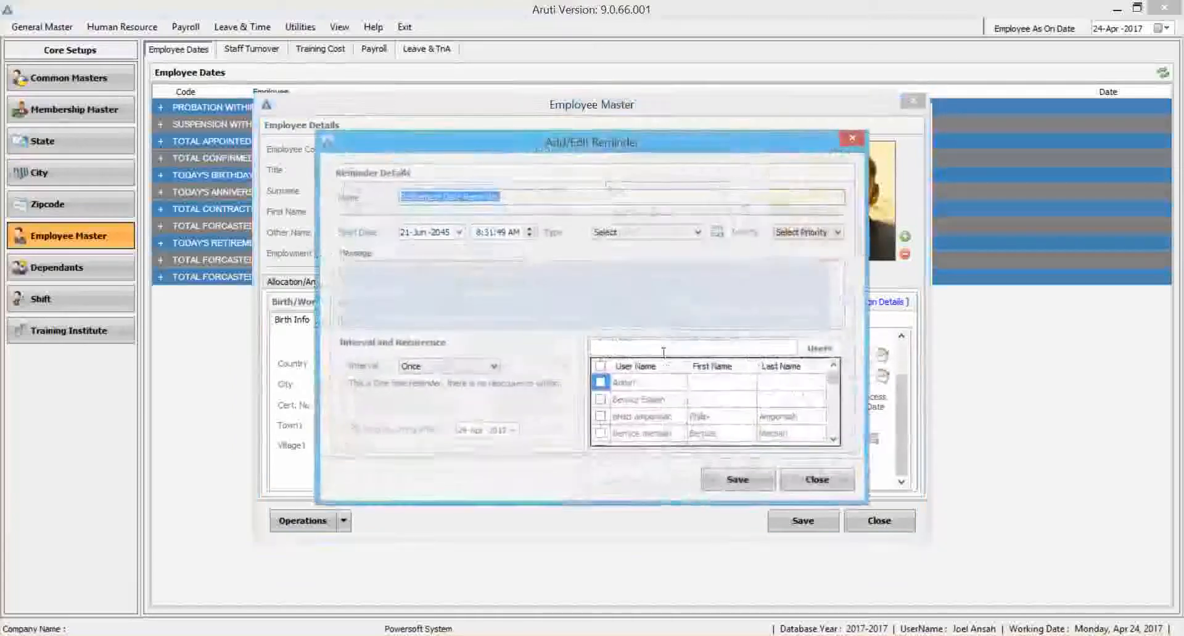
click(421, 368)
click(419, 390)
click(431, 366)
click(416, 410)
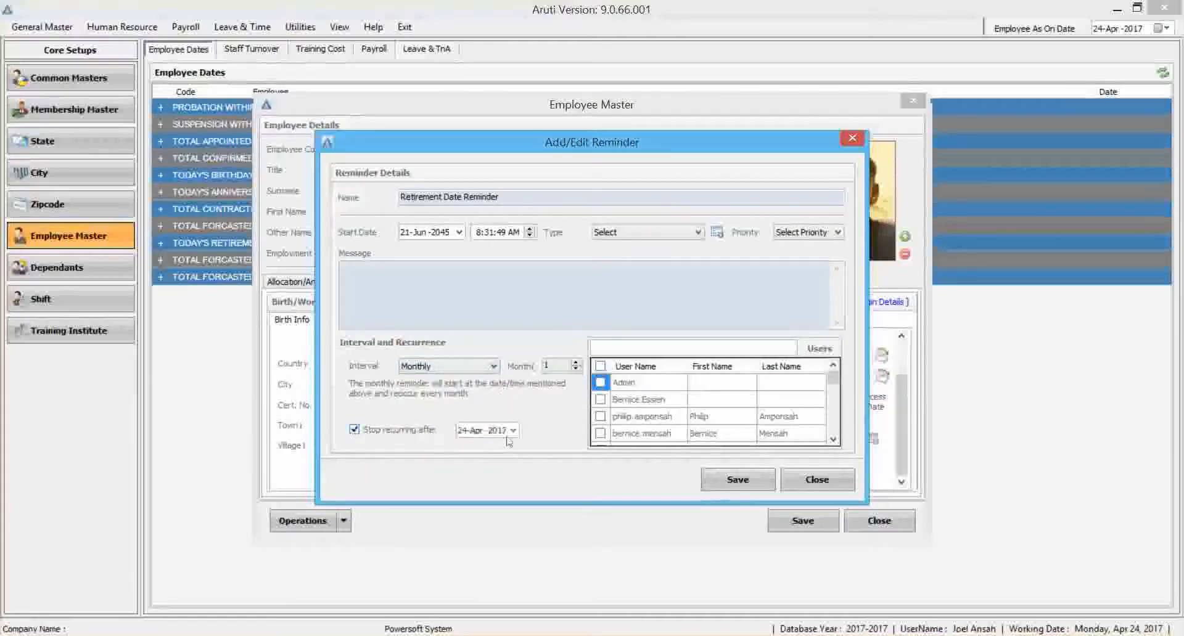
click(599, 406)
click(600, 434)
click(601, 417)
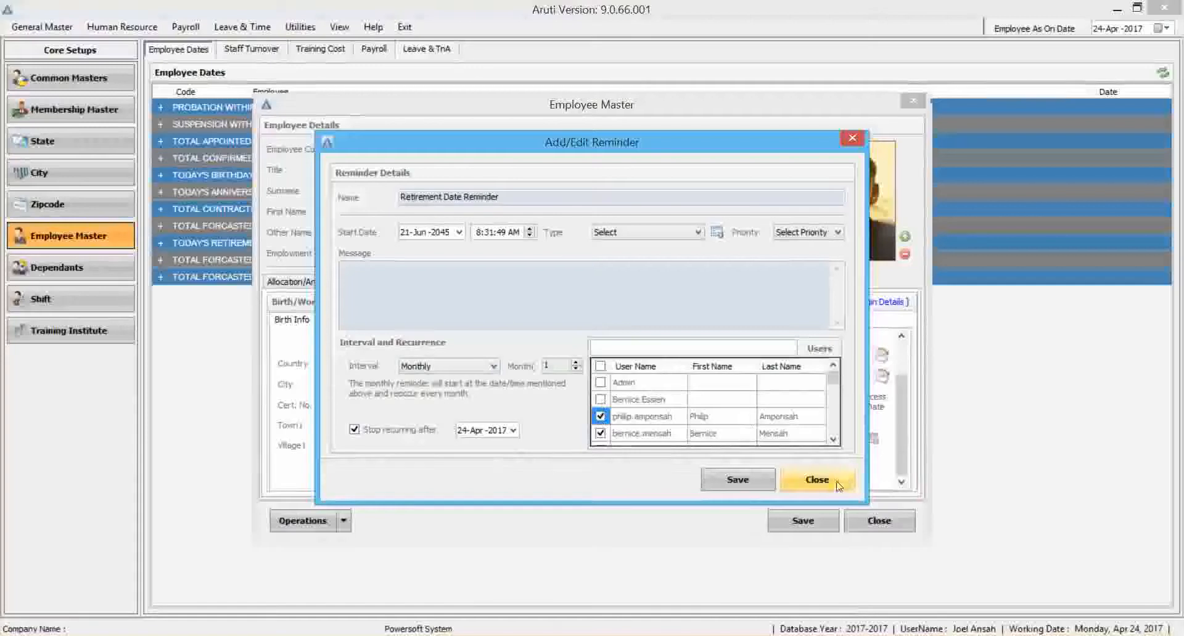
click(813, 479)
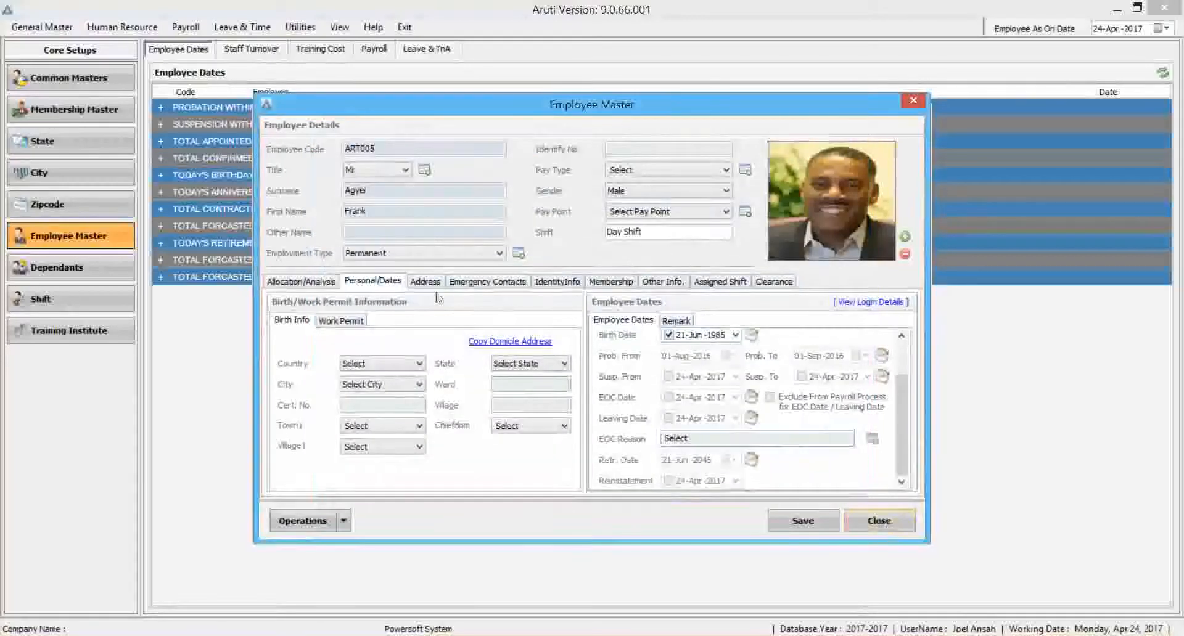
Review the employee's address, emergency contacts, identity, membership, other info, assigned shift and clearance details, and close the record.
click(424, 283)
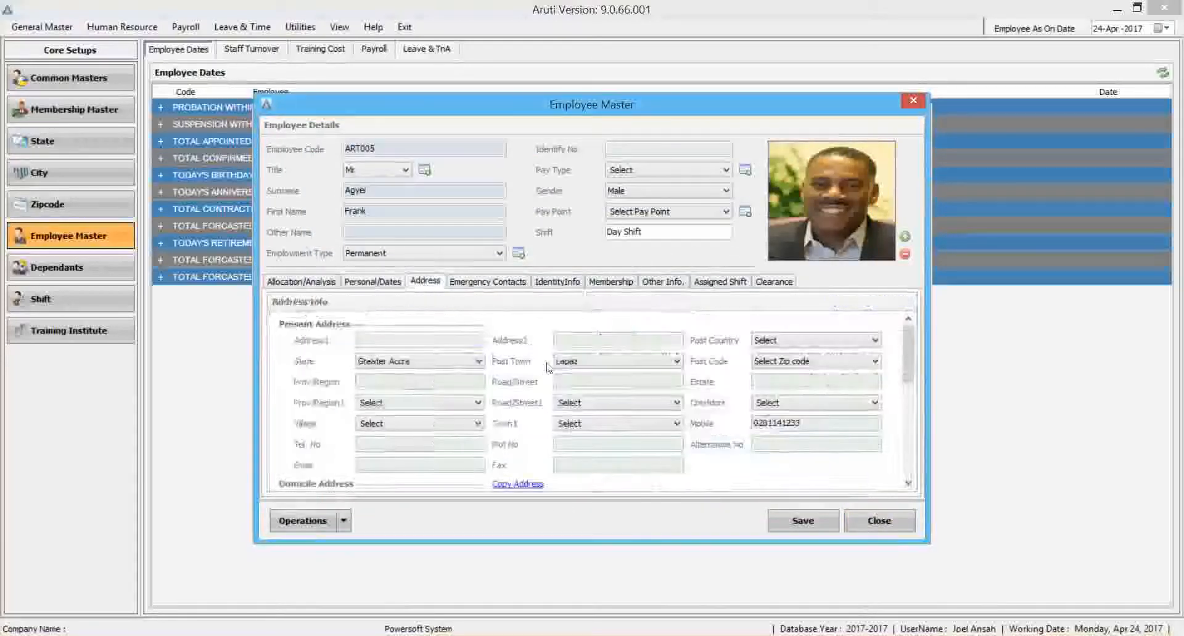
click(500, 283)
click(557, 283)
click(610, 284)
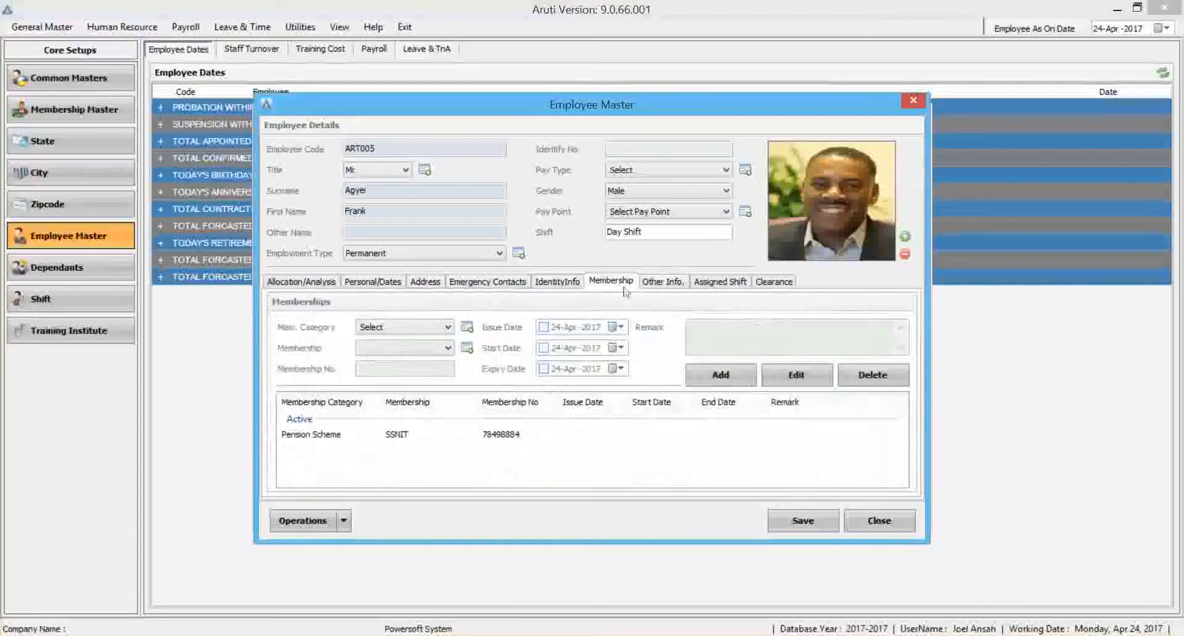
click(661, 283)
click(720, 282)
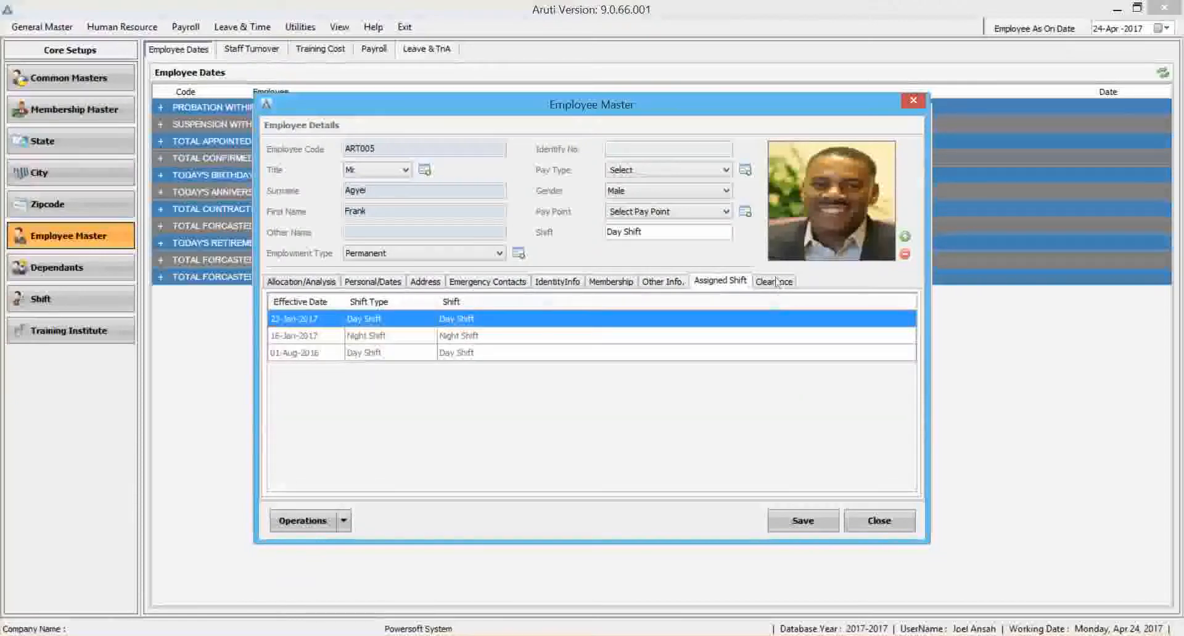
click(776, 282)
click(878, 521)
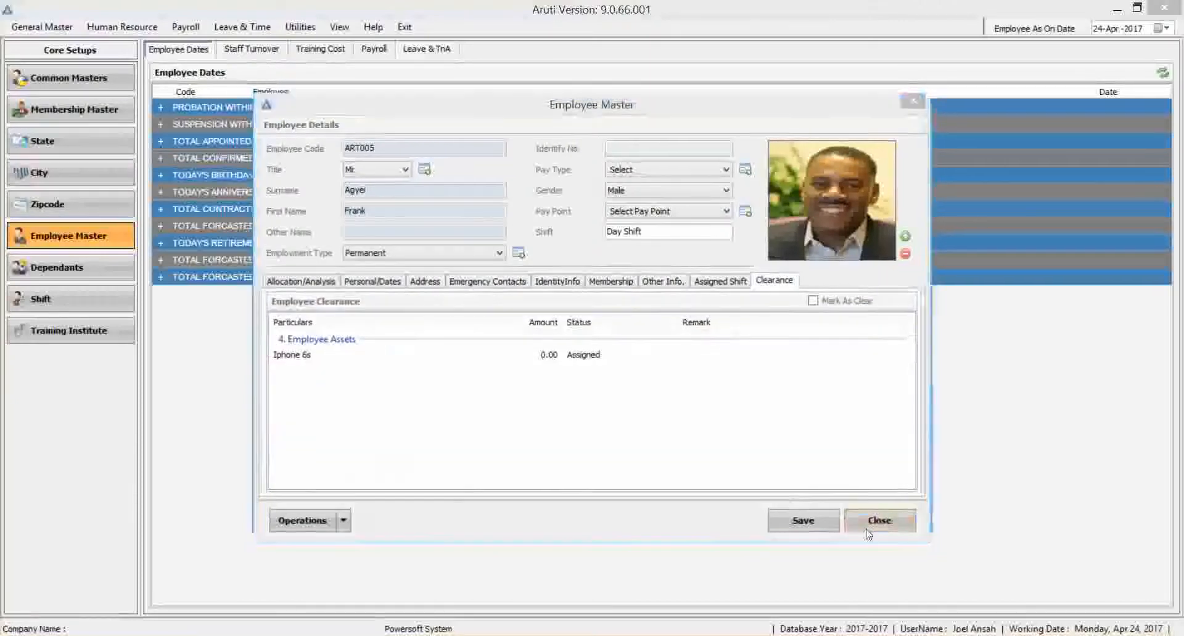
View the selected employee's diary, including shift/policy details, dates and dependants, and close the diary and the employee list.
click(338, 508)
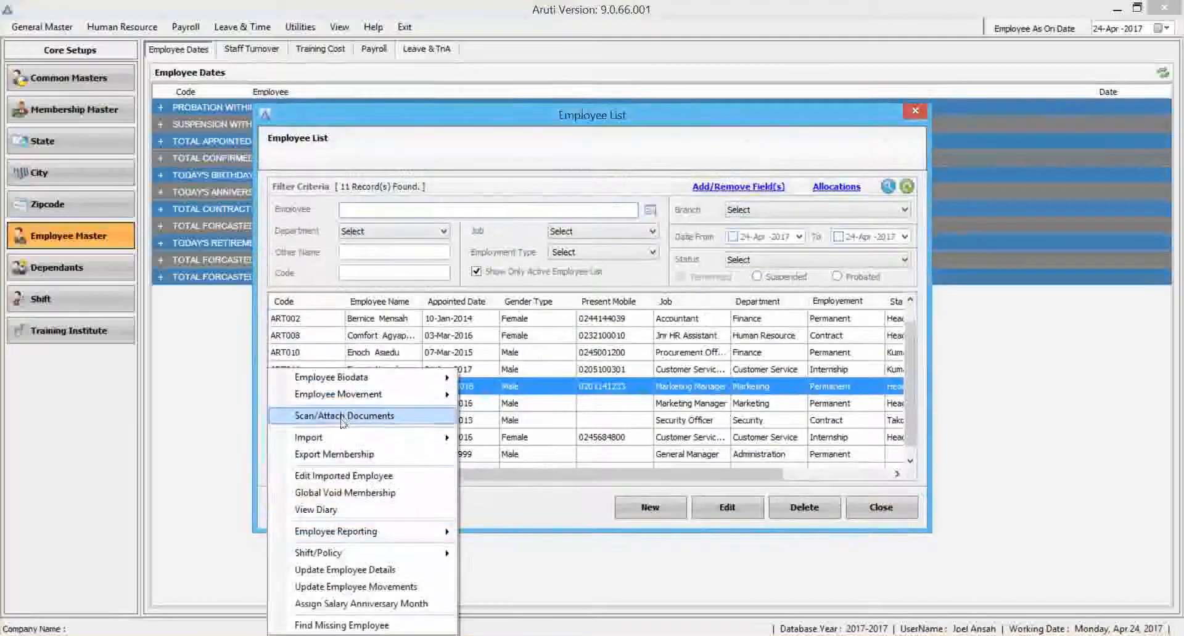
click(355, 512)
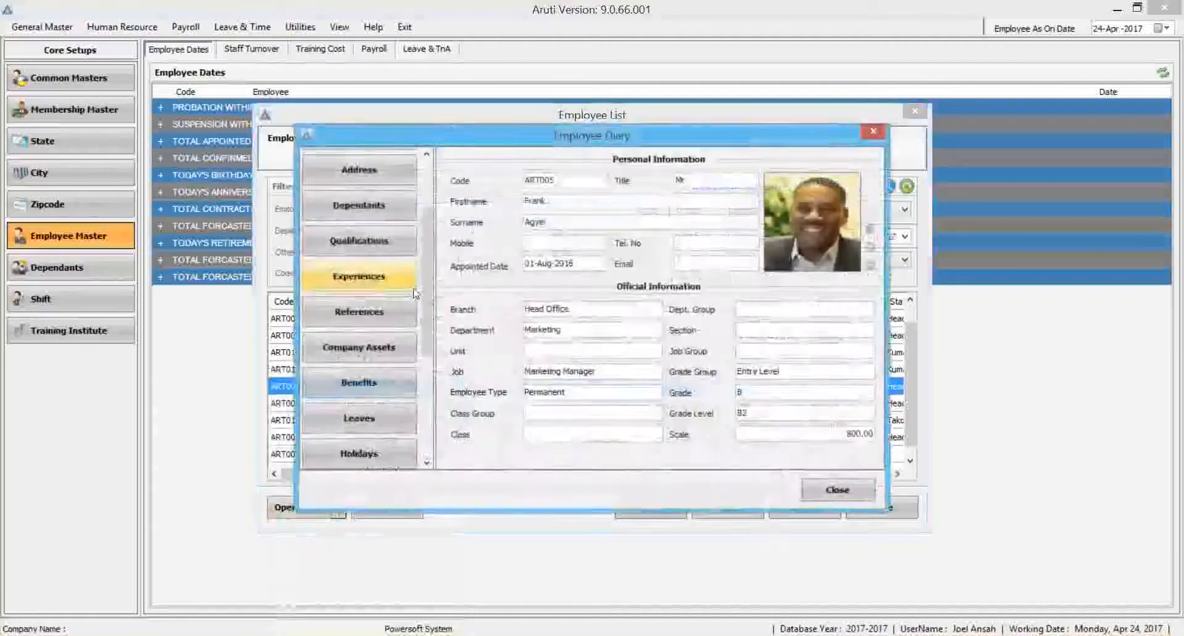
scroll(427, 176, up, 3)
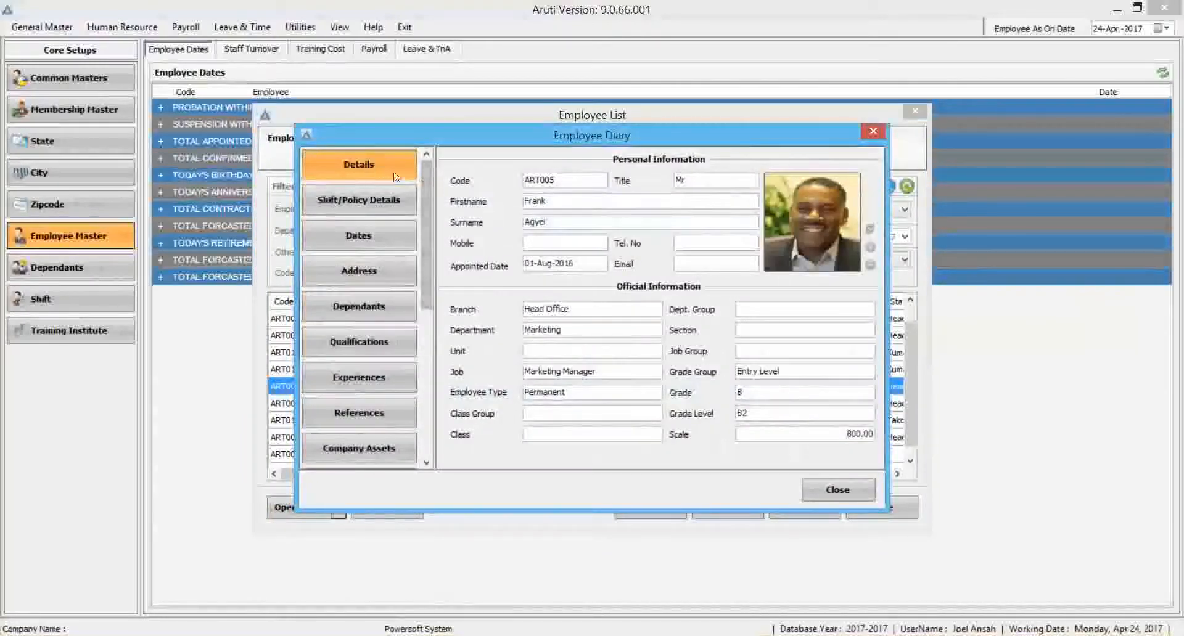
click(364, 196)
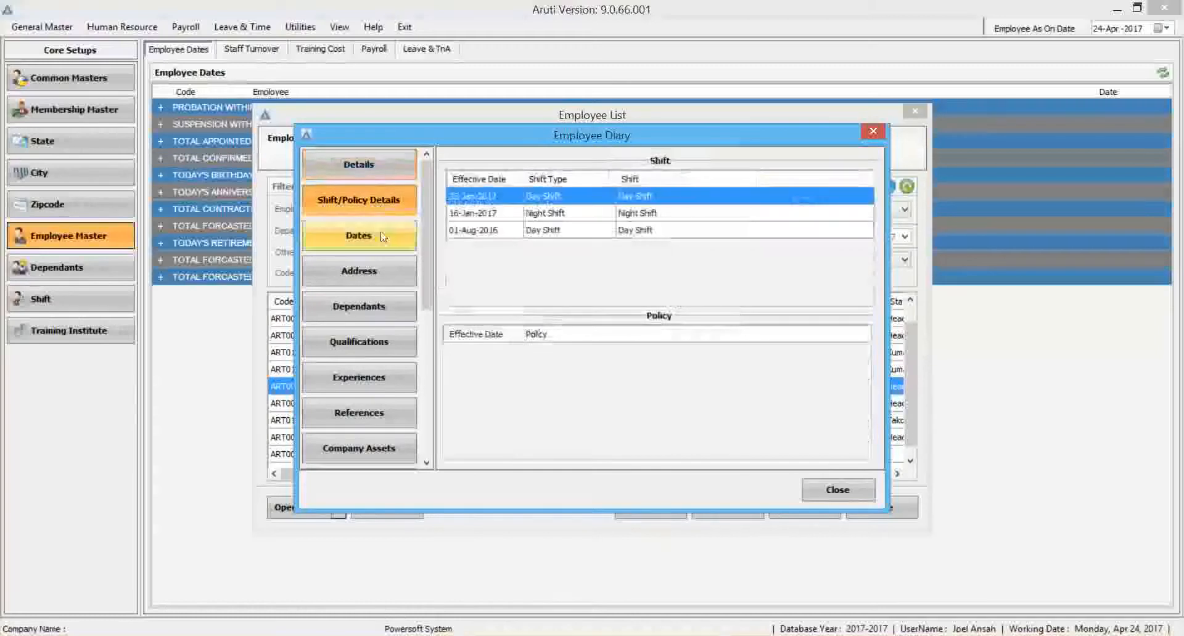
click(382, 236)
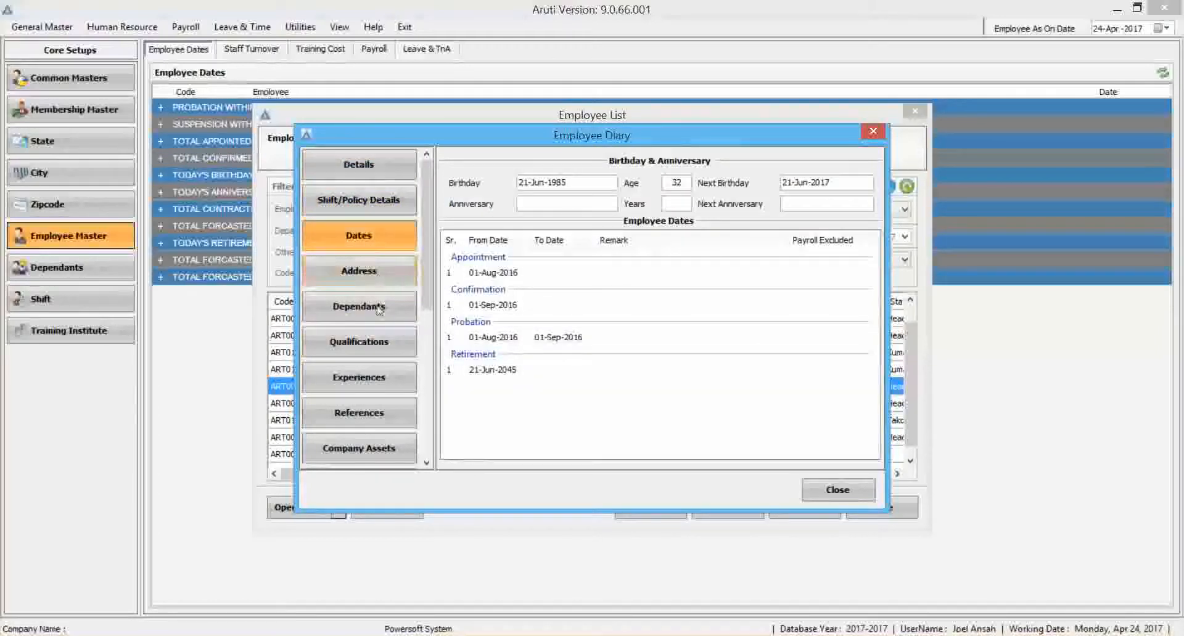
click(379, 310)
click(838, 490)
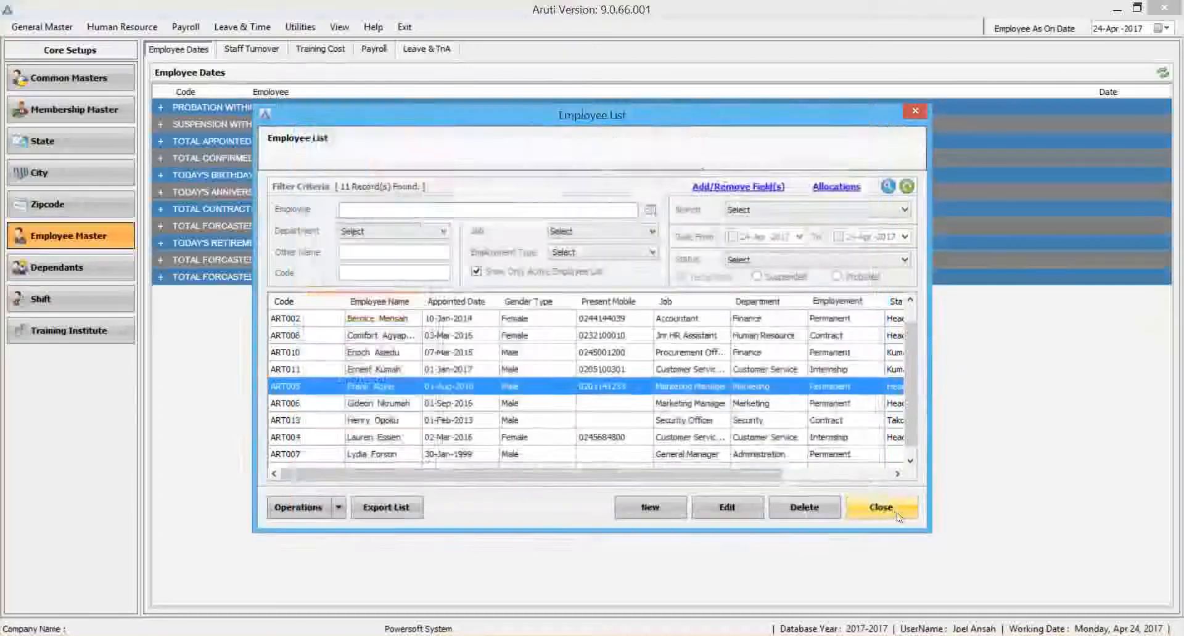
click(897, 515)
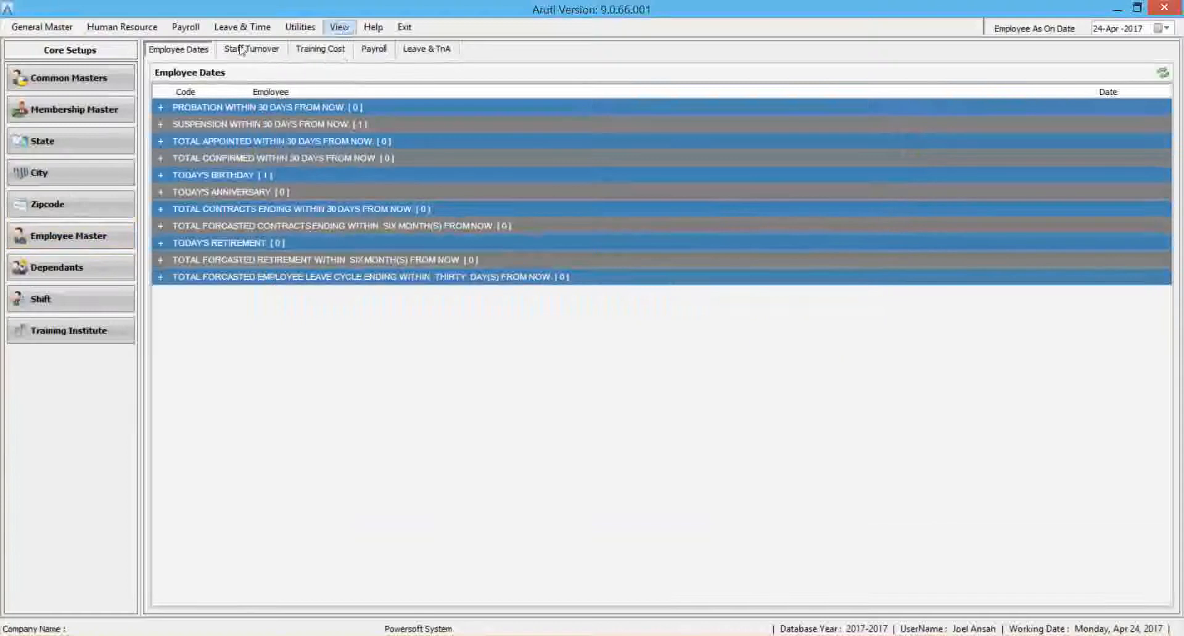
Reload the employee list, view the job history and experience of the Marketing Manager appointed 01-Aug-2016, and close both windows.
click(68, 236)
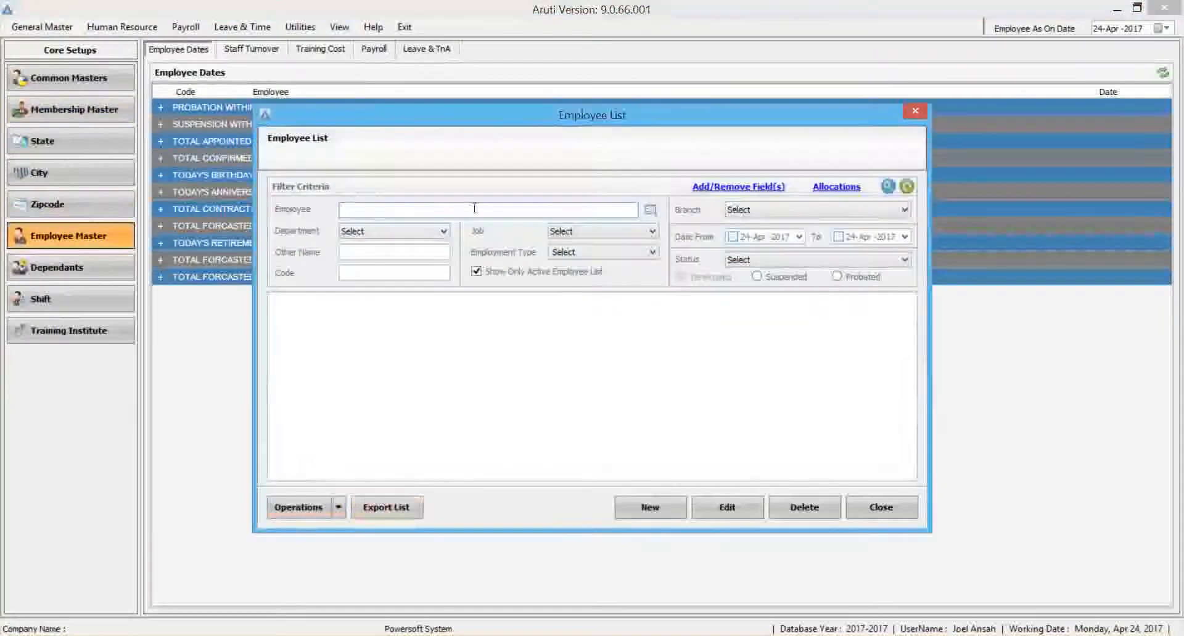
click(887, 187)
click(361, 387)
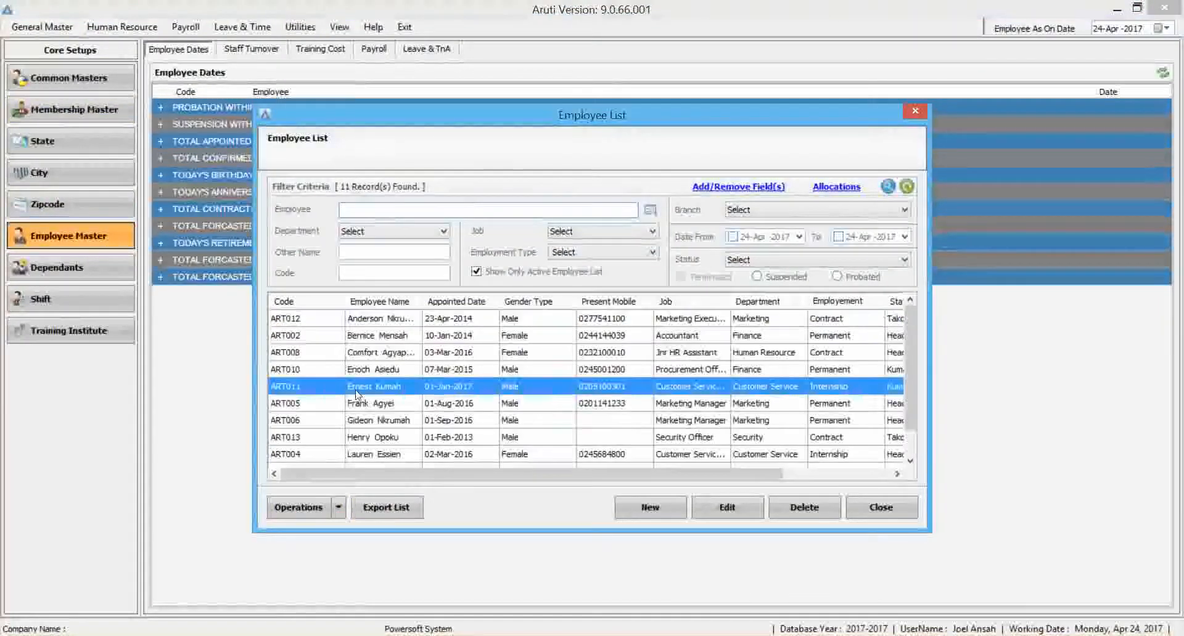
click(363, 404)
click(298, 507)
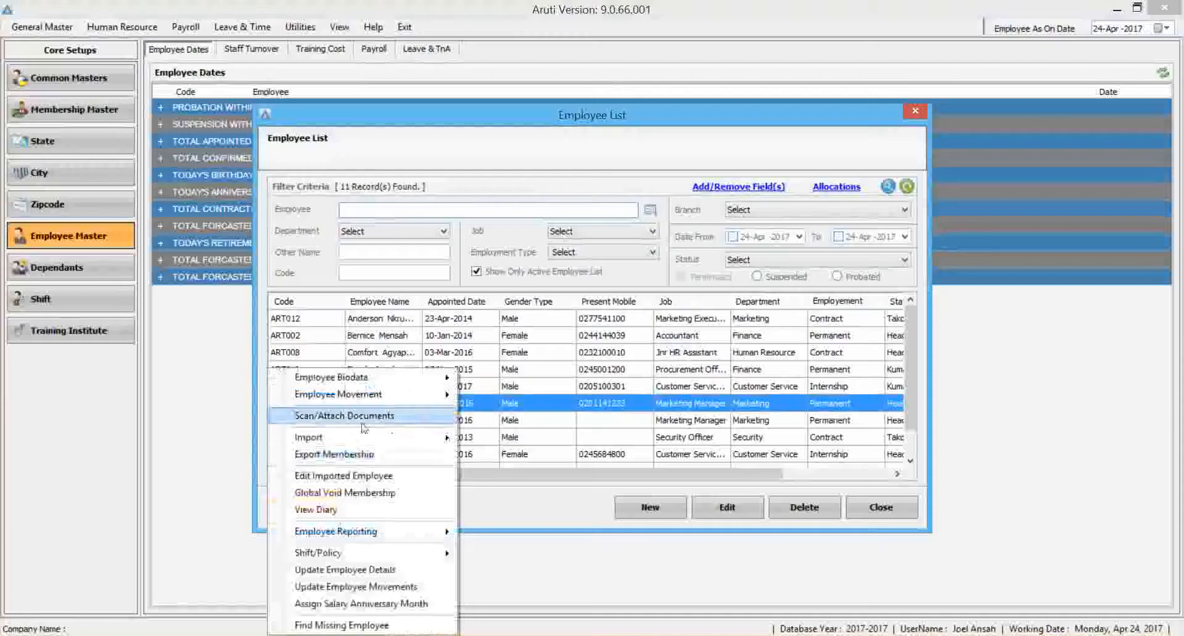
mouse_move(404, 383)
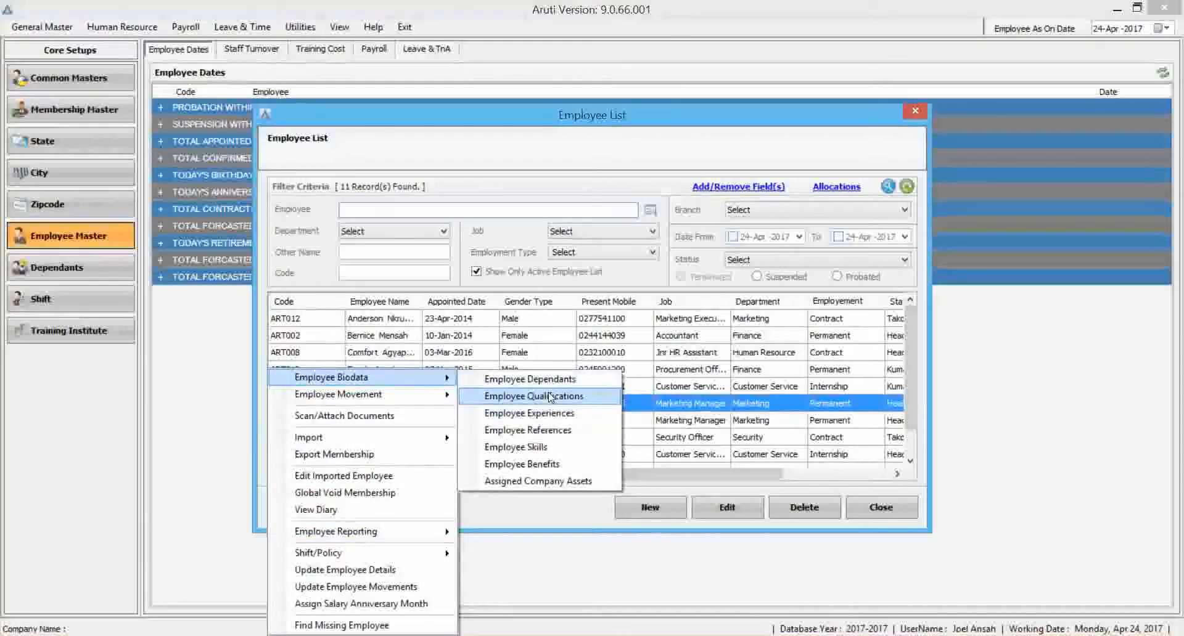
click(525, 413)
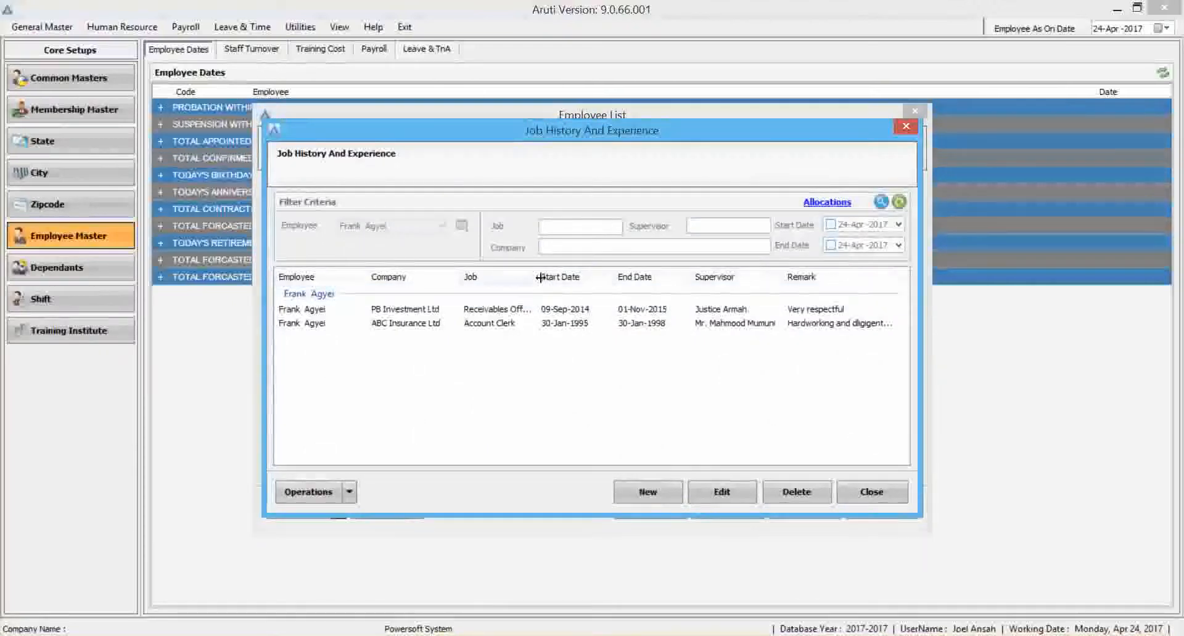
click(866, 492)
click(879, 509)
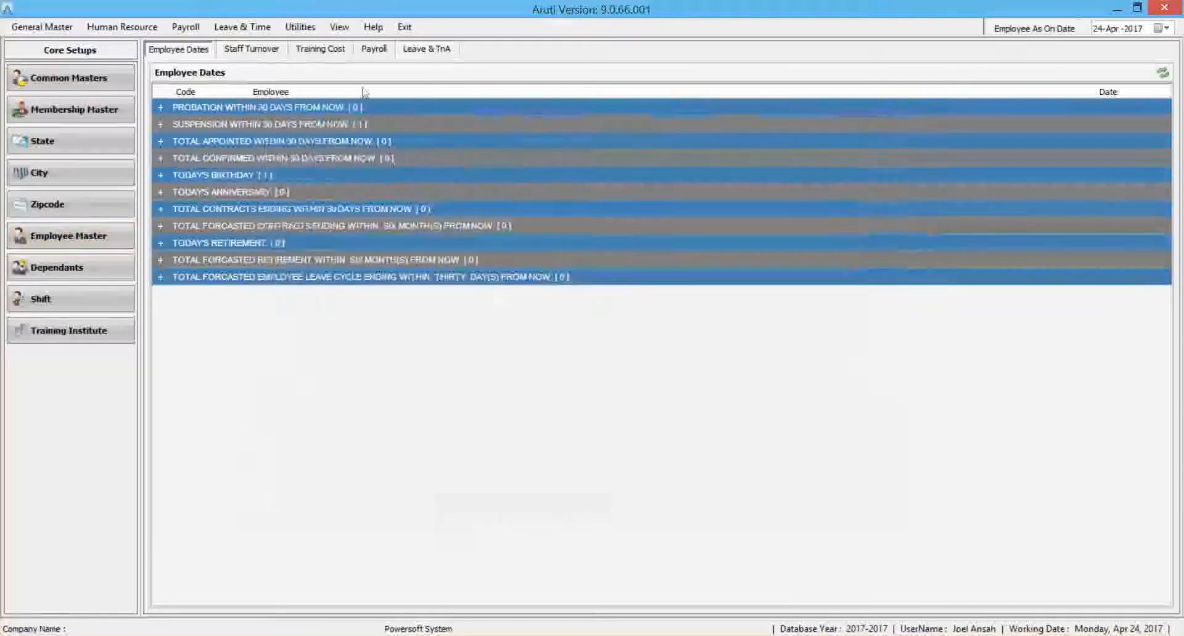
Switch to the report view, generate the Employee Qualification Report with education details, and close the report after viewing it.
click(339, 27)
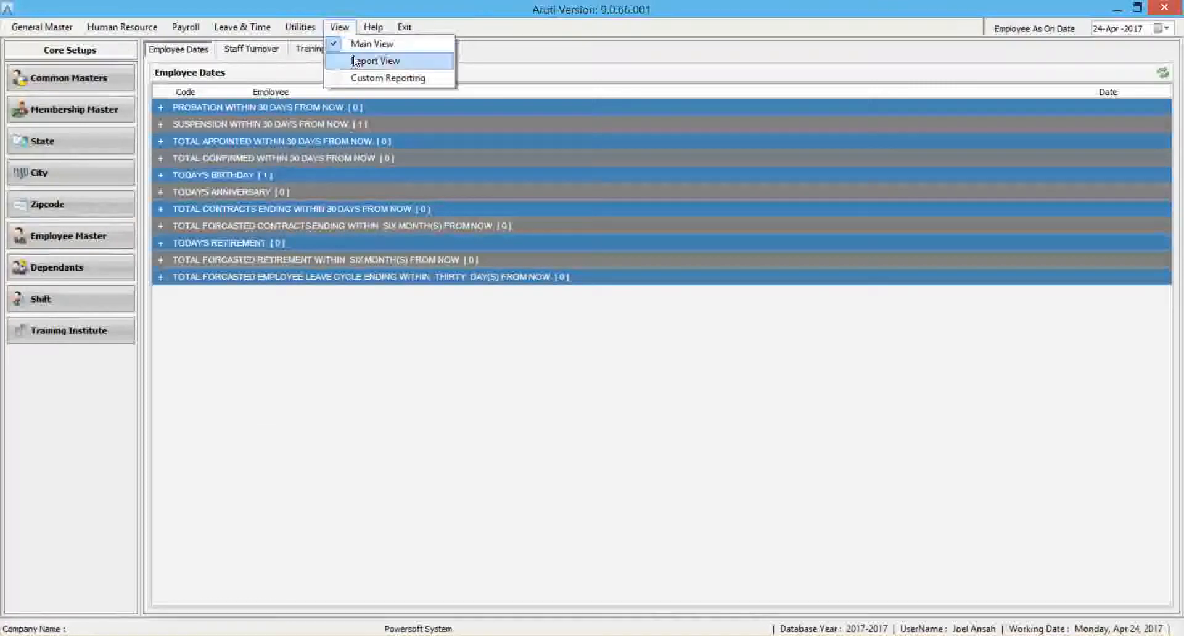
click(355, 59)
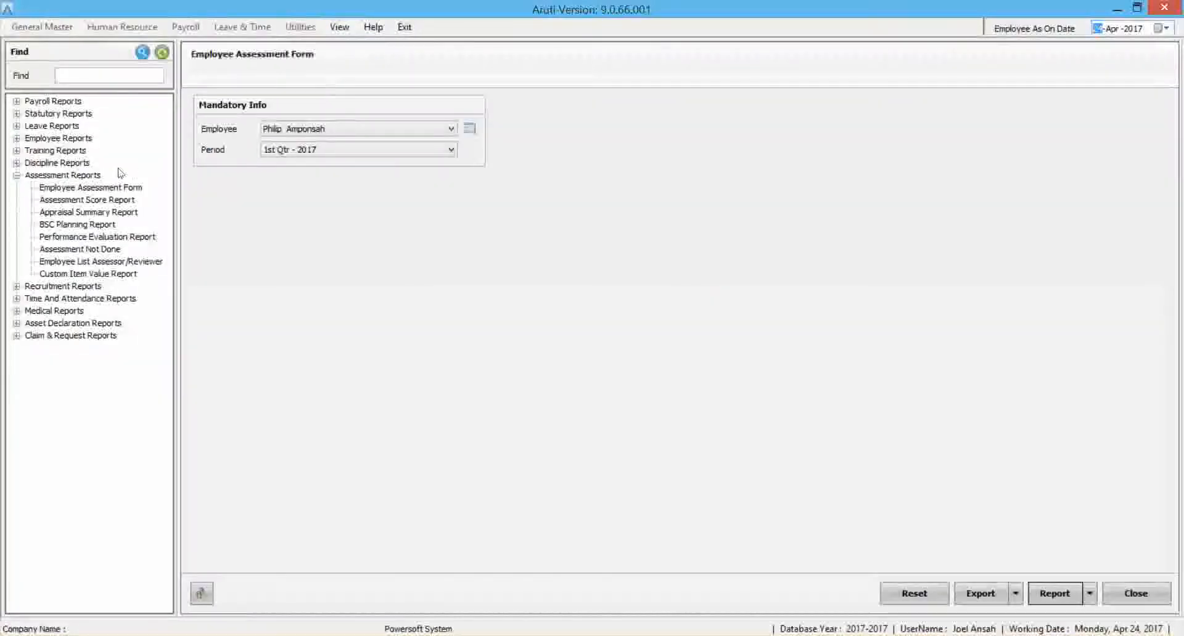
click(17, 176)
click(17, 138)
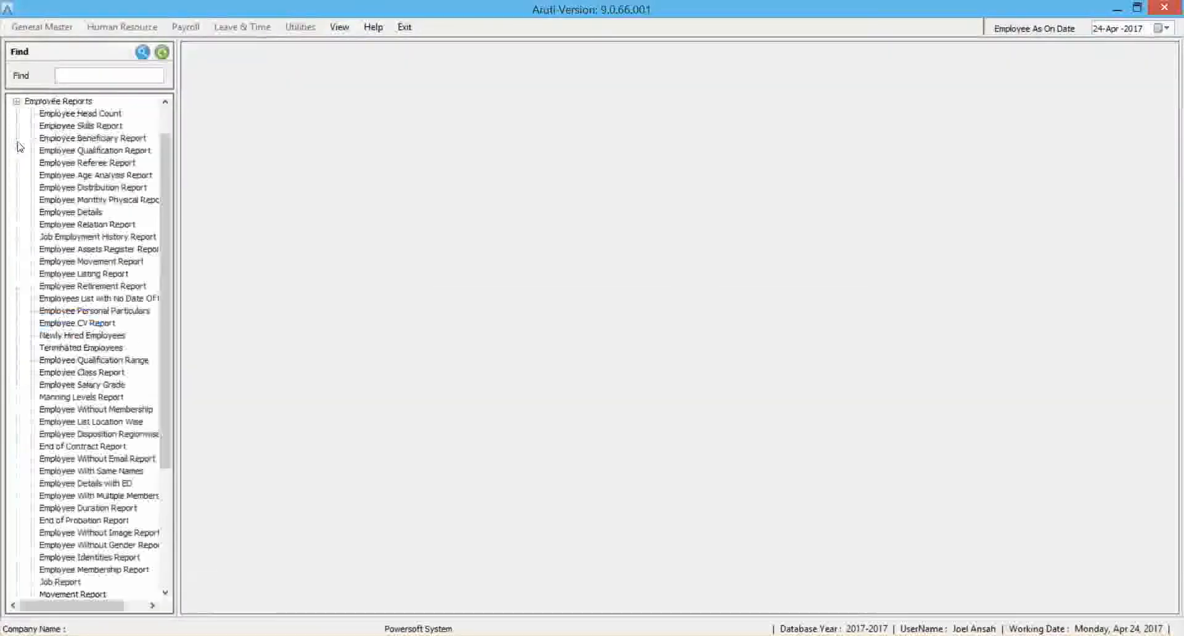
click(92, 152)
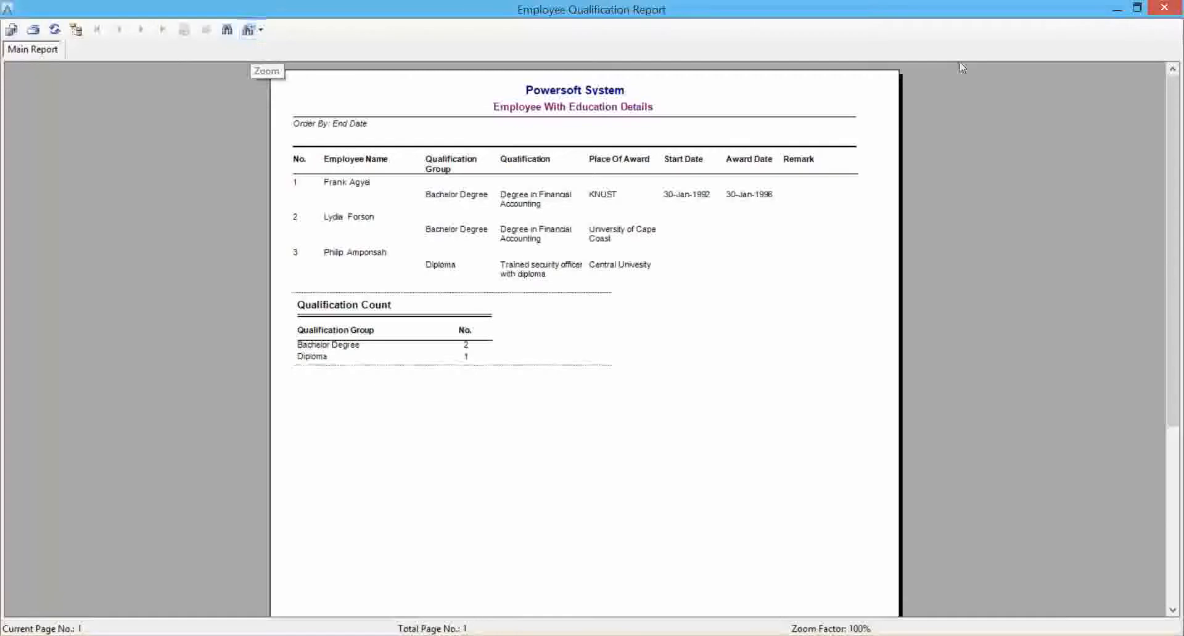
click(1170, 6)
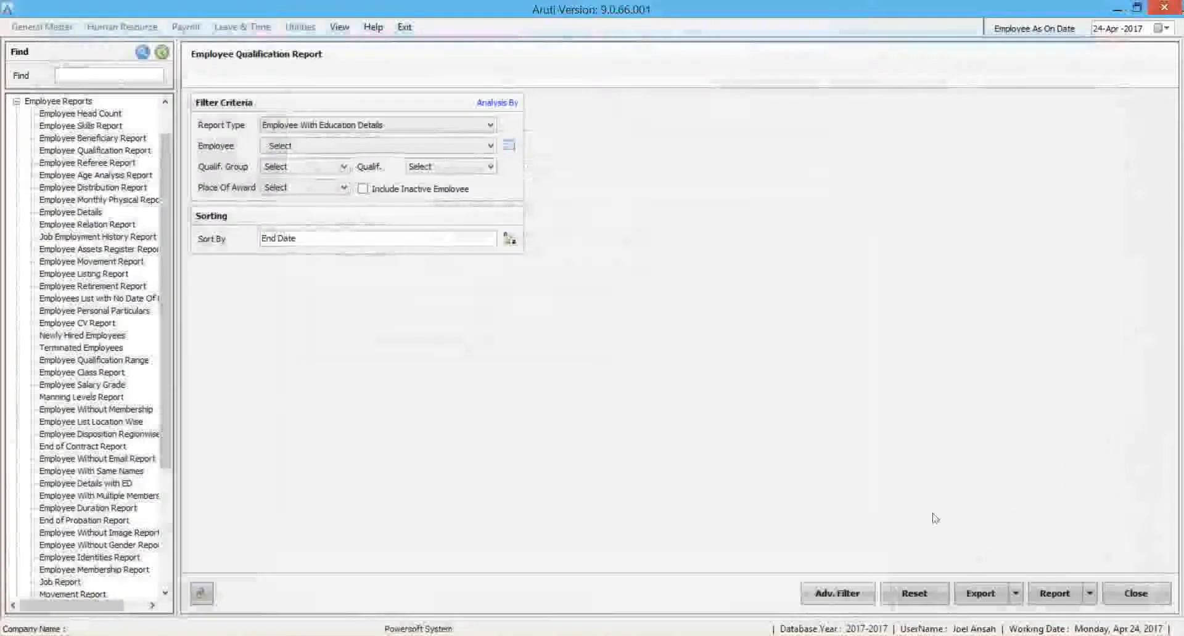
Check the qualification report's Analysis By options without setting any, and apply an advanced filter for the Marketing department and Female gender.
click(494, 105)
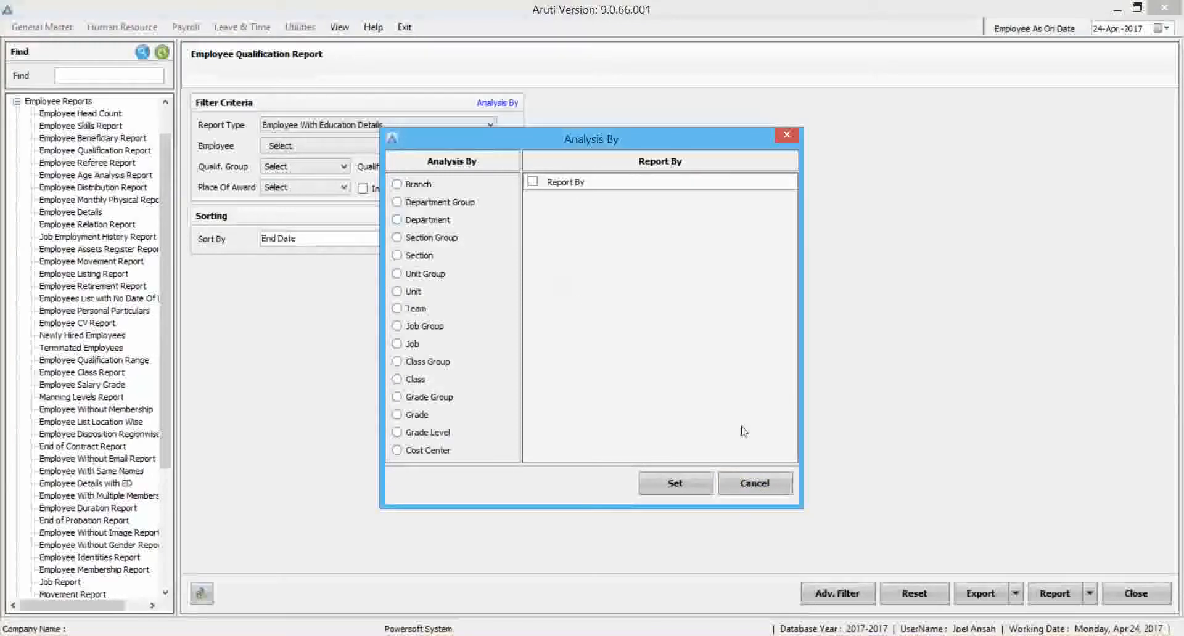
click(754, 483)
click(837, 593)
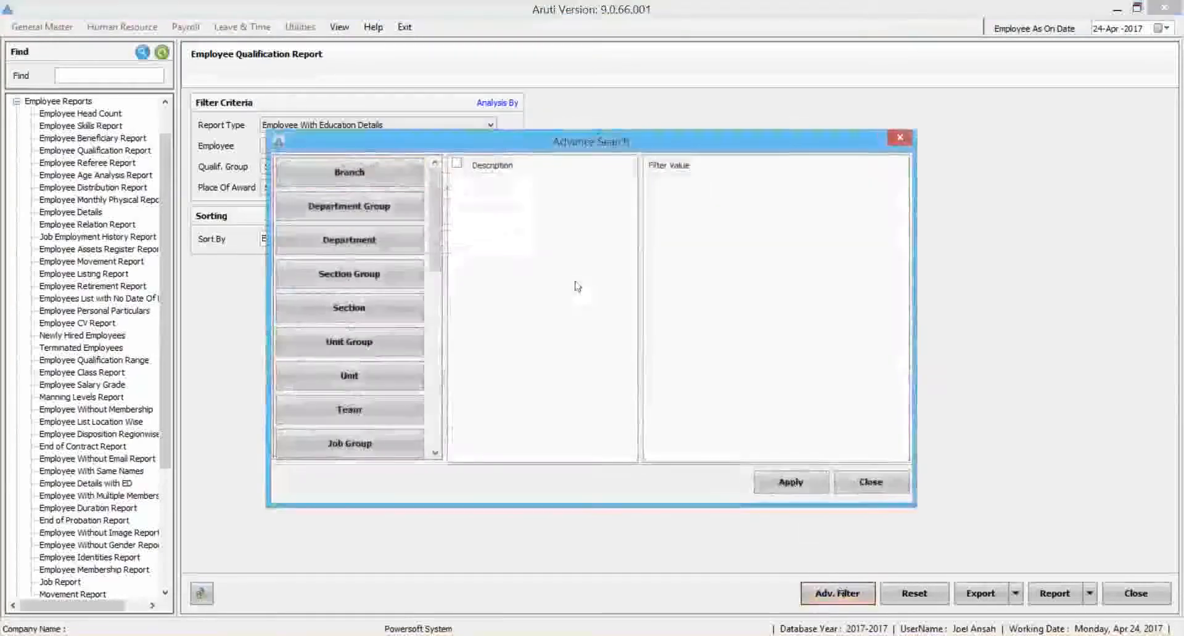
click(361, 240)
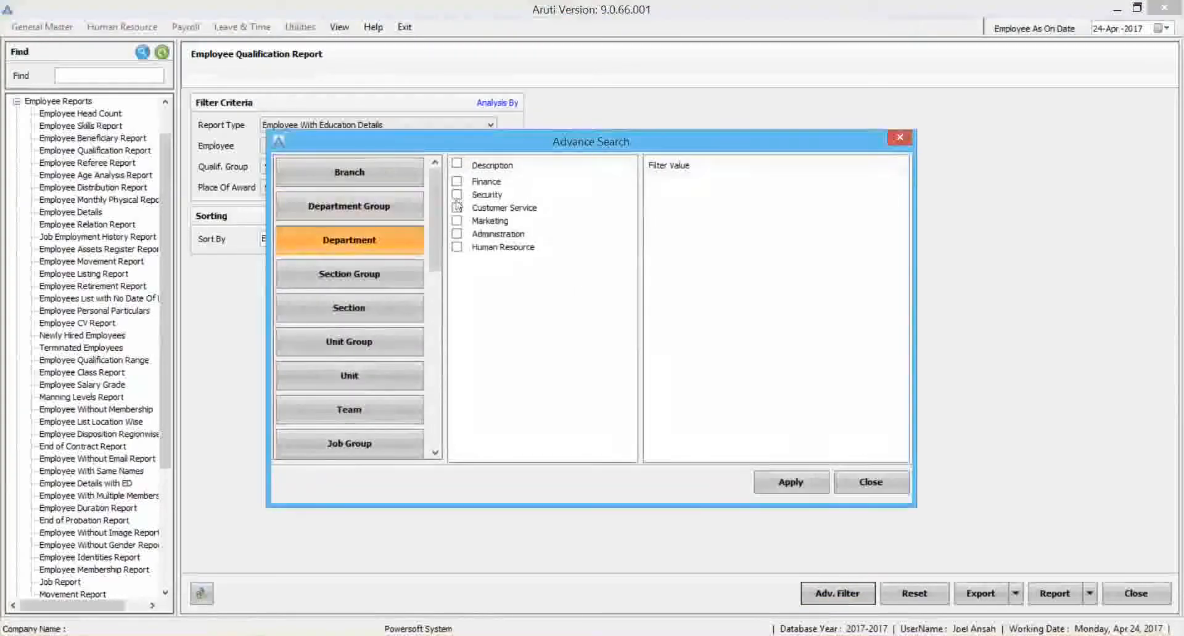
click(457, 220)
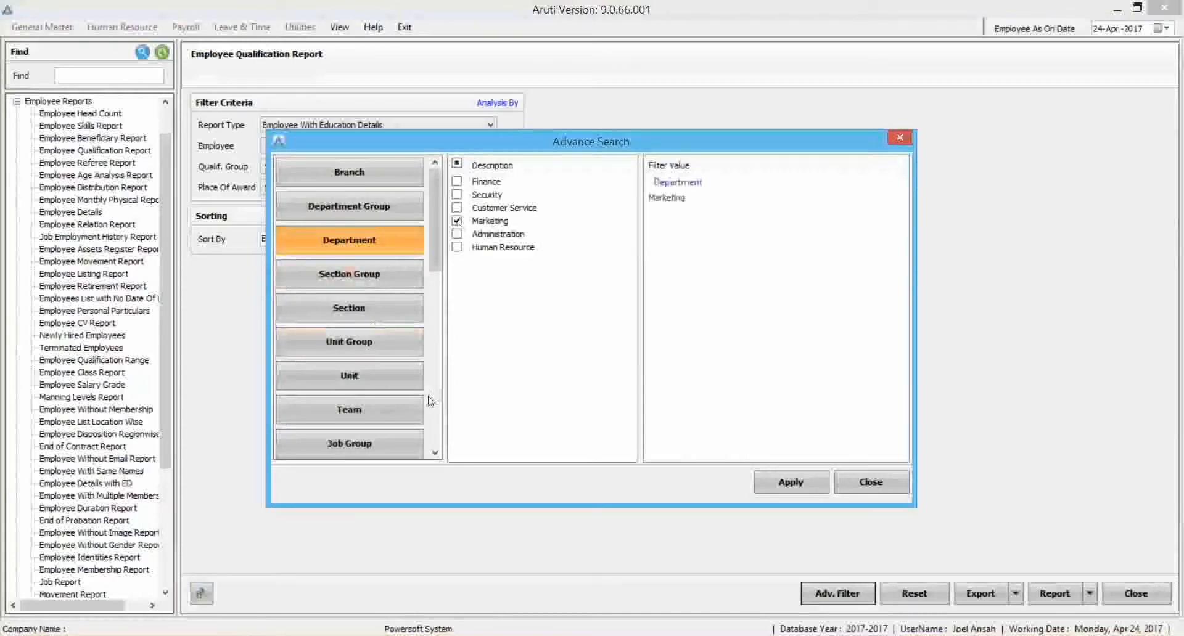
scroll(430, 399, down, 5)
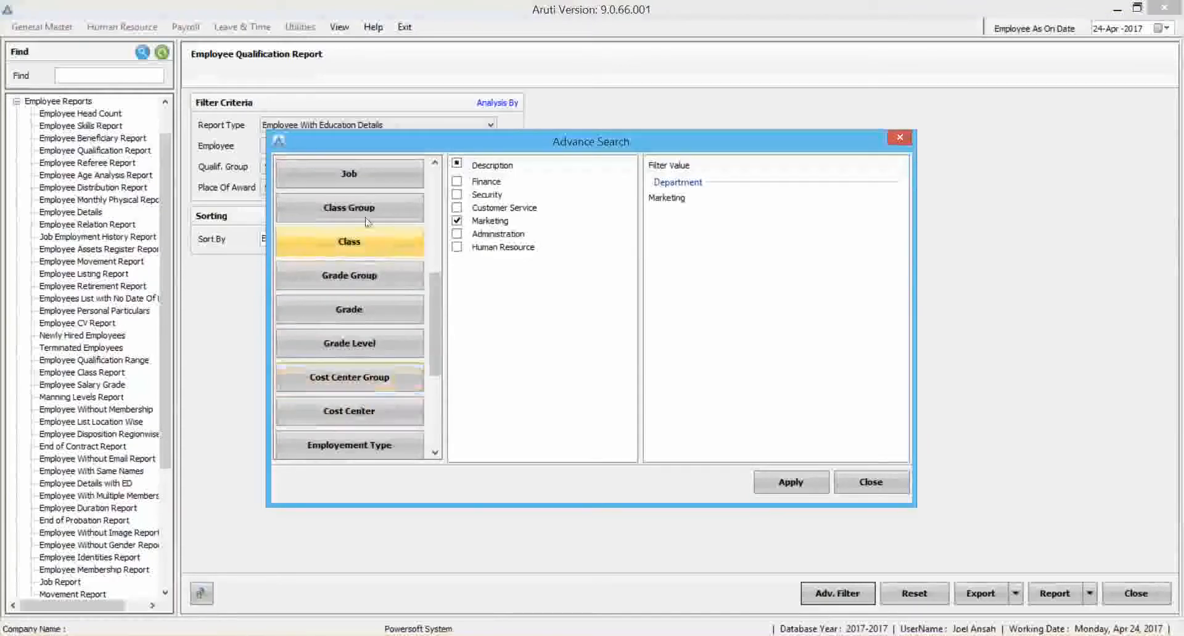
scroll(369, 445, down, 3)
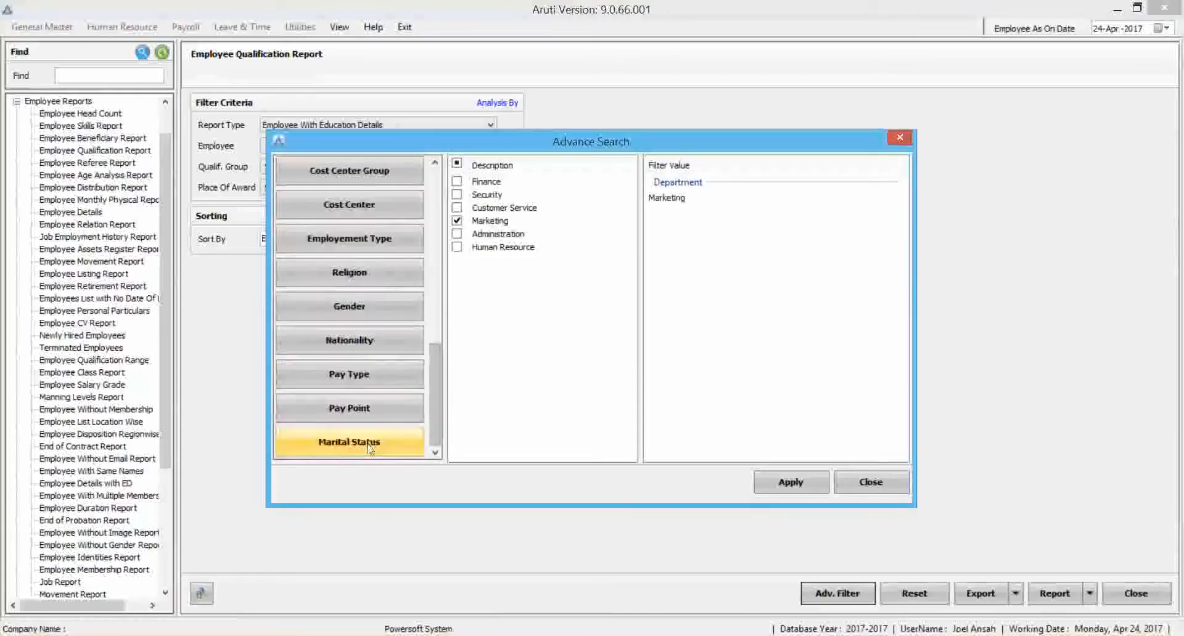
click(369, 445)
click(371, 318)
click(457, 195)
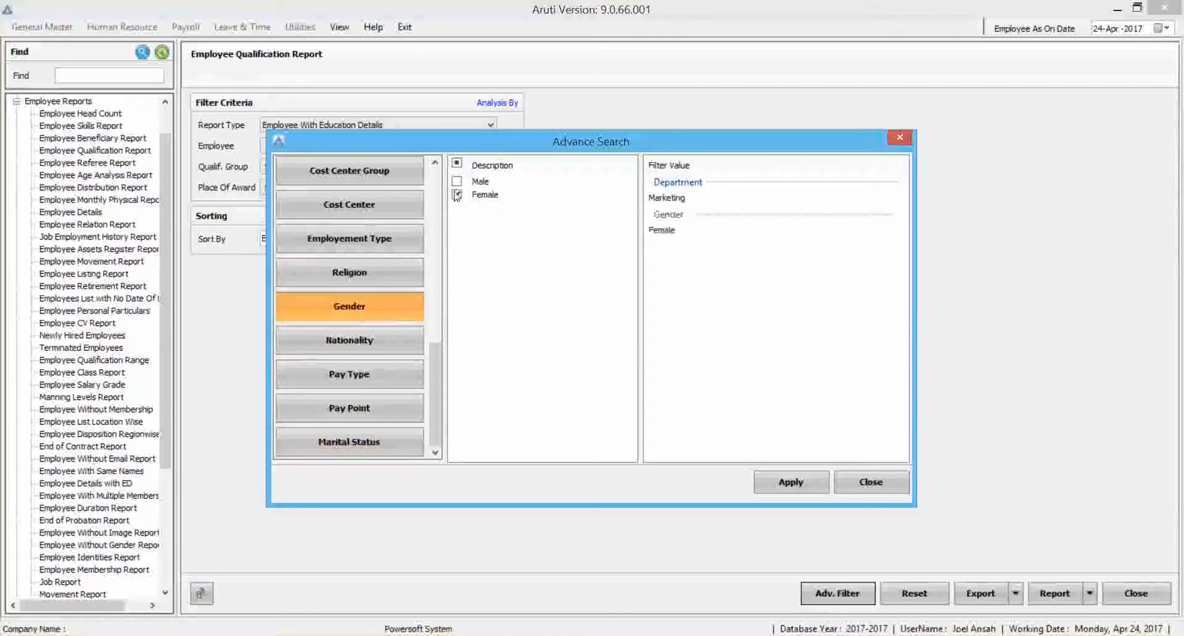
click(791, 484)
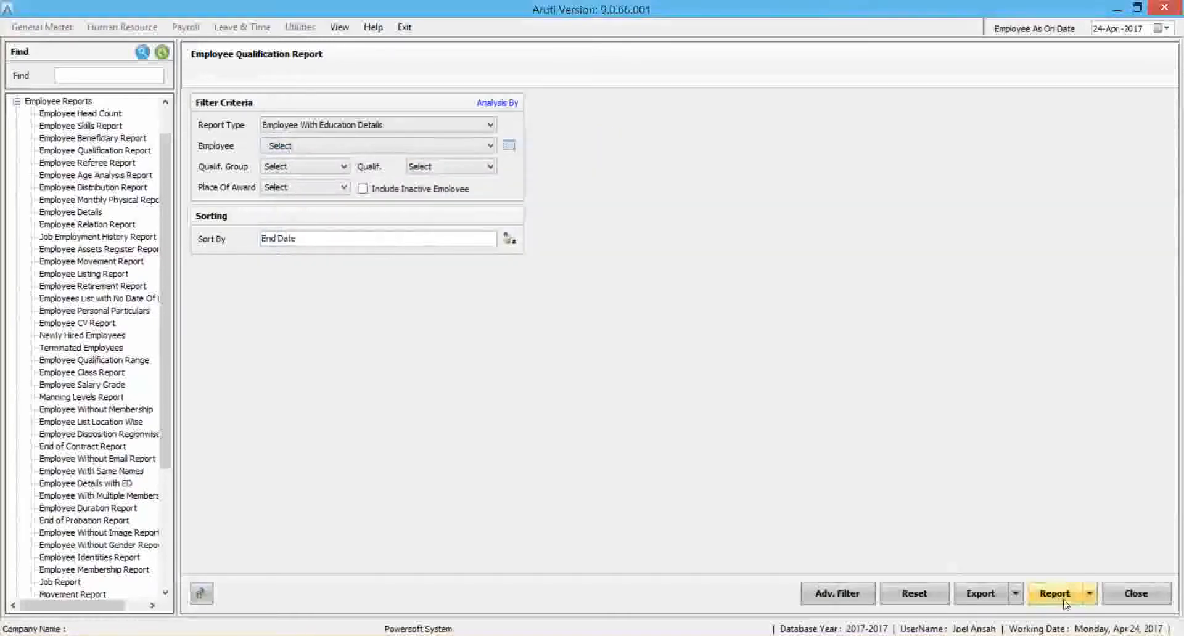
Generate the Employee Age Analysis Report for years 21 to 60 with a year gap of 10, review the age groups, and close it.
click(98, 176)
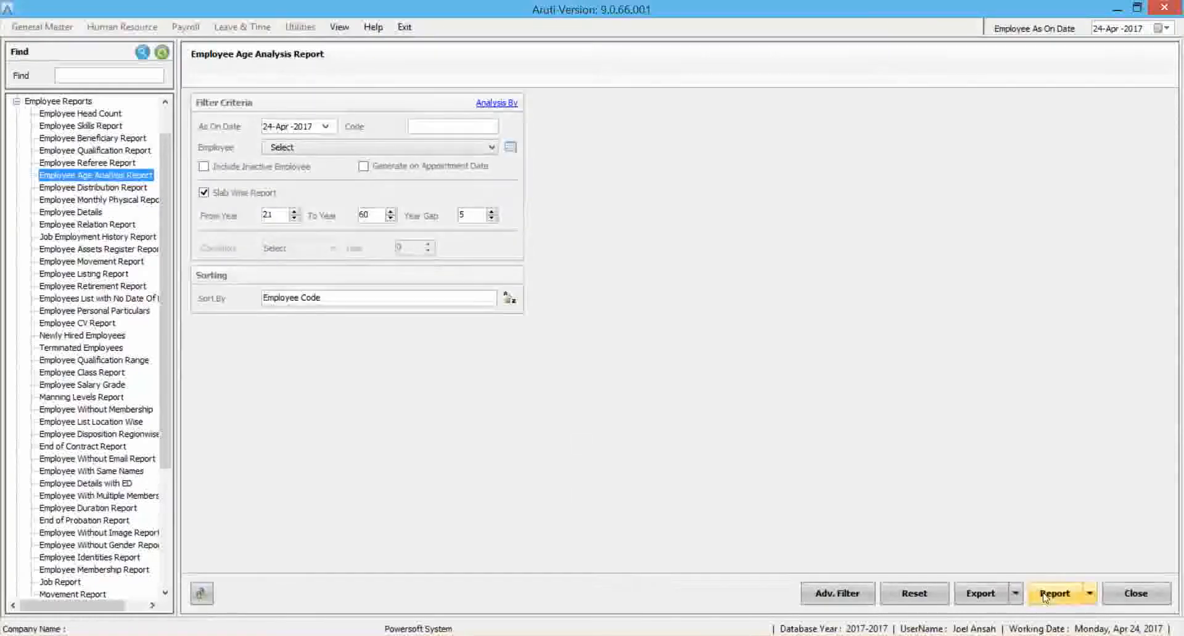
click(475, 214)
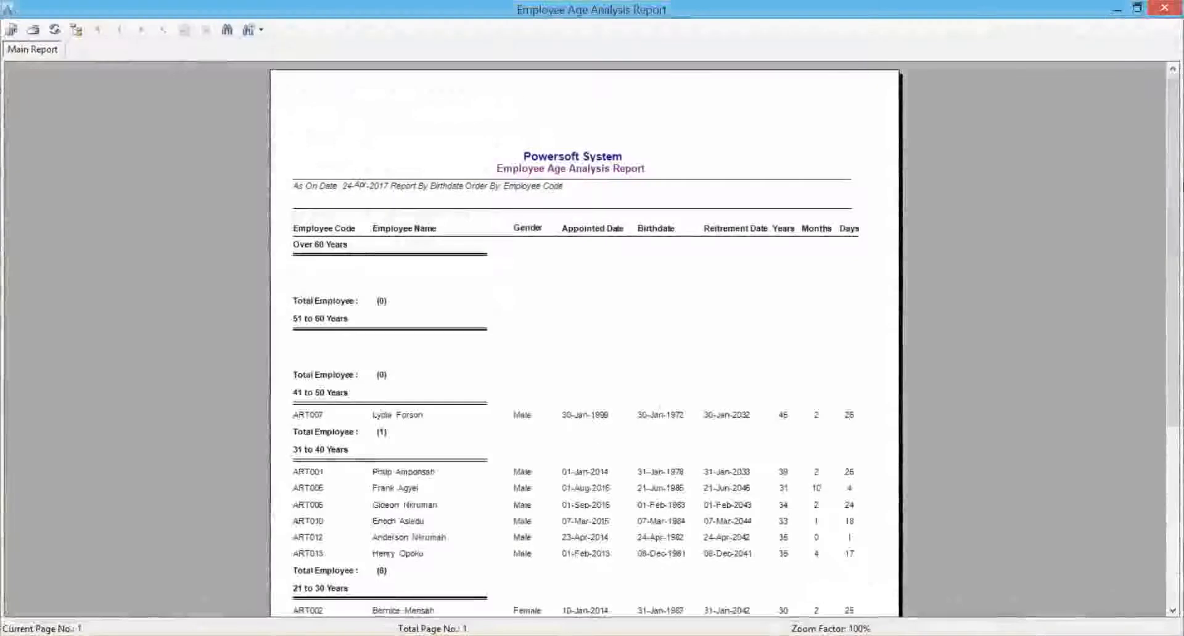
scroll(1173, 167, down, 3)
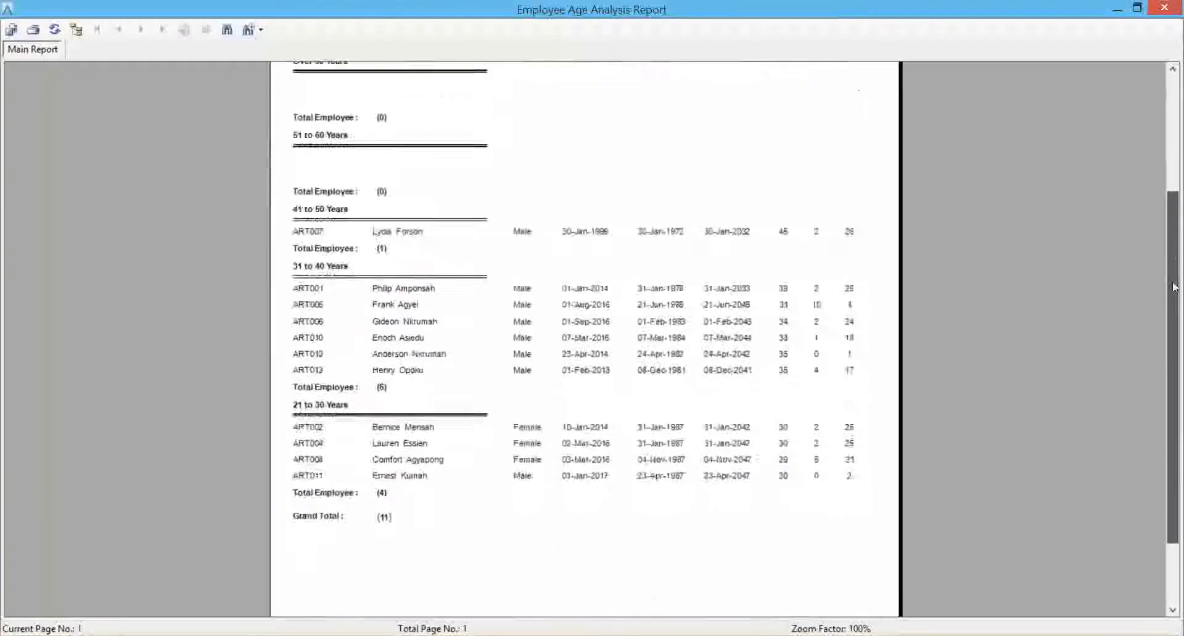
scroll(1178, 191, up, 2)
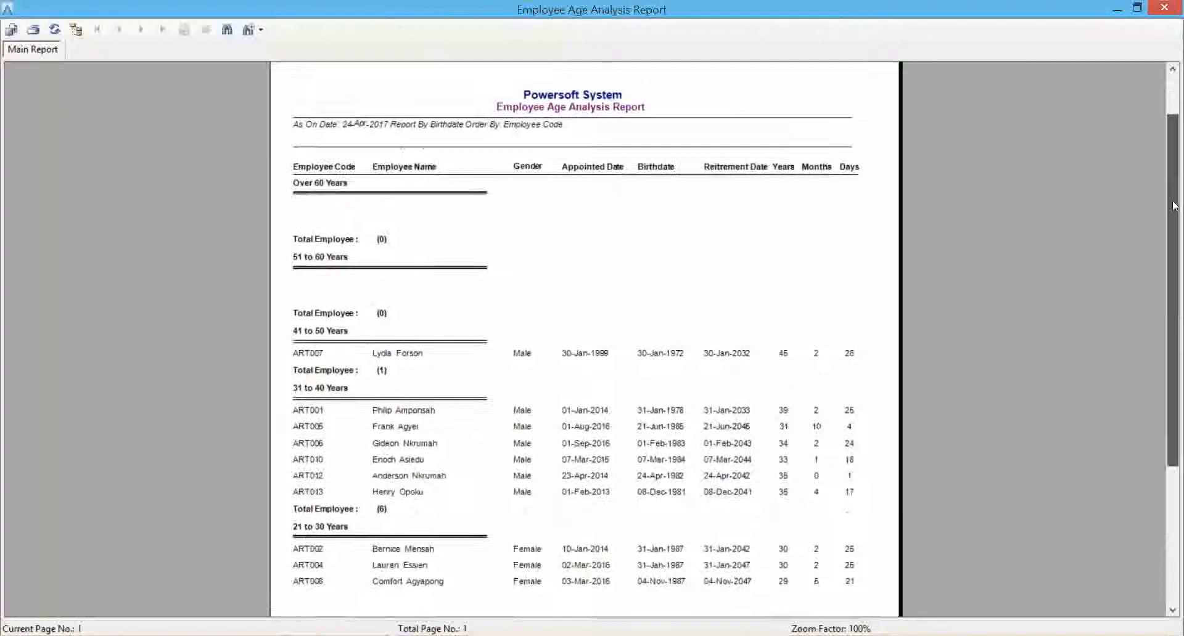
click(1162, 7)
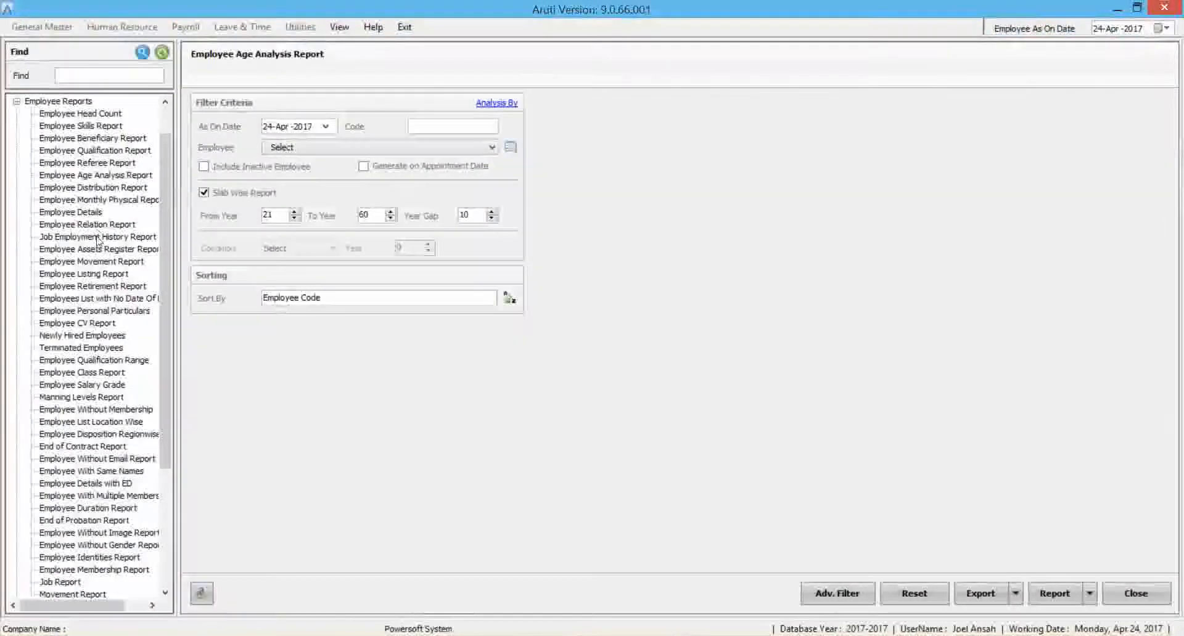
Export the Employee Listing Report without filters and open the exported file in Microsoft Excel.
click(93, 273)
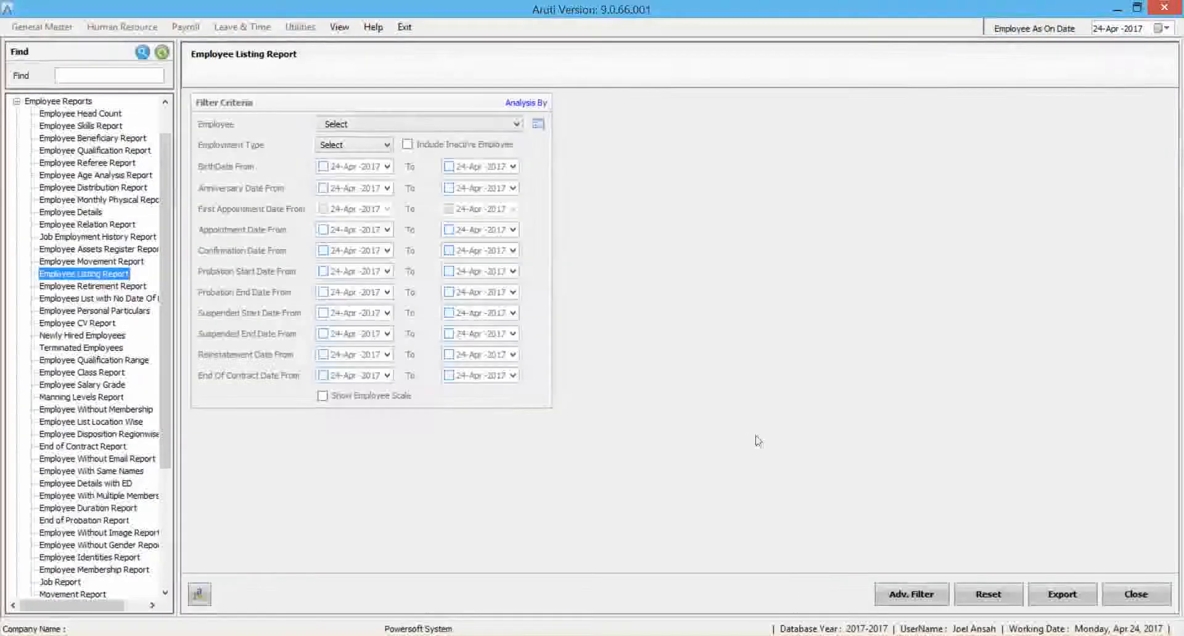
click(1062, 593)
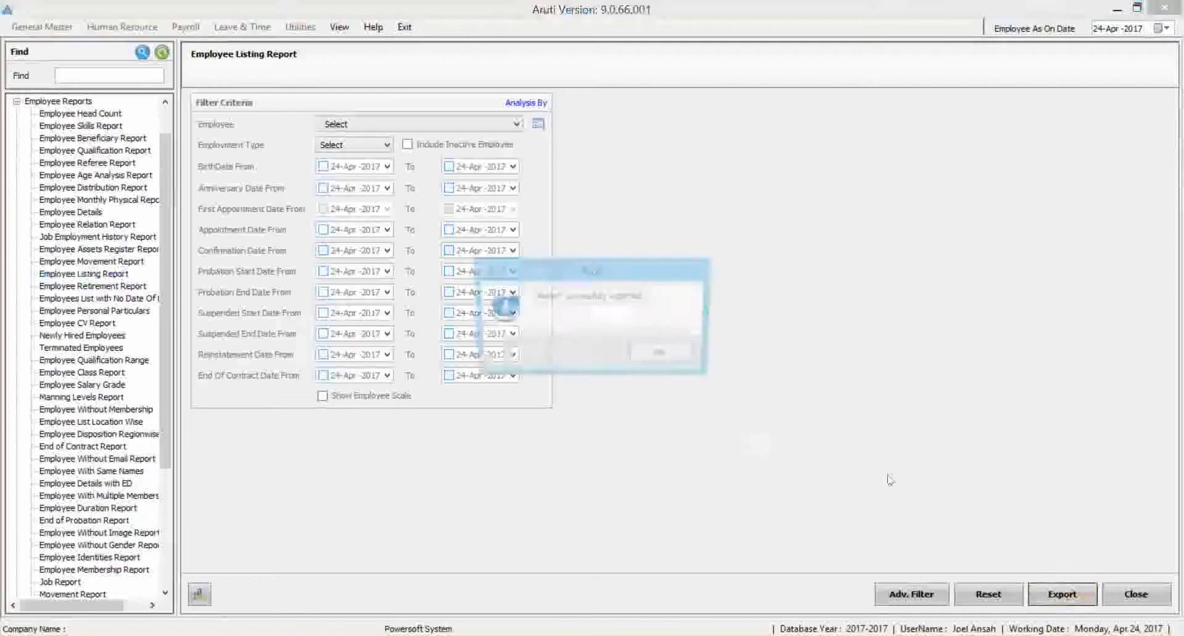
click(661, 354)
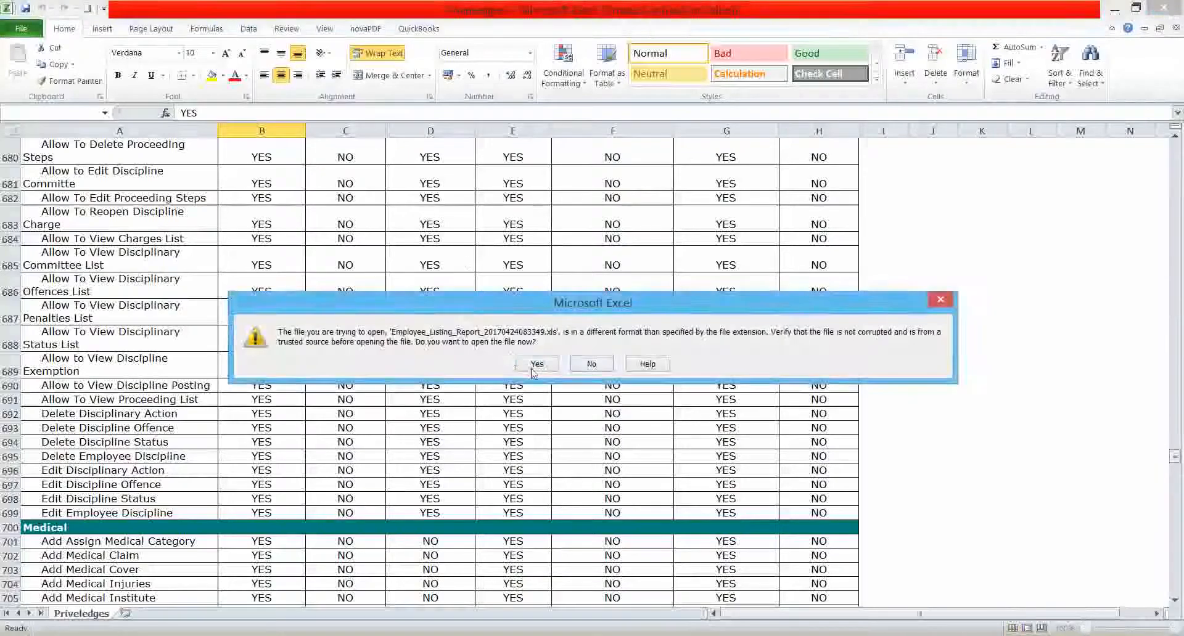
click(536, 365)
Examine the exported employee listing's columns from names through religion, close the workbook, and minimize Excel to return to Aruti.
click(251, 206)
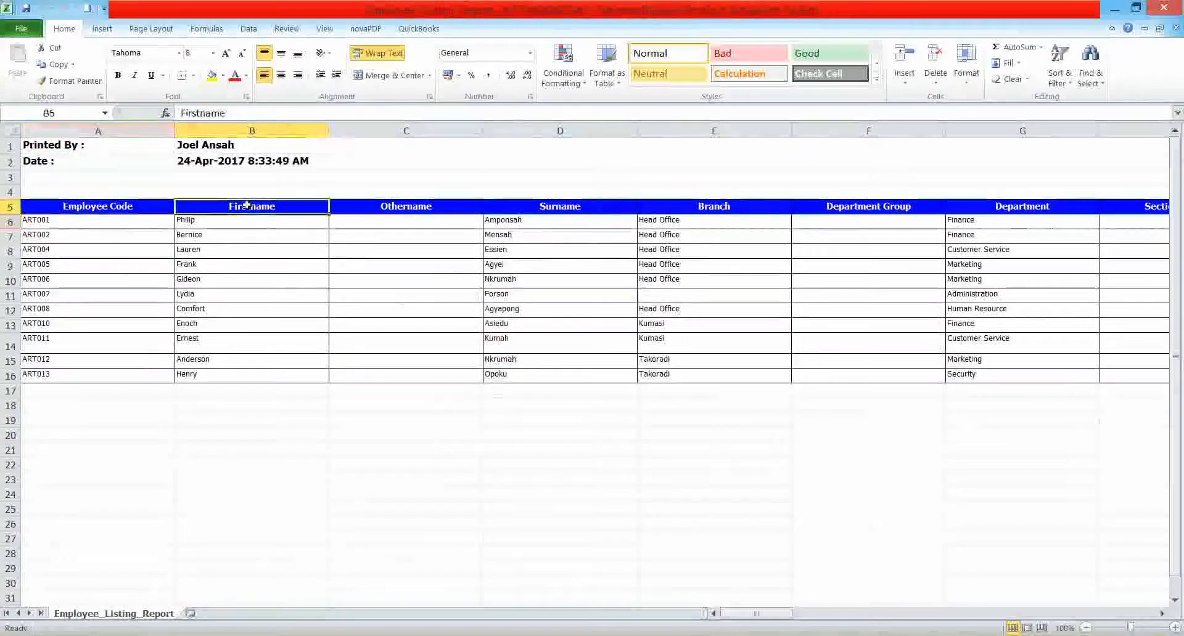
key(Right)
key(Right)
key(Right)
key(Right)
key(Right)
key(Right)
key(Right)
key(Right)
key(Right)
key(Right)
key(Right)
key(Right)
key(Right)
key(Right)
key(Right)
key(Right)
key(Right)
key(Right)
key(Right)
key(Right)
key(Right)
key(Right)
key(Right)
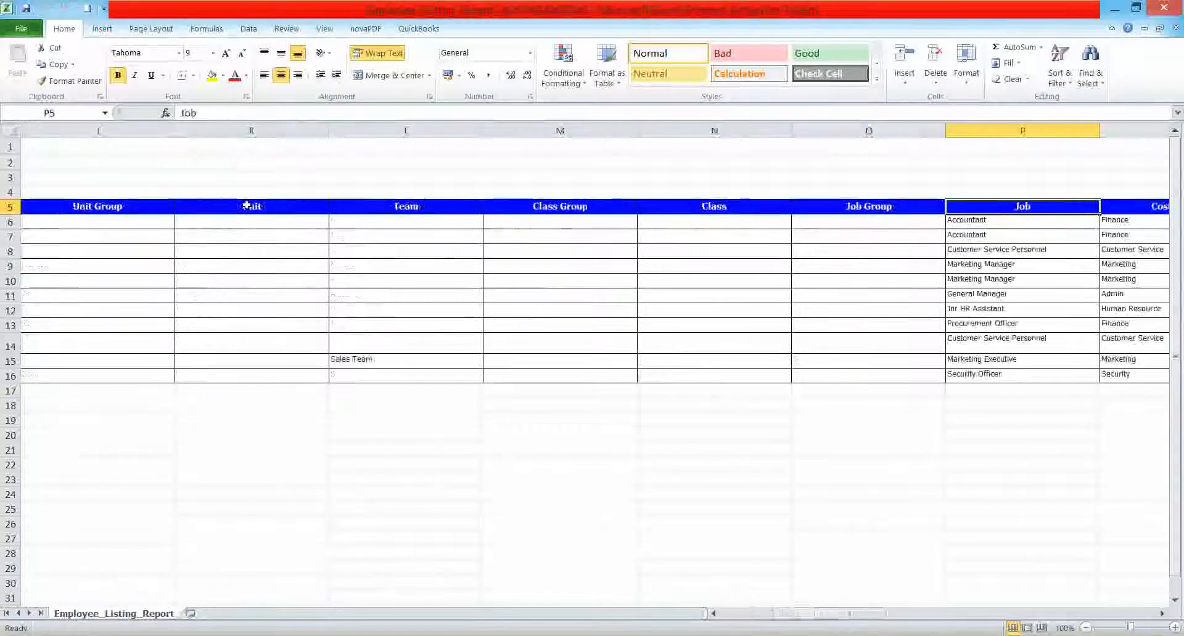
key(Right)
key(Right)
key(Right)
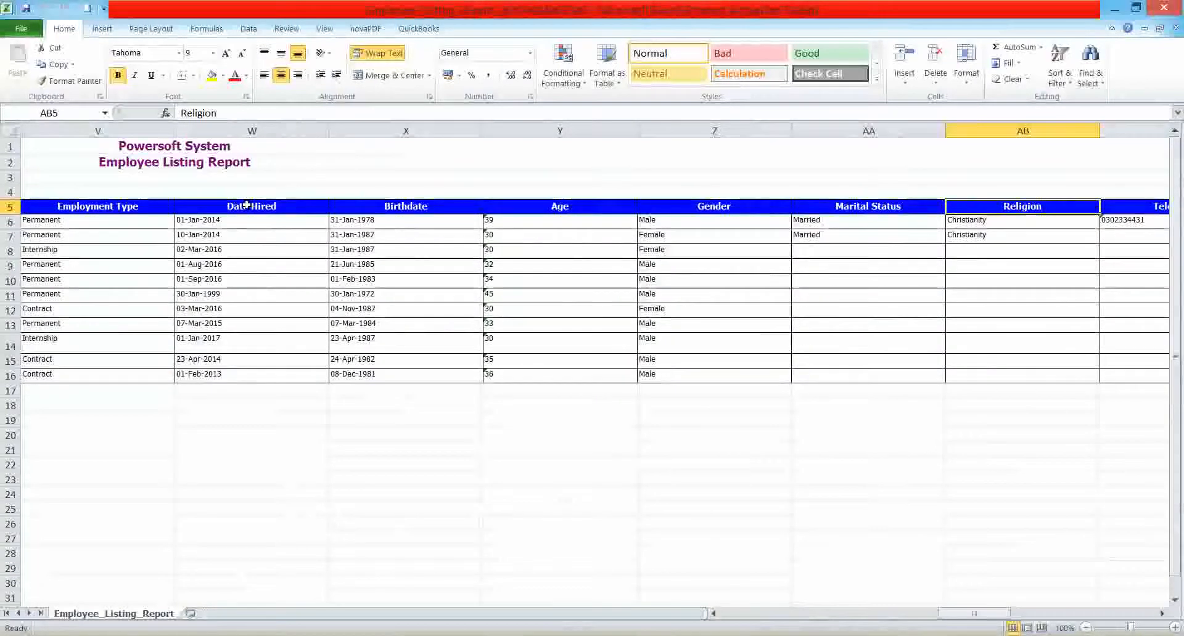
click(1162, 8)
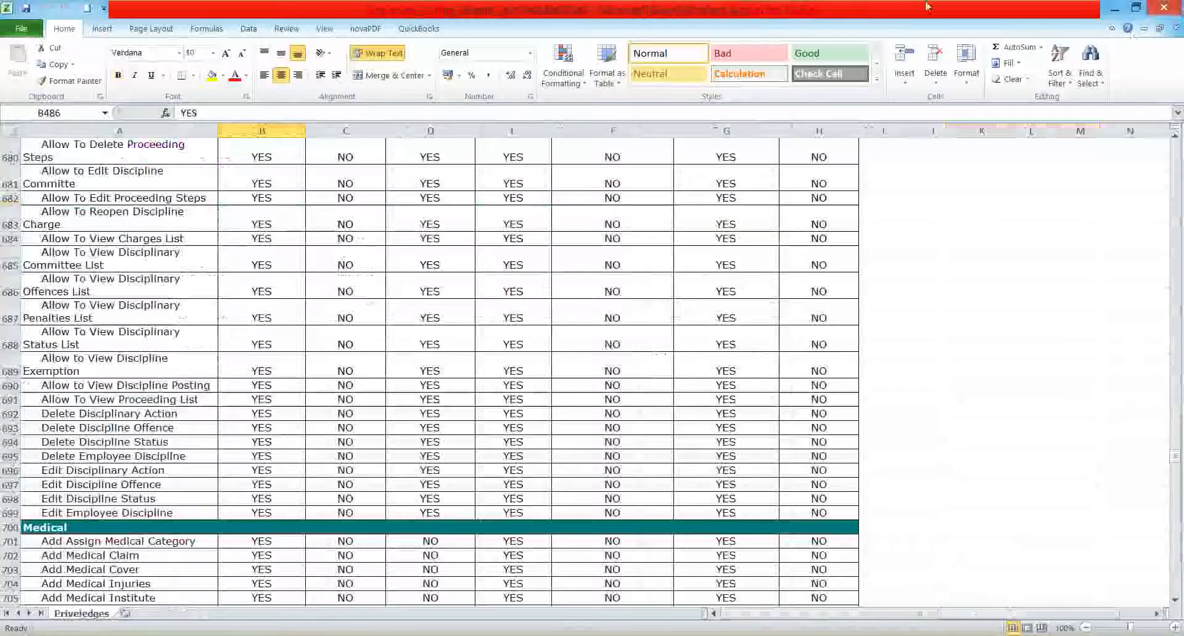
click(1114, 8)
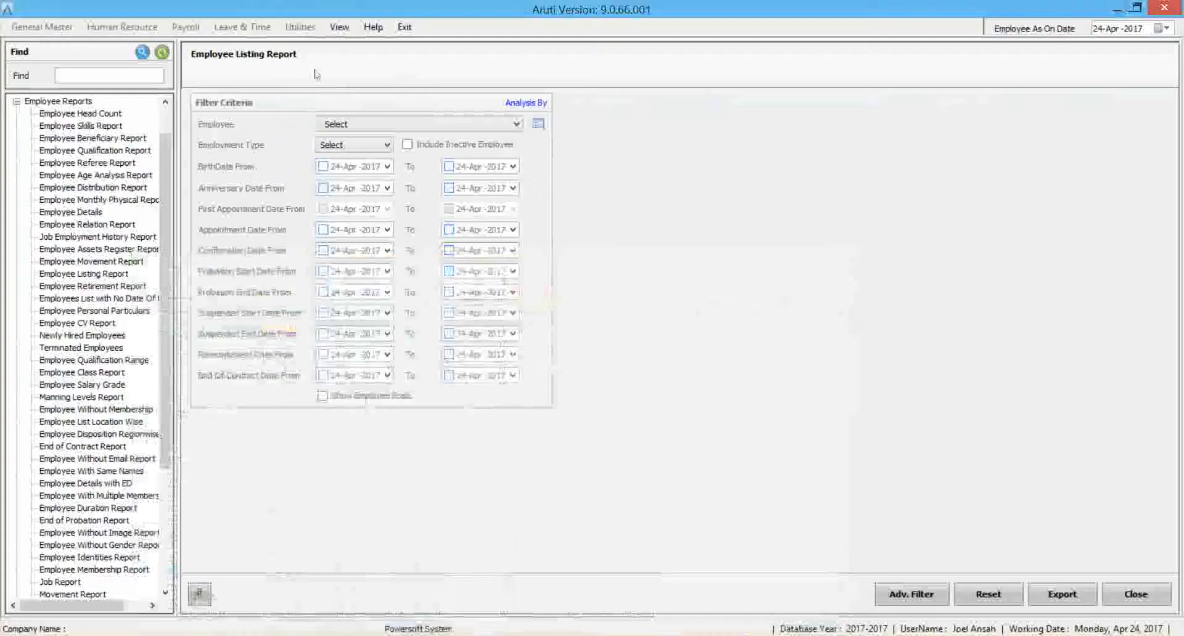
Return to the main view and open the Transaction Heads list from the payroll transactions.
click(340, 26)
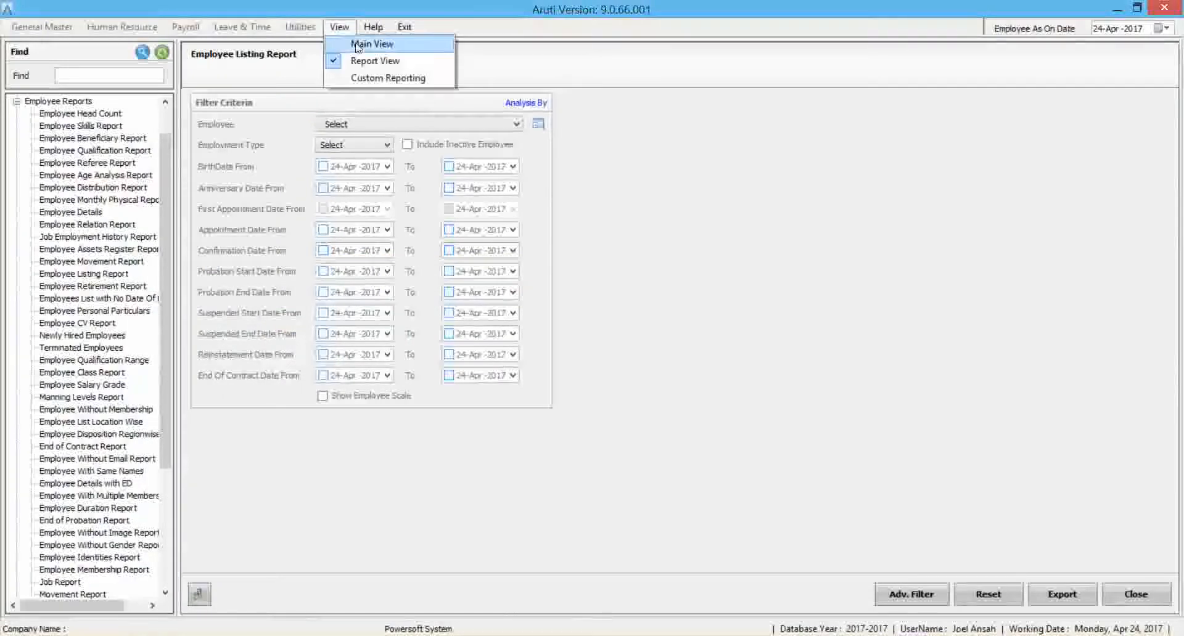
drag(162, 319, 242, 186)
click(341, 24)
click(366, 42)
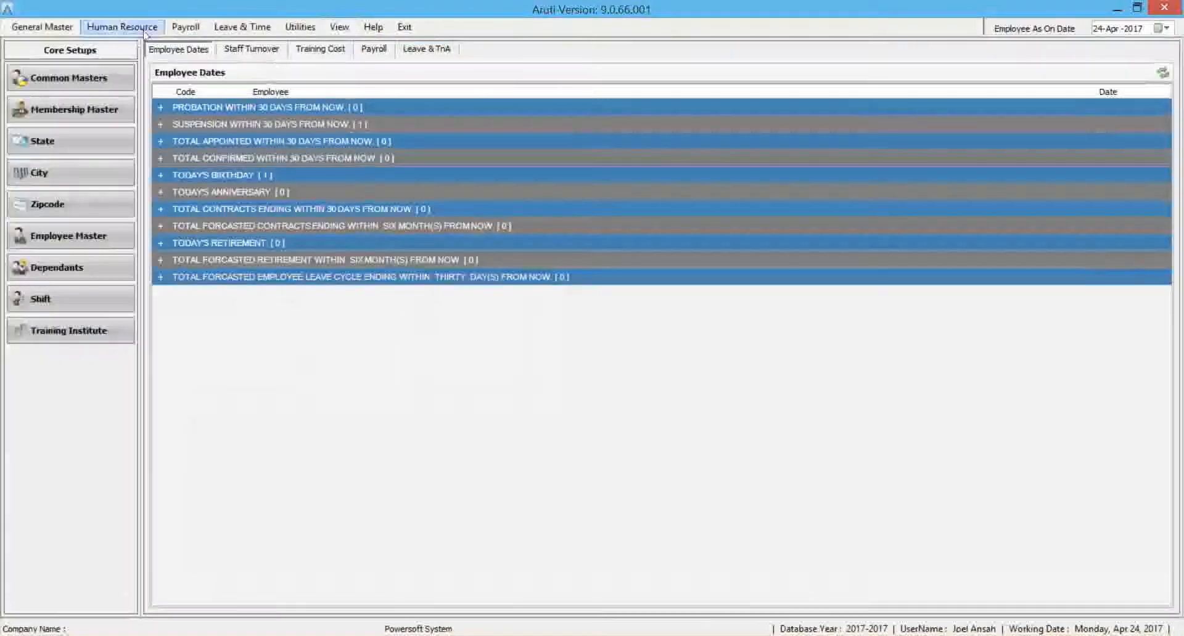
click(185, 26)
click(204, 61)
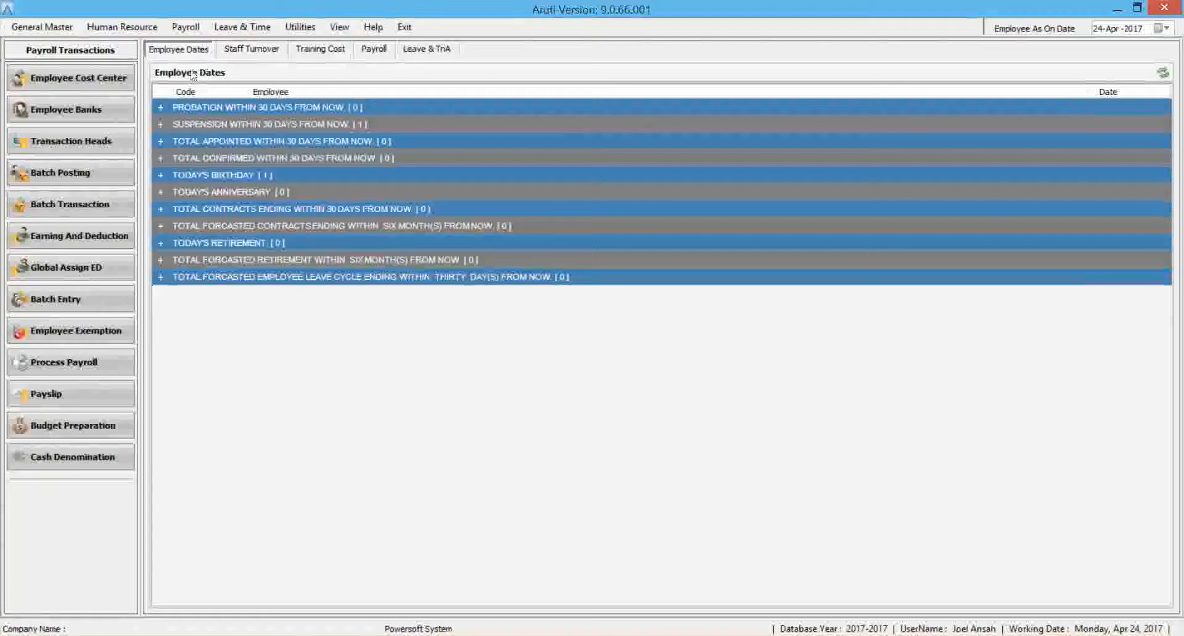
click(116, 147)
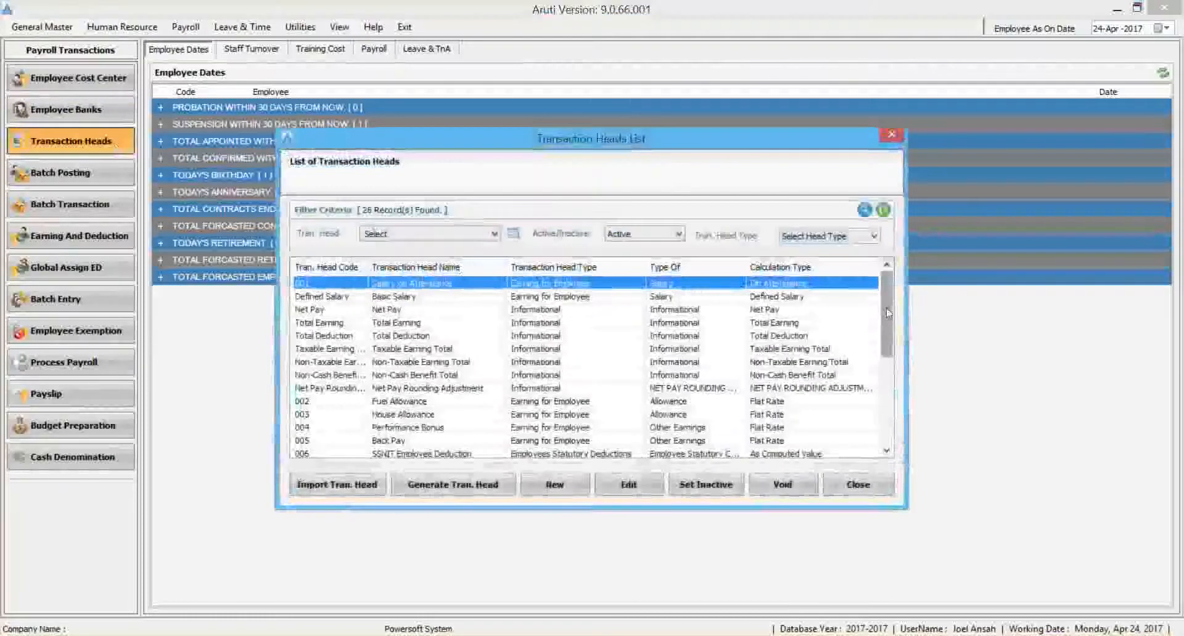
Examine the transaction heads and their head types and calculation types, including Taxable Salary, SSNIT Employee Deduction and House Allowance.
drag(888, 307, 860, 320)
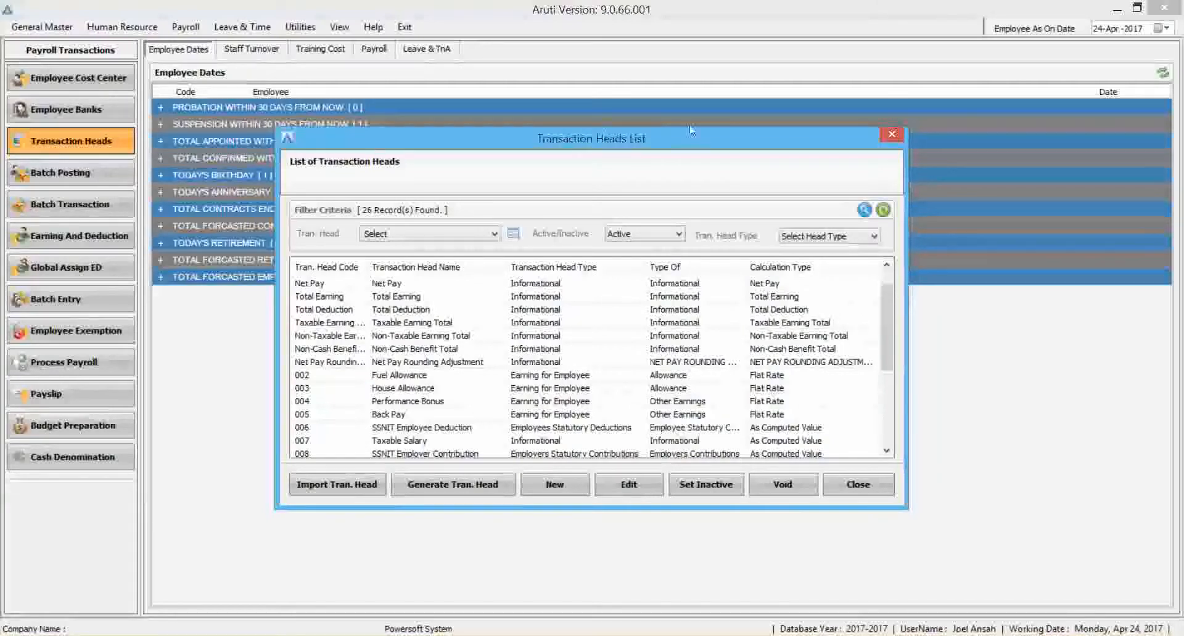
click(579, 392)
key(Down)
key(Down)
key(Down)
key(Down)
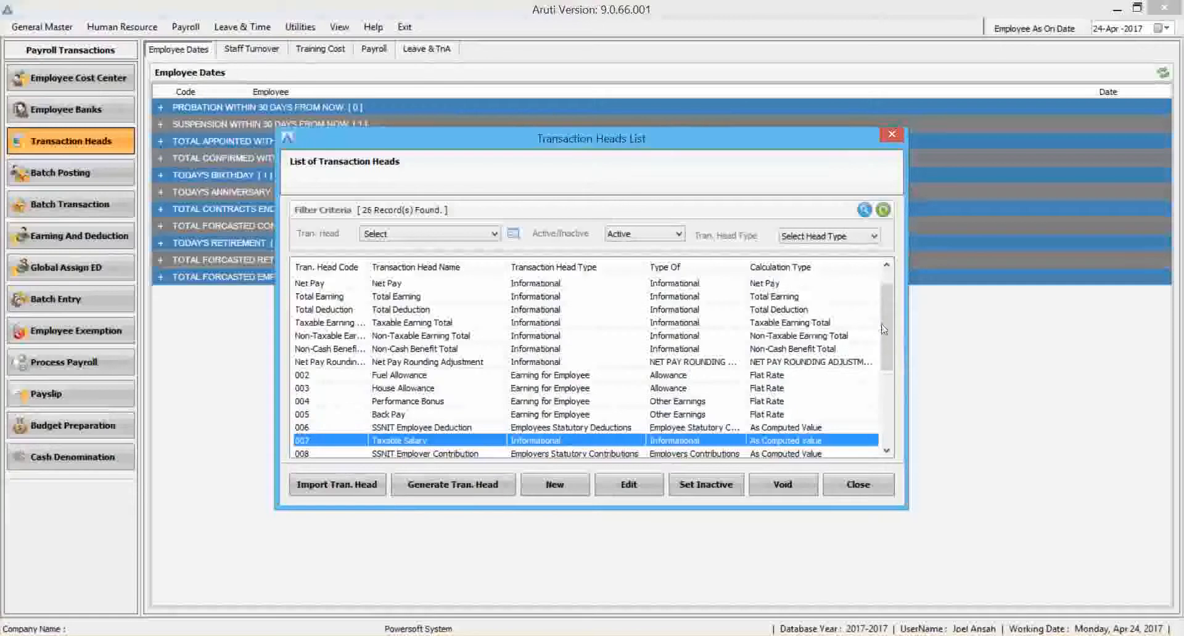
scroll(878, 328, down, 2)
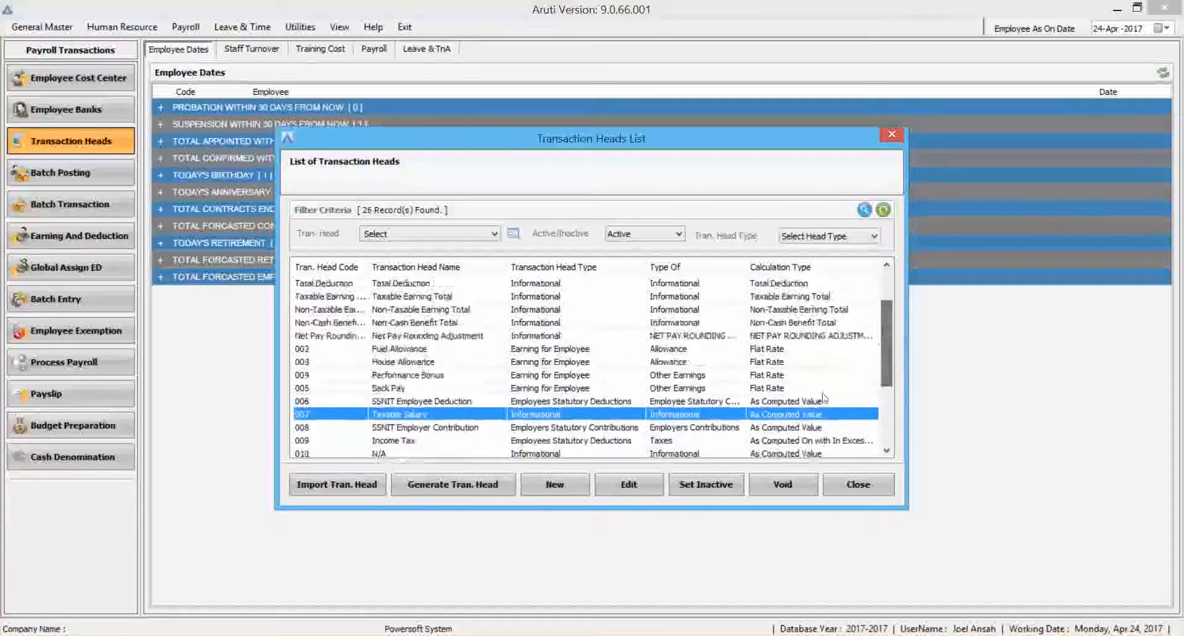
click(783, 402)
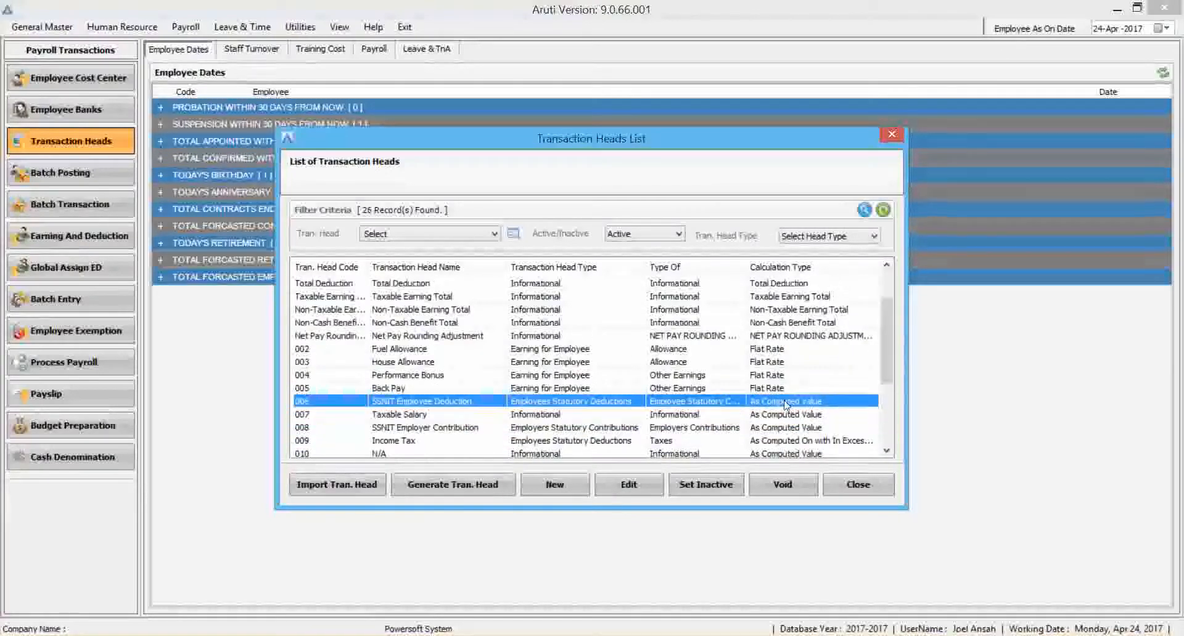
click(768, 364)
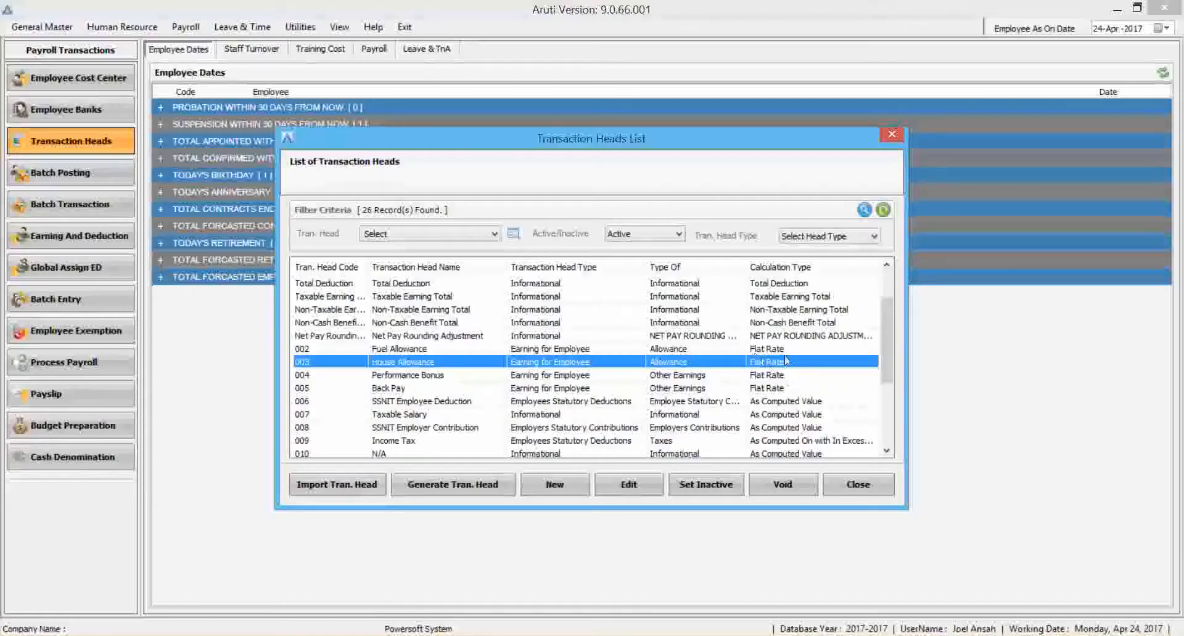
Open the Taxable Salary transaction head for editing and open the additional computation behind its specified formula.
click(789, 402)
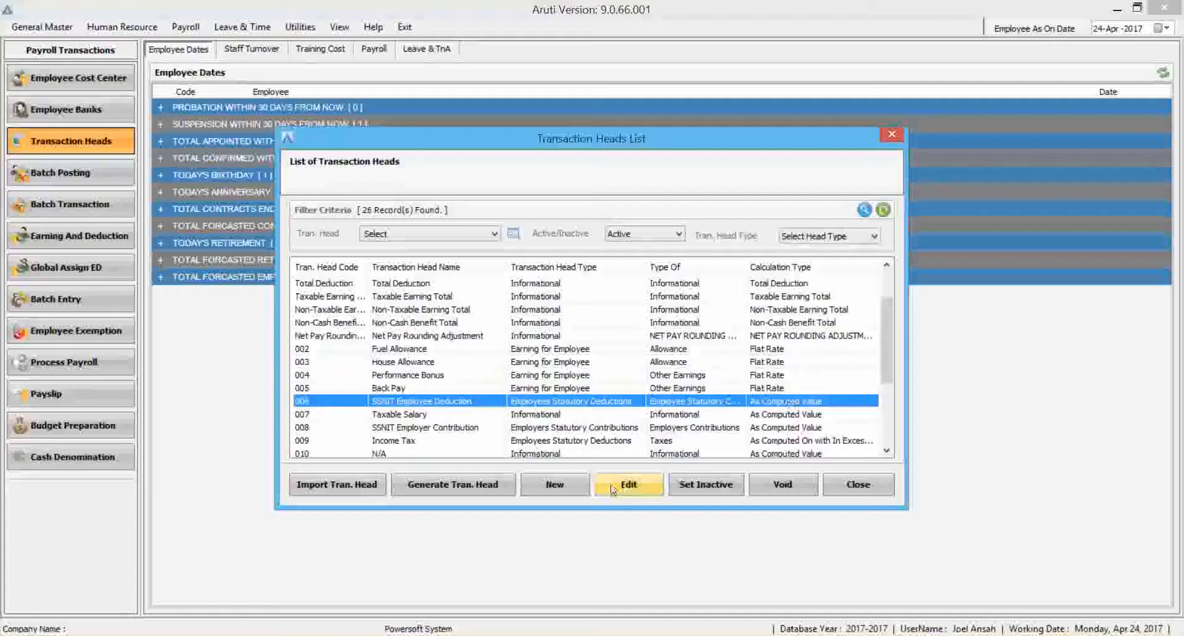
click(658, 414)
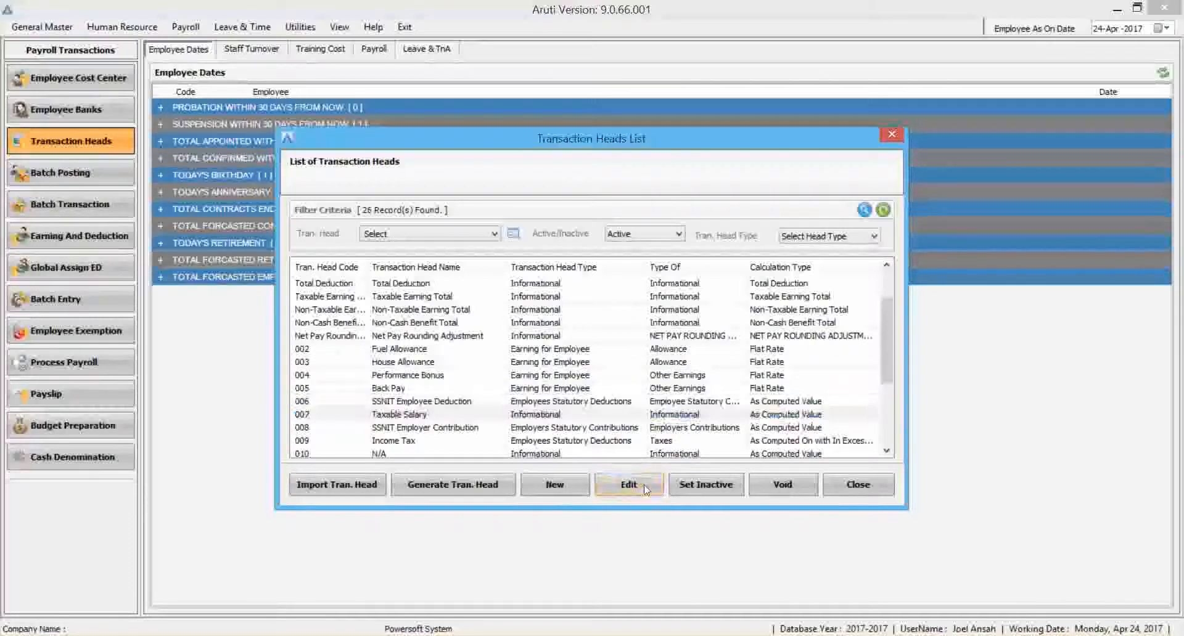
click(628, 484)
drag(808, 245, 603, 228)
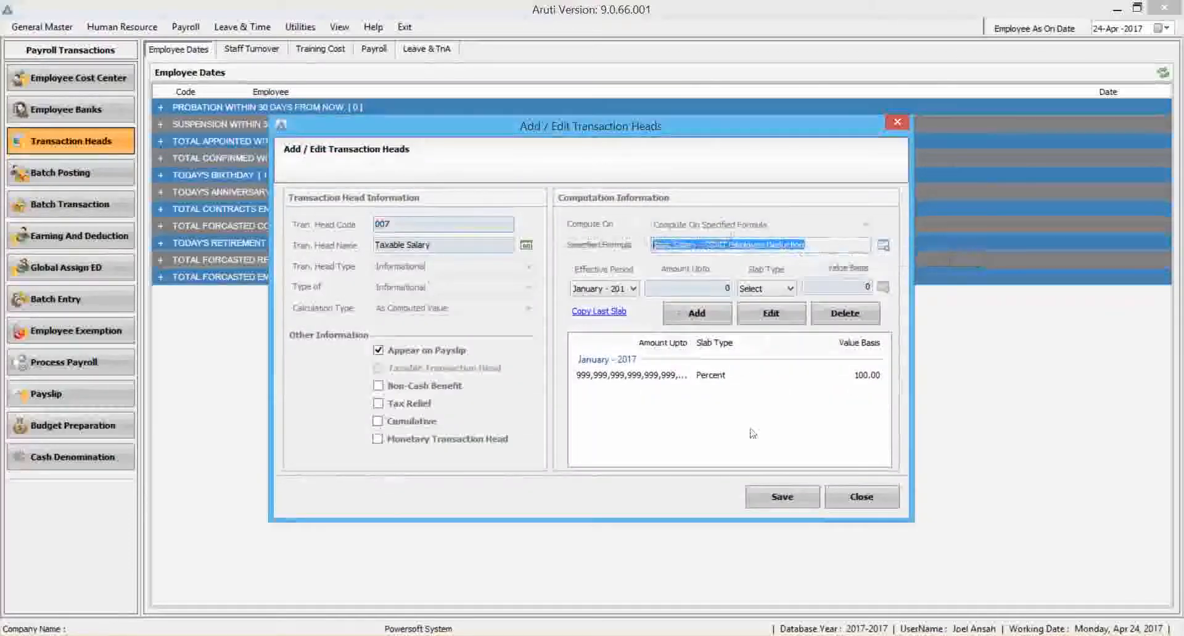
click(882, 243)
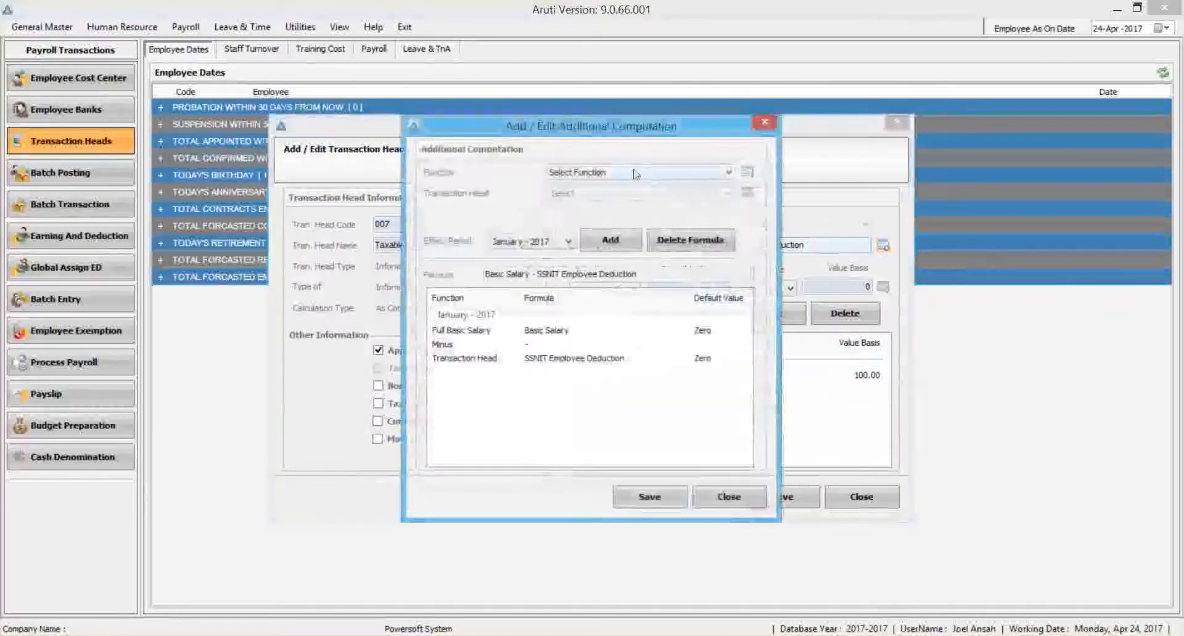
Search the available formula functions for "over", and choose the IF function by searching for "if".
click(635, 173)
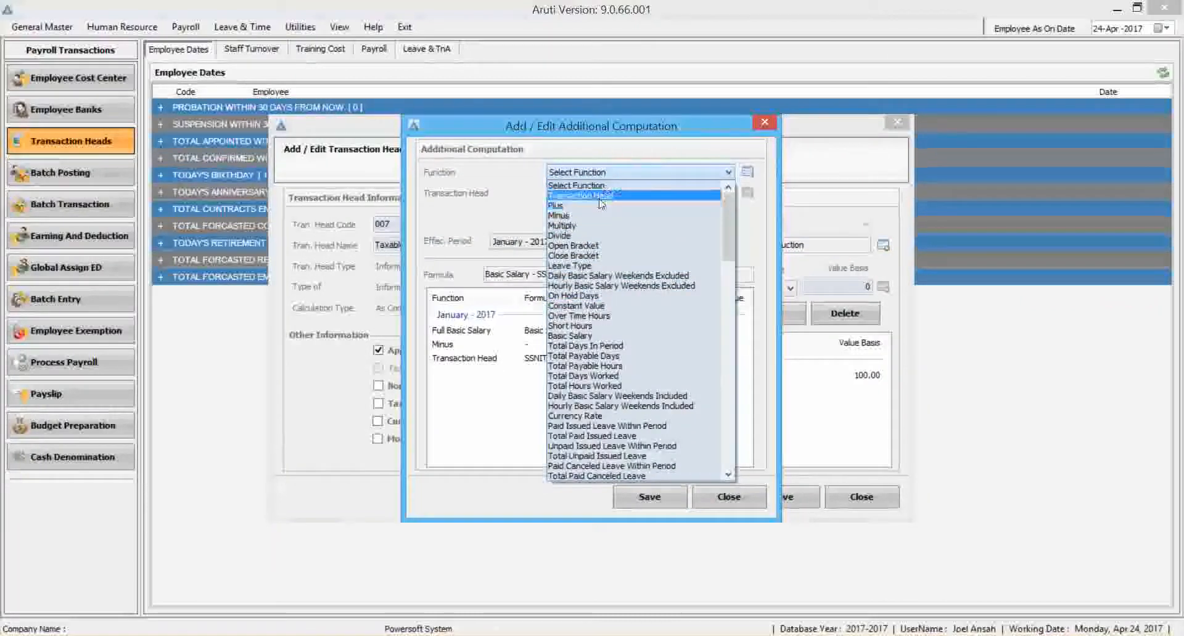
click(747, 172)
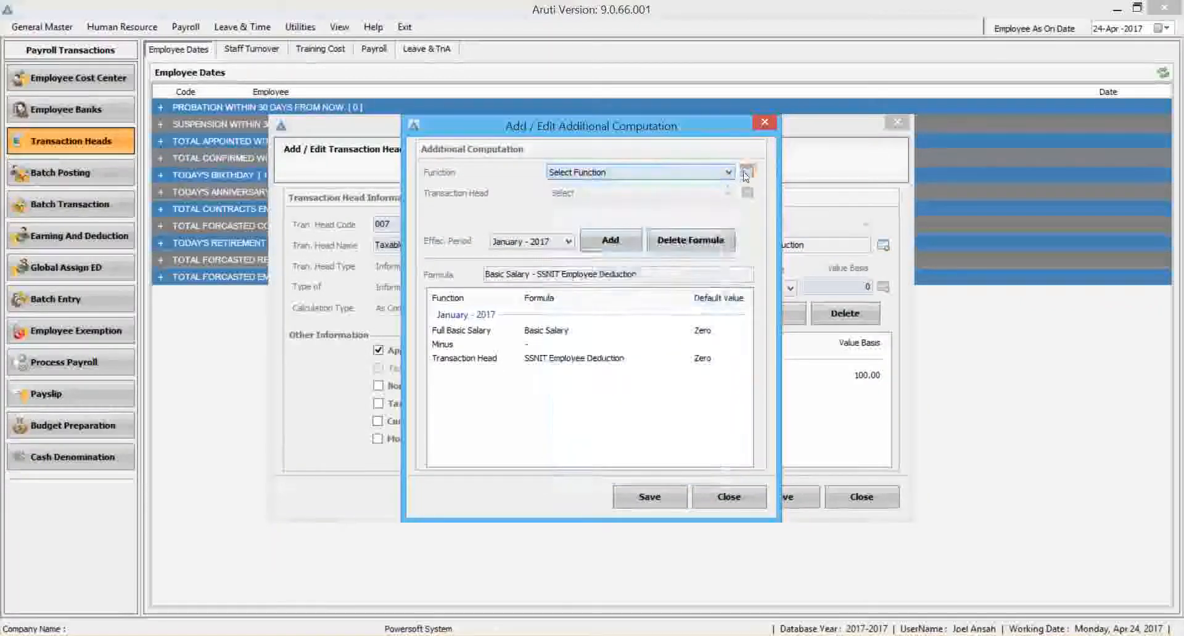
click(746, 173)
text(over)
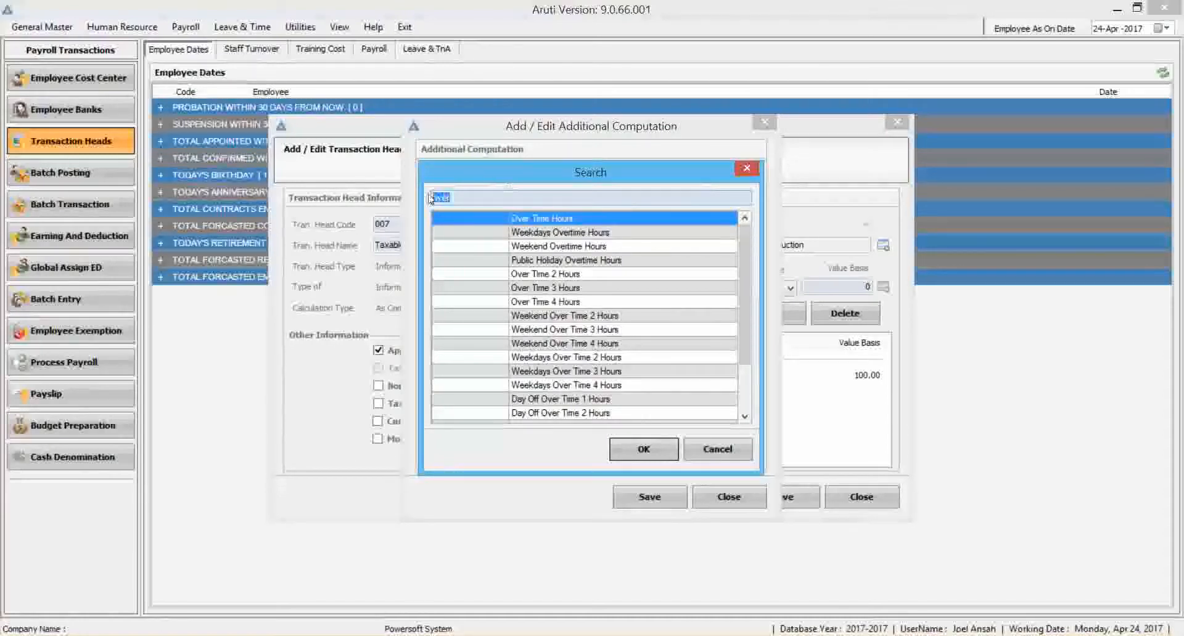
text(if)
key(Return)
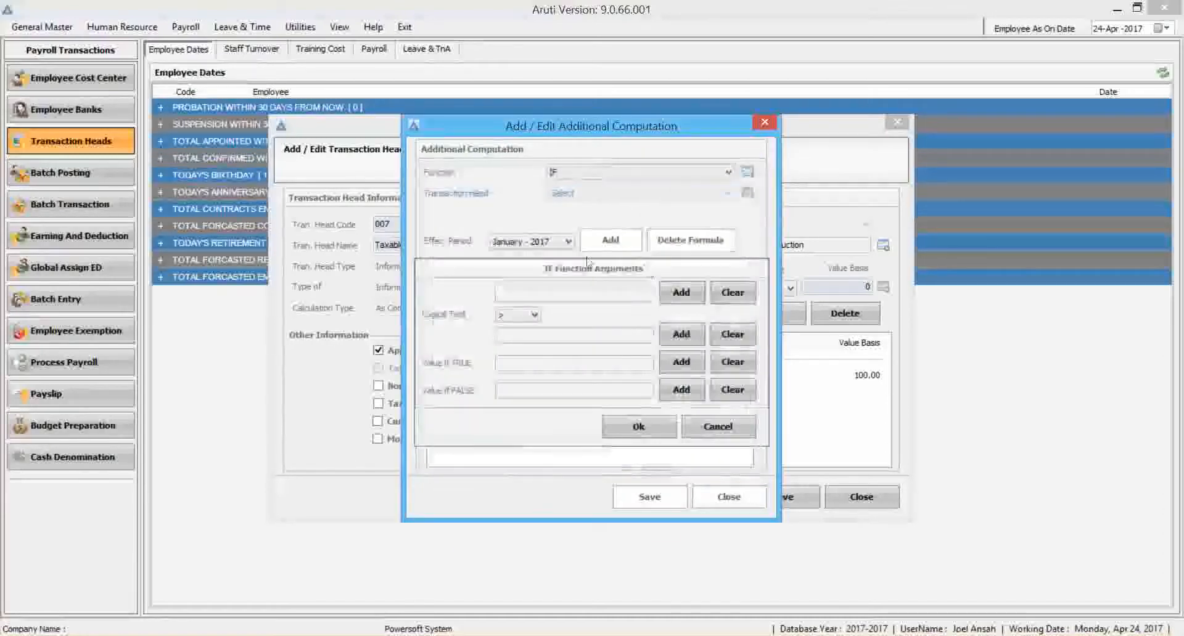
Examine the functions available for the IF arguments, from pay and overtime hours to leave balance, and close Taxable Salary without saving.
click(681, 293)
click(681, 354)
click(639, 172)
drag(728, 358, 719, 272)
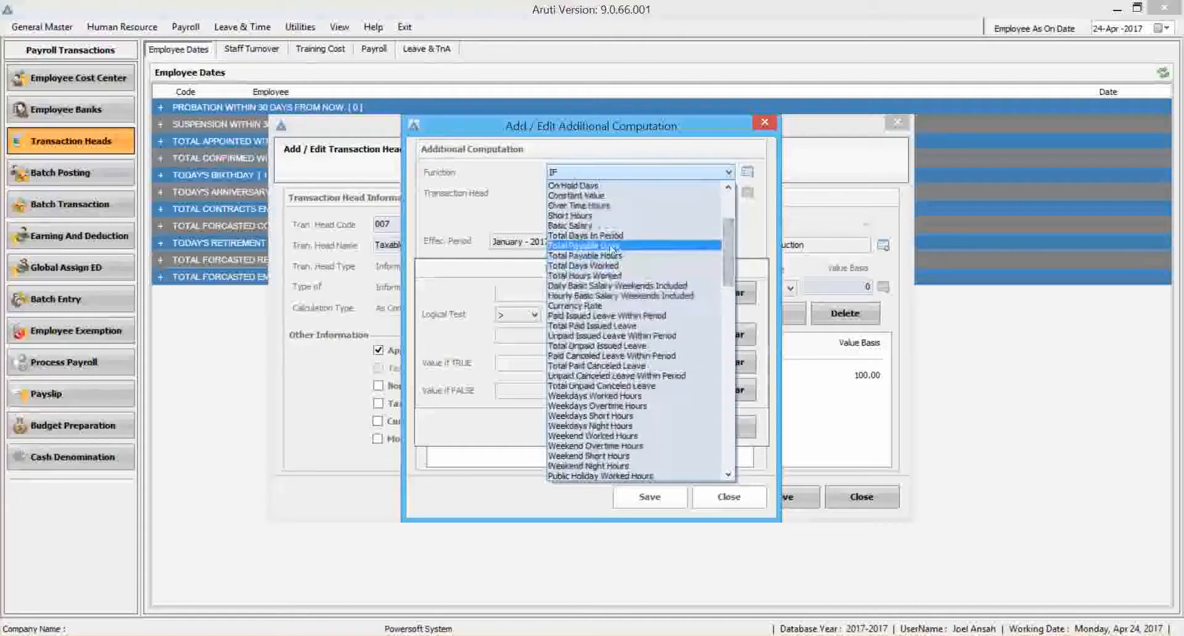
drag(727, 237, 725, 389)
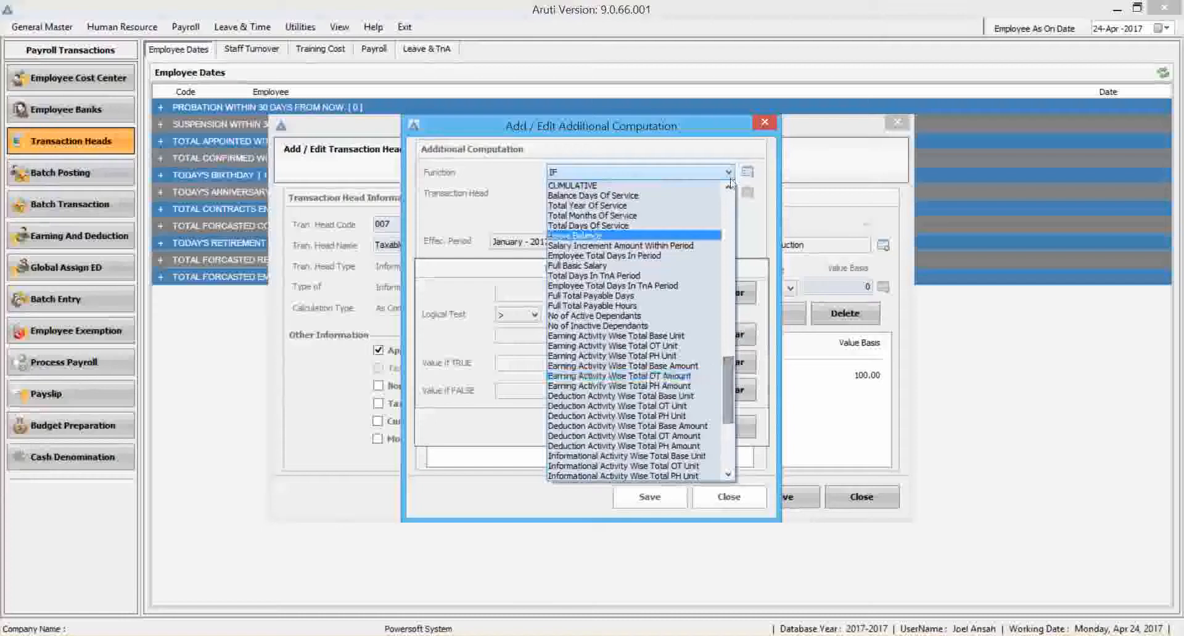
click(762, 126)
click(762, 124)
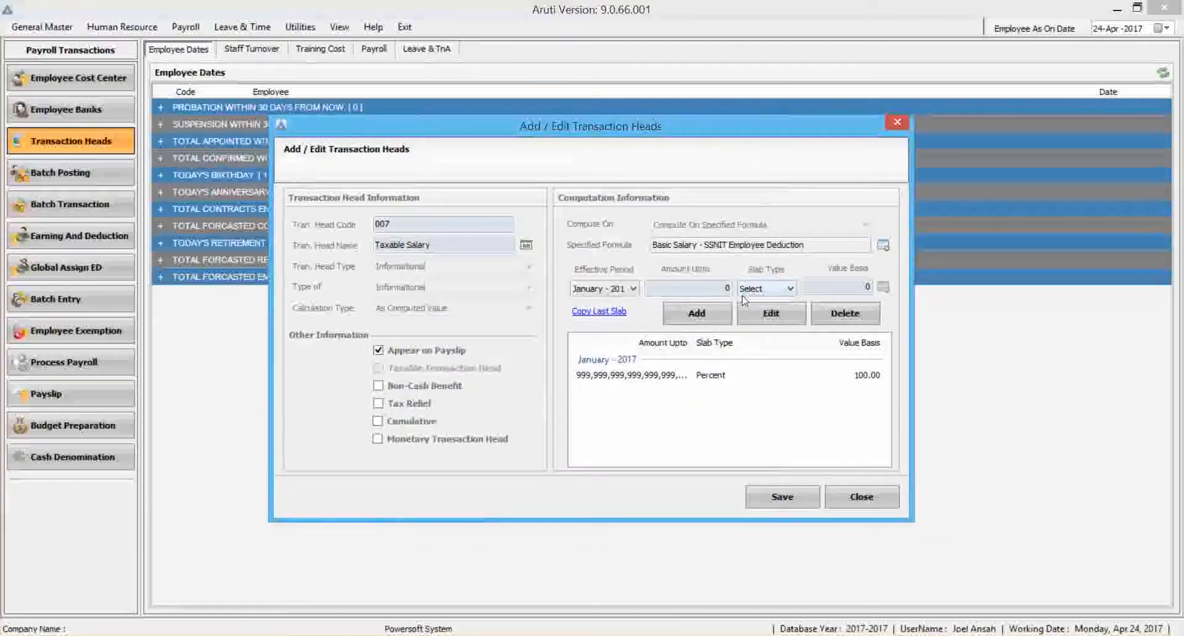
click(861, 497)
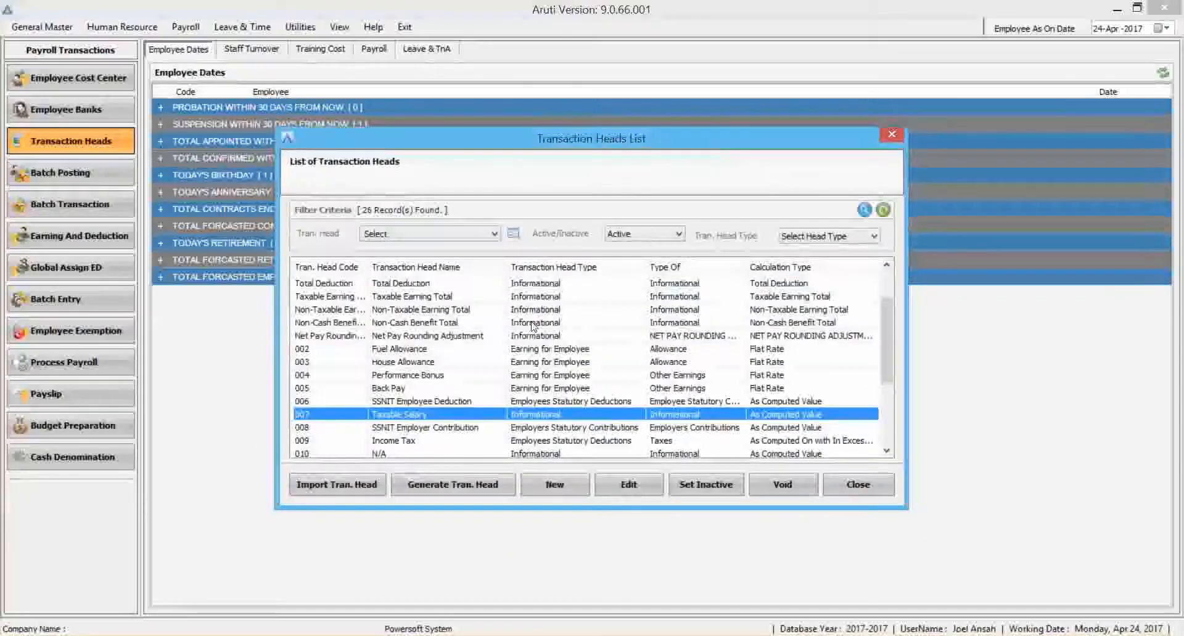
Examine the transaction heads from Fuel Allowance through Commission, including Back Pay, and close the list.
drag(886, 354, 872, 383)
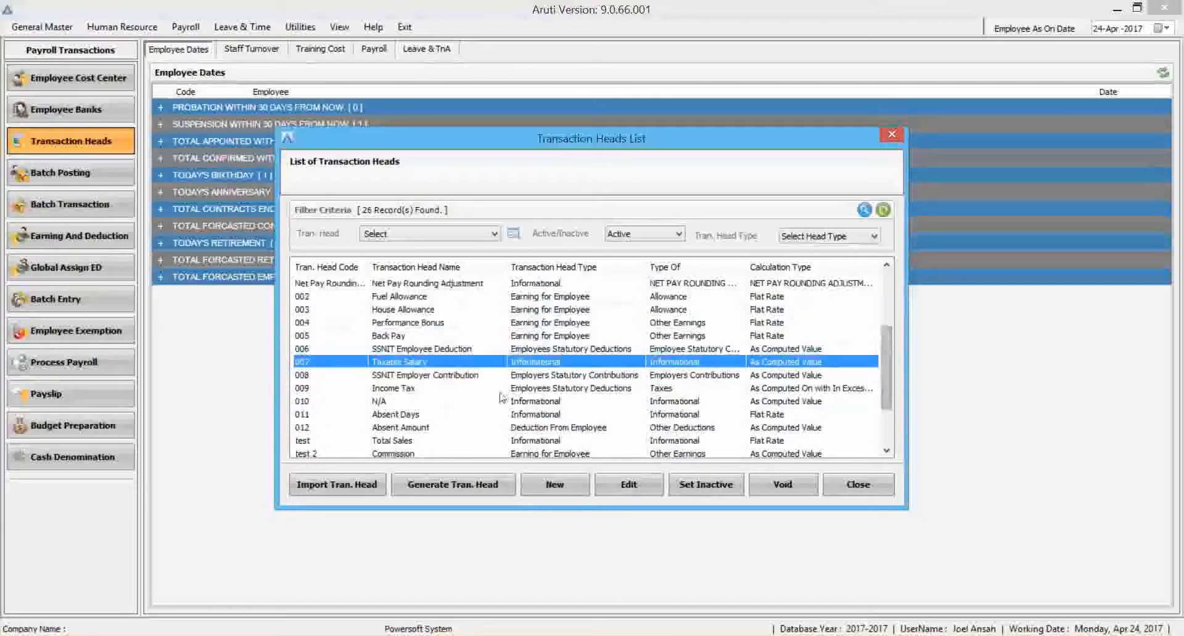
click(419, 339)
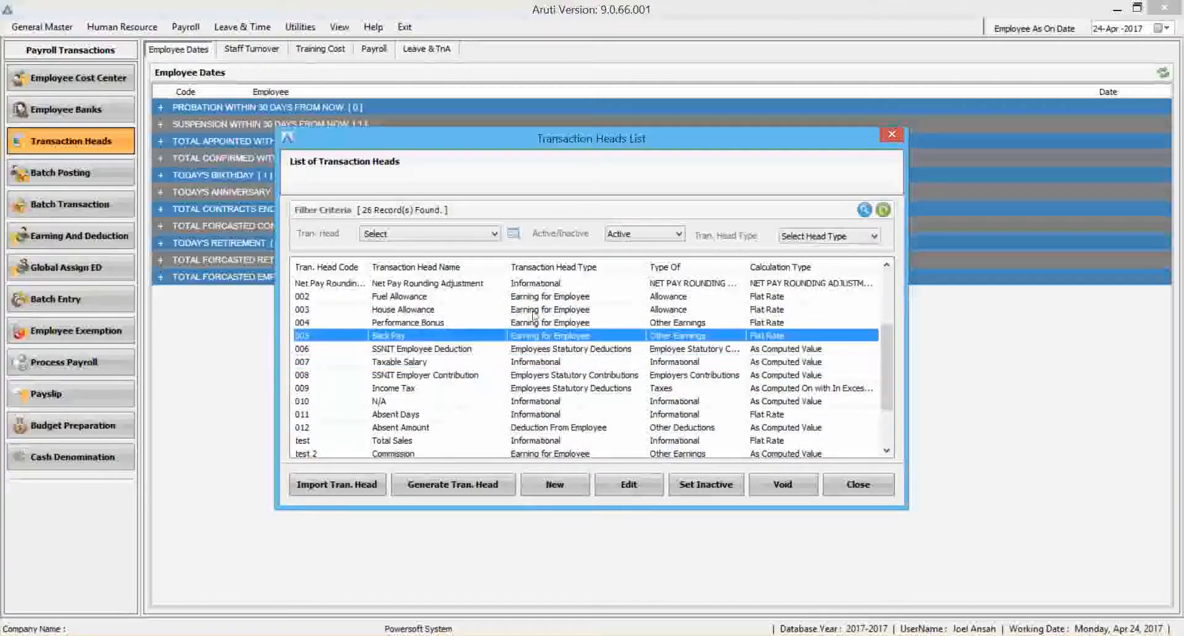
click(858, 484)
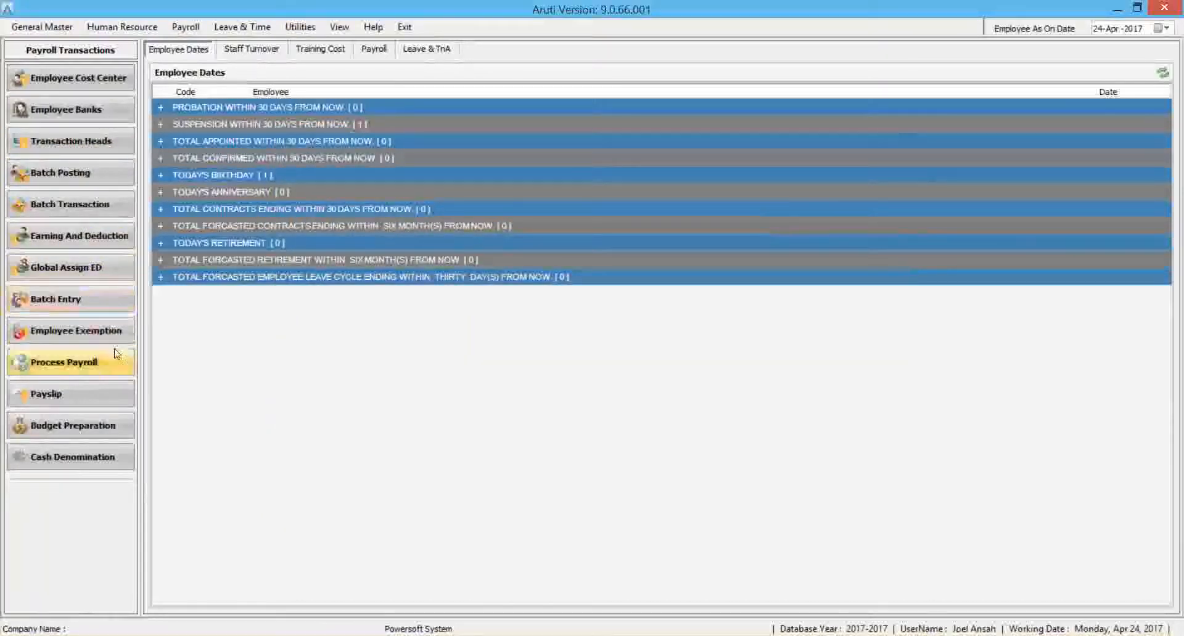
Open payroll processing, set the pay period to January - 2017 and select all employees.
click(90, 364)
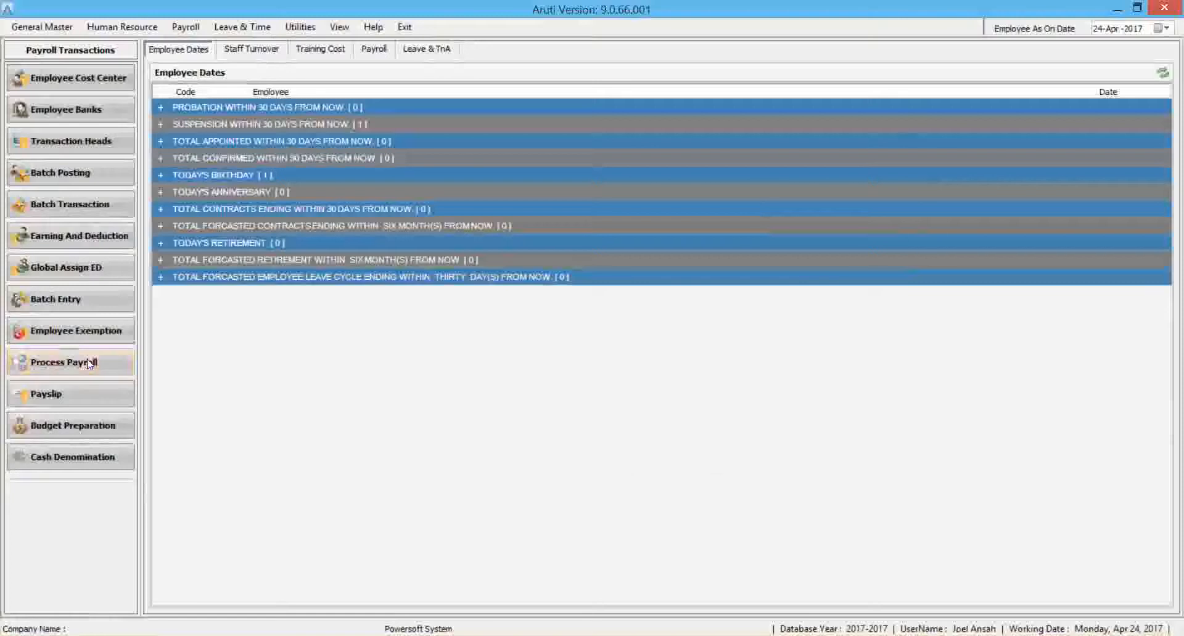
click(565, 198)
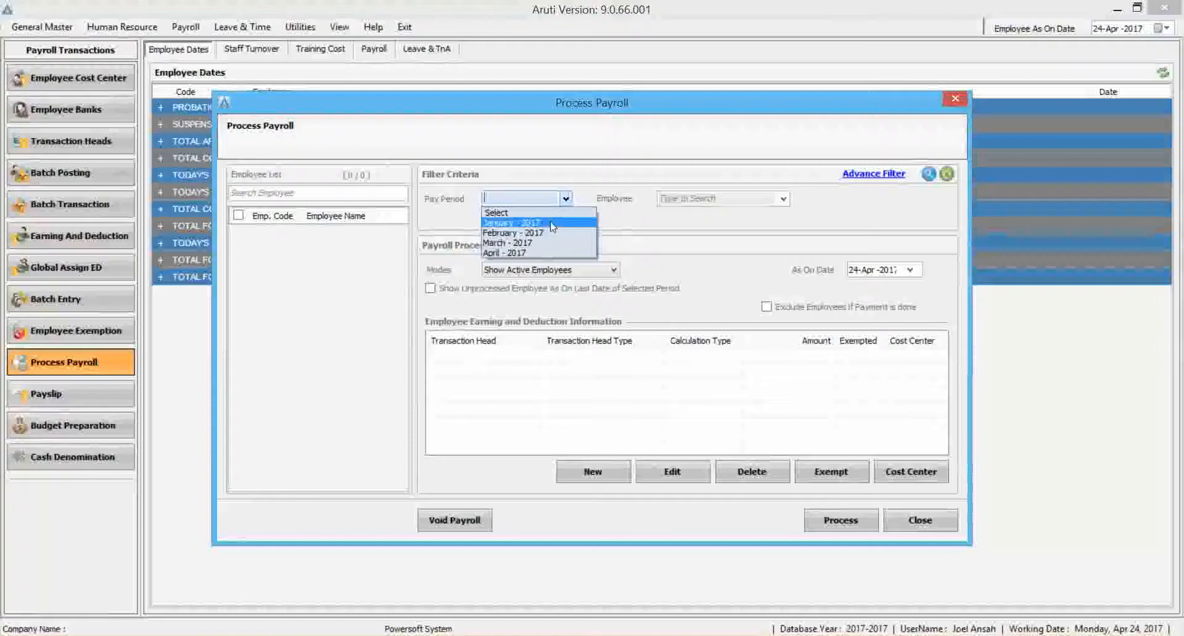
click(566, 199)
click(567, 199)
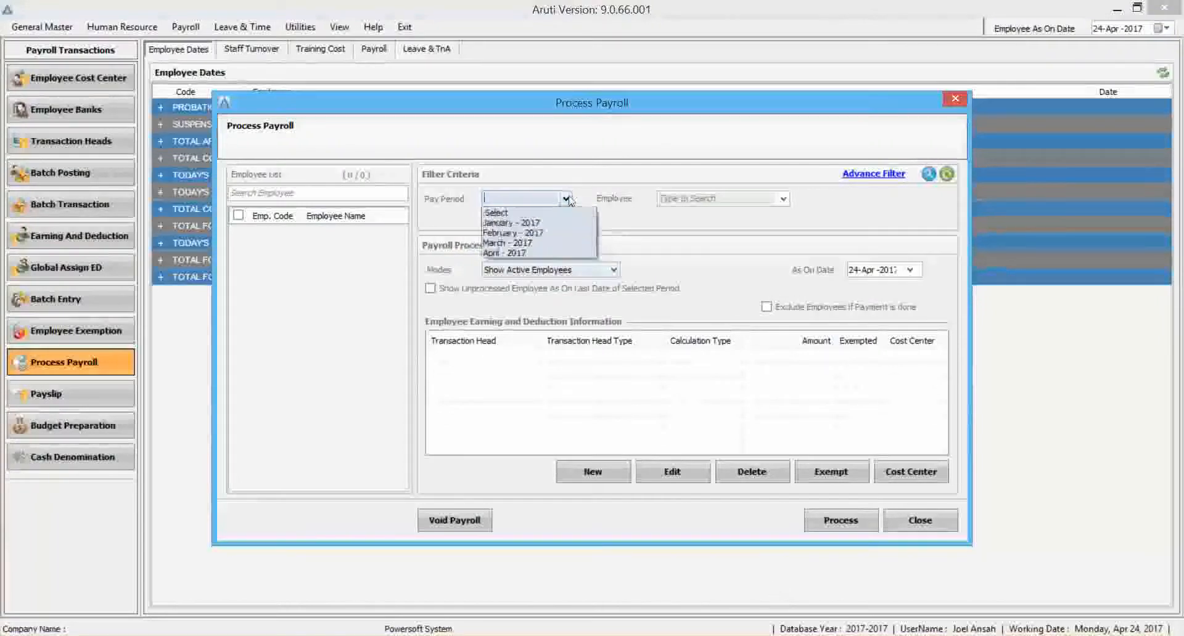
click(514, 232)
click(547, 199)
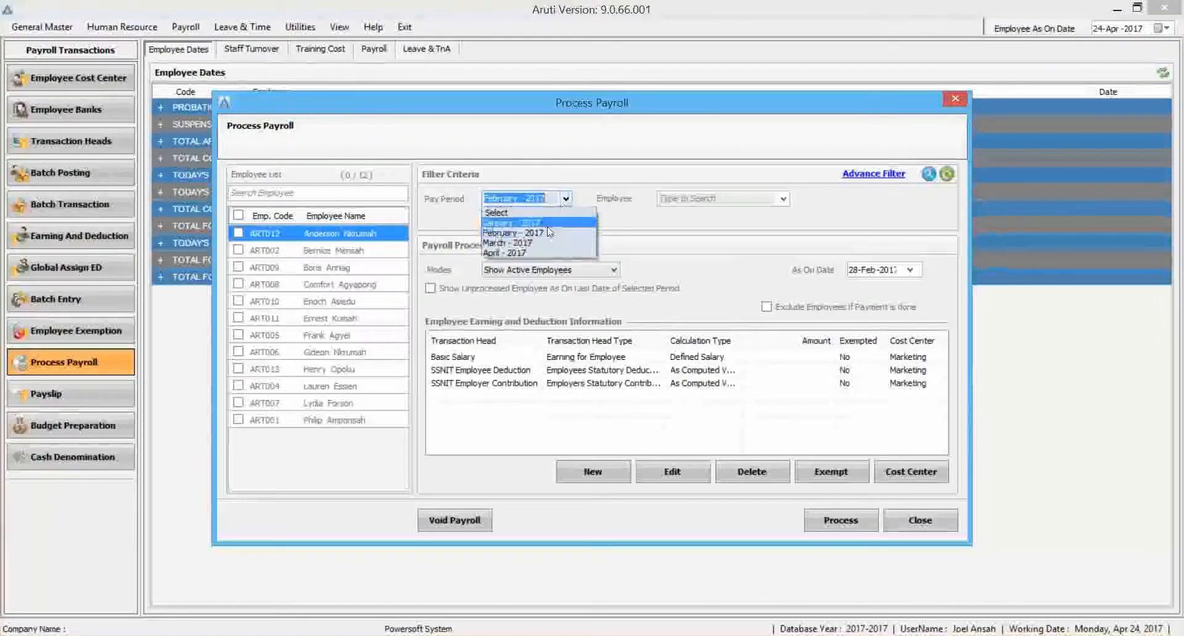
click(512, 223)
click(238, 215)
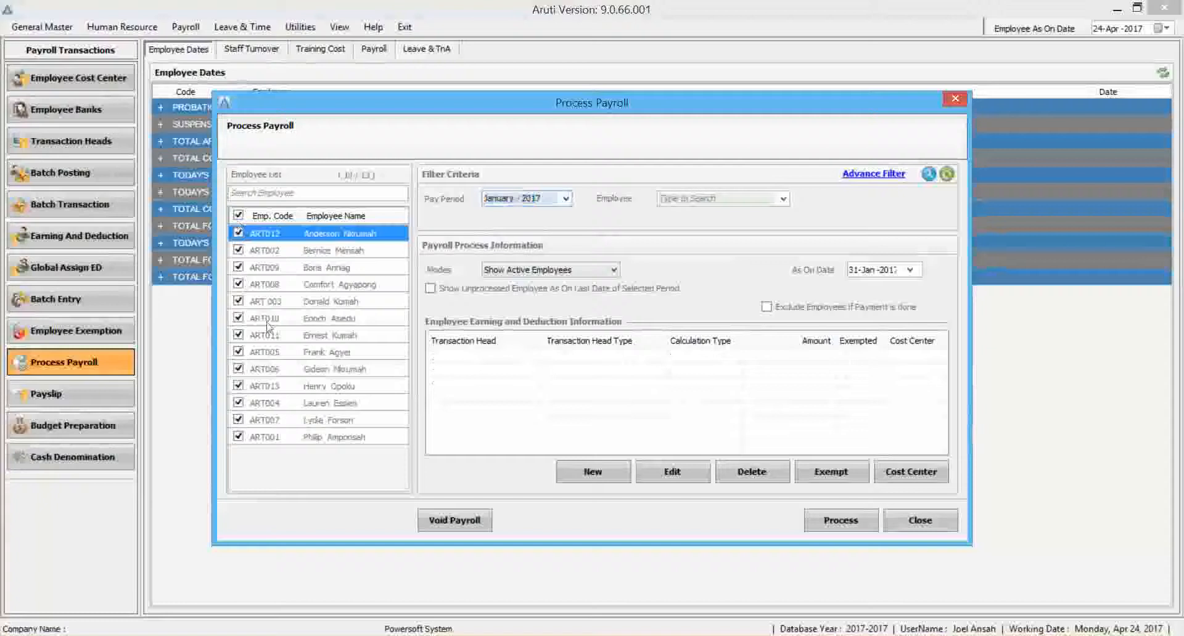
Try to set the eighth listed employee's Fuel Allowance amount to 150 for January - 2017, and close the entry.
click(317, 353)
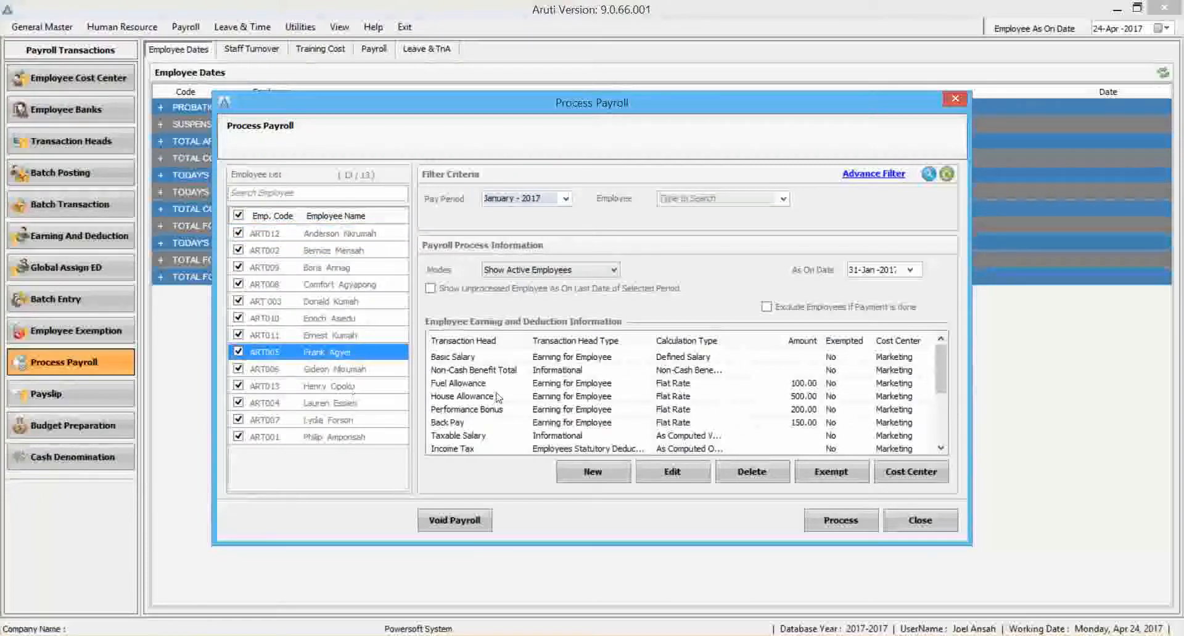
click(804, 386)
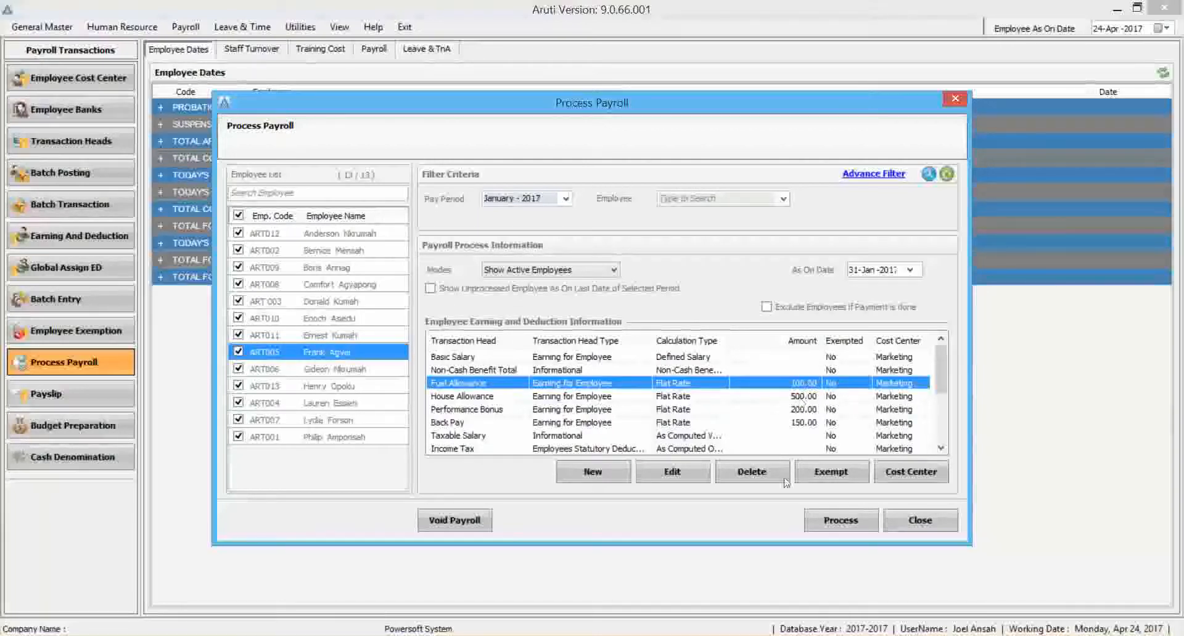
click(672, 472)
click(674, 341)
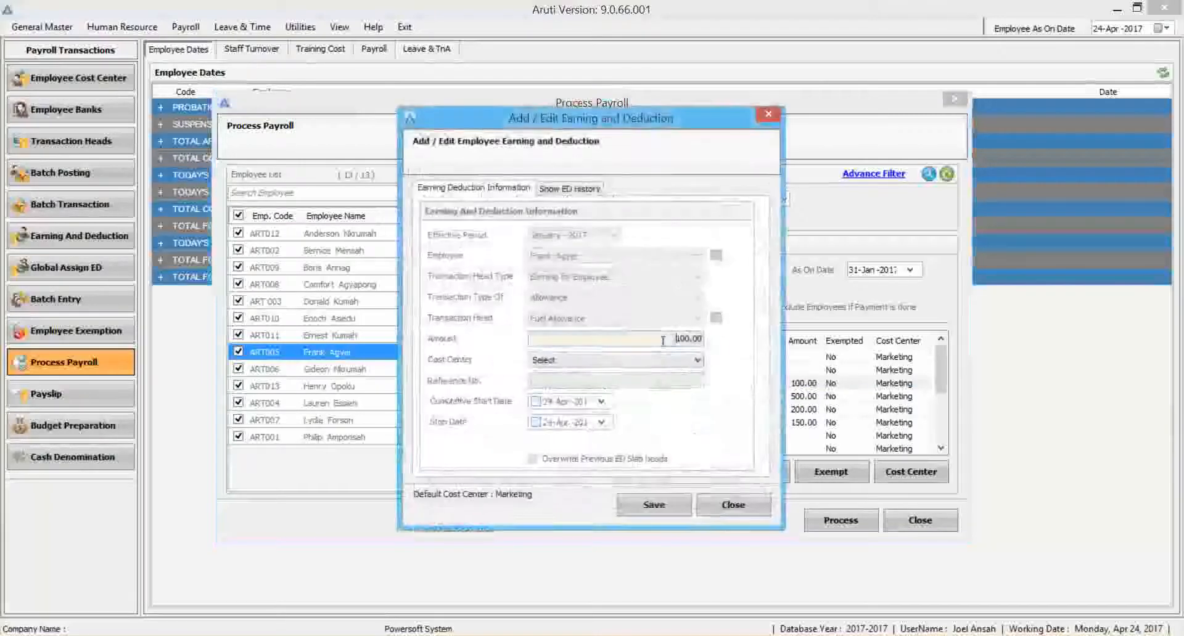
text(12)
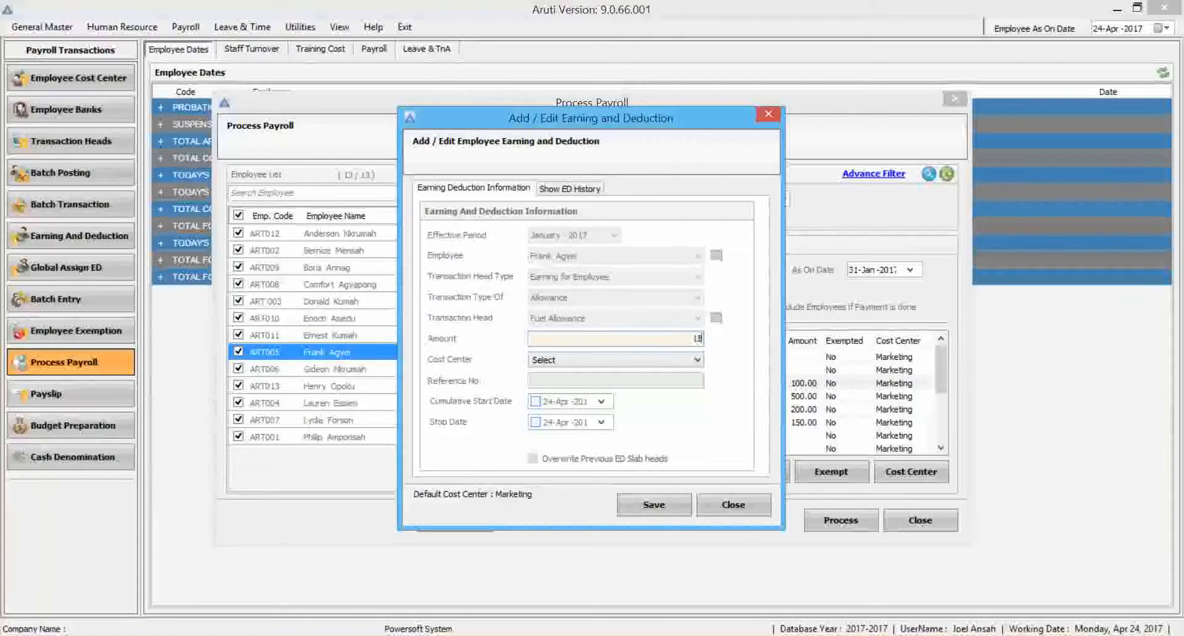
click(678, 505)
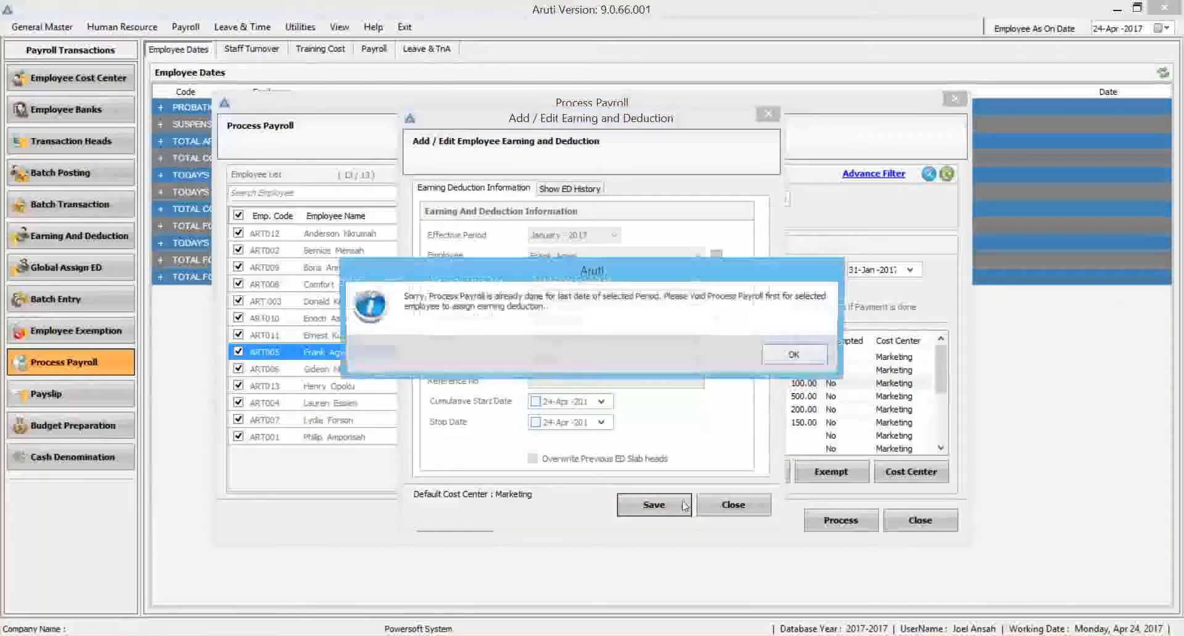
click(789, 358)
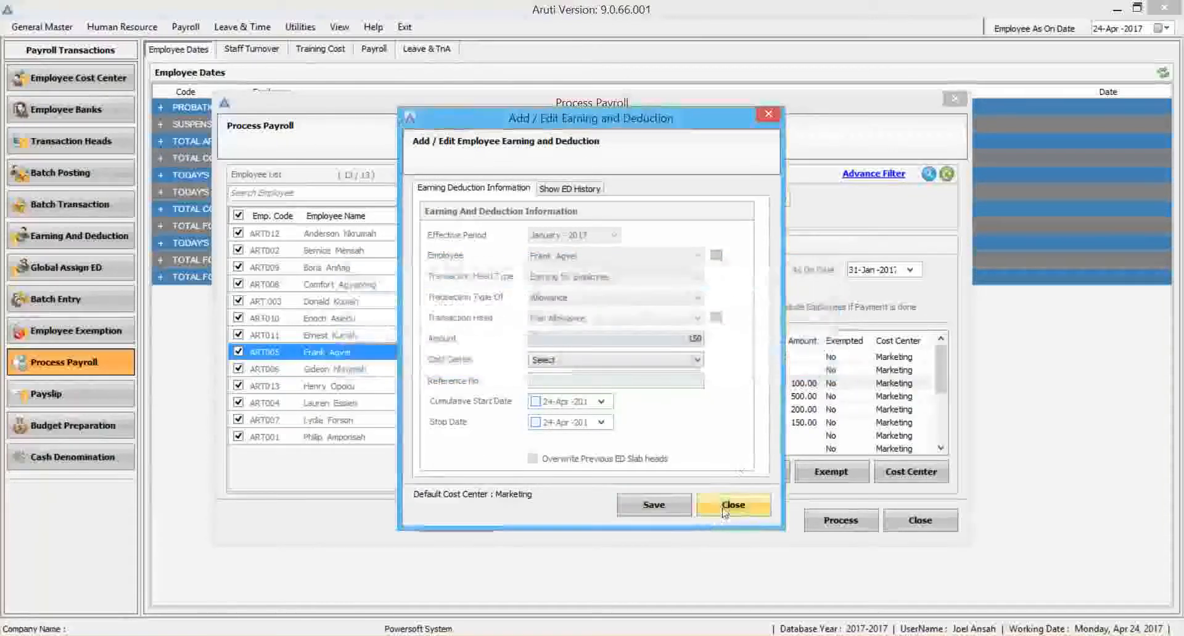
click(732, 505)
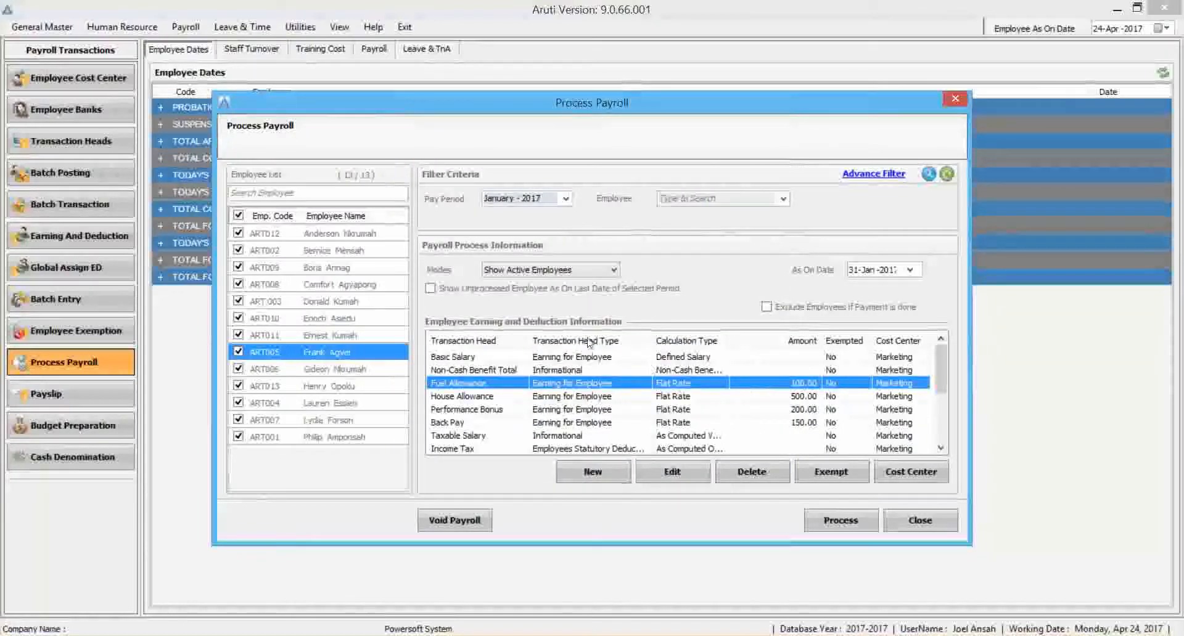
Process the January - 2017 payroll for all selected employees and close the payroll processing window.
click(840, 519)
click(720, 359)
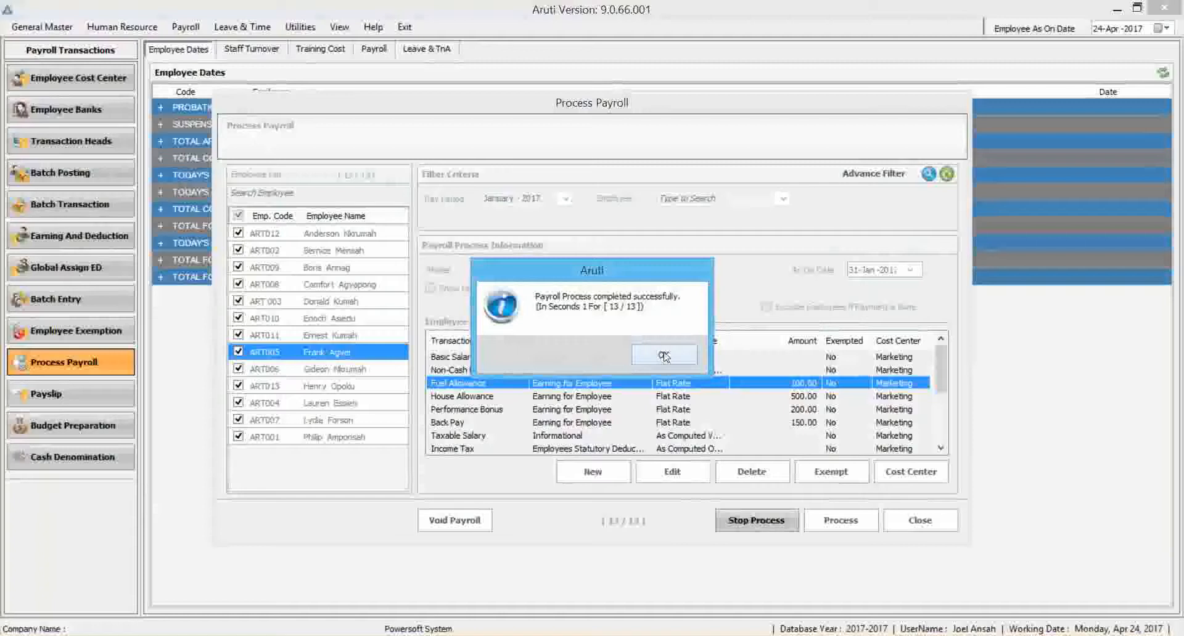
click(664, 356)
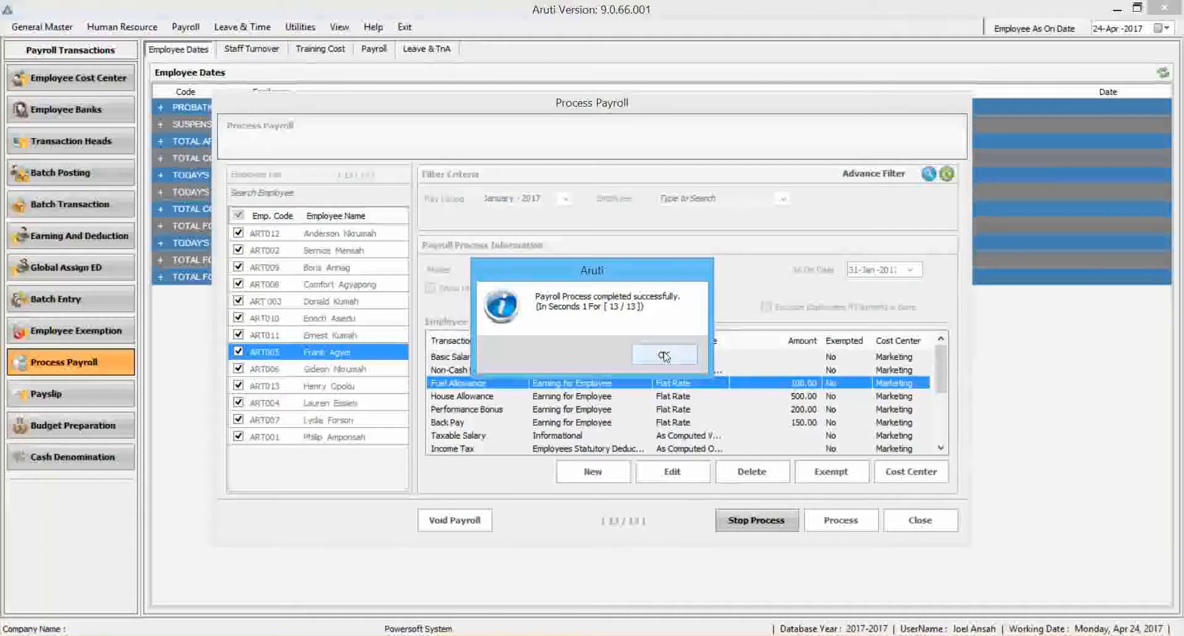
click(920, 521)
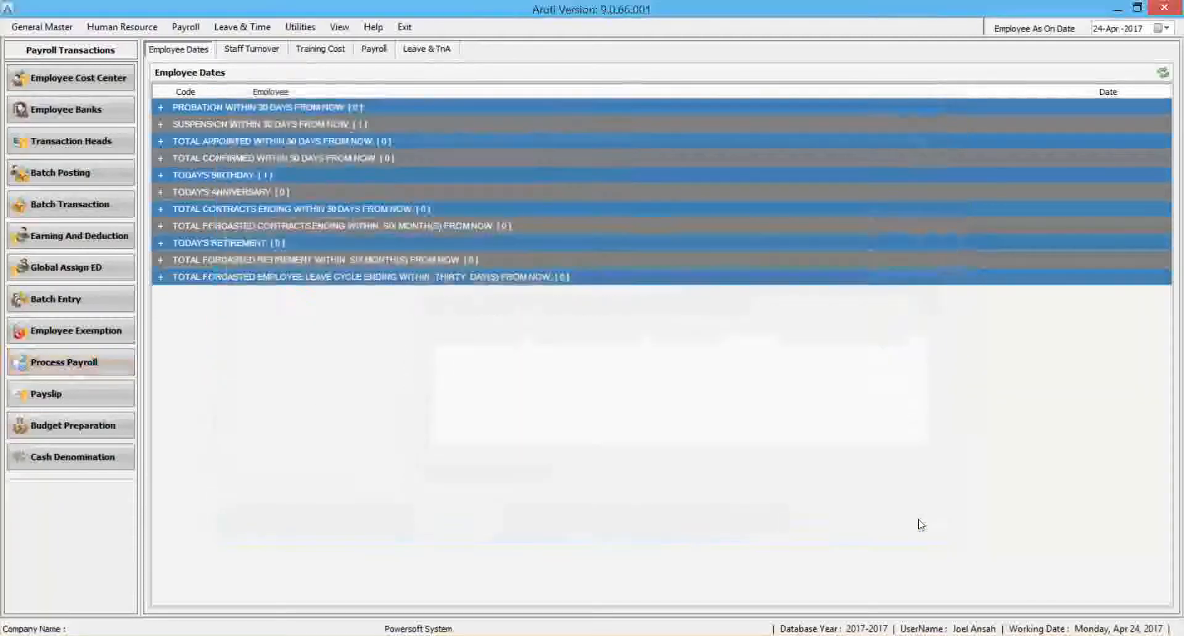
List the January - 2017 payslips, preview the eighth listed employee's salary slip and close the preview.
click(75, 396)
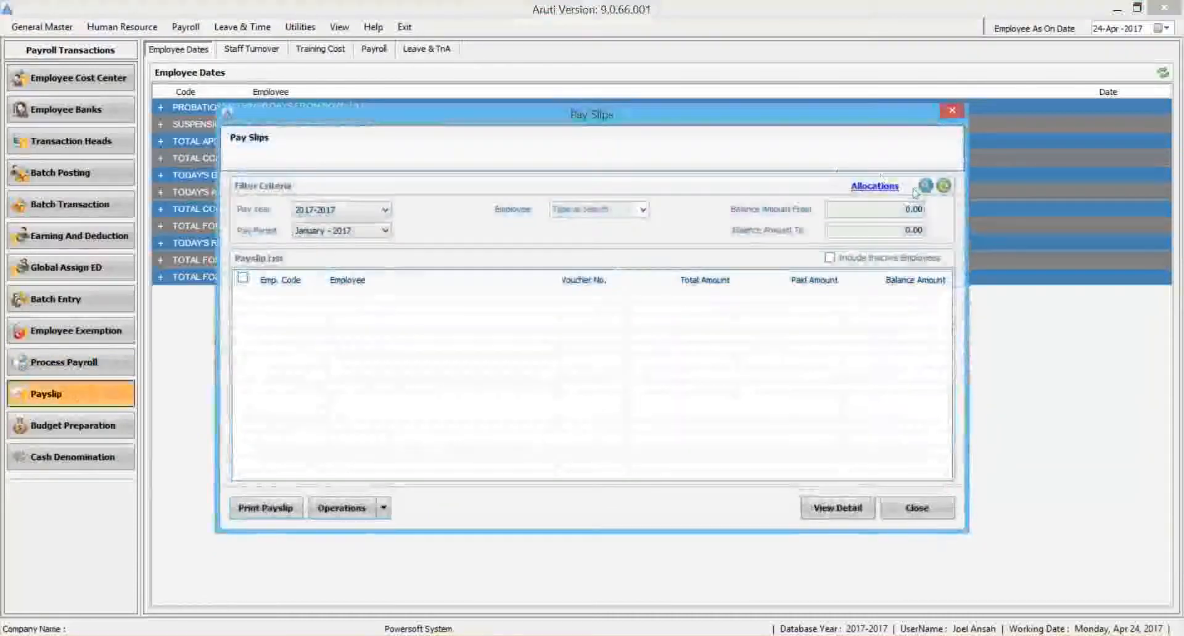
click(925, 187)
click(443, 413)
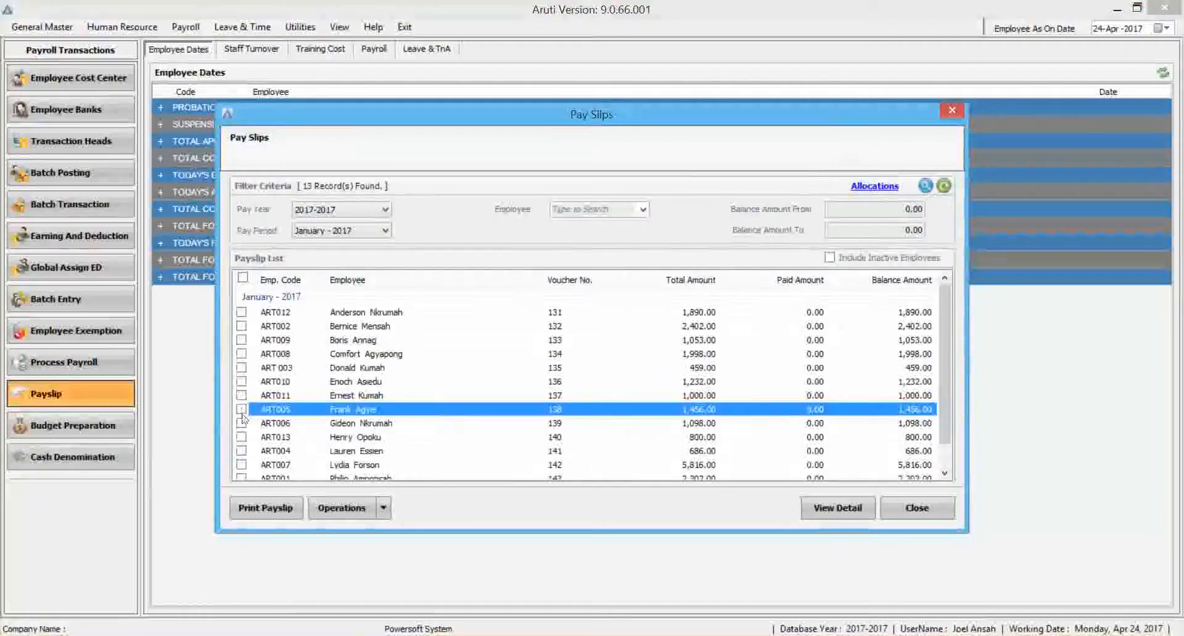
click(383, 507)
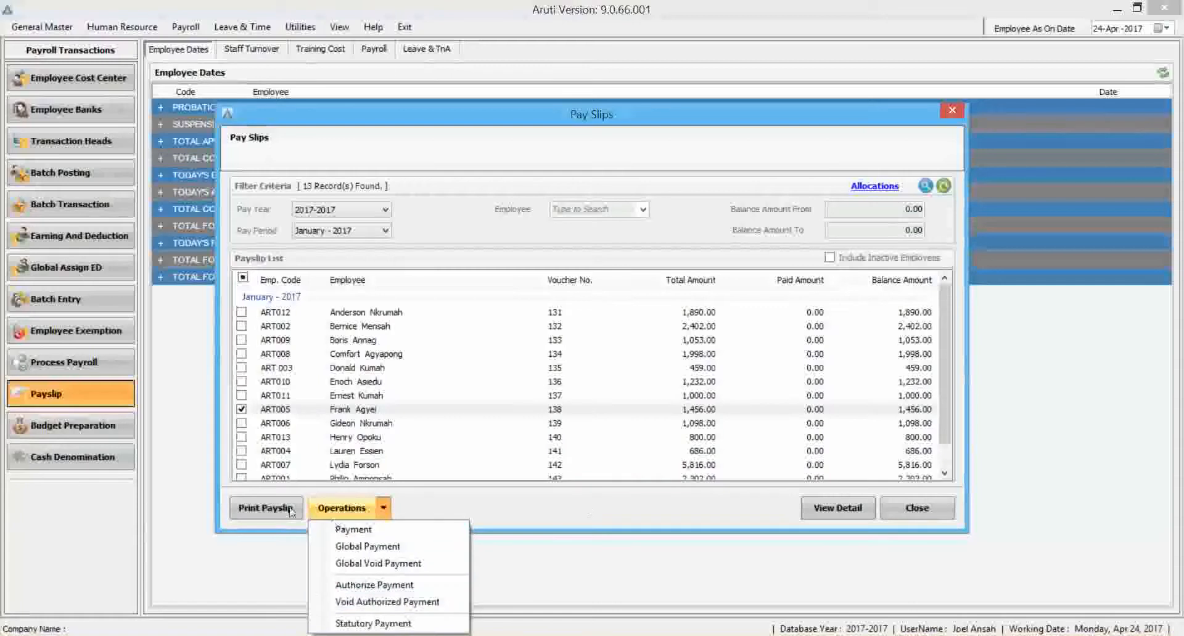
click(262, 510)
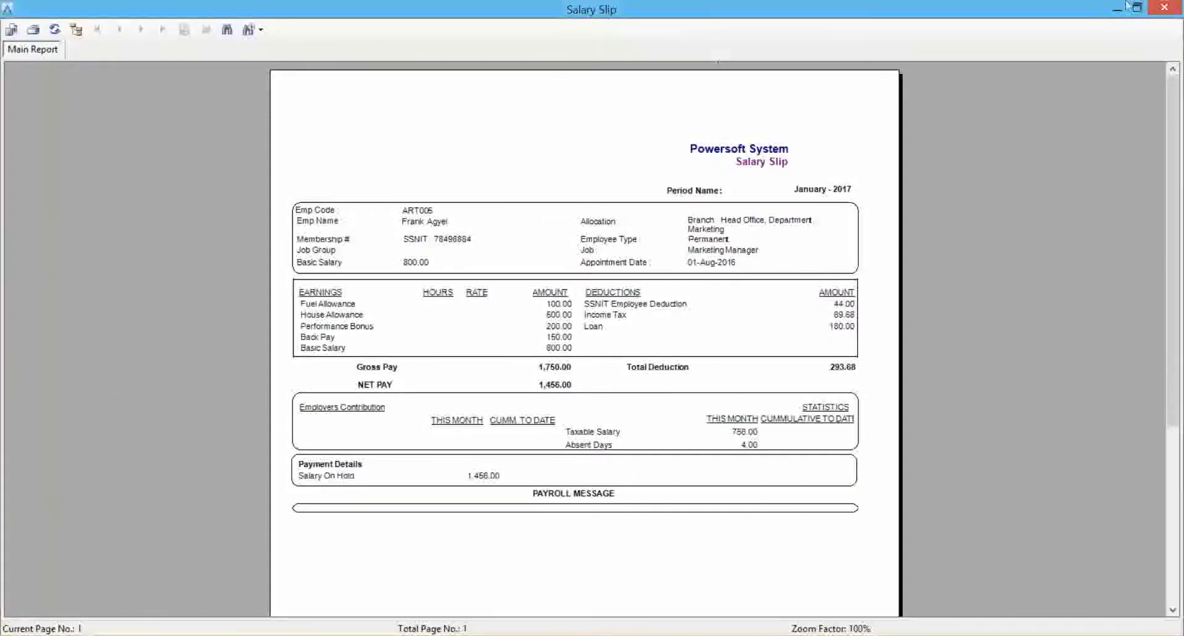
click(1163, 6)
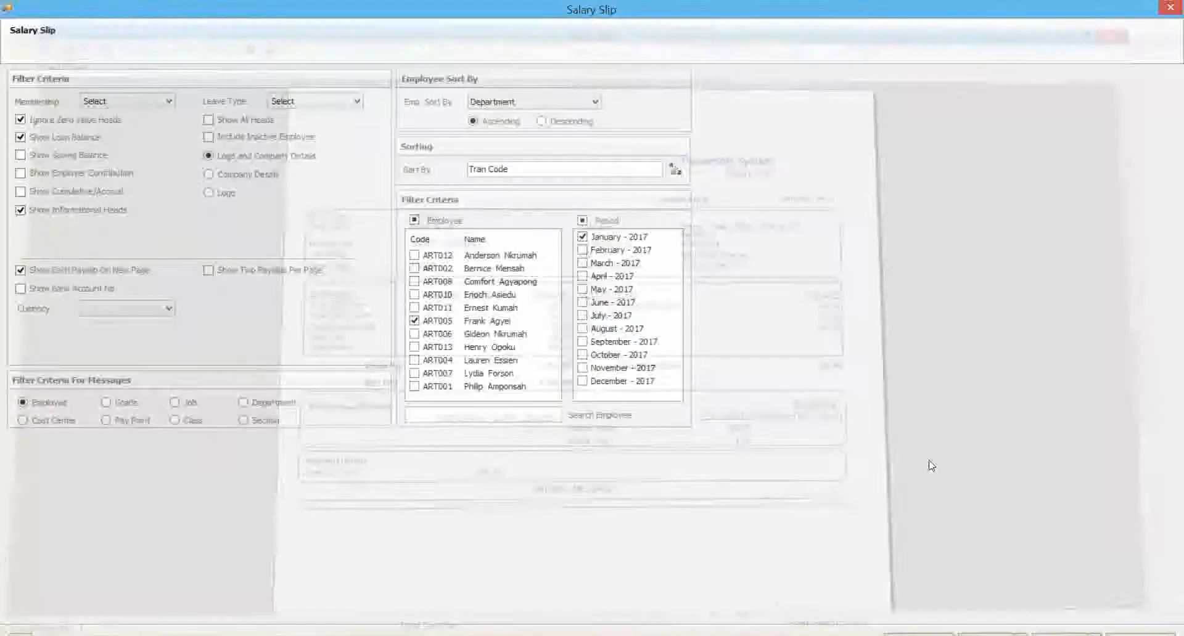
Export the selected employee's January - 2017 salary slip as PDF, review it in Foxit Reader and close the payslip windows.
click(992, 634)
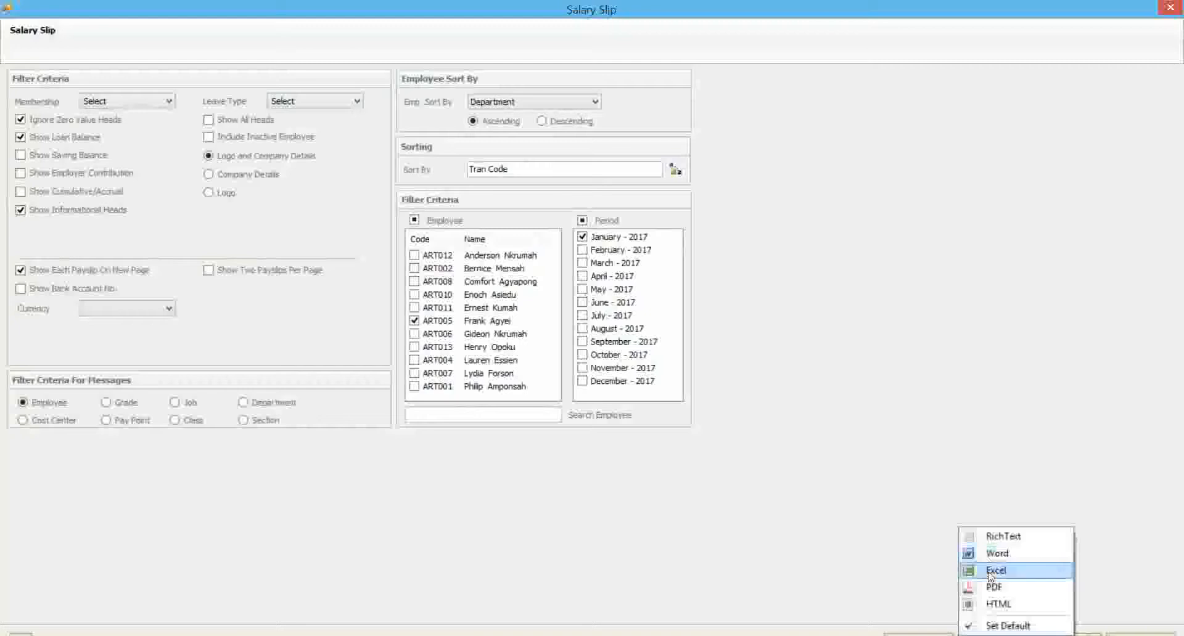
click(992, 588)
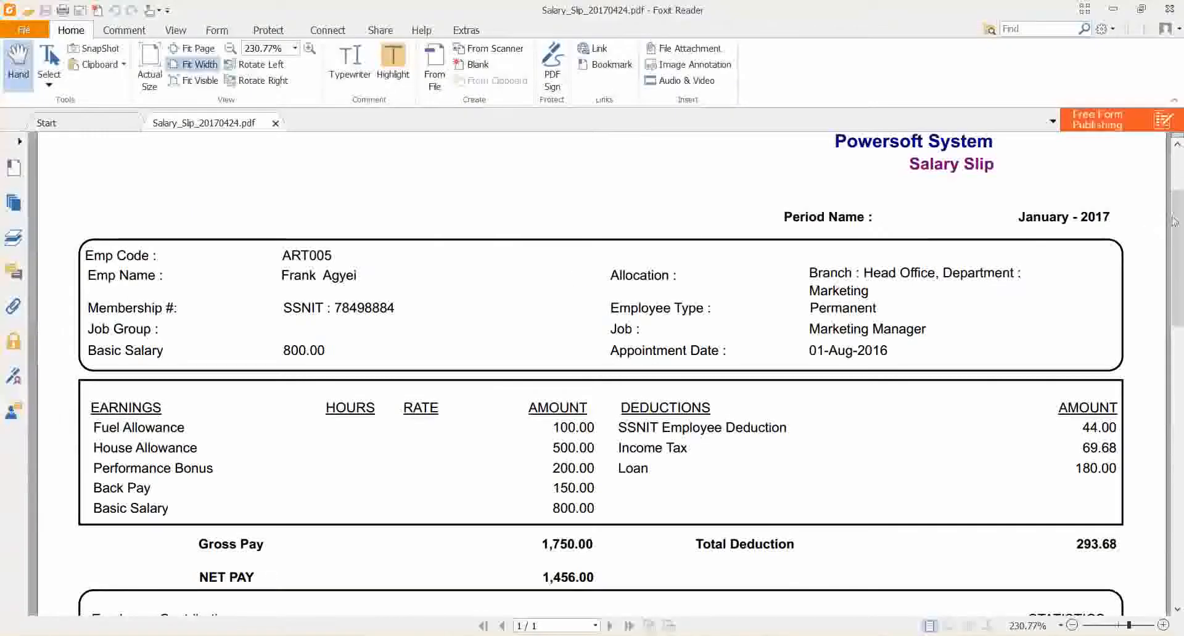
drag(1166, 185, 1167, 254)
drag(1179, 345, 1179, 387)
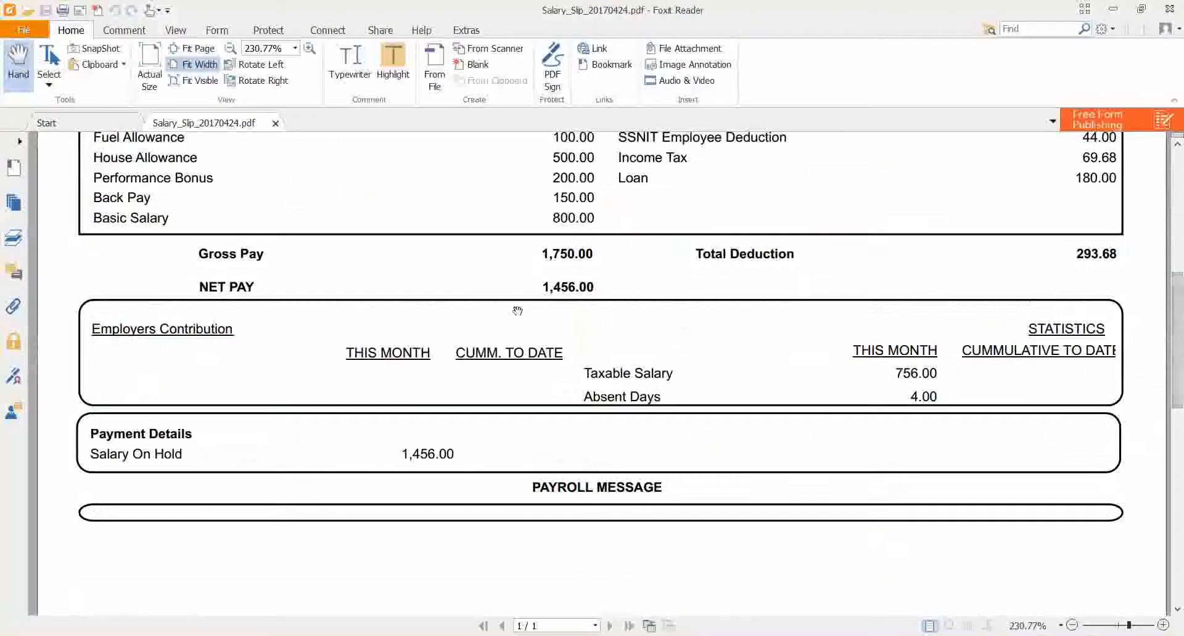
drag(1177, 324, 1179, 184)
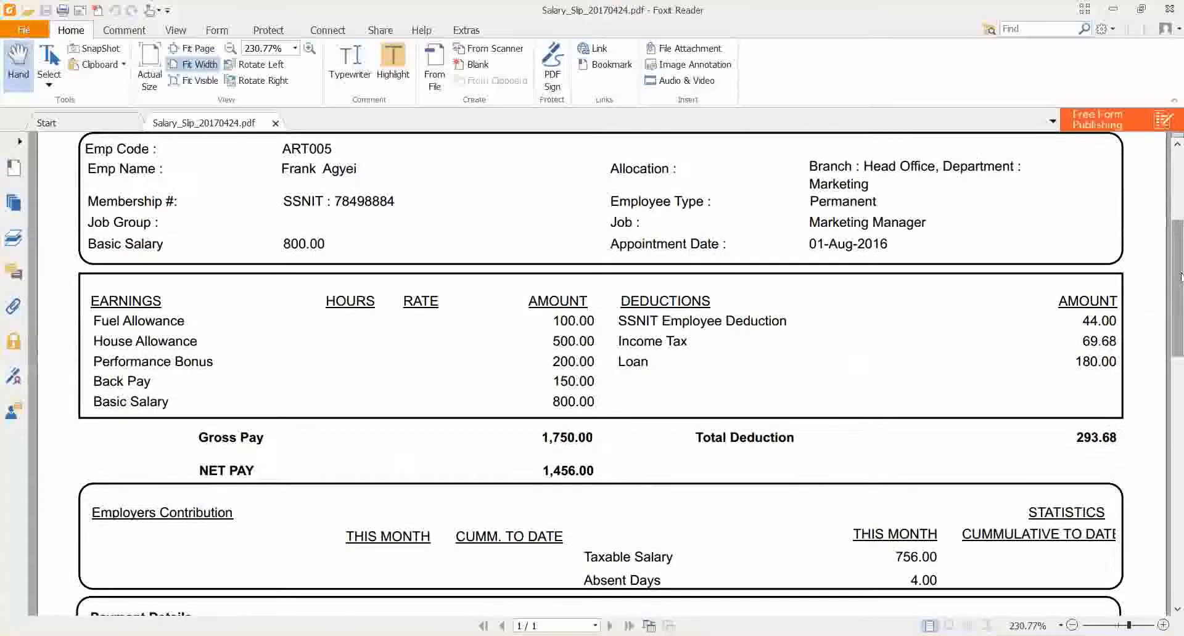
click(1112, 14)
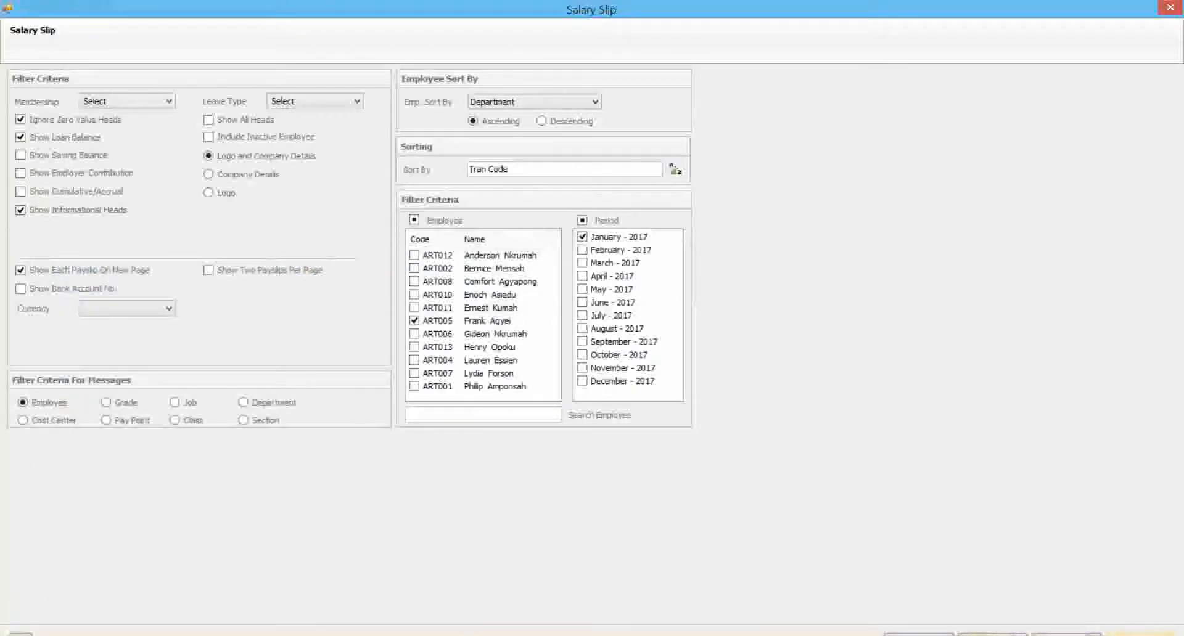
click(1140, 634)
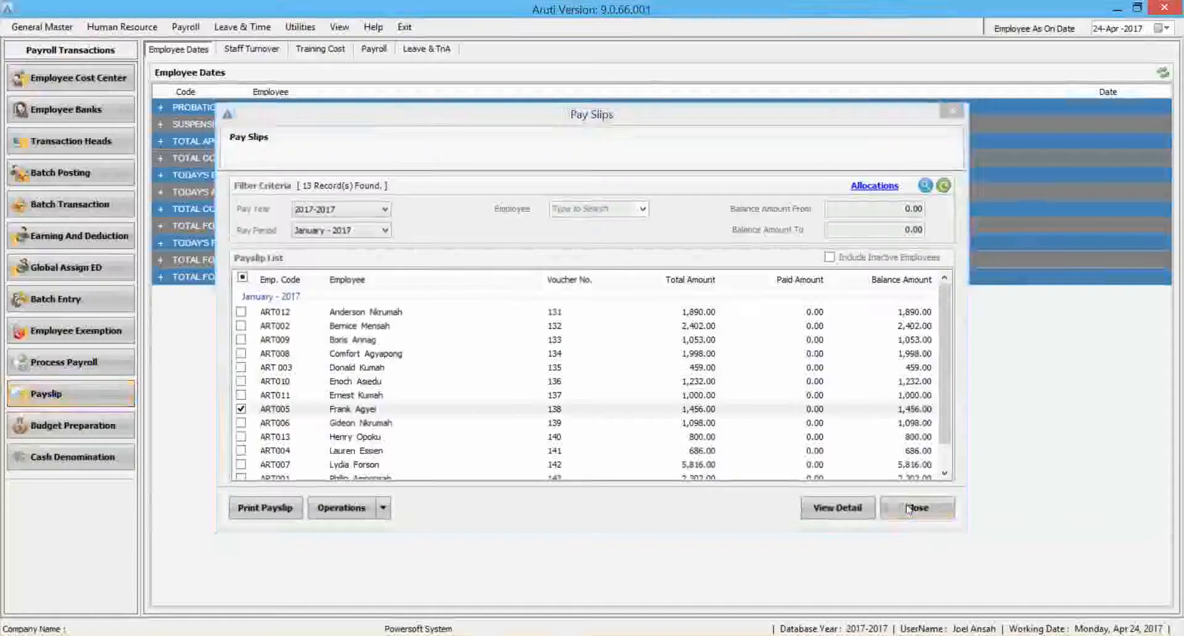
click(910, 509)
Export the Payroll Report for January - 2017 from the payroll reports and open it in Excel.
click(339, 26)
click(370, 60)
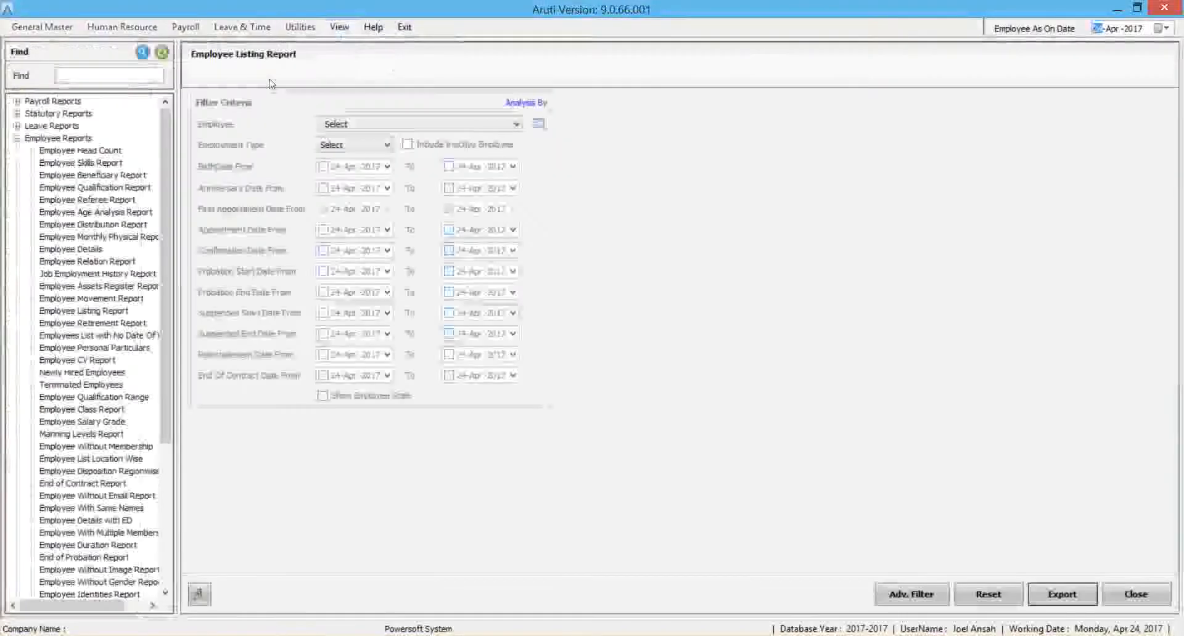
click(16, 138)
click(17, 102)
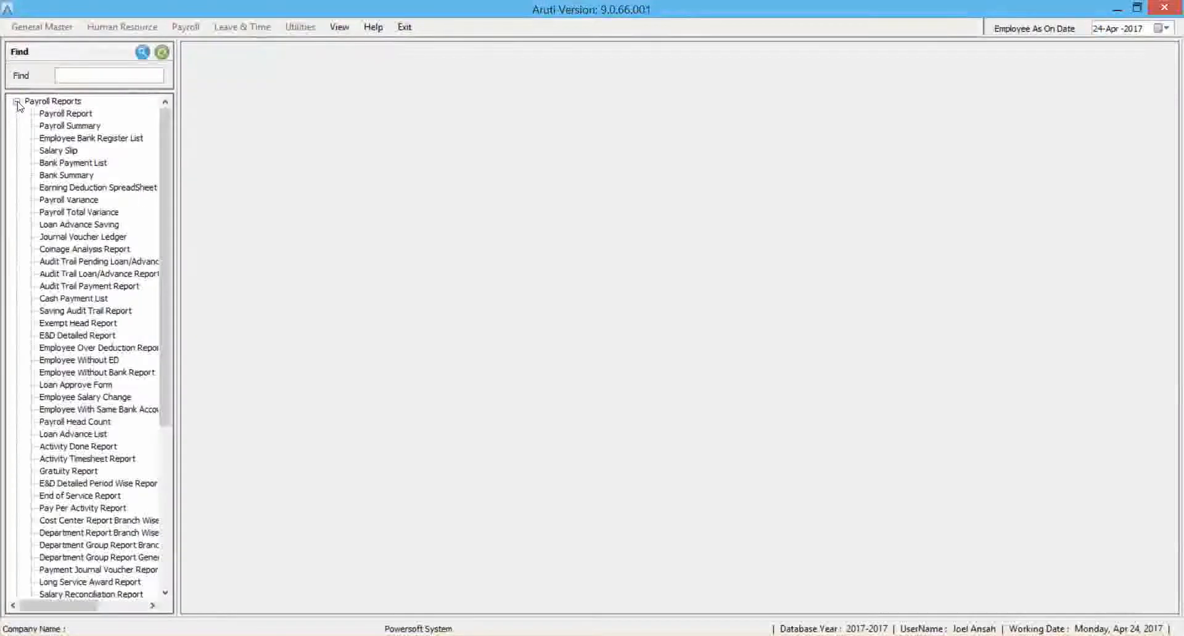
click(82, 113)
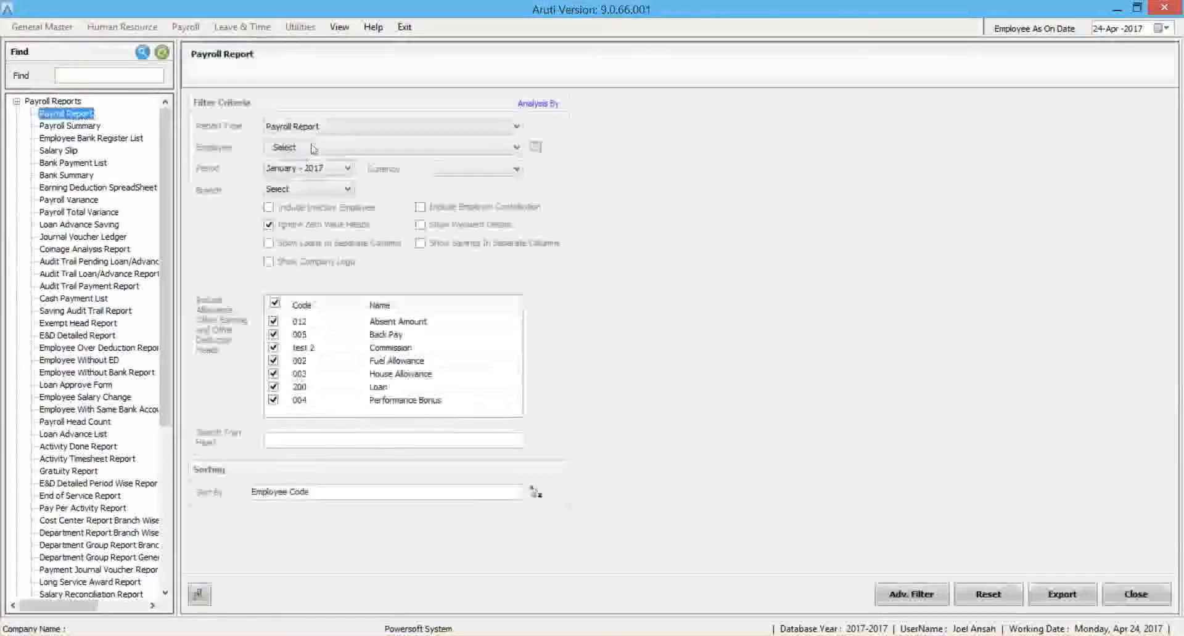
click(1079, 601)
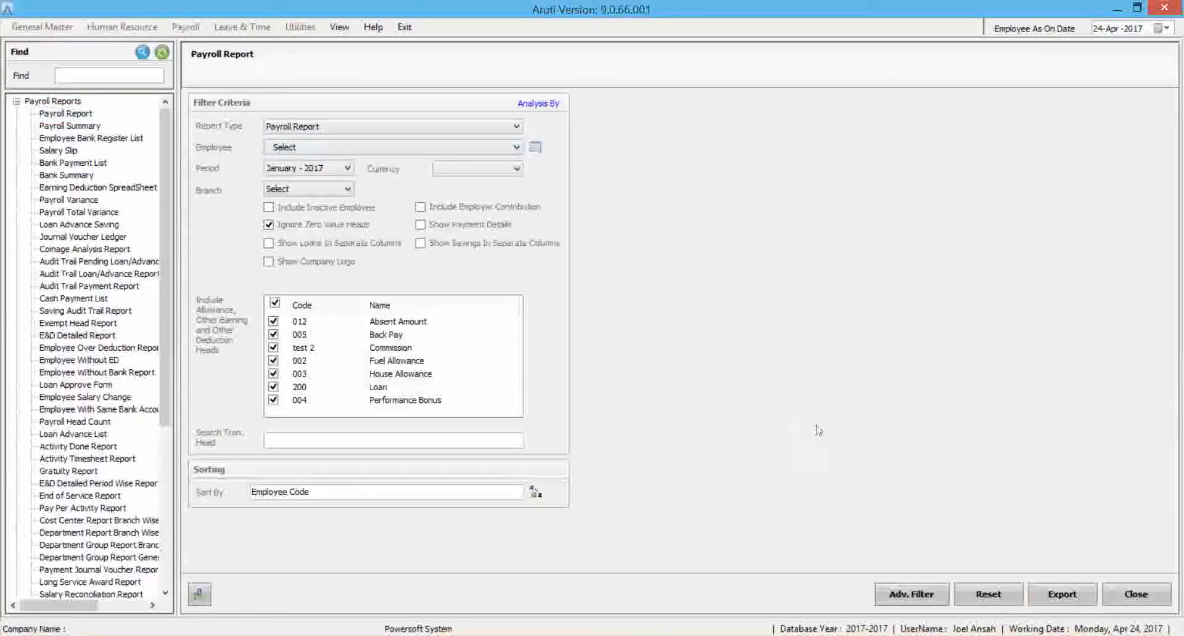
click(660, 355)
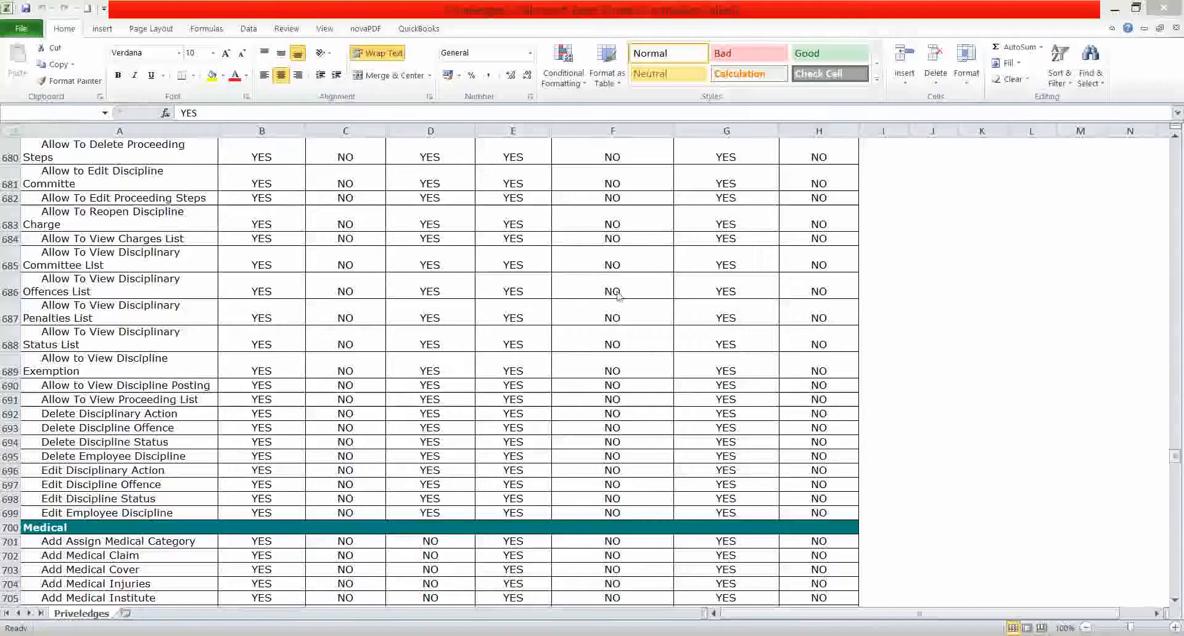
click(542, 362)
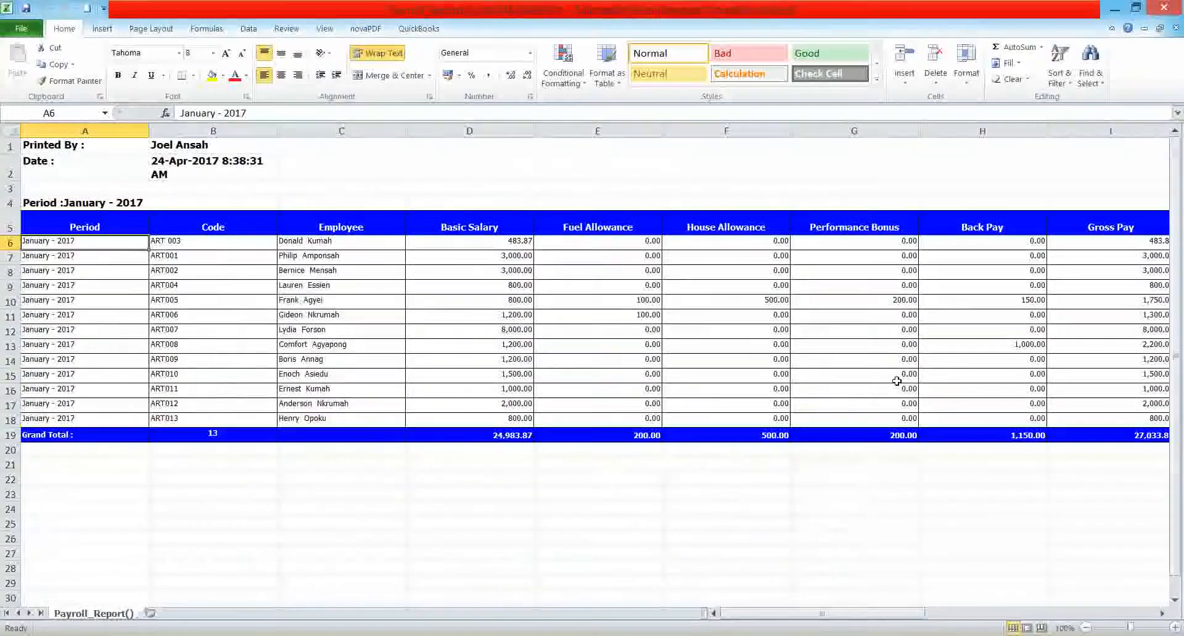
Examine the exported payroll report's columns from Basic Salary across to Net Pay.
click(500, 211)
key(Right)
key(Right)
key(Right)
key(Right)
key(Right)
key(Right)
key(Right)
key(Right)
key(Right)
key(Right)
key(Left)
click(1002, 350)
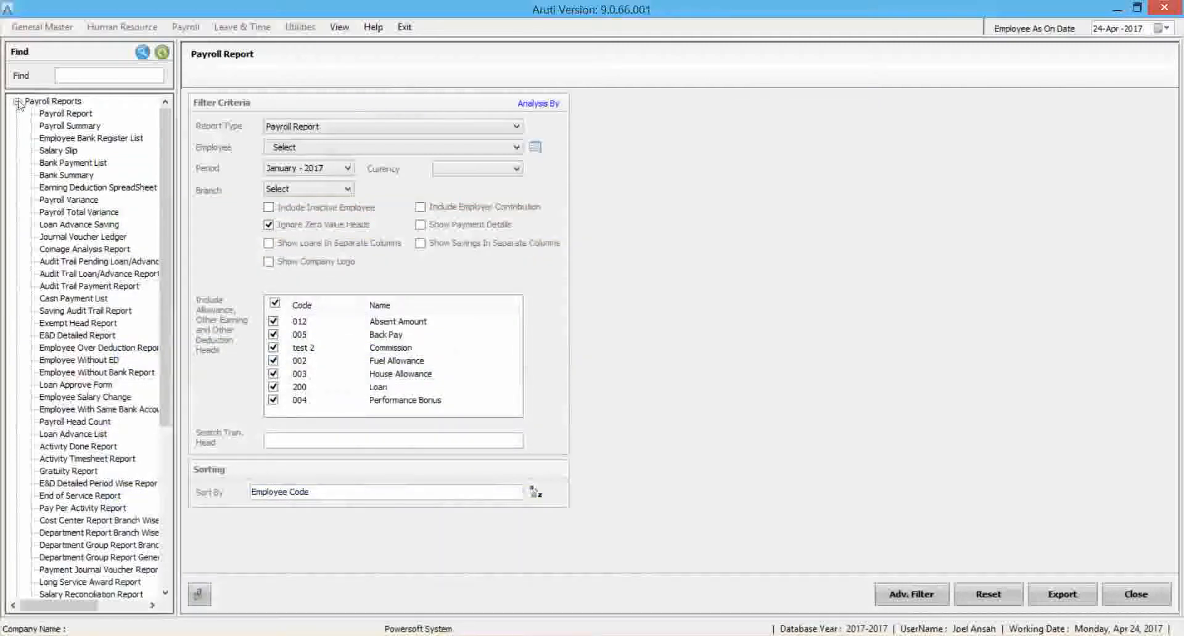
Open the statutory Pension Fund Report, leave out other membership numbers and include the basic salary.
click(16, 101)
click(17, 113)
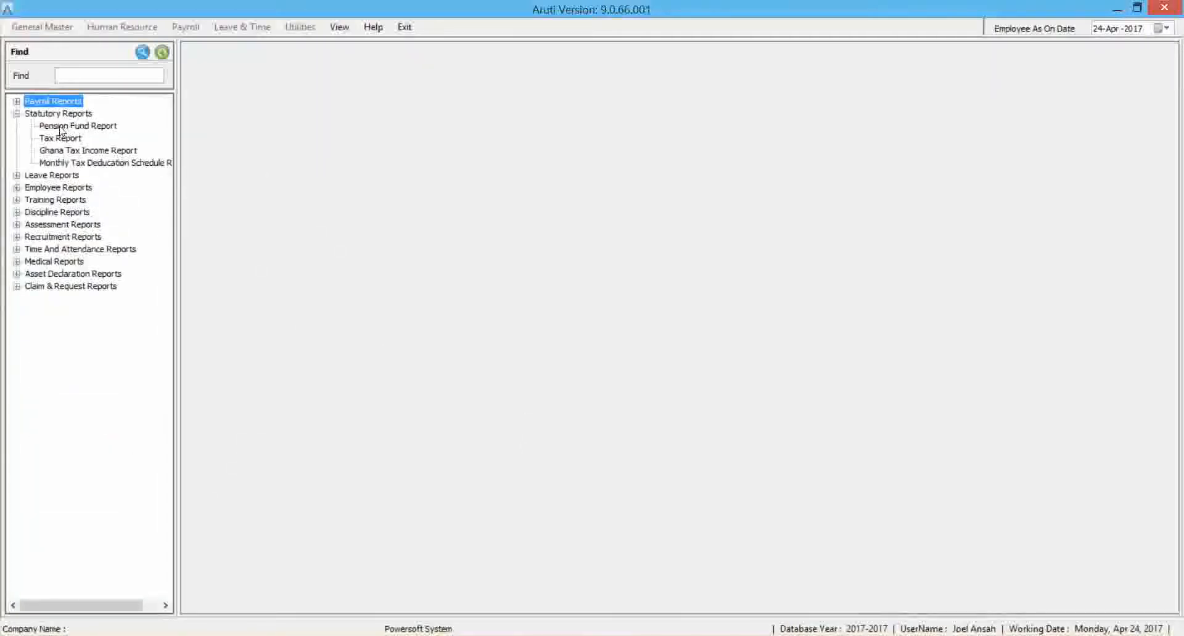
click(61, 127)
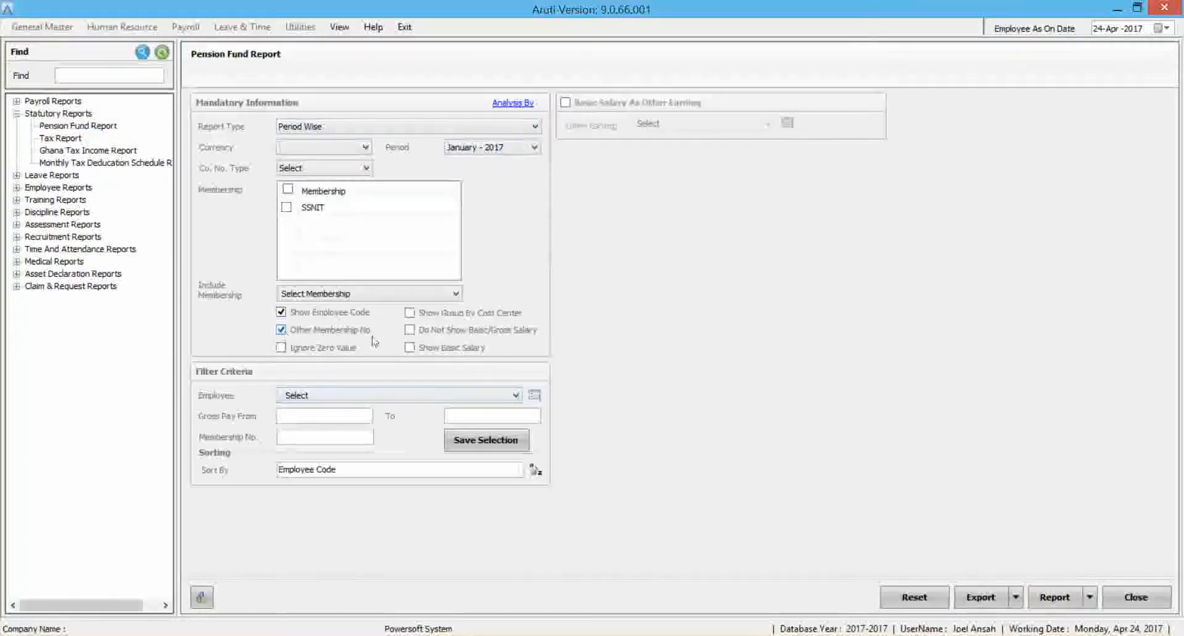
click(281, 330)
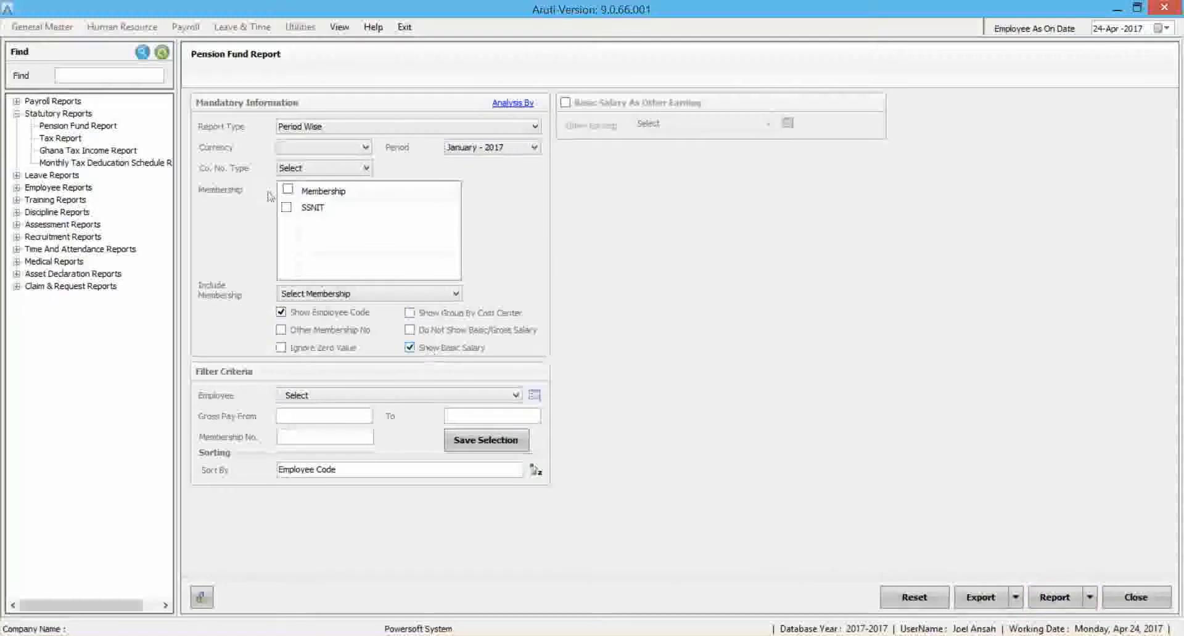
Generate the January - 2017 Pension Fund Report for the SSNIT membership in GH¢.
click(319, 169)
click(316, 180)
click(327, 148)
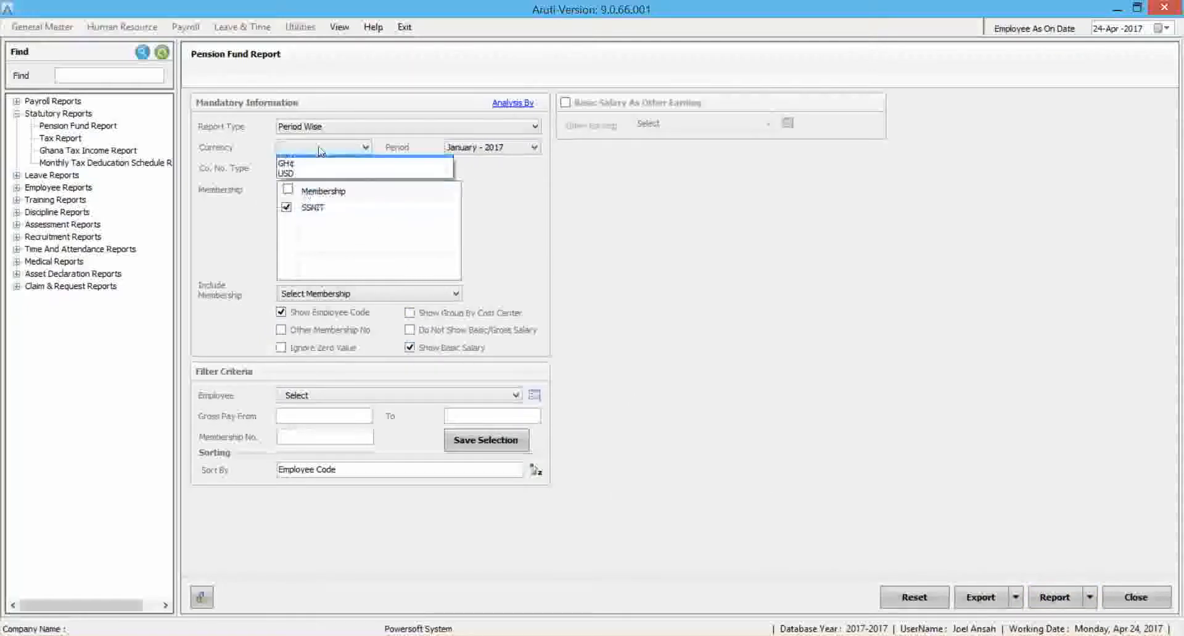
click(312, 170)
click(1052, 598)
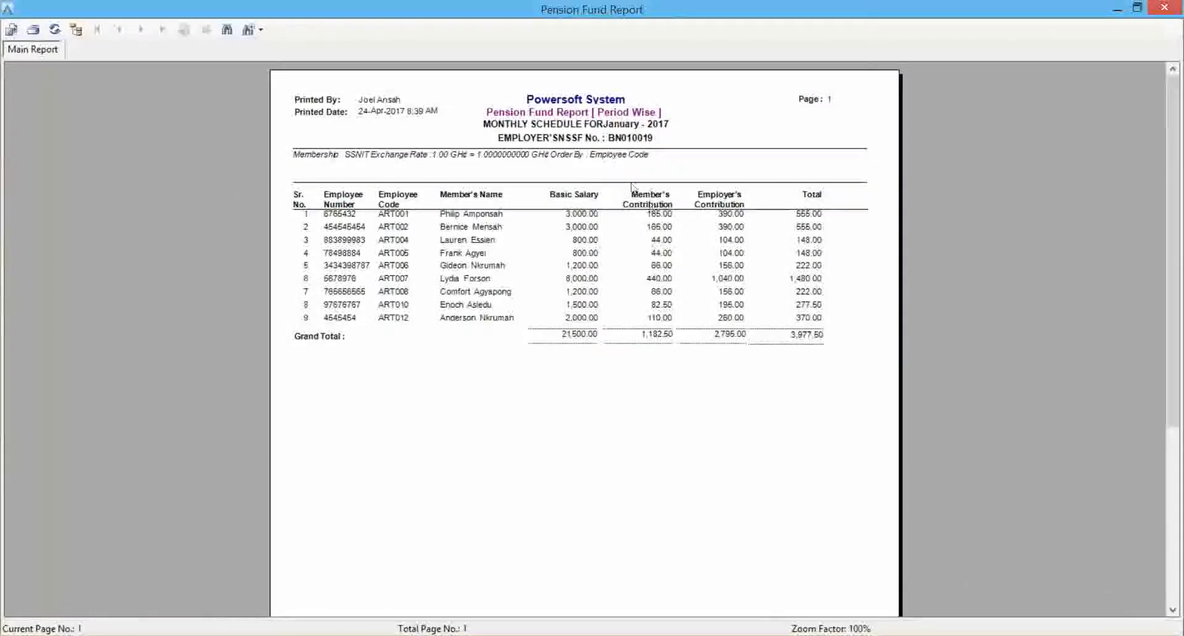
View the Pension Fund Report at 120% zoom and close the preview.
click(259, 29)
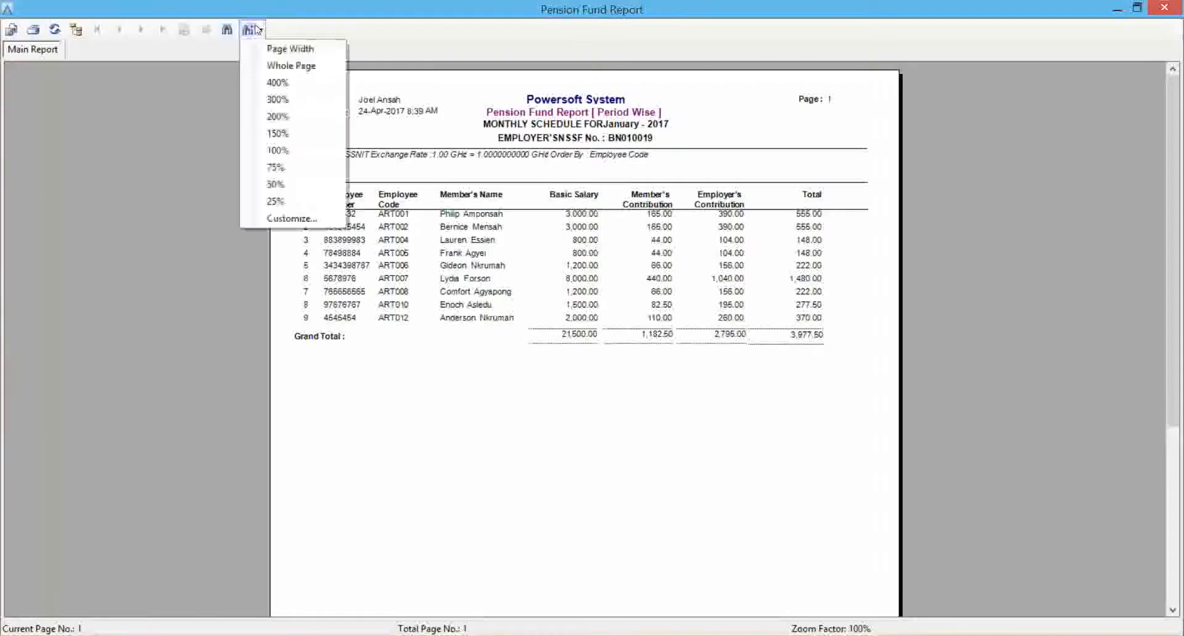
click(301, 223)
text(120)
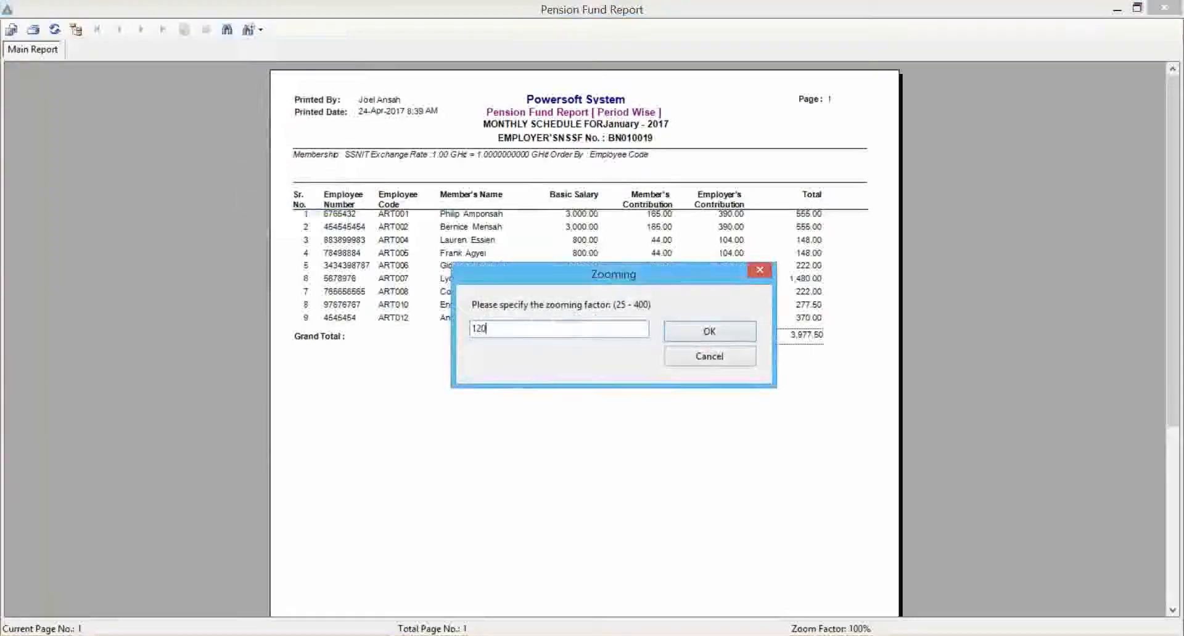
key(Return)
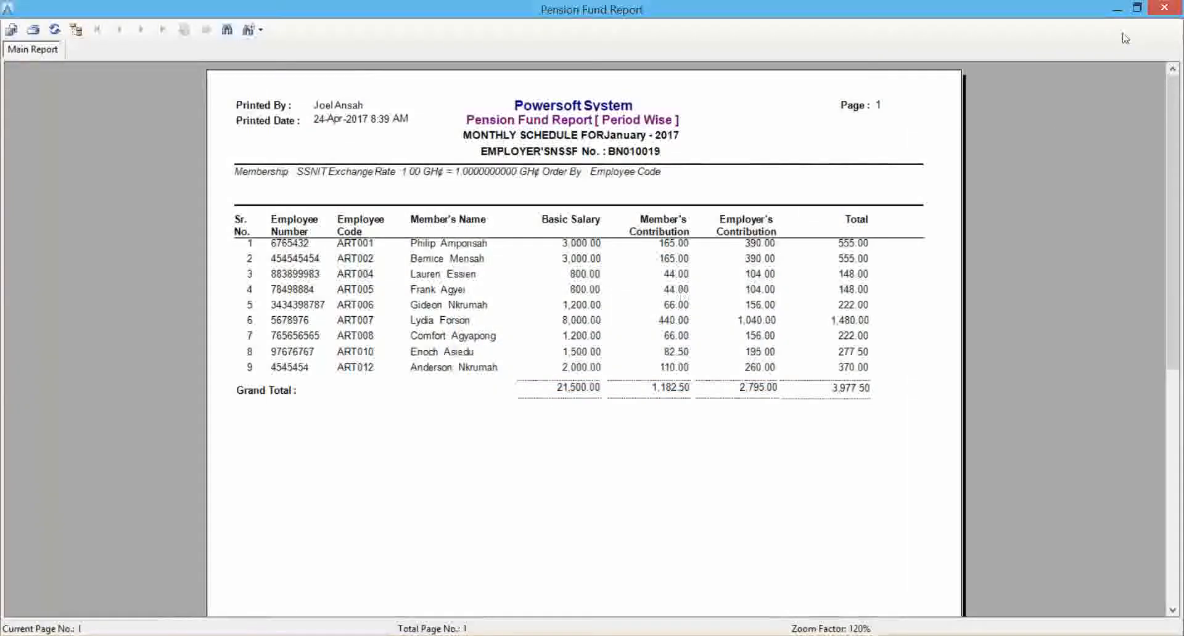
click(1165, 7)
Generate the Income Tax report for January - 2017 with all deduction transaction heads included.
click(64, 138)
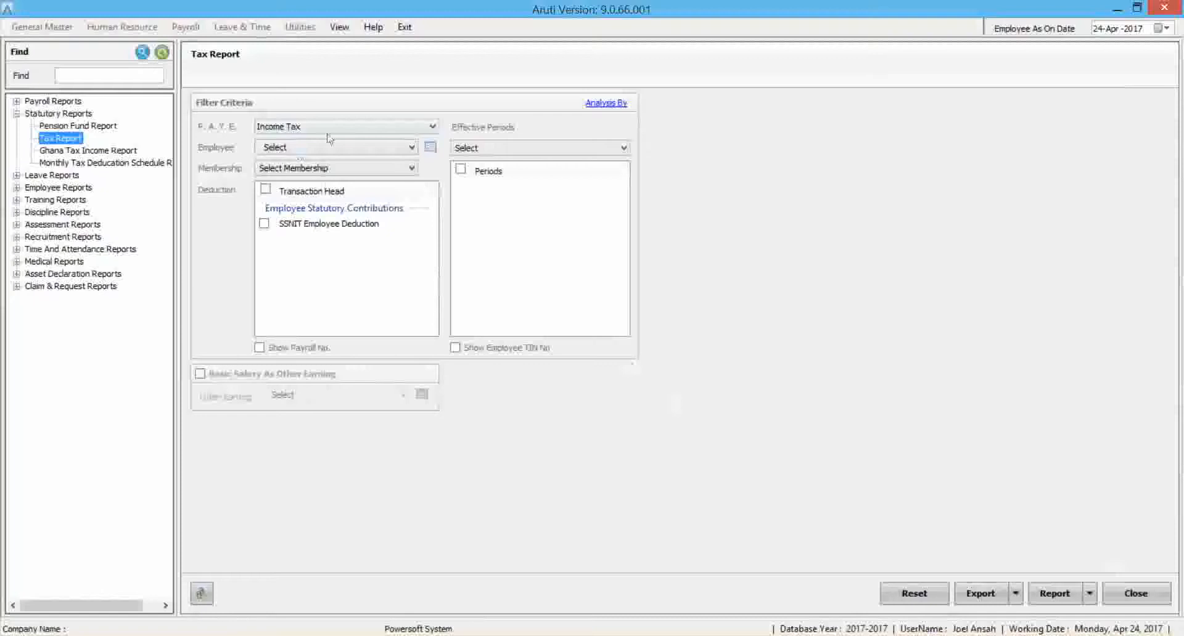
click(471, 149)
click(470, 173)
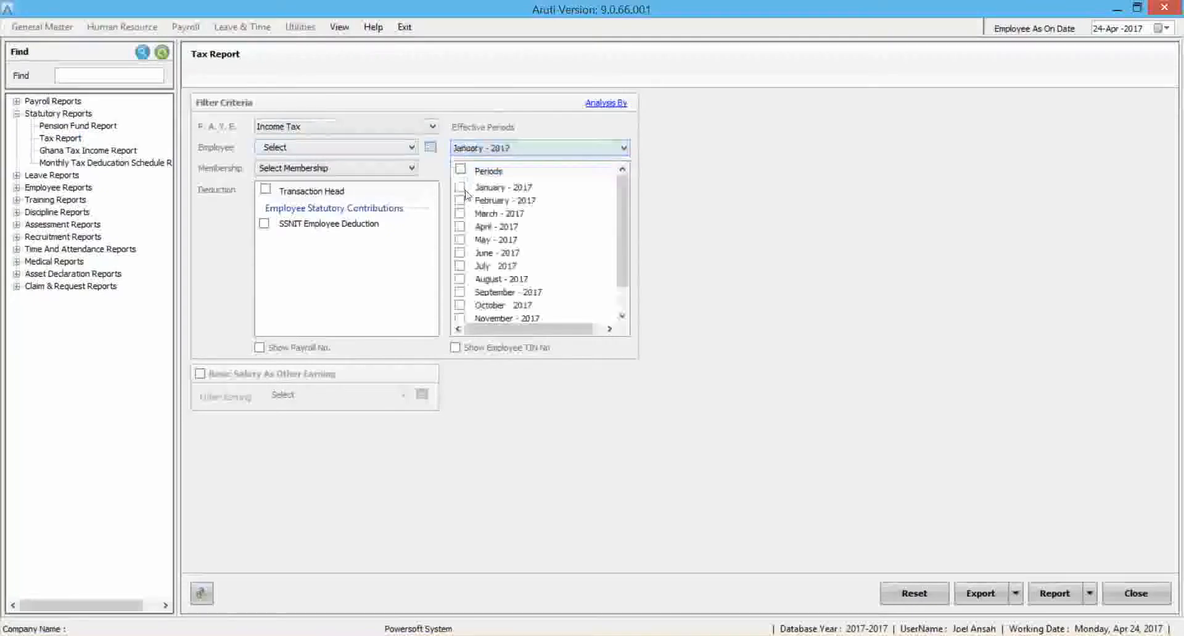
click(465, 190)
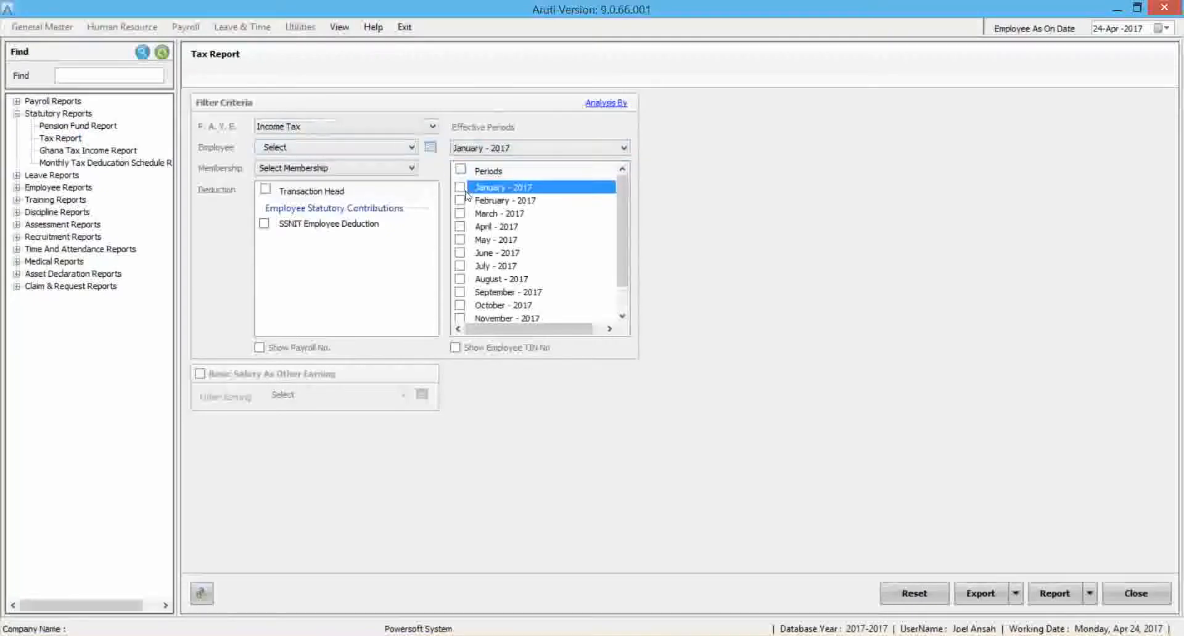
click(265, 189)
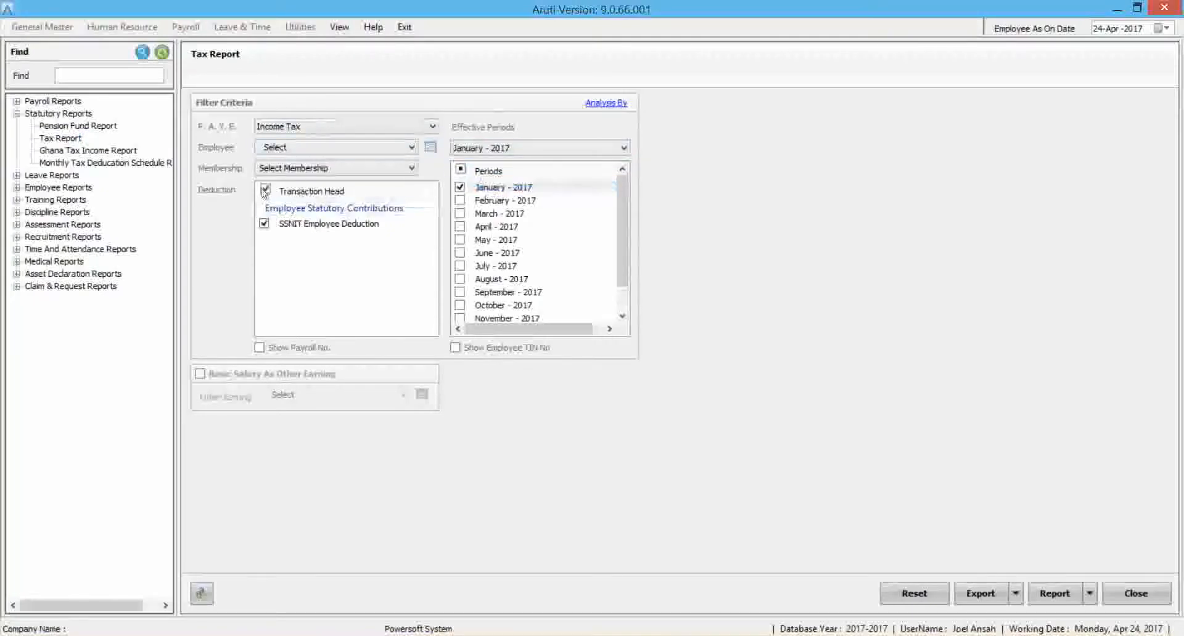
click(1055, 593)
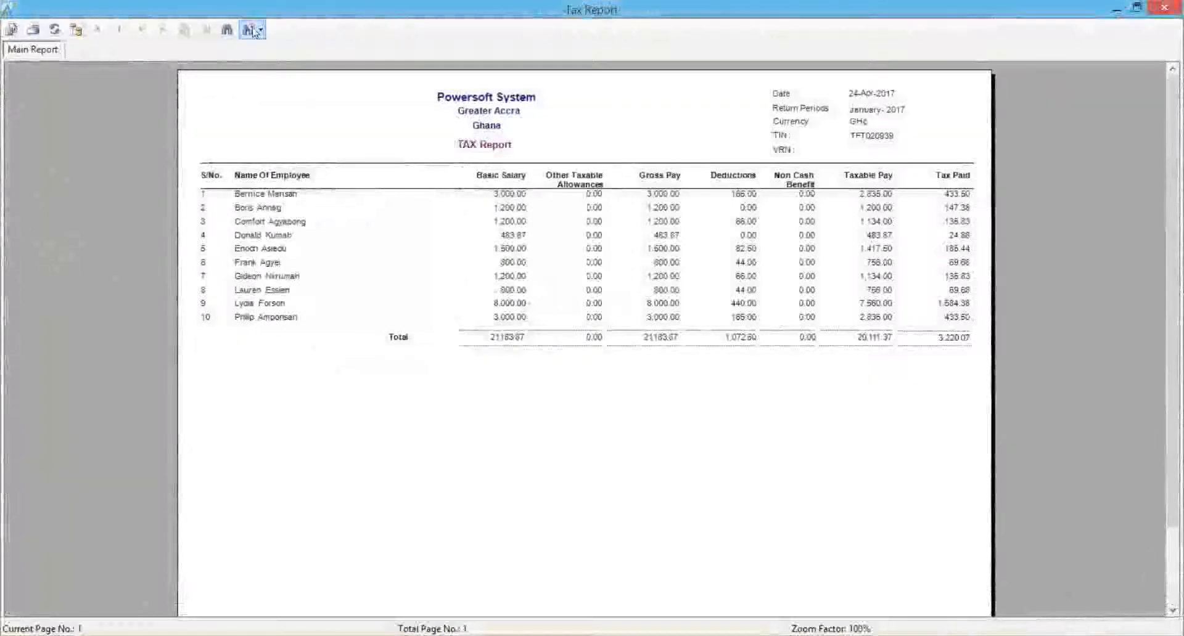
Check the Tax Paid total in the Tax Report and close the preview.
click(259, 30)
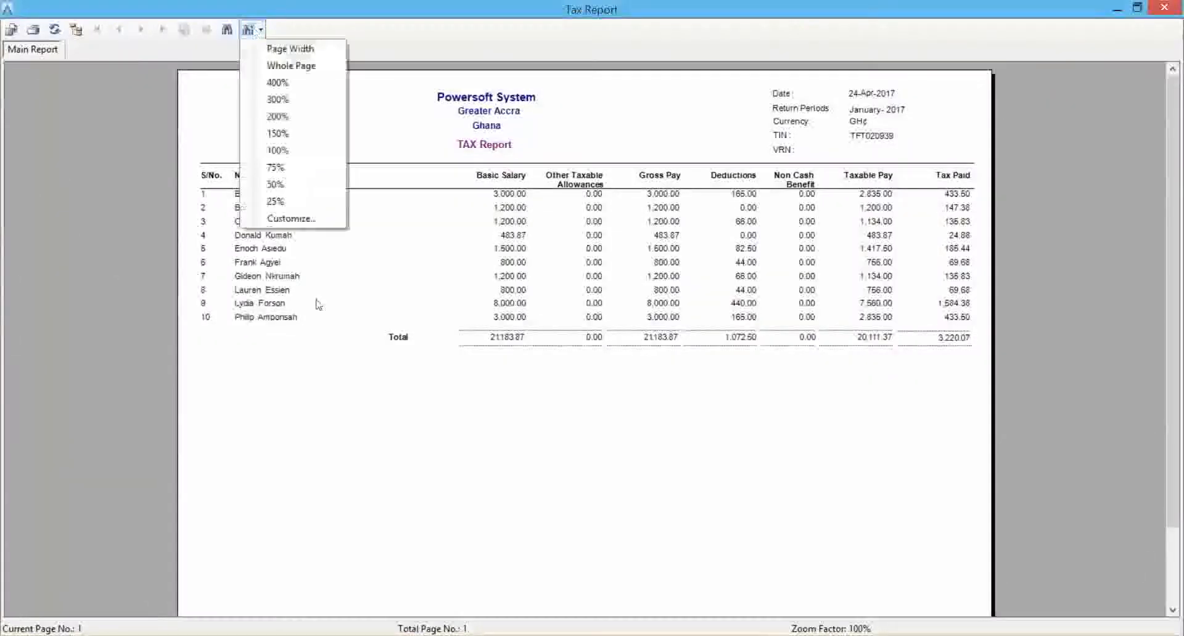
click(961, 338)
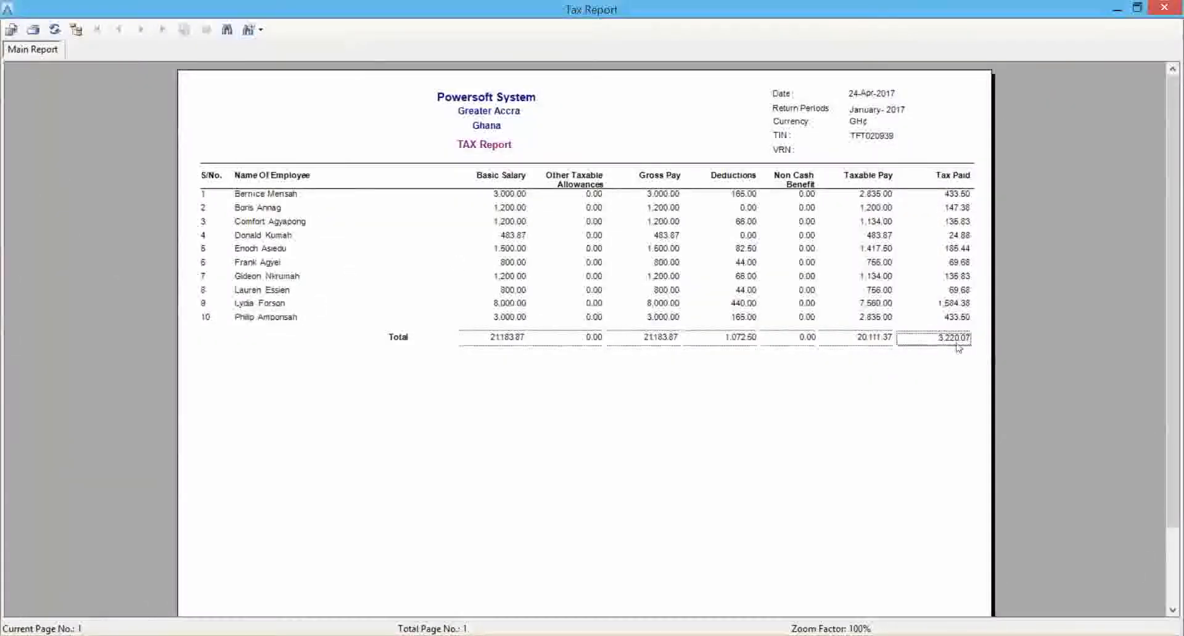
click(1164, 7)
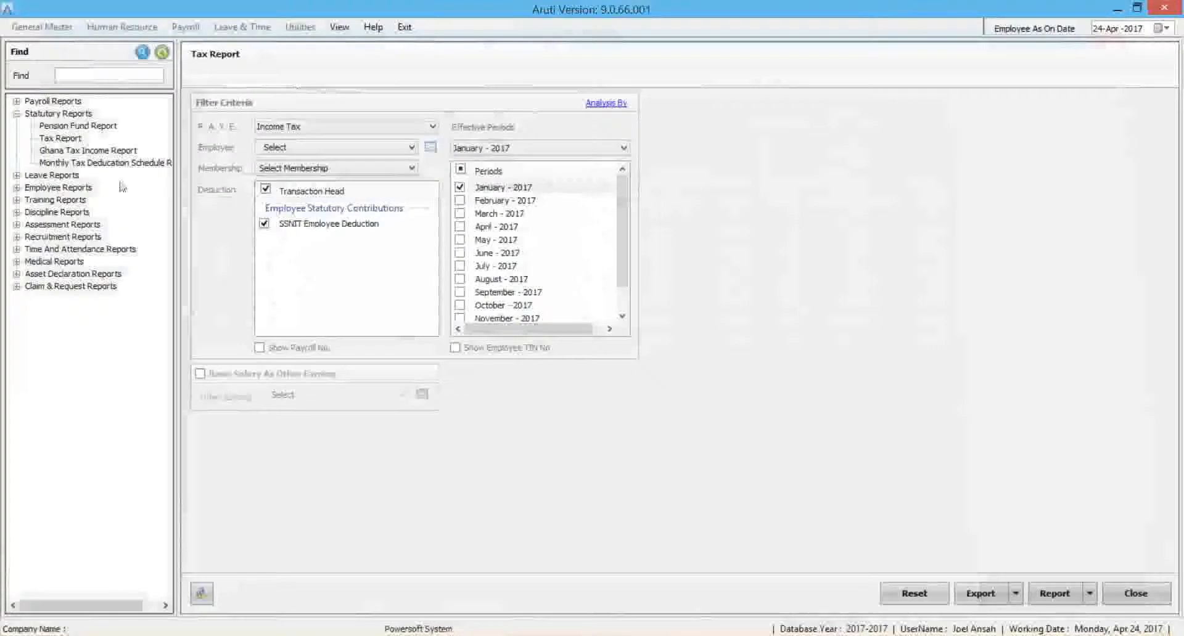
Export the January - 2017 monthly tax deductions schedule with SSNIT as the pensions membership and open it in Excel.
click(94, 162)
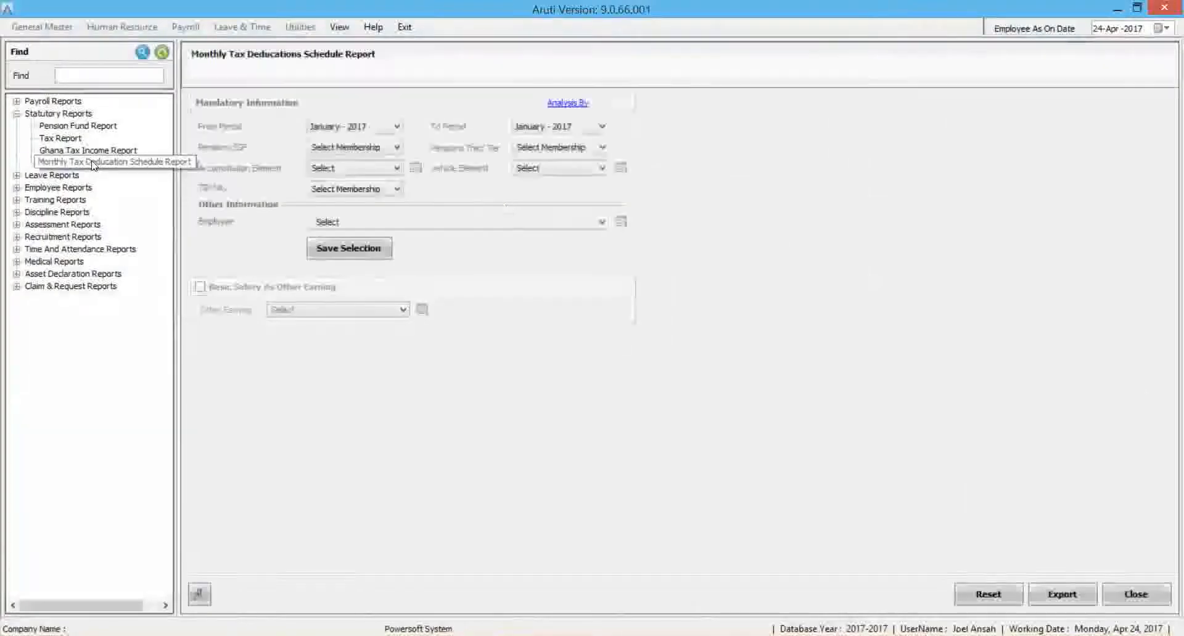
click(361, 149)
click(343, 165)
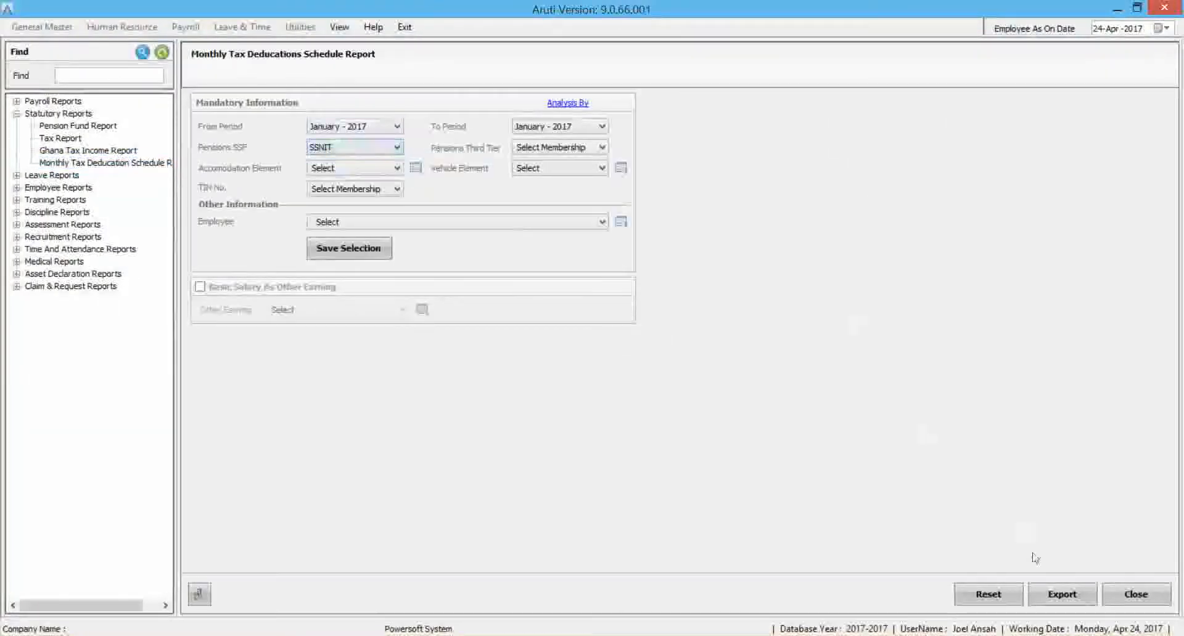
click(1059, 595)
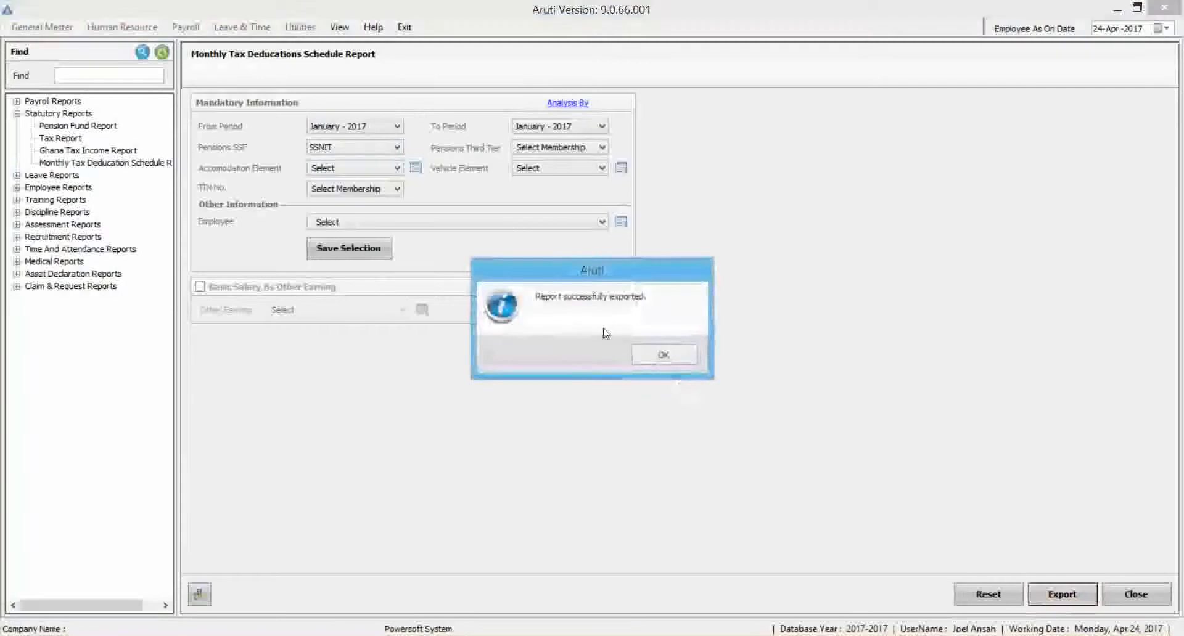
click(662, 356)
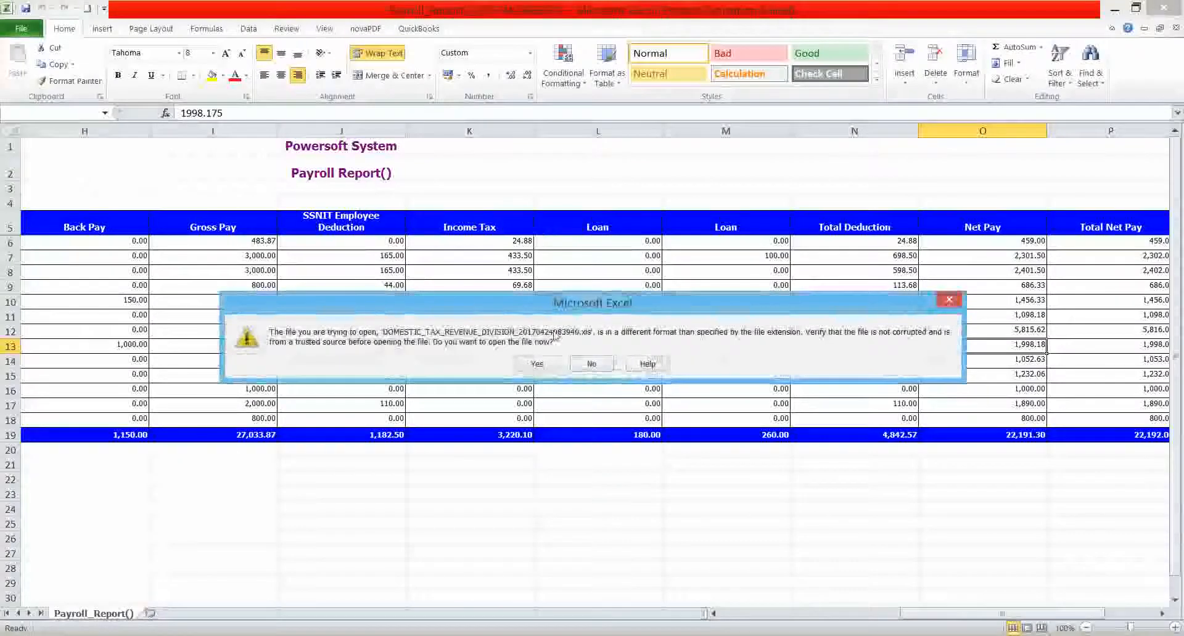
click(537, 364)
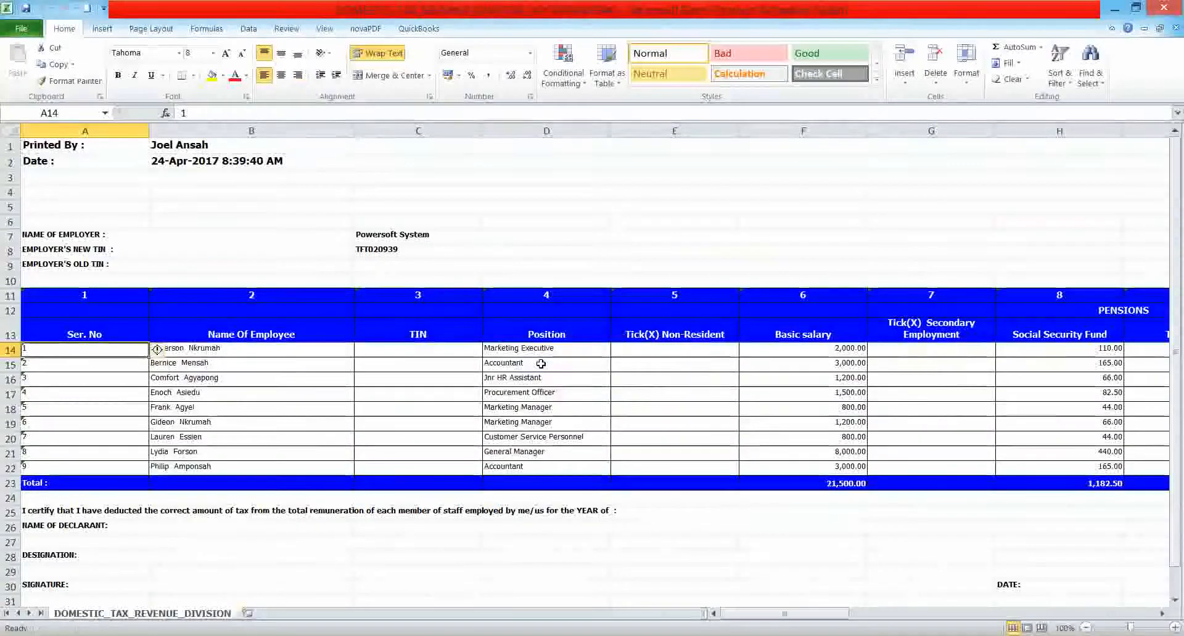
click(1068, 438)
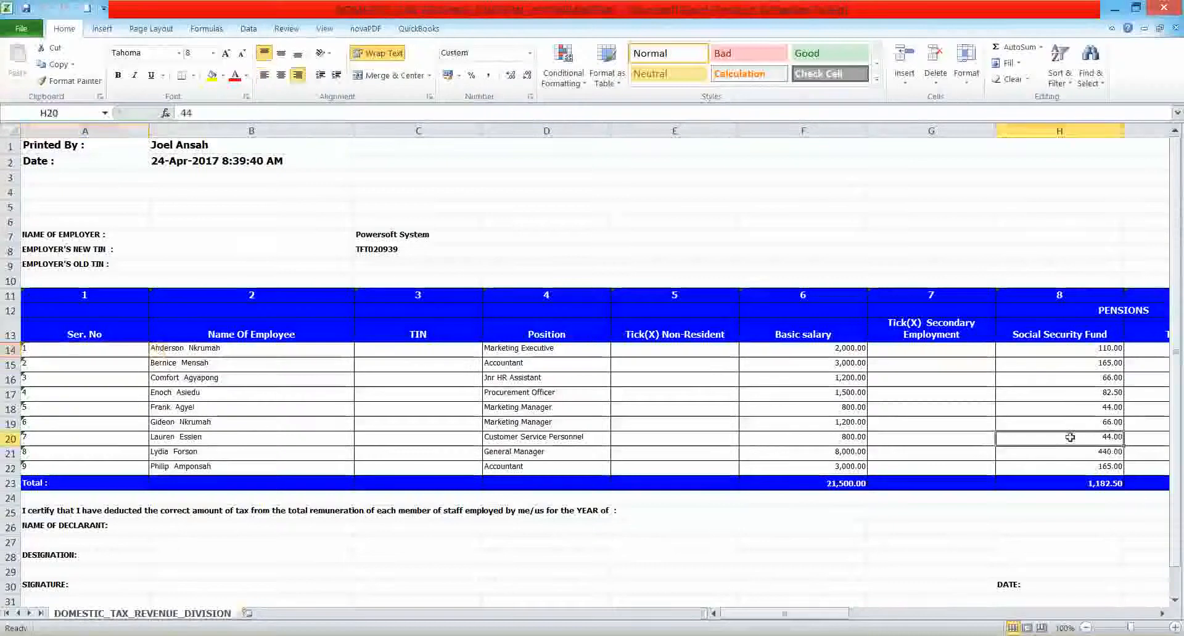
Review the exported tax schedule from the Third Tier column to the Total Tax Payable to GRA total, and close the workbook.
click(1006, 340)
scroll(1014, 338, right, 1)
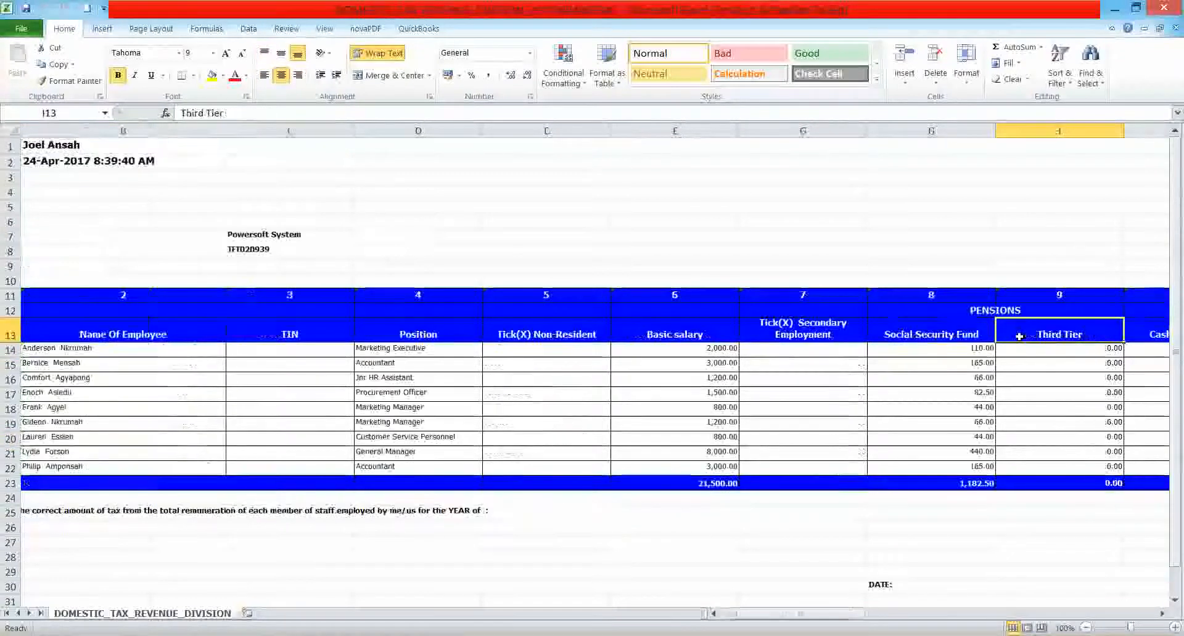
key(Left)
key(Left)
key(Right)
key(Right)
key(Right)
key(Right)
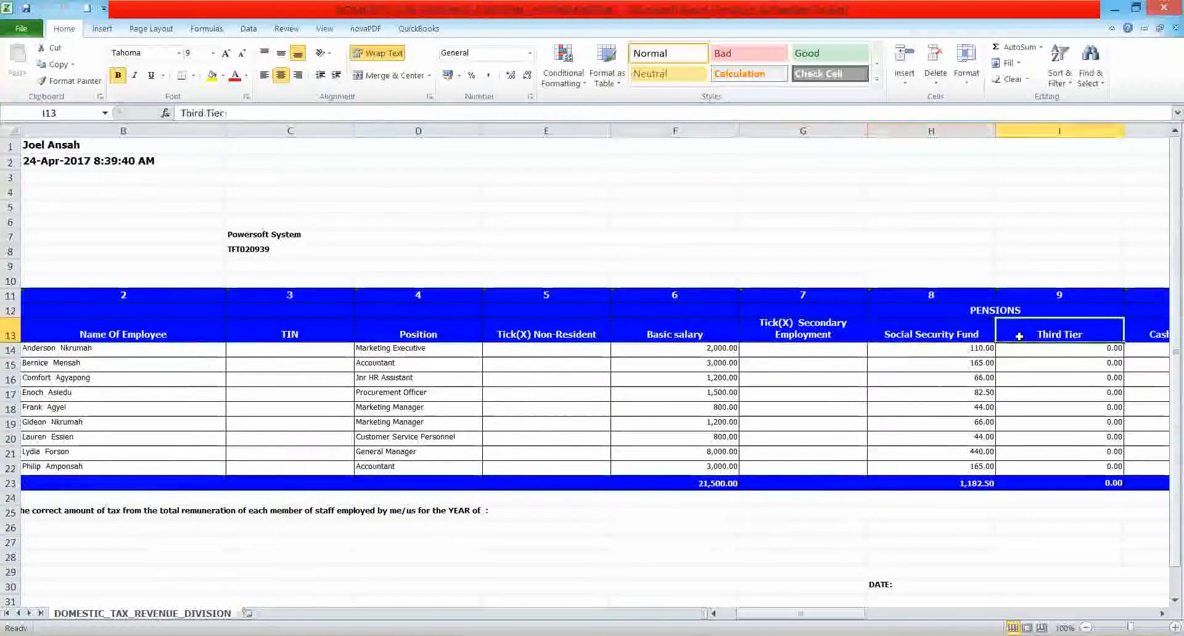
key(Right)
key(Right)
key(Right)
key(Left)
key(Left)
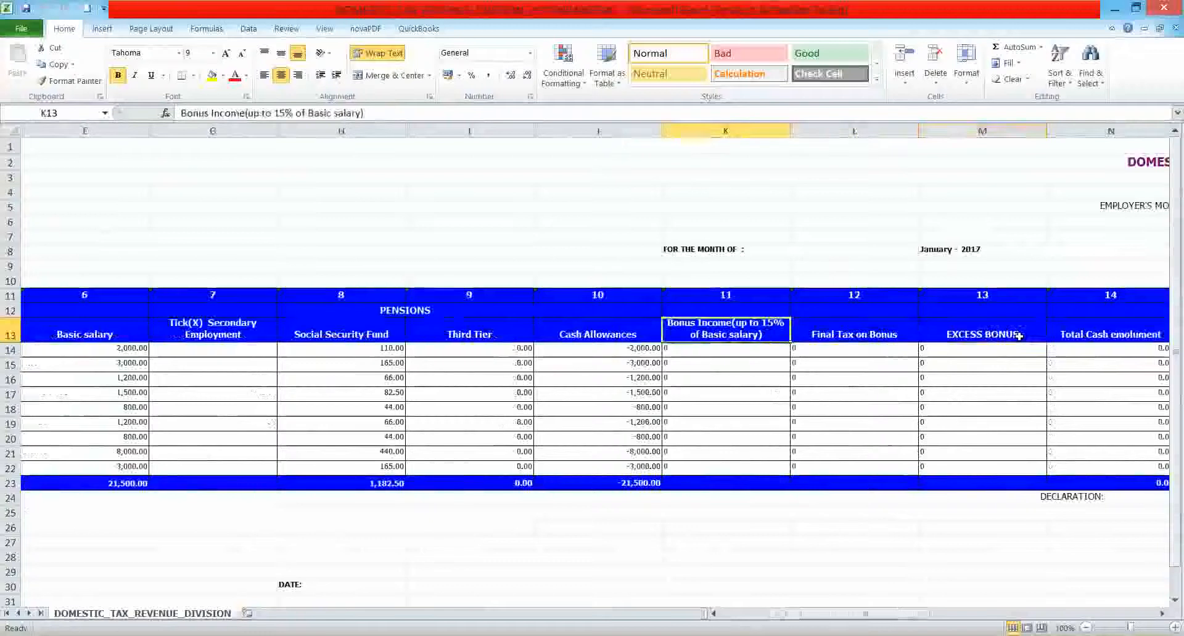
key(Right)
key(Right)
key(Right)
key(Right)
key(Right)
key(Right)
key(Right)
key(Right)
key(Right)
key(Right)
key(Right)
key(Right)
key(Right)
key(Right)
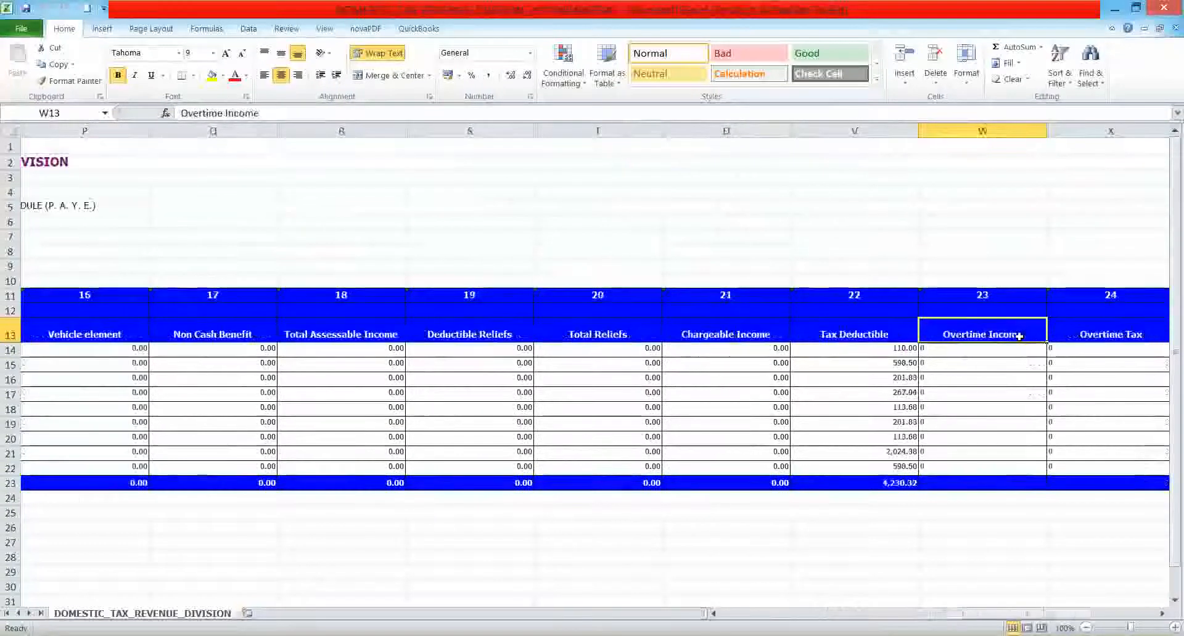
key(Right)
key(Left)
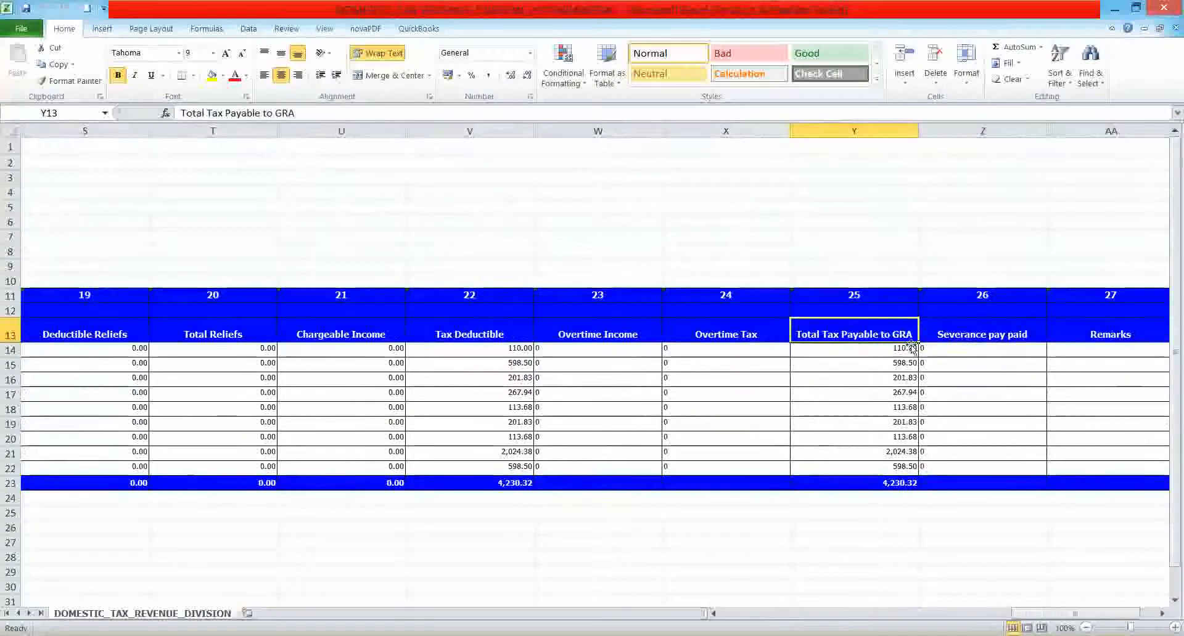
click(884, 480)
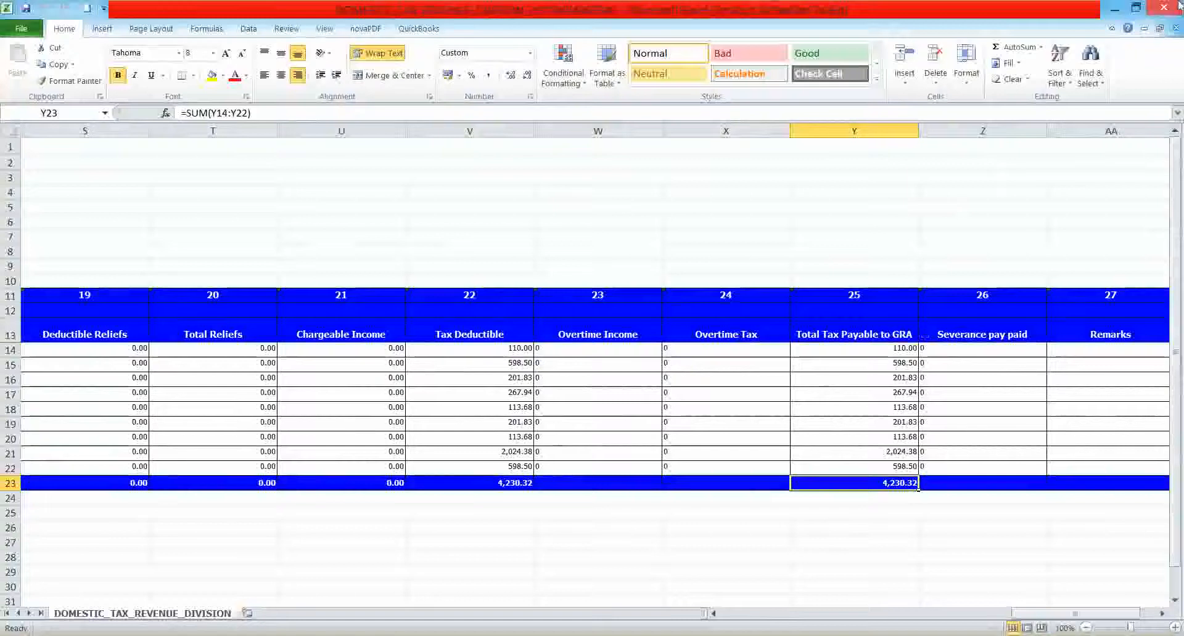
click(1178, 4)
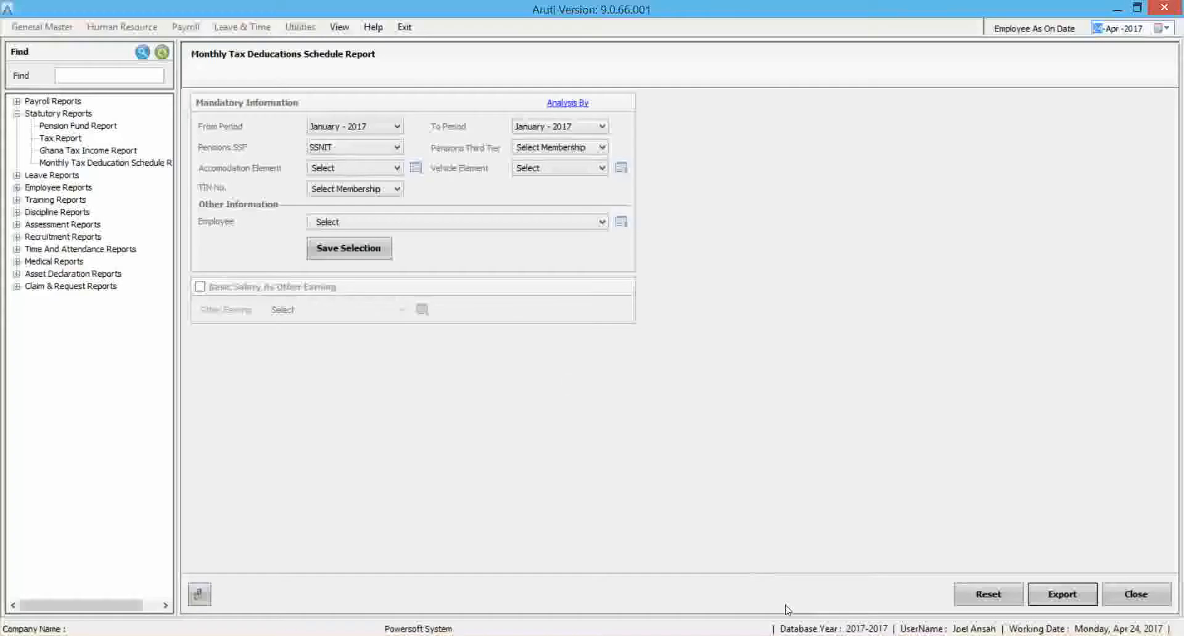
Generate the January - 2017 Bank Payment List for Fidelity's Dansoman branch with GHs as the paid currency, and close the preview.
click(16, 113)
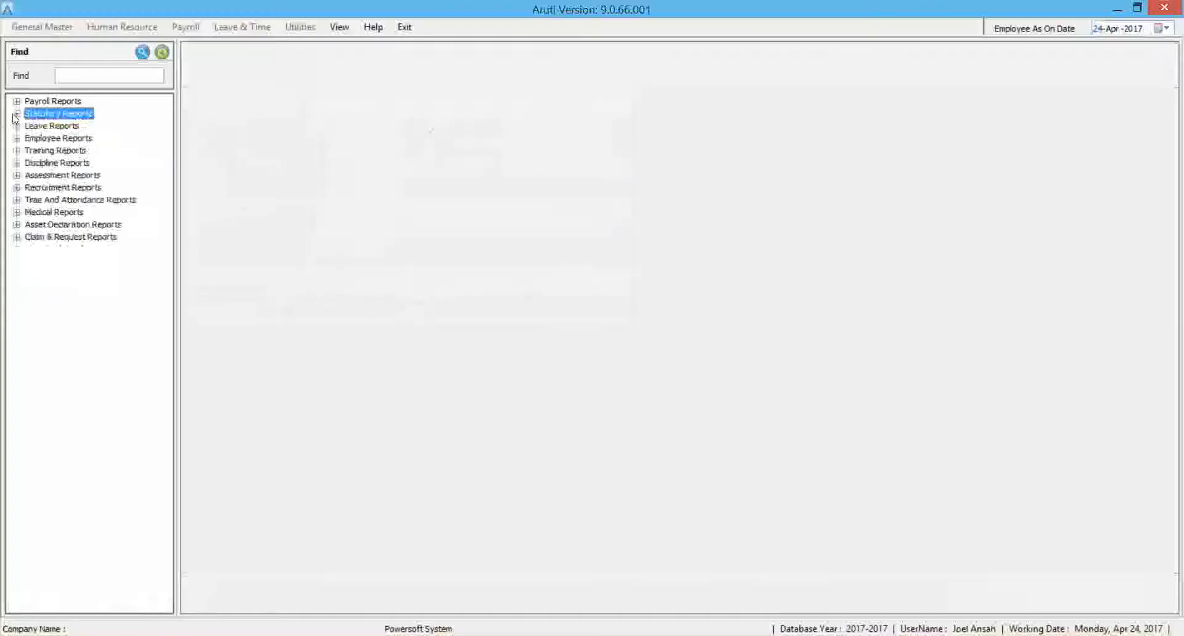
click(17, 101)
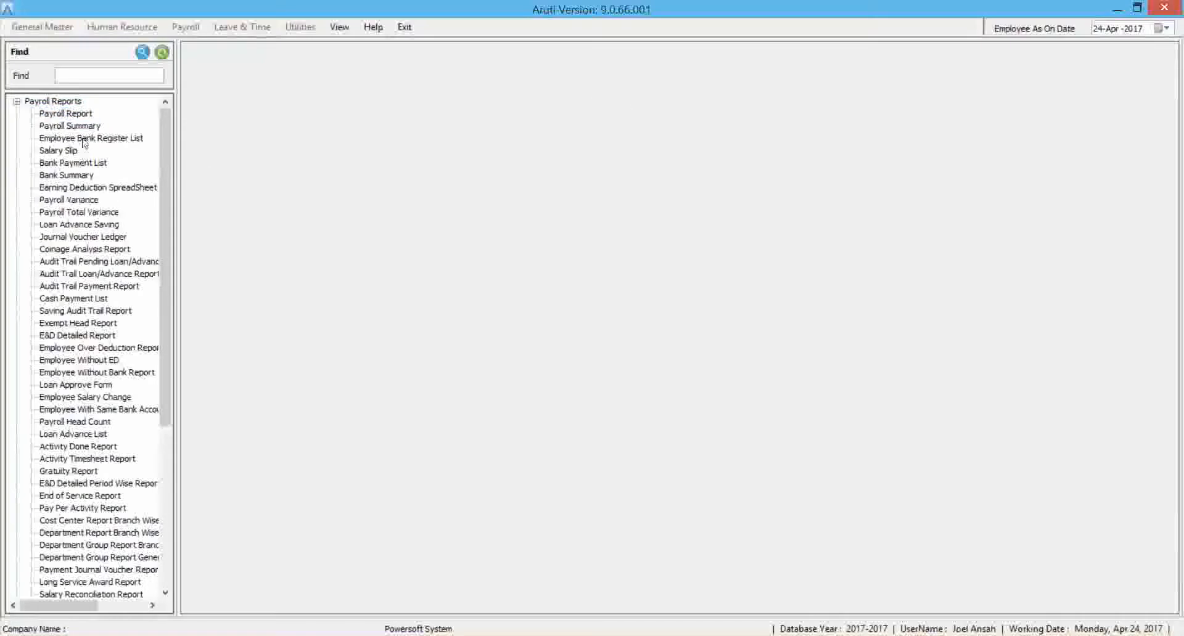
click(73, 162)
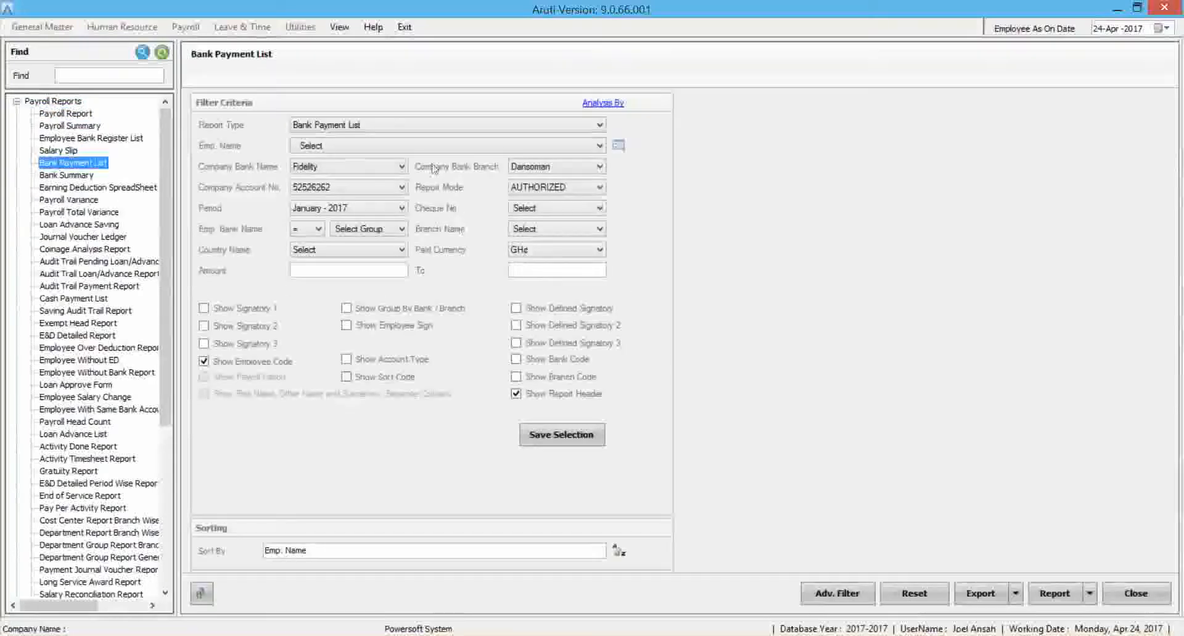
click(1051, 592)
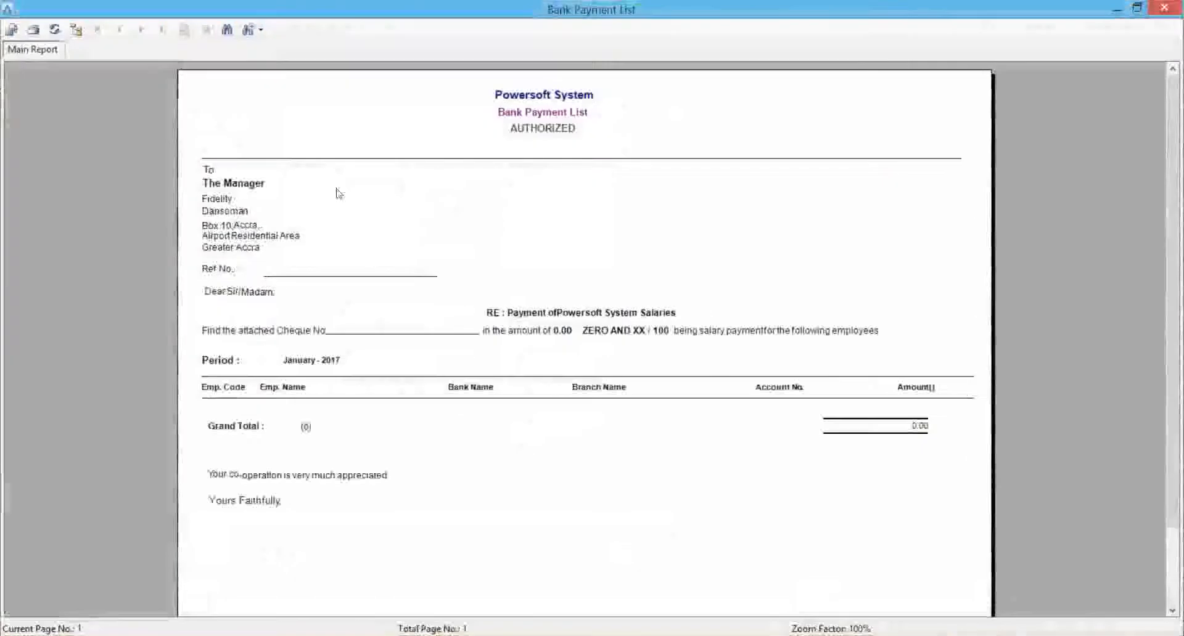
click(1164, 7)
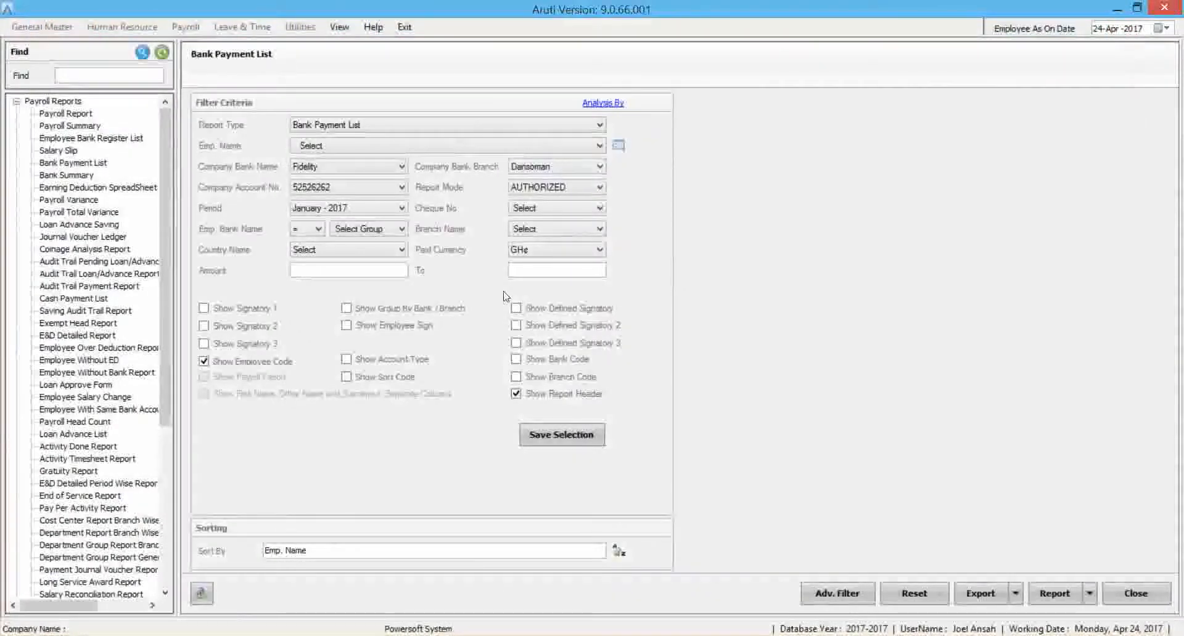
Regenerate the Bank Payment List in AUTHORIZED report mode, check its employee payments and grand total, and close the preview.
click(546, 193)
click(540, 201)
click(1062, 603)
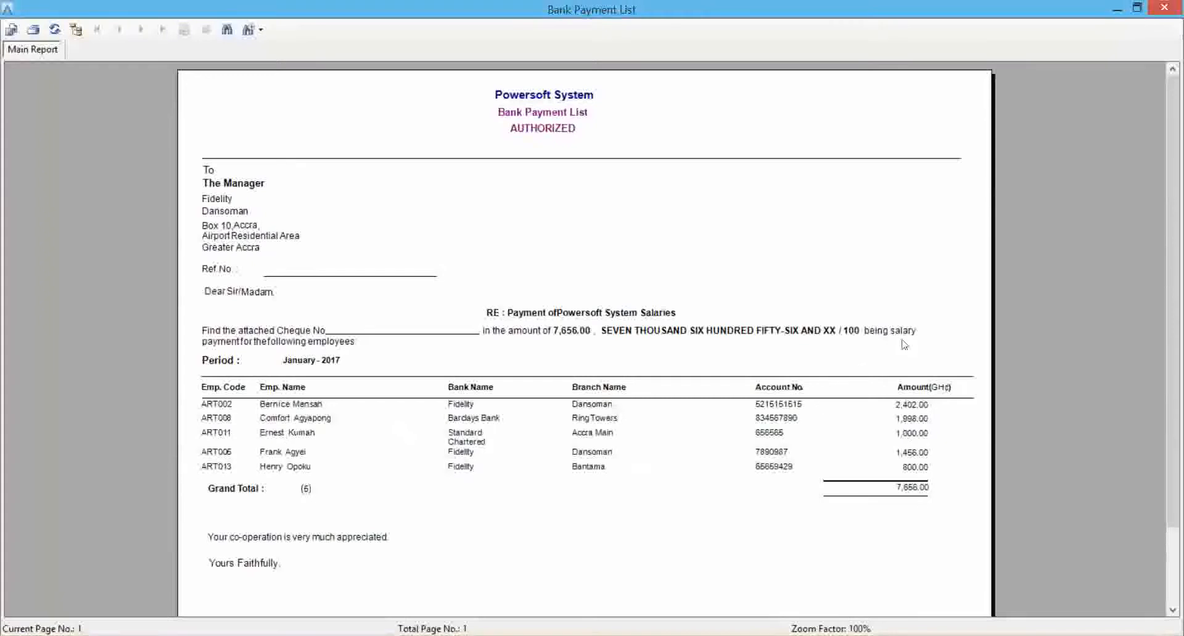
drag(1171, 284, 1103, 108)
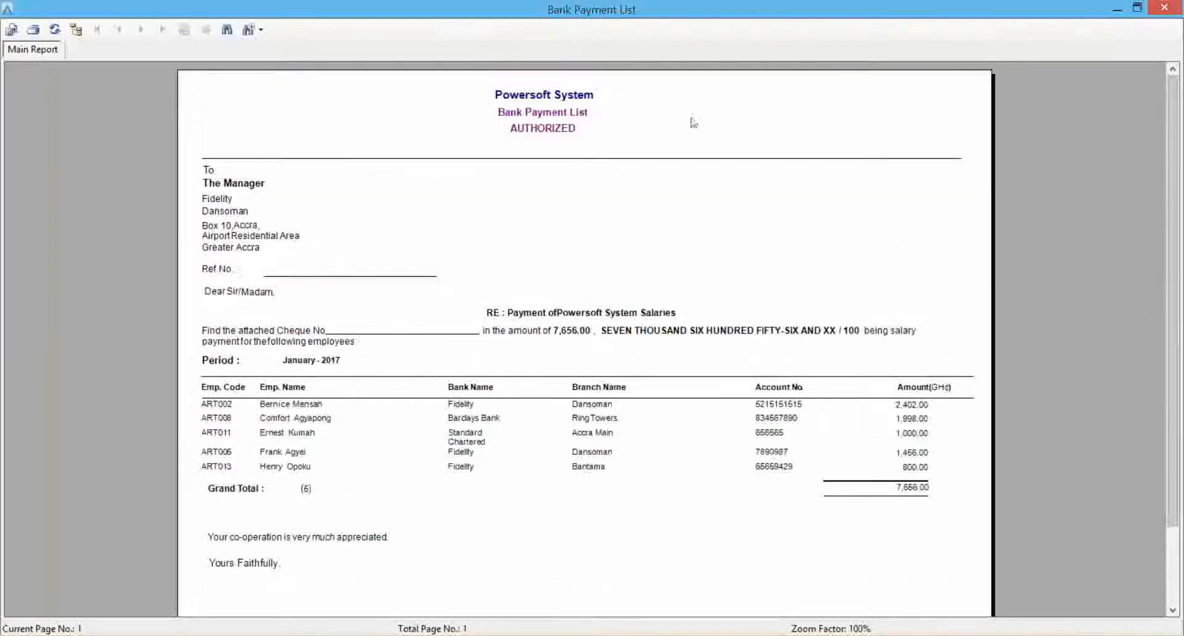
click(1164, 7)
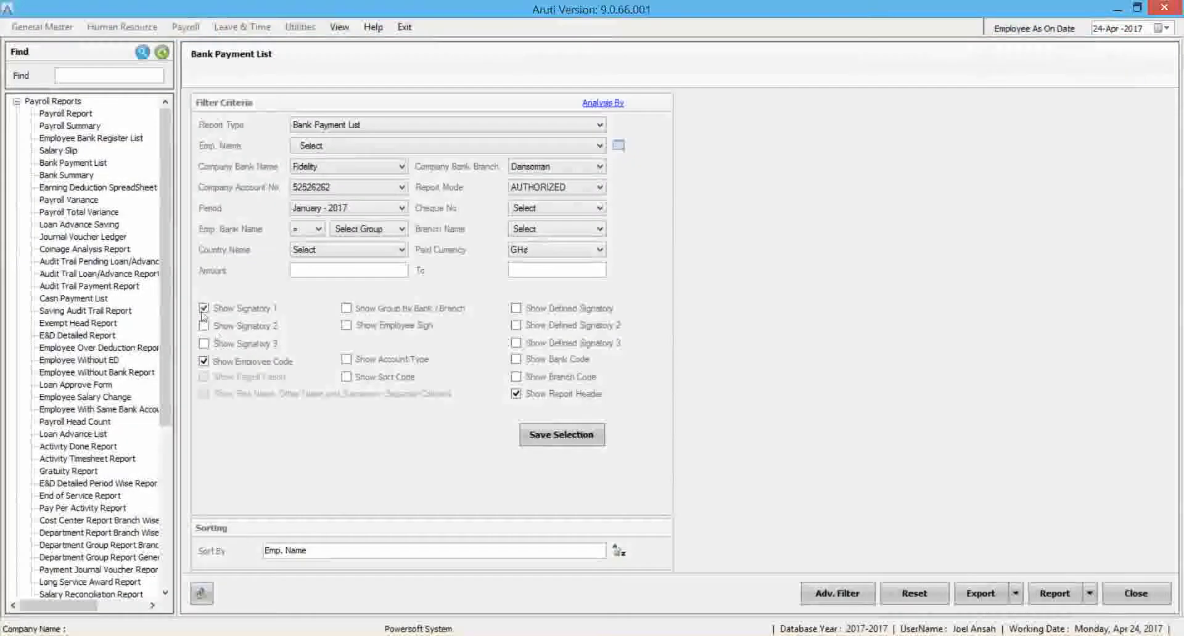
Enable Signatory 1 and 2, bank/branch grouping and employee sign for the Bank Payment List, and check the available report types.
click(346, 308)
click(346, 324)
click(423, 125)
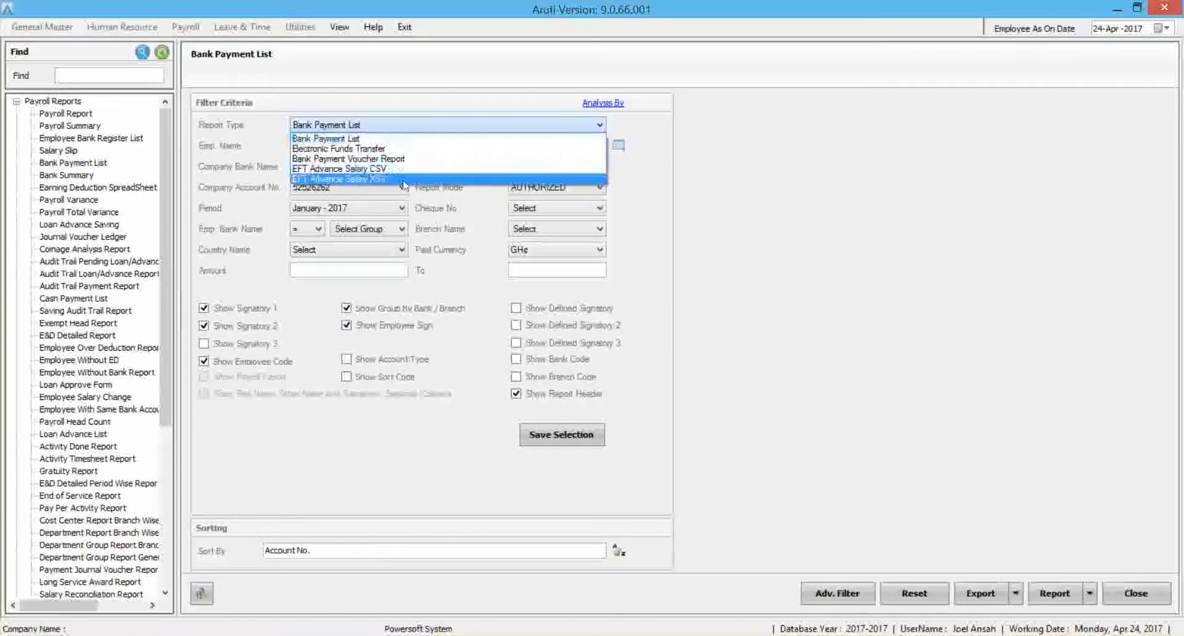
click(821, 315)
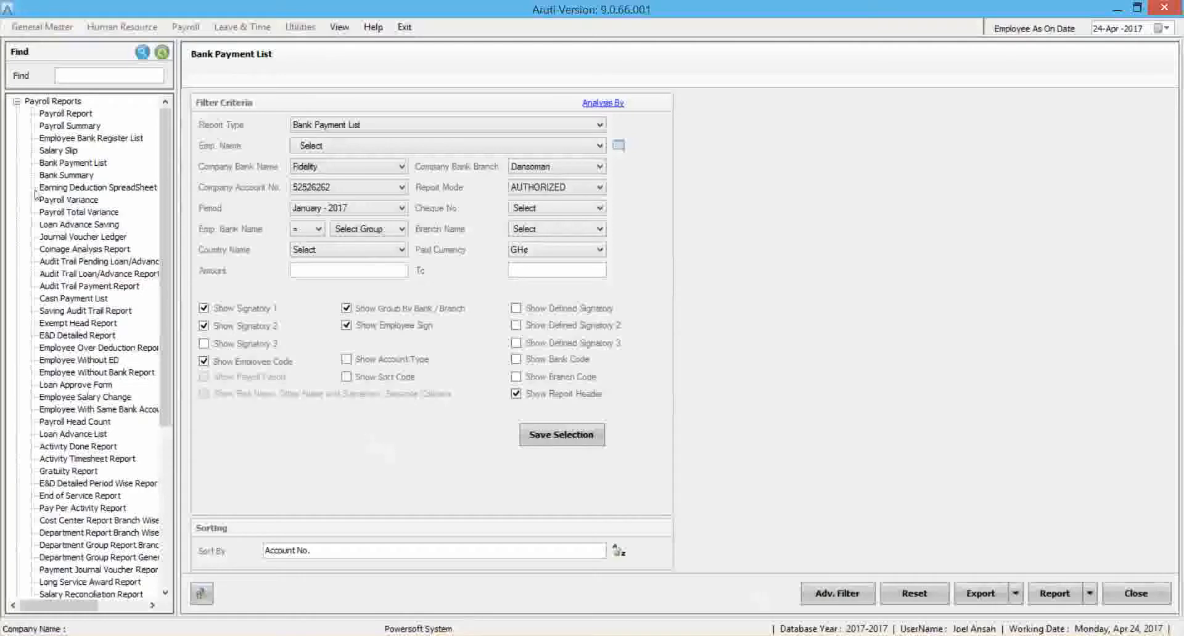
View the Bank Summary options, generate the Payroll Summary for January - 2017 and close its preview.
click(68, 176)
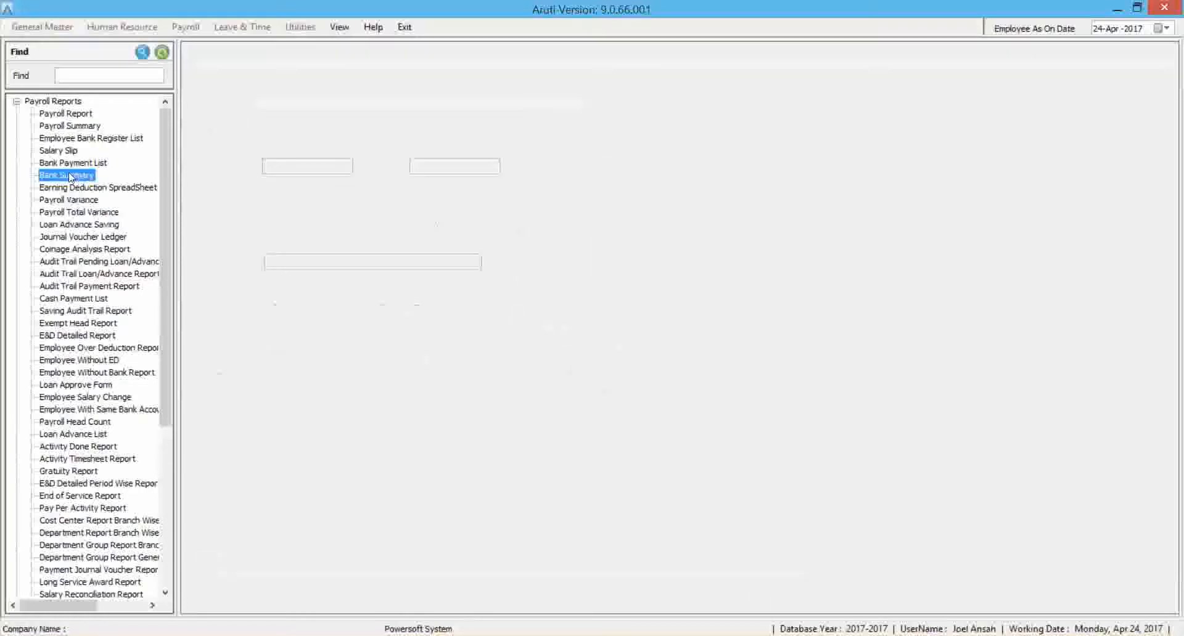
click(71, 127)
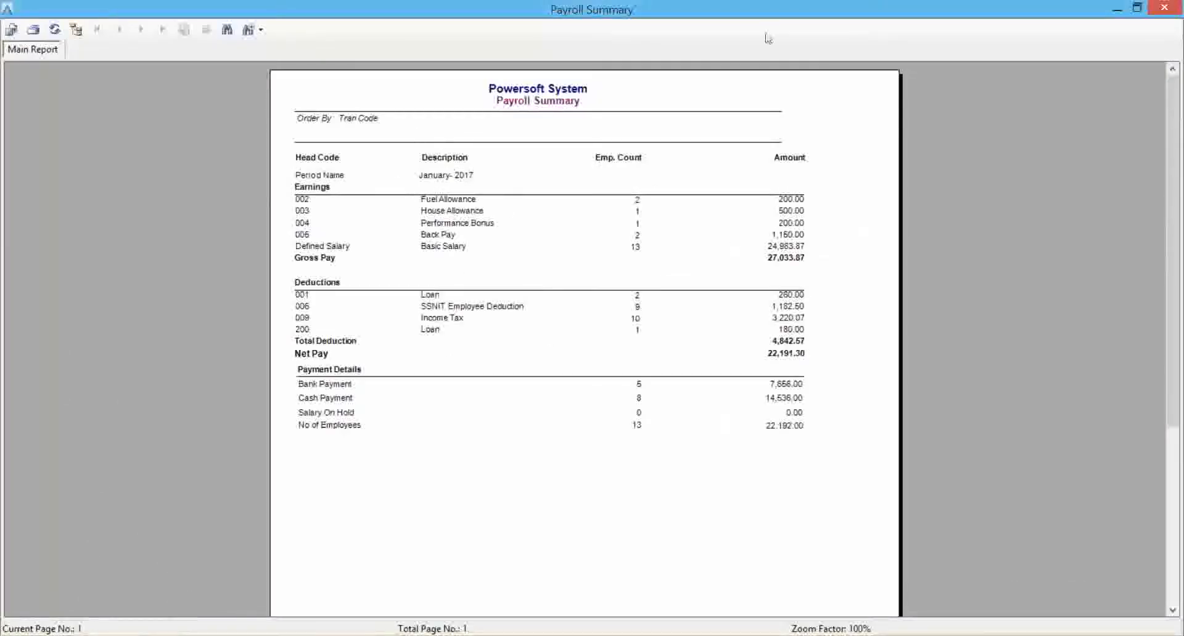
click(1157, 19)
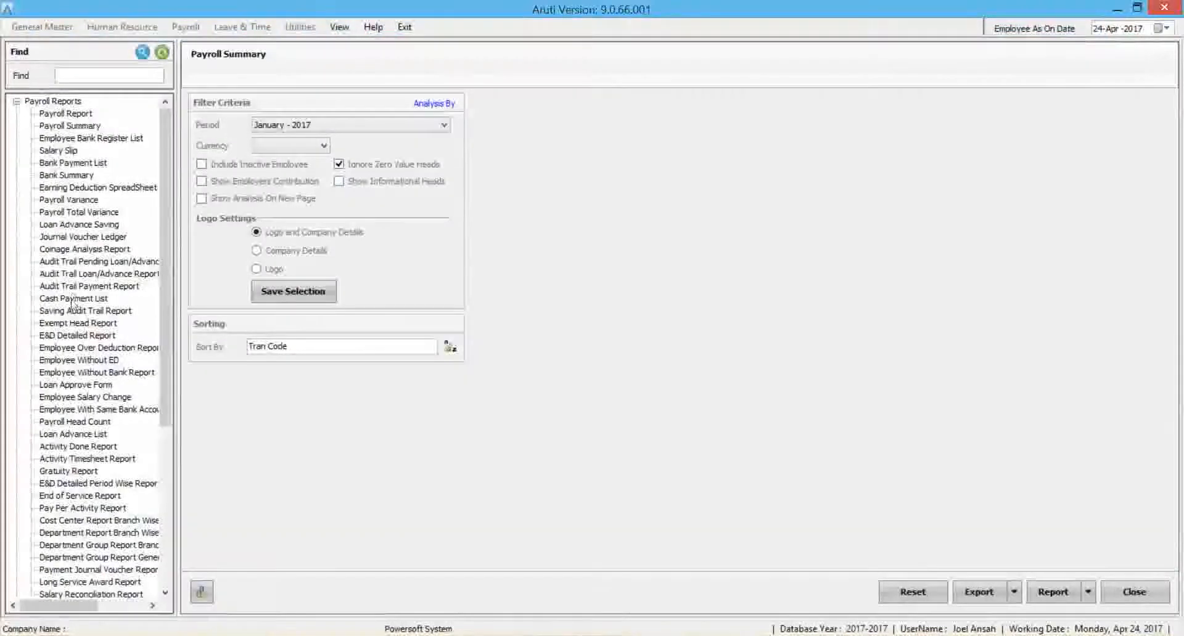
Generate the January - 2017 Cash Payment List for net pay in DRAFT mode and close the preview.
click(73, 298)
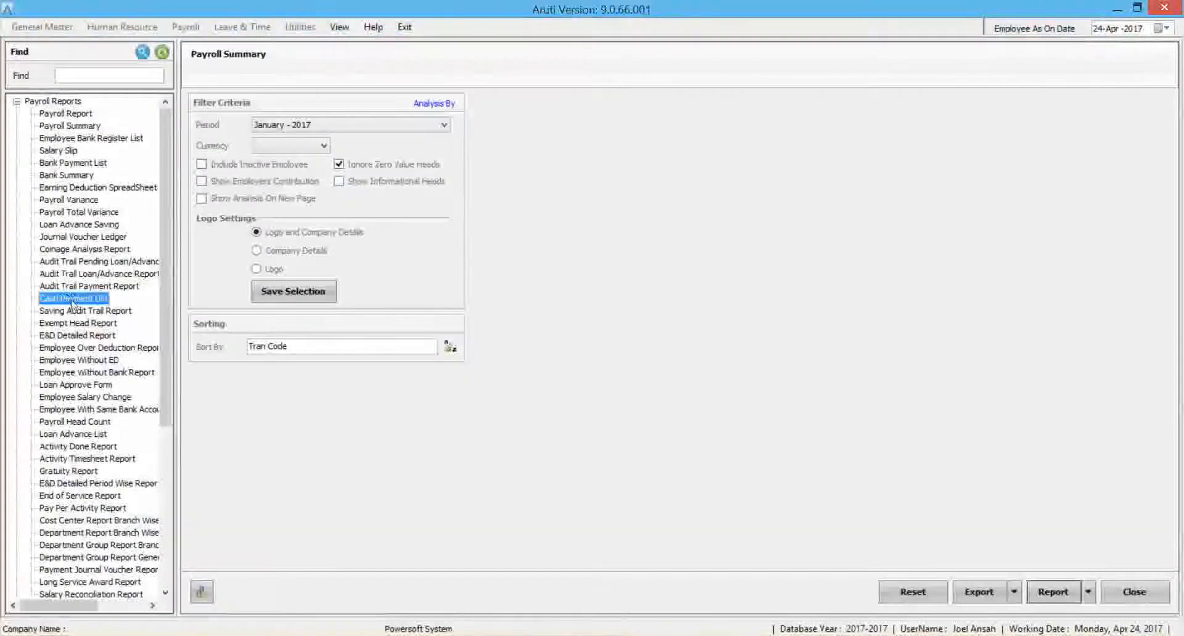
click(1047, 594)
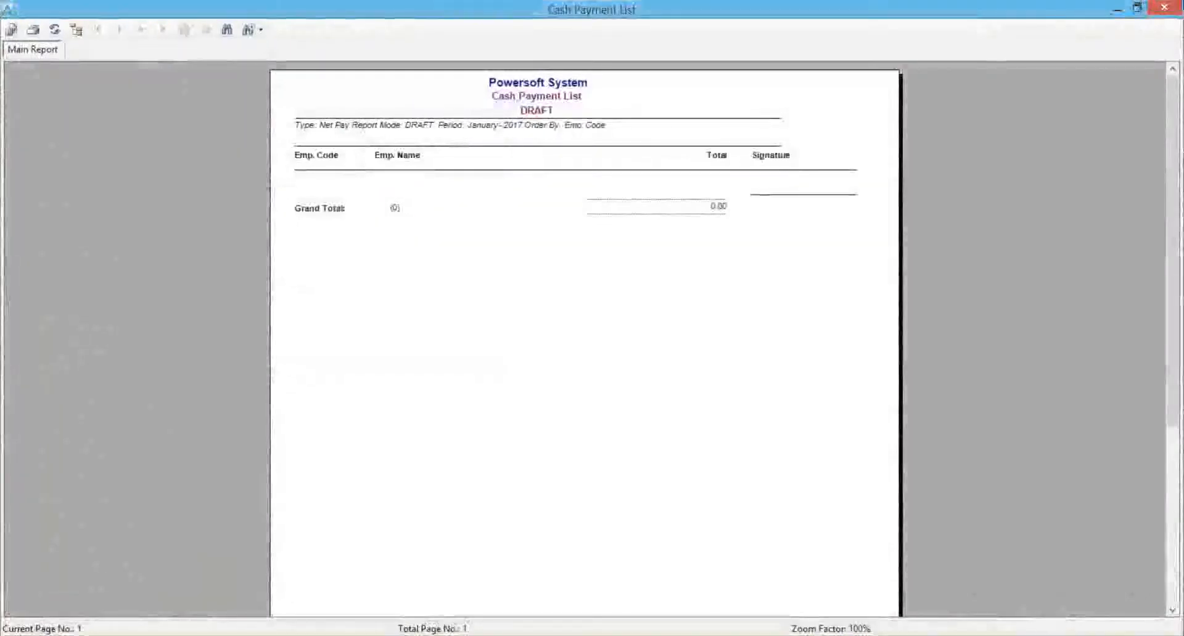
click(1164, 7)
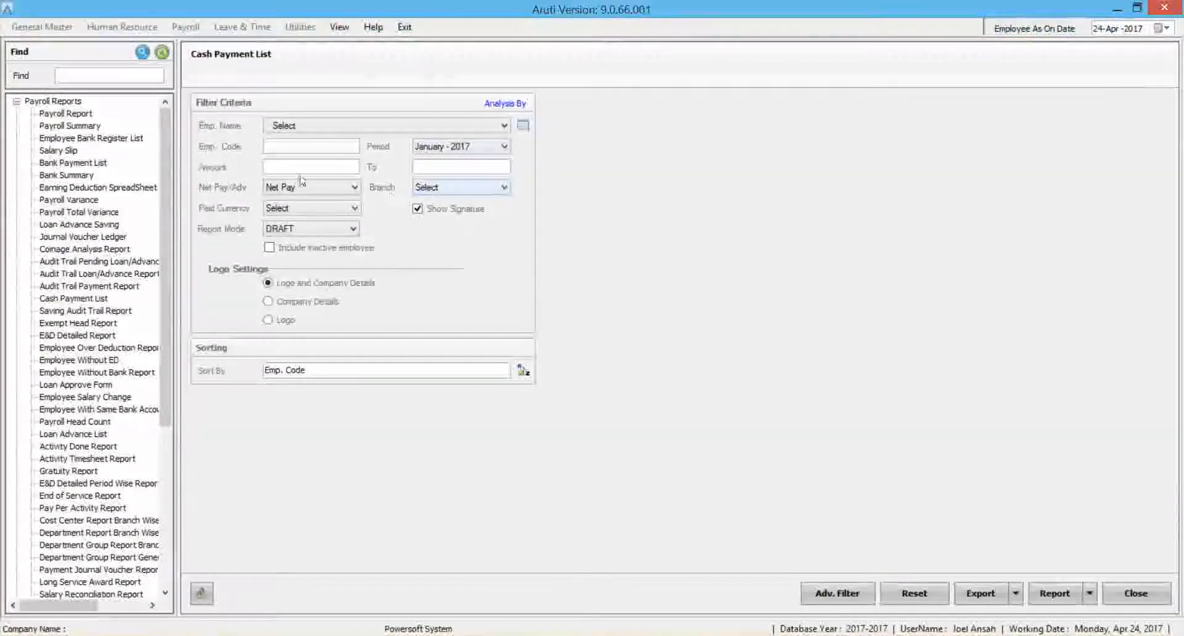
Set the Cash Payment List's report mode to AUTHORIZED, generate it for January - 2017 and close the preview.
click(447, 152)
click(447, 159)
click(288, 228)
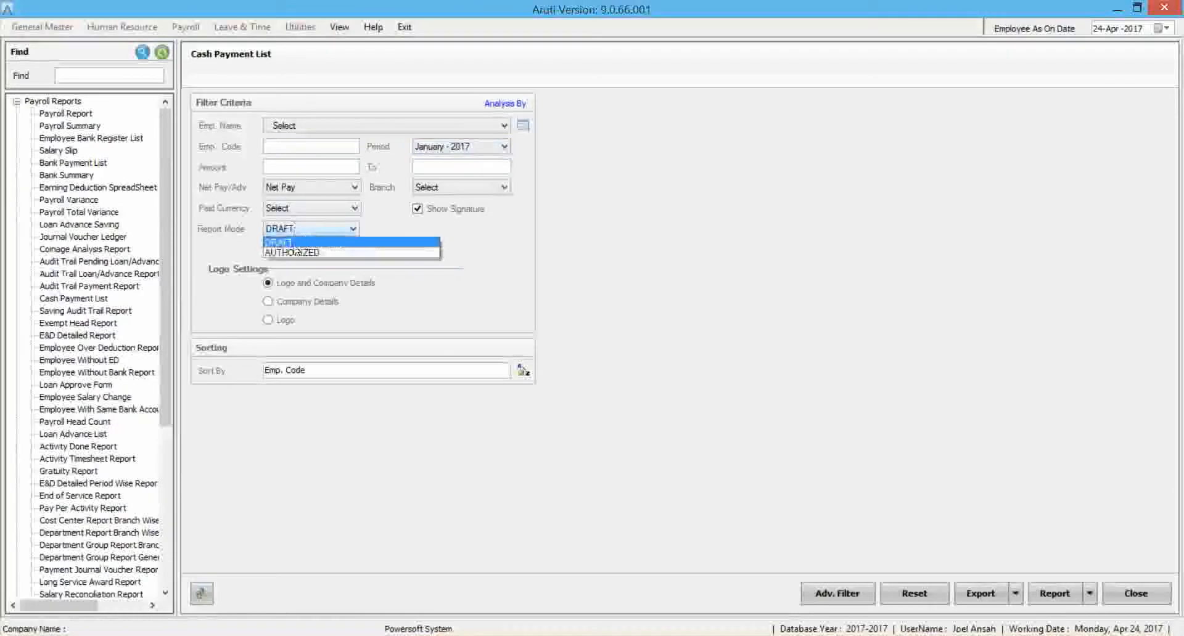
click(290, 250)
click(1055, 593)
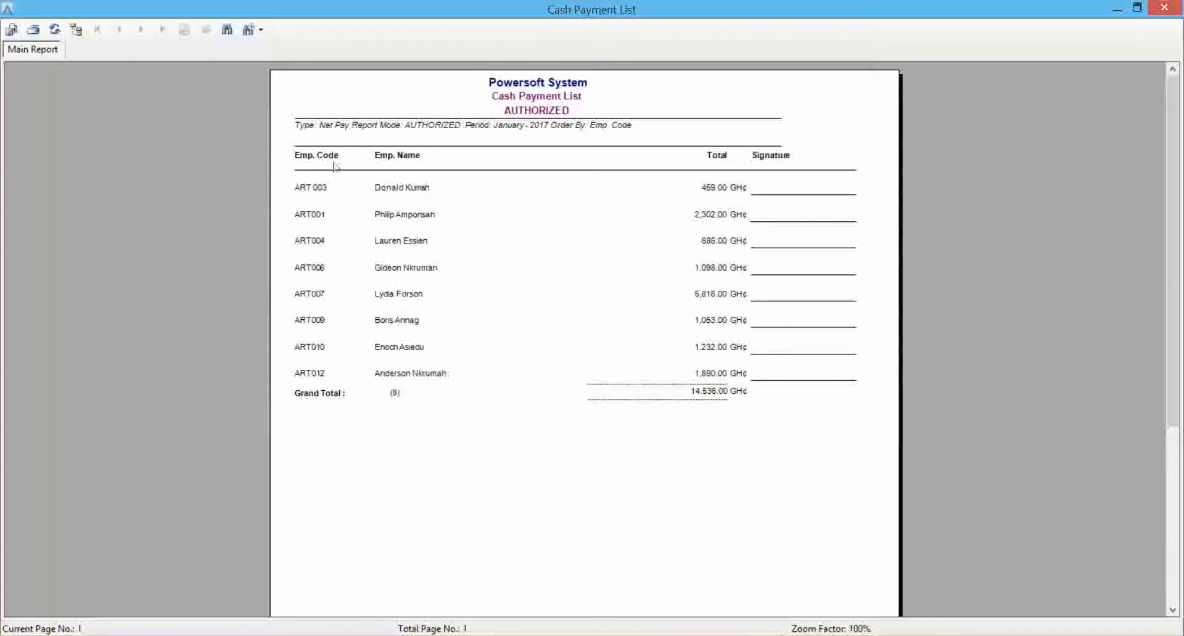
click(1164, 7)
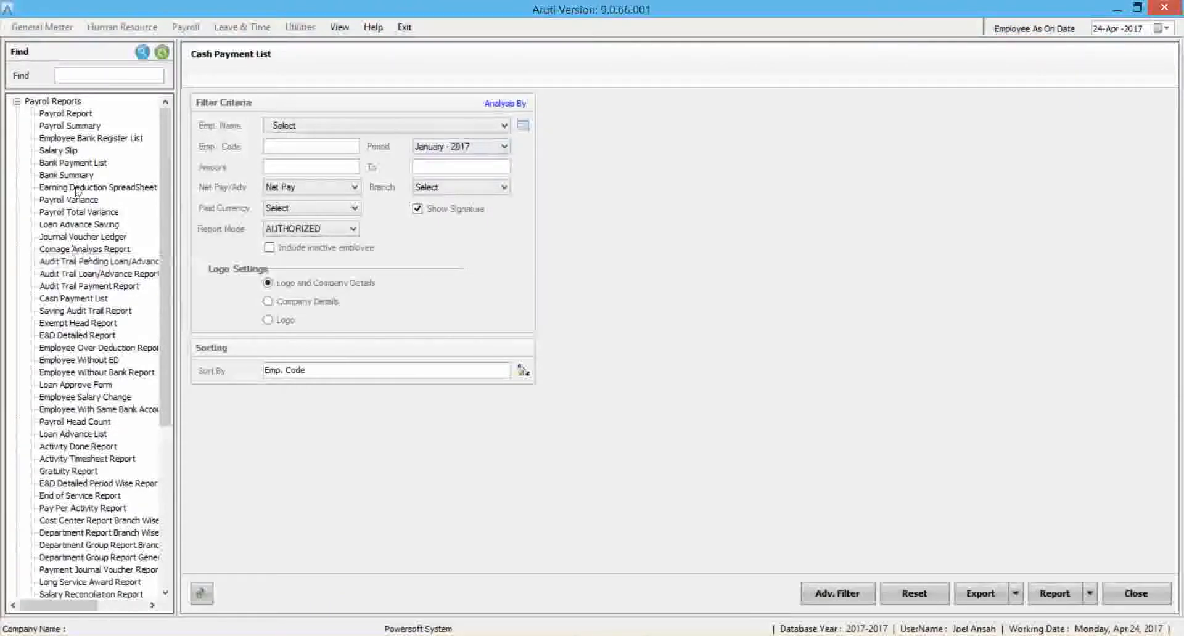
Generate the Journal Voucher Ledger for January - 2017 with the Main Ledger report type and close the preview.
click(78, 238)
click(333, 127)
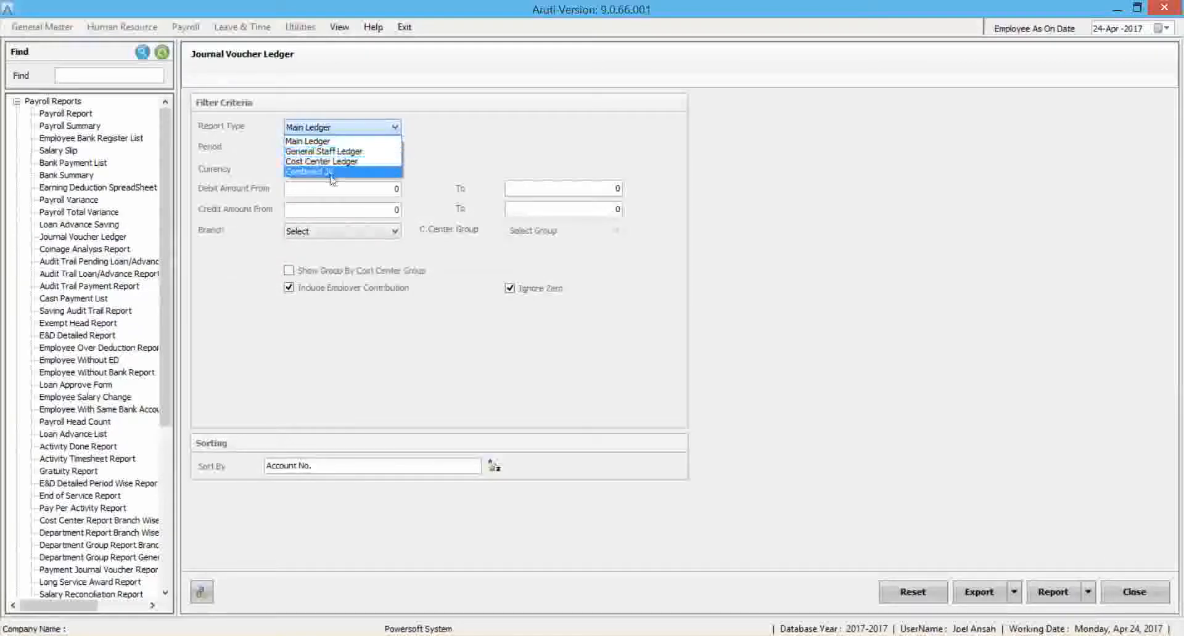
click(330, 151)
click(323, 128)
click(323, 143)
click(1051, 592)
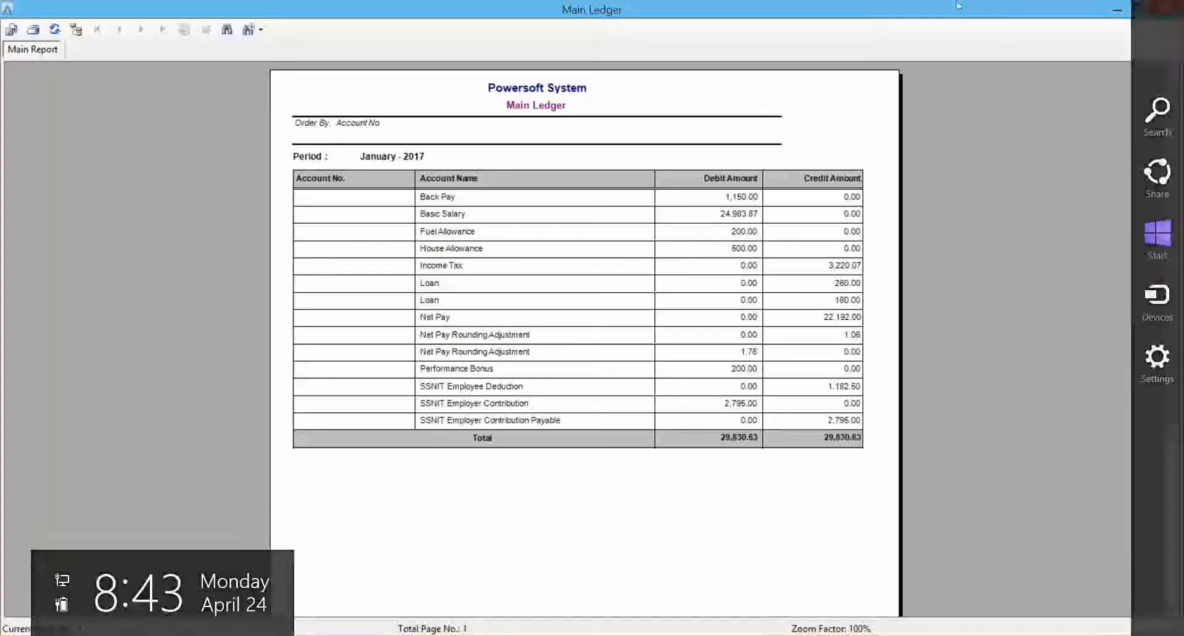
click(1165, 6)
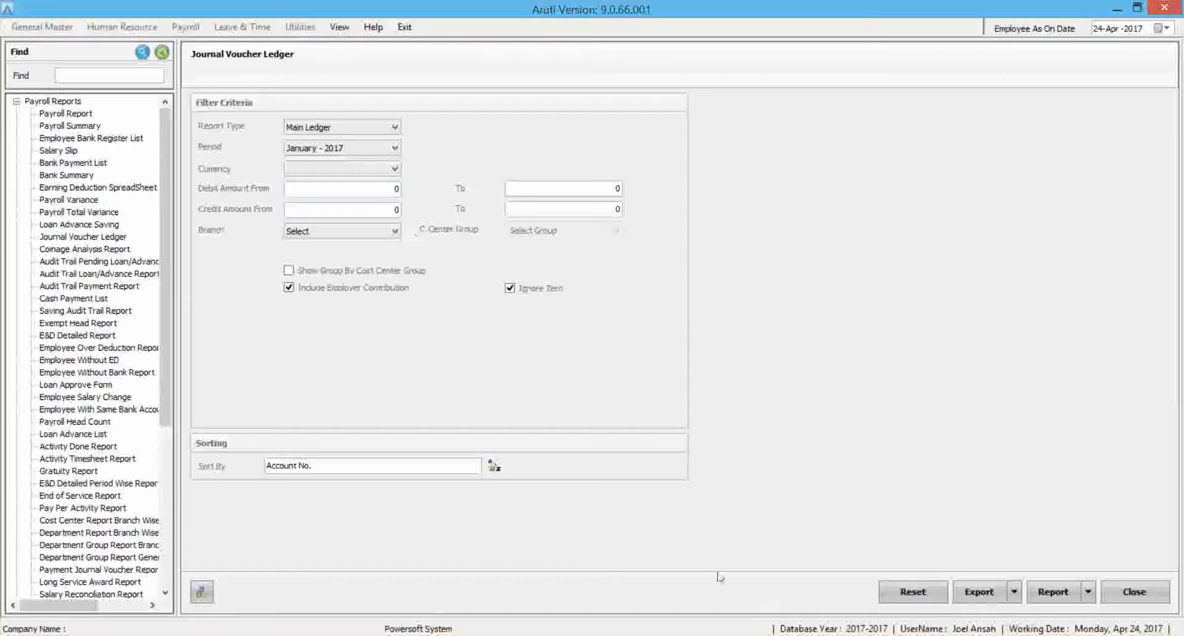
Leave the reports view and open the Leave Information section.
click(339, 26)
click(350, 47)
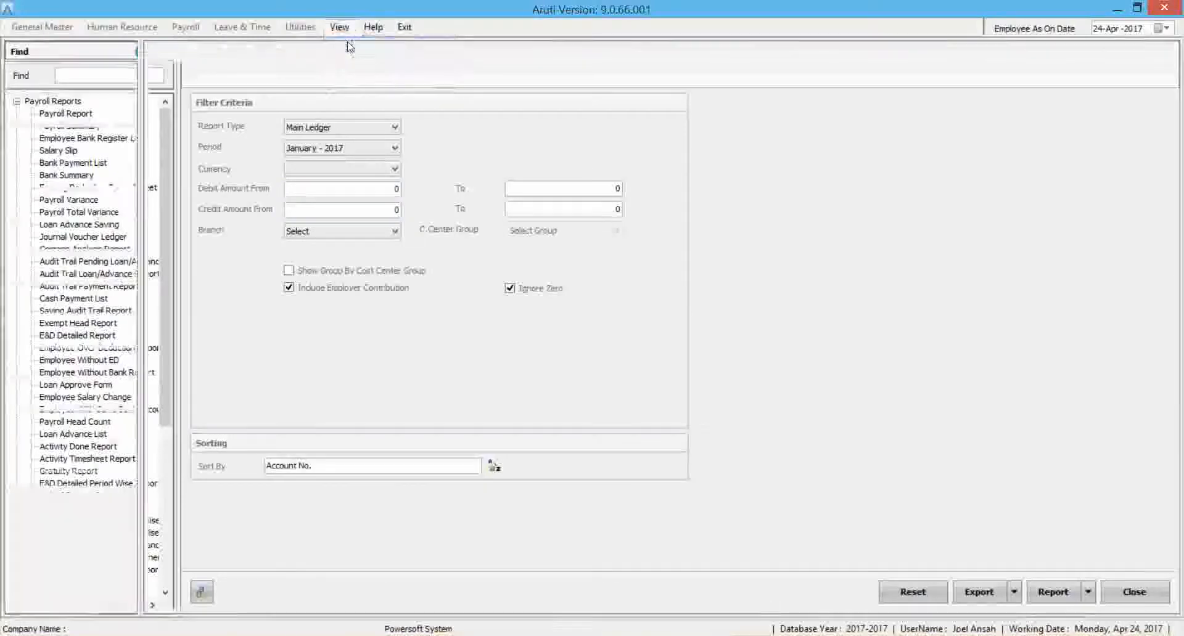
click(242, 26)
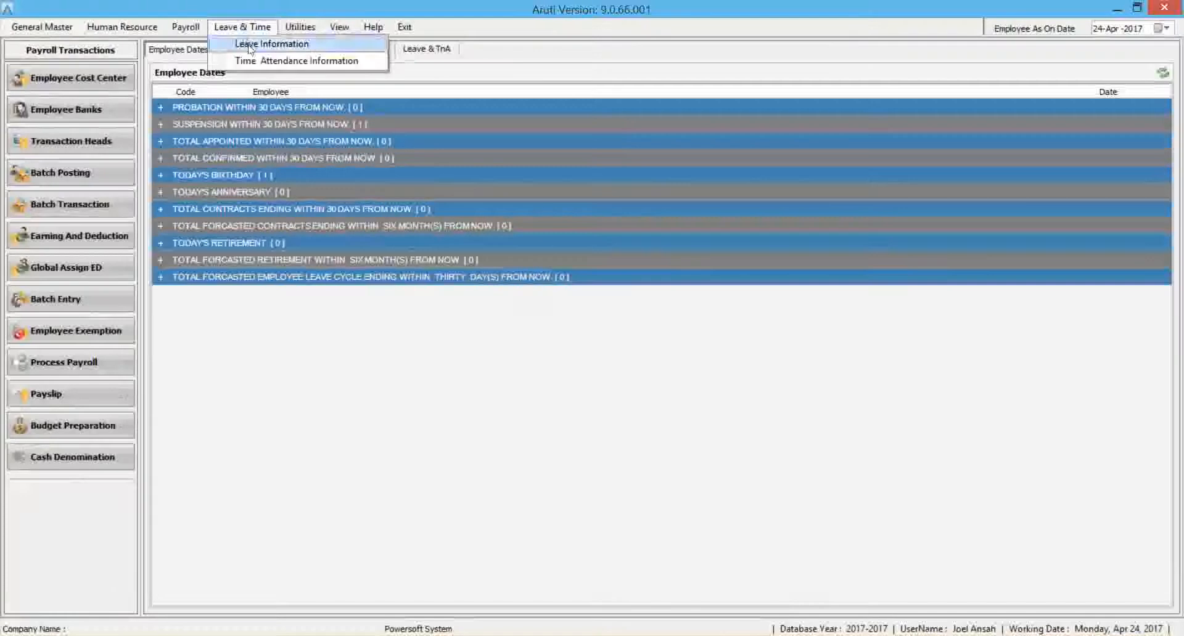
click(271, 44)
View the Leave Types List and the Approver Level List, closing each one after review.
click(58, 77)
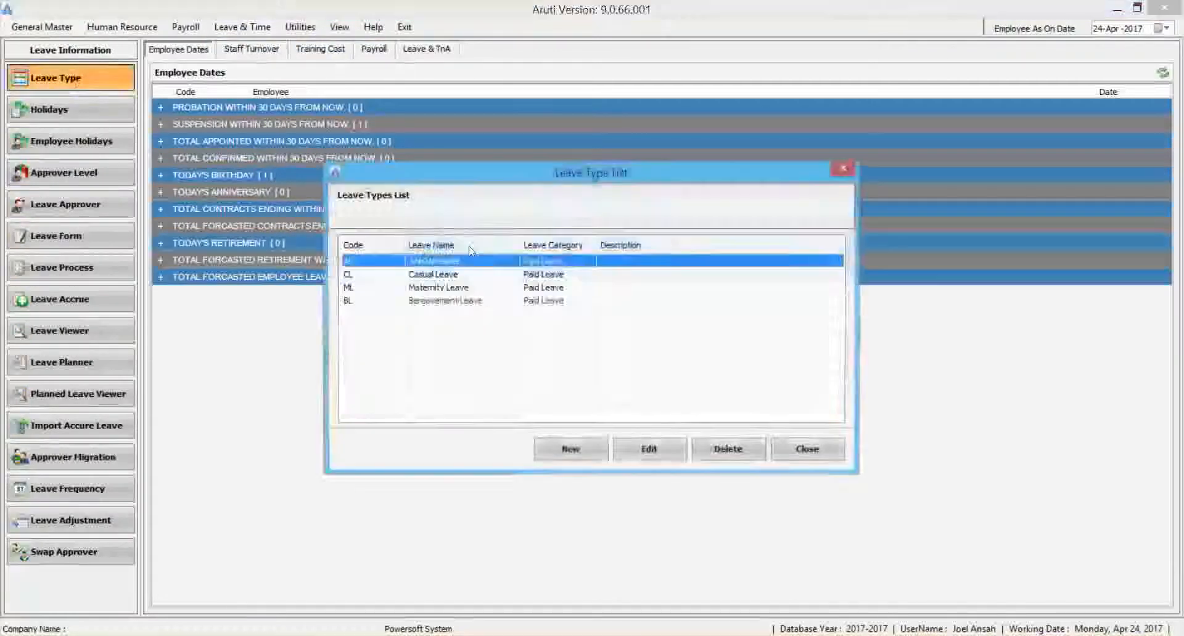
click(807, 449)
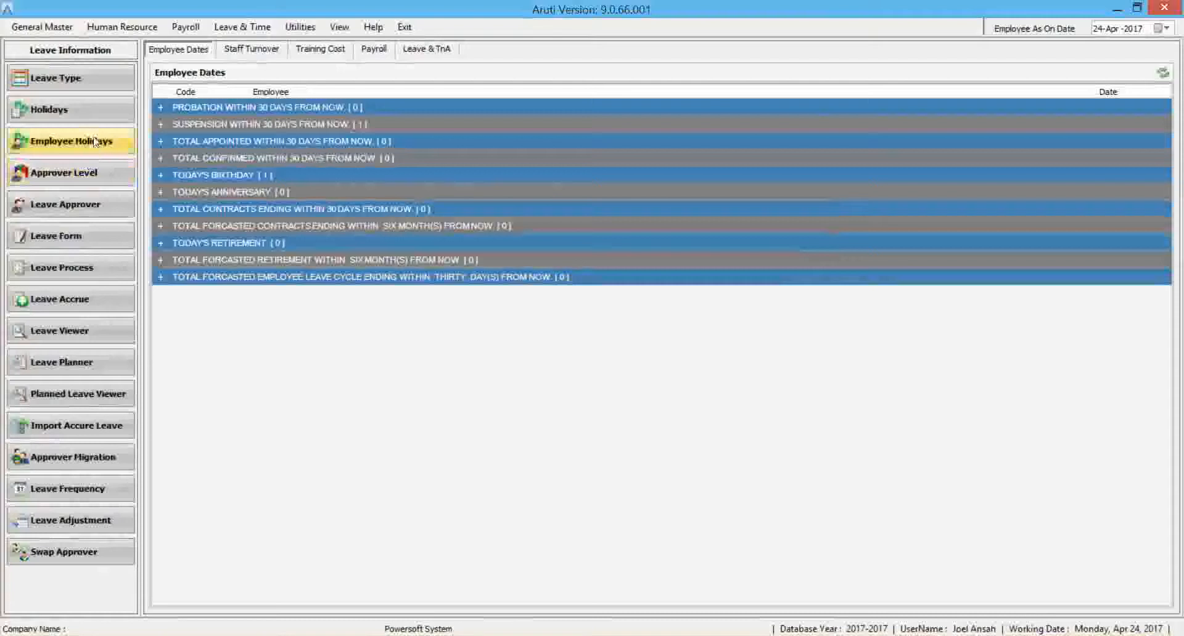
click(96, 175)
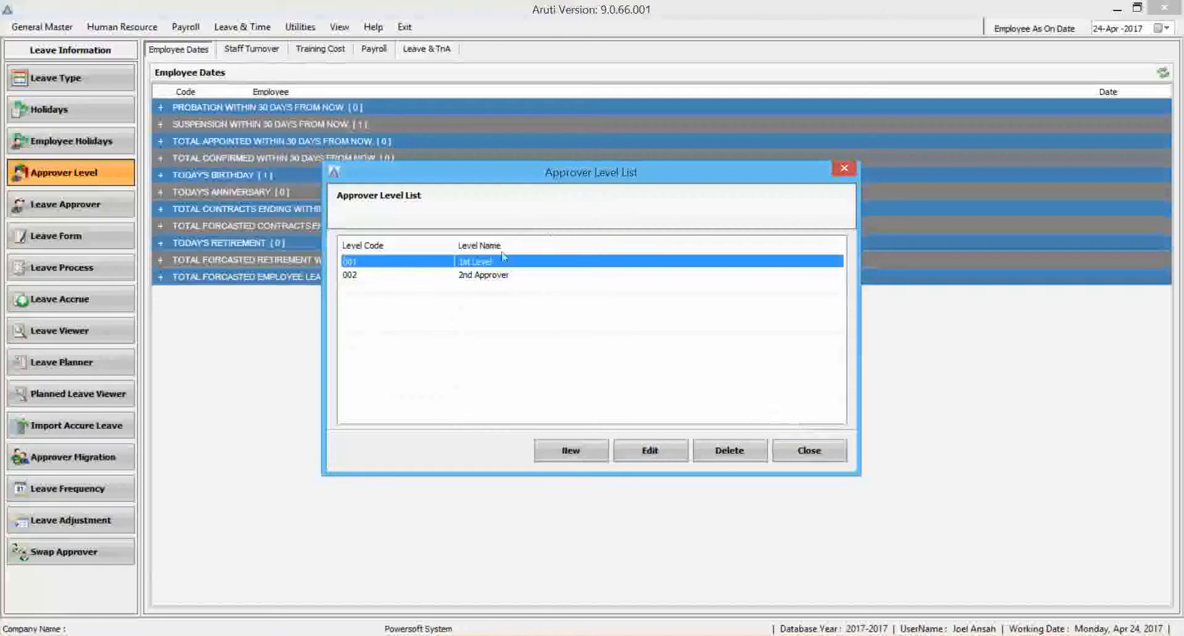
click(809, 450)
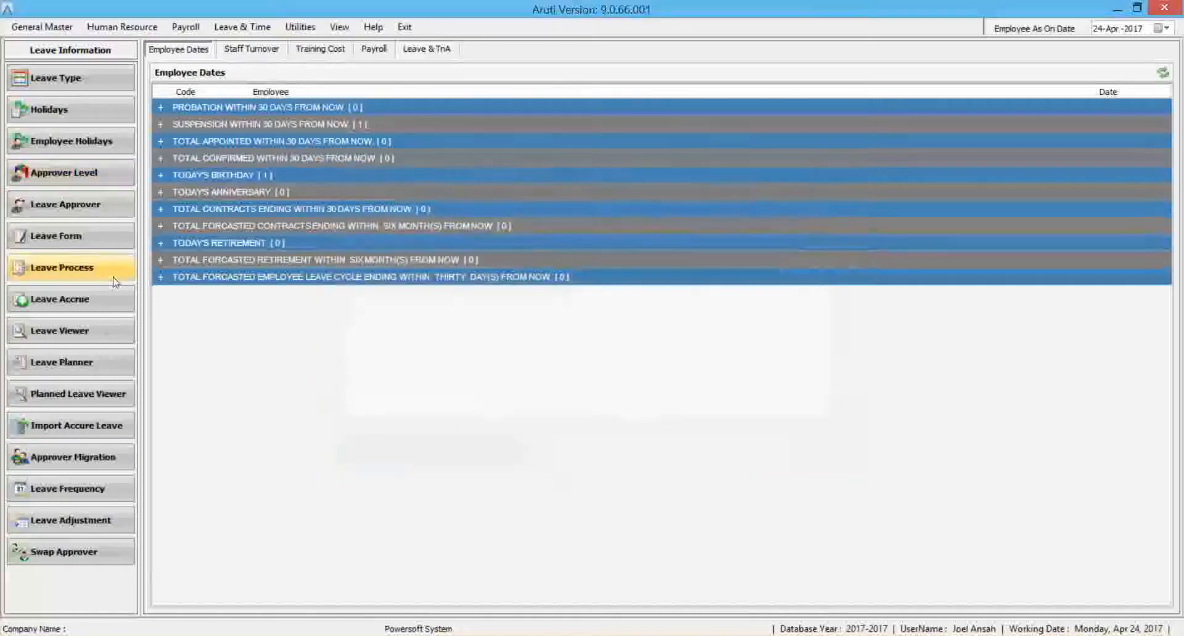
View the Leave Approvers List and the Leave Accrue form, closing each one after review.
click(79, 206)
click(338, 301)
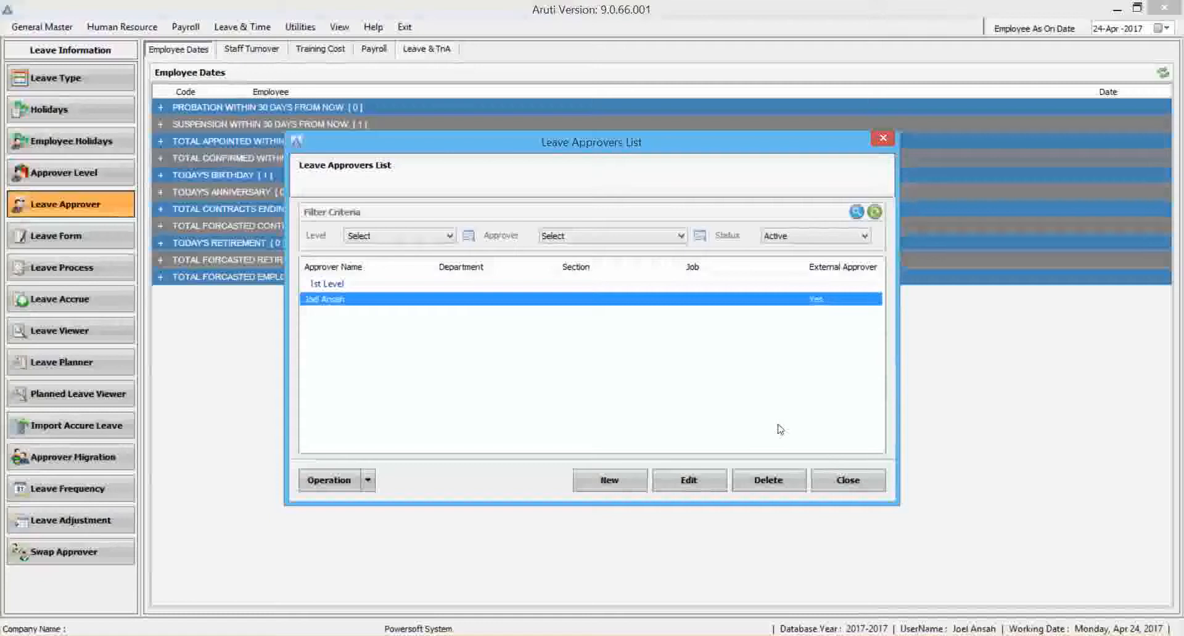
click(849, 481)
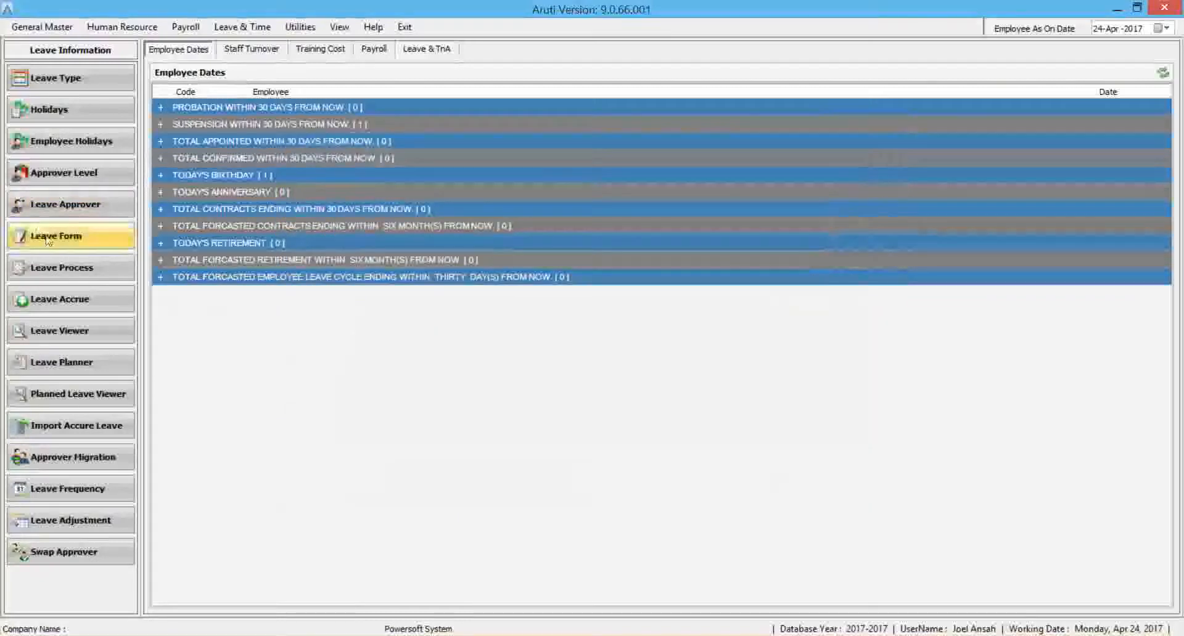
click(96, 307)
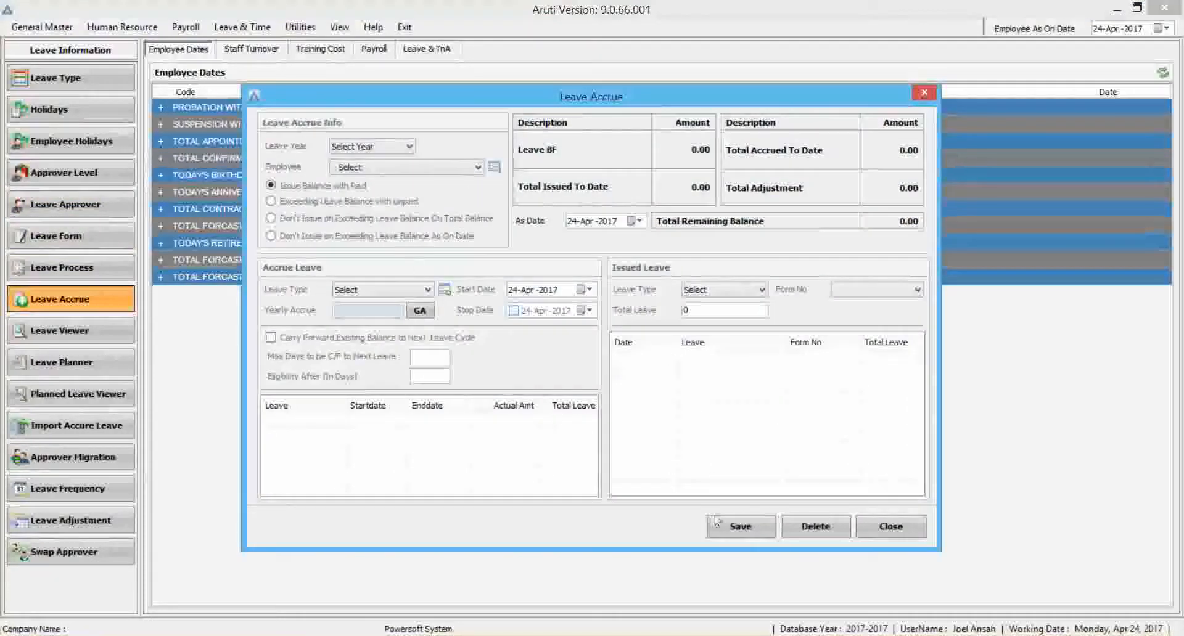
click(915, 529)
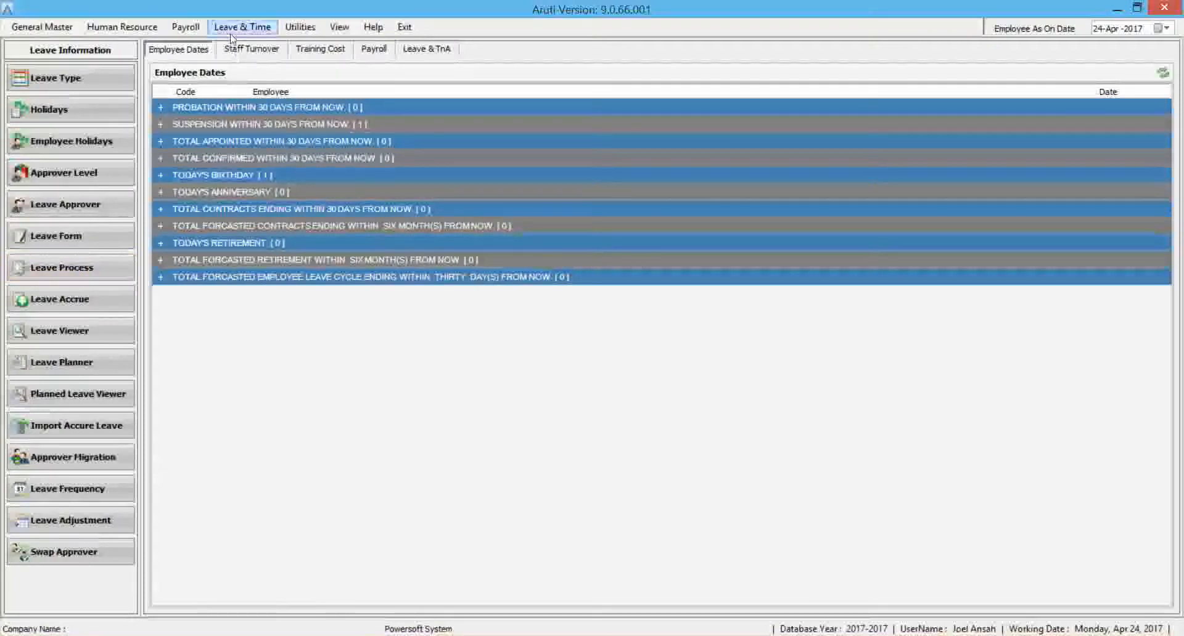
Switch to the report view and open the Employee Leave Balance List from the leave reports.
click(333, 28)
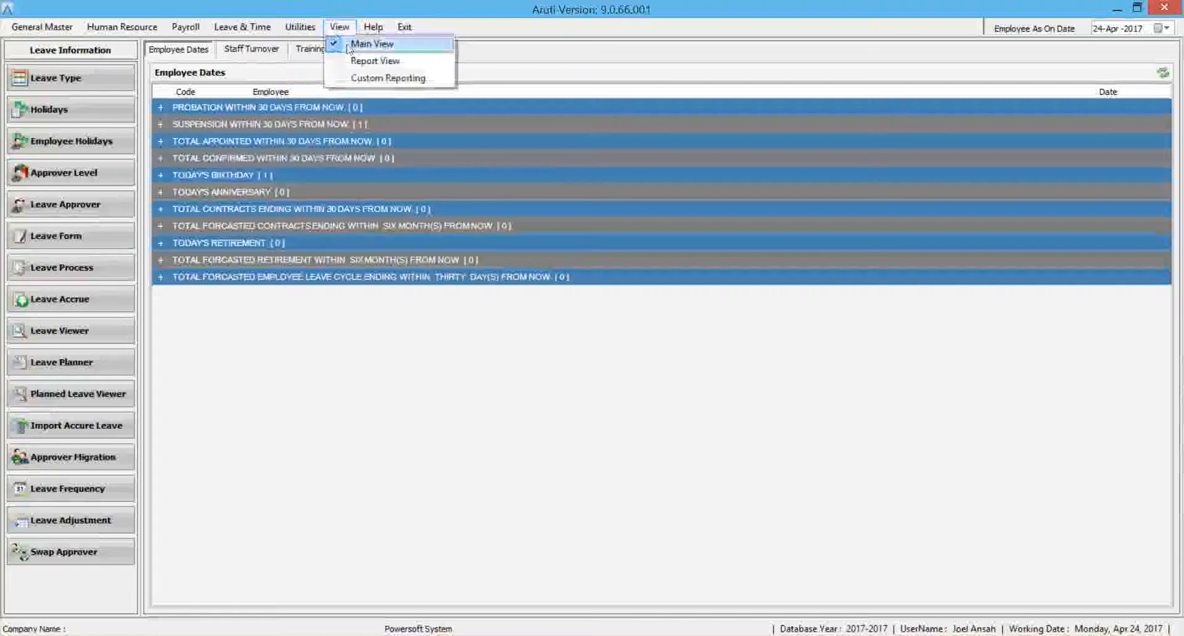
click(357, 59)
click(16, 102)
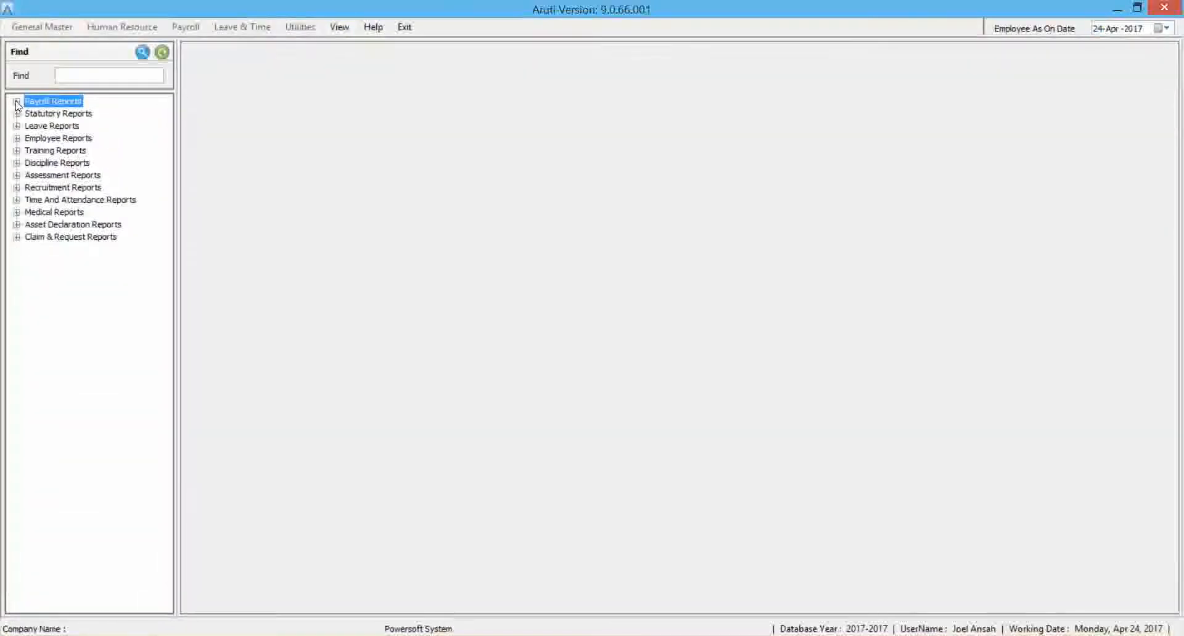
click(16, 126)
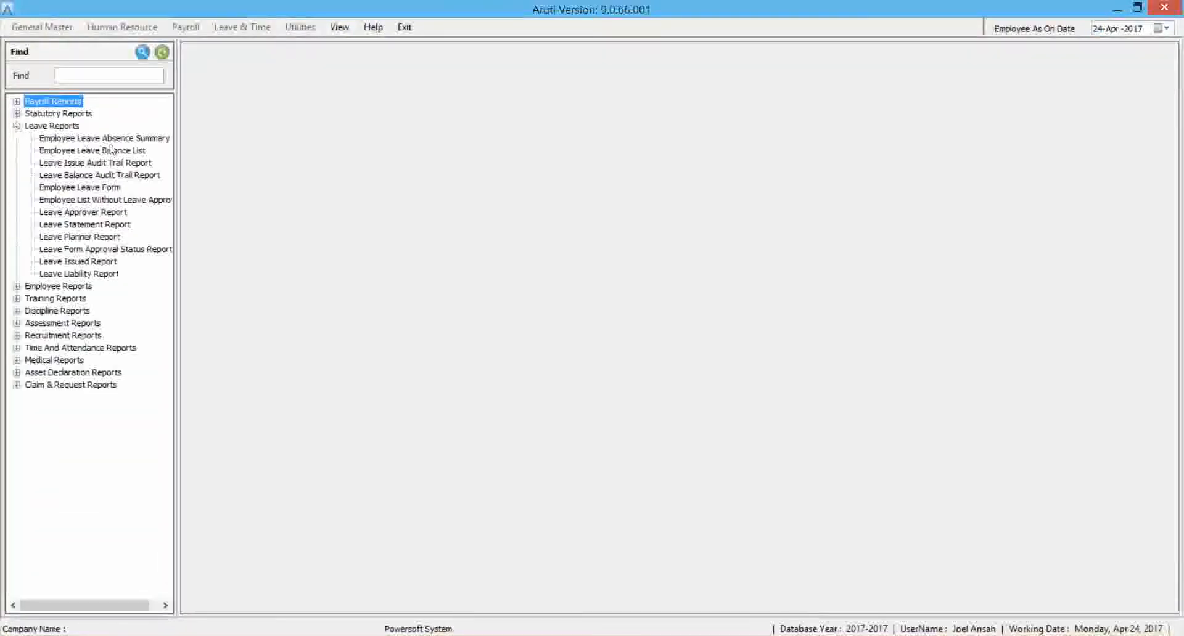
click(110, 150)
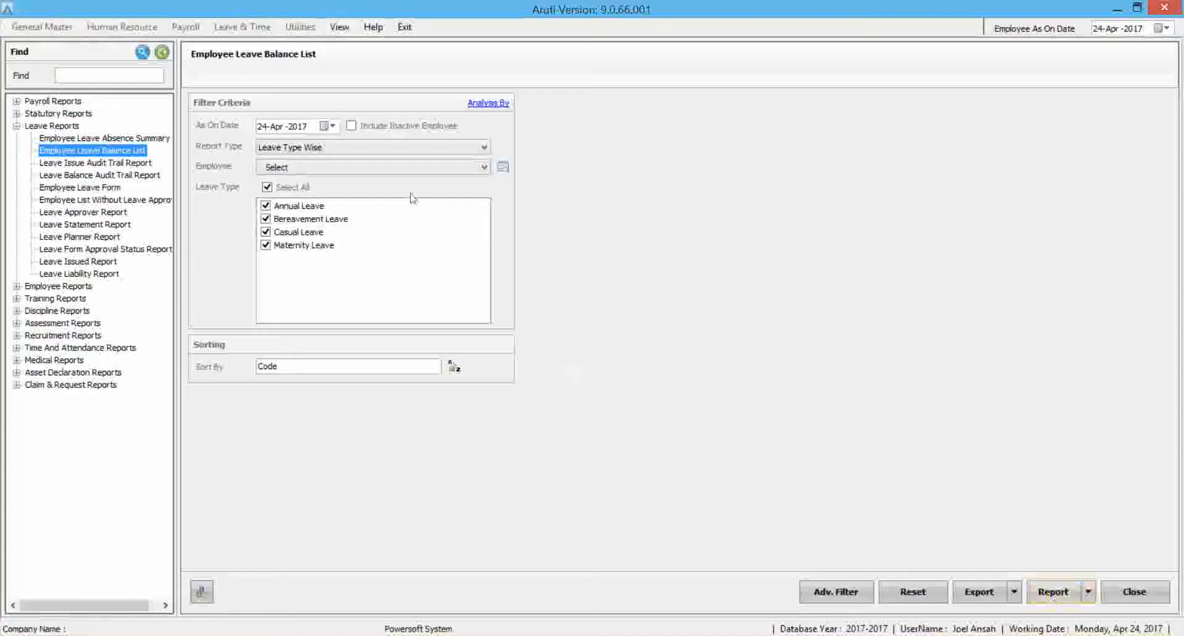
Set the Employee Leave Balance List's as-on date to 31-Dec-2017 and generate the report.
click(332, 127)
click(420, 148)
click(420, 148)
click(420, 148)
click(420, 148)
click(420, 148)
click(420, 148)
click(420, 148)
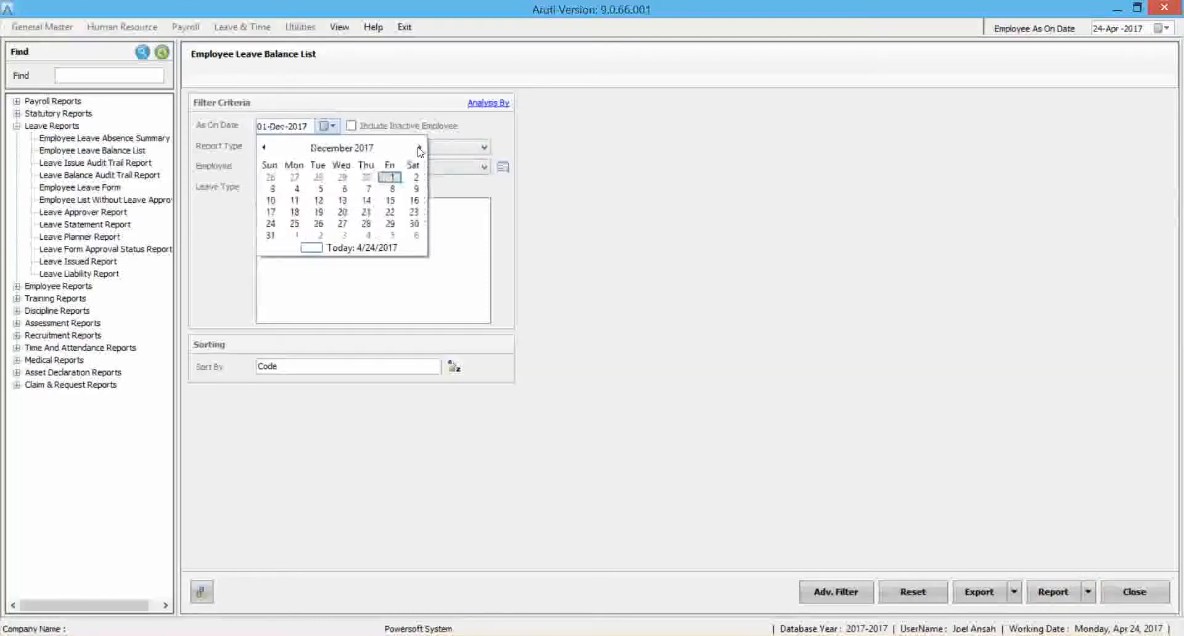
click(270, 235)
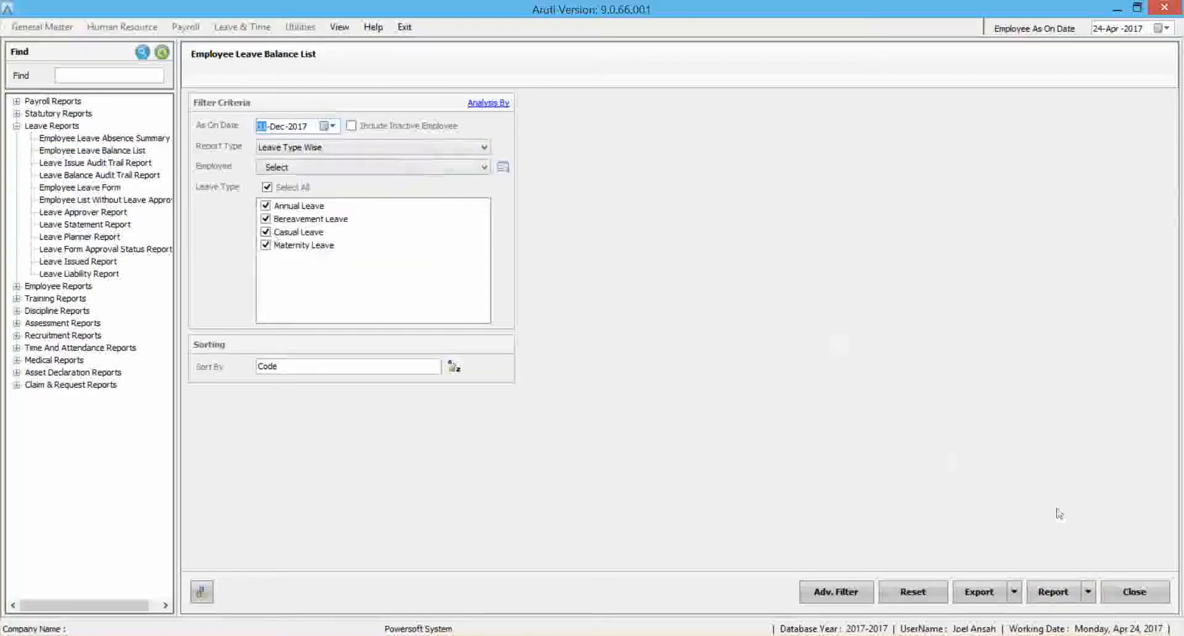
click(1052, 592)
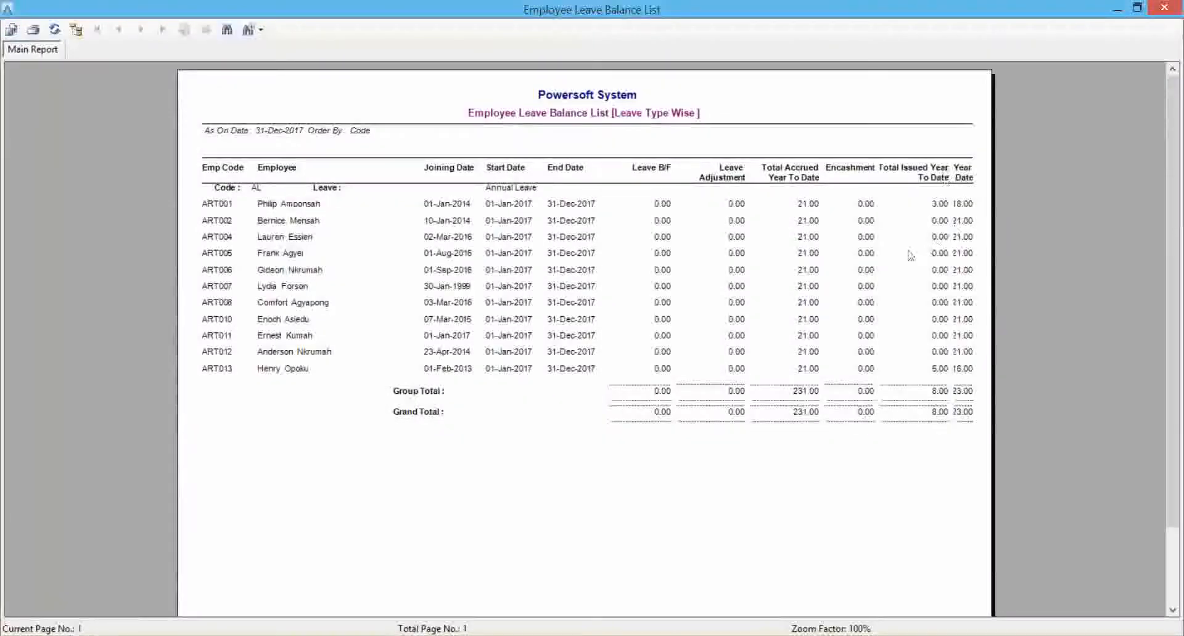
Examine the leave cycle dates, issued days and remaining balances in the leave balance report and close the preview.
click(497, 207)
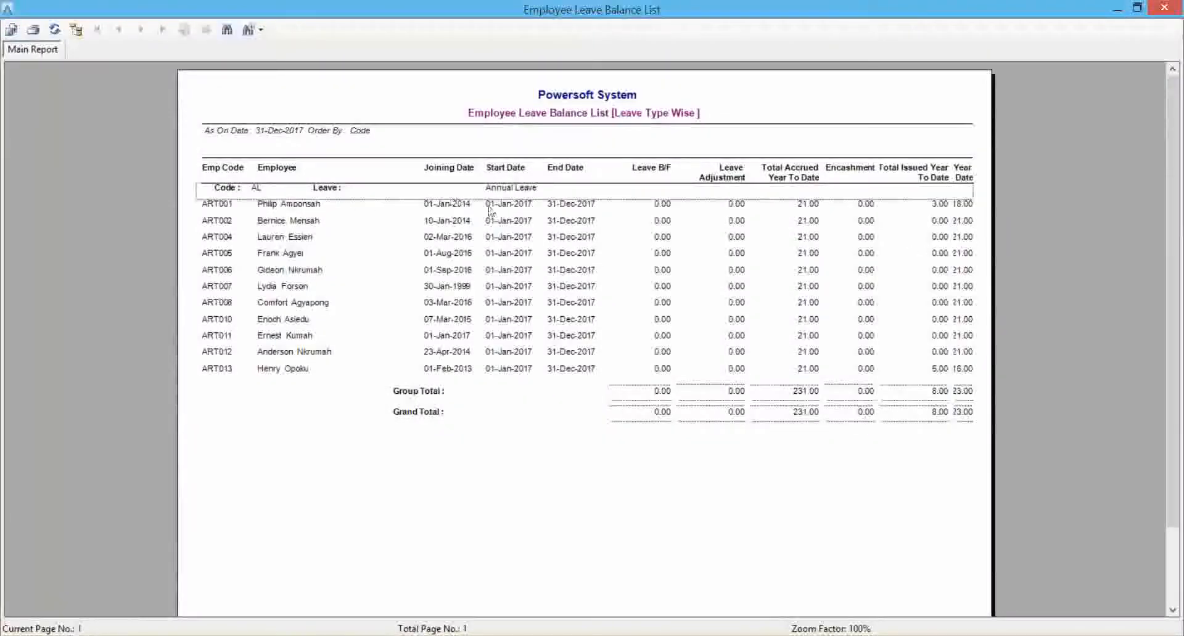
click(561, 212)
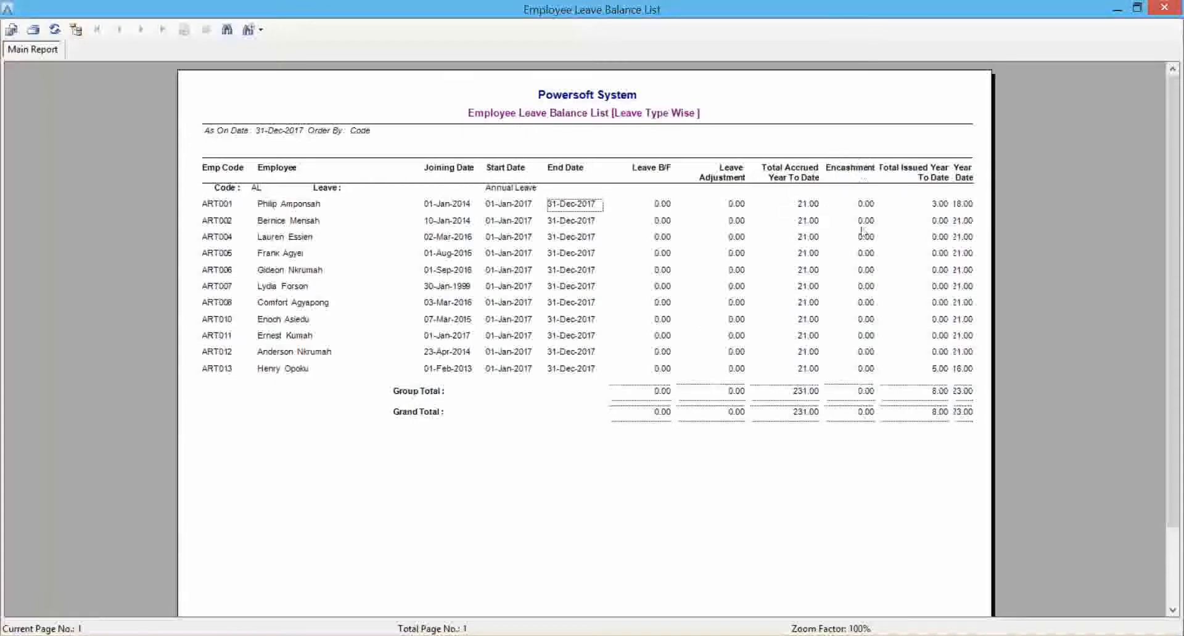
click(935, 204)
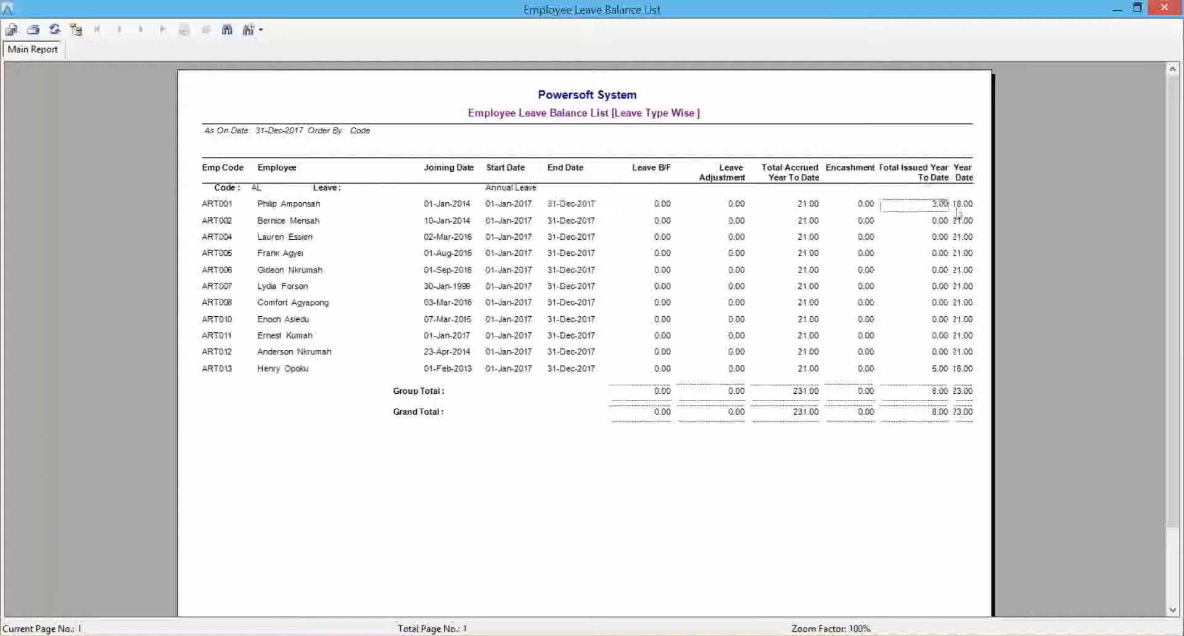
click(960, 206)
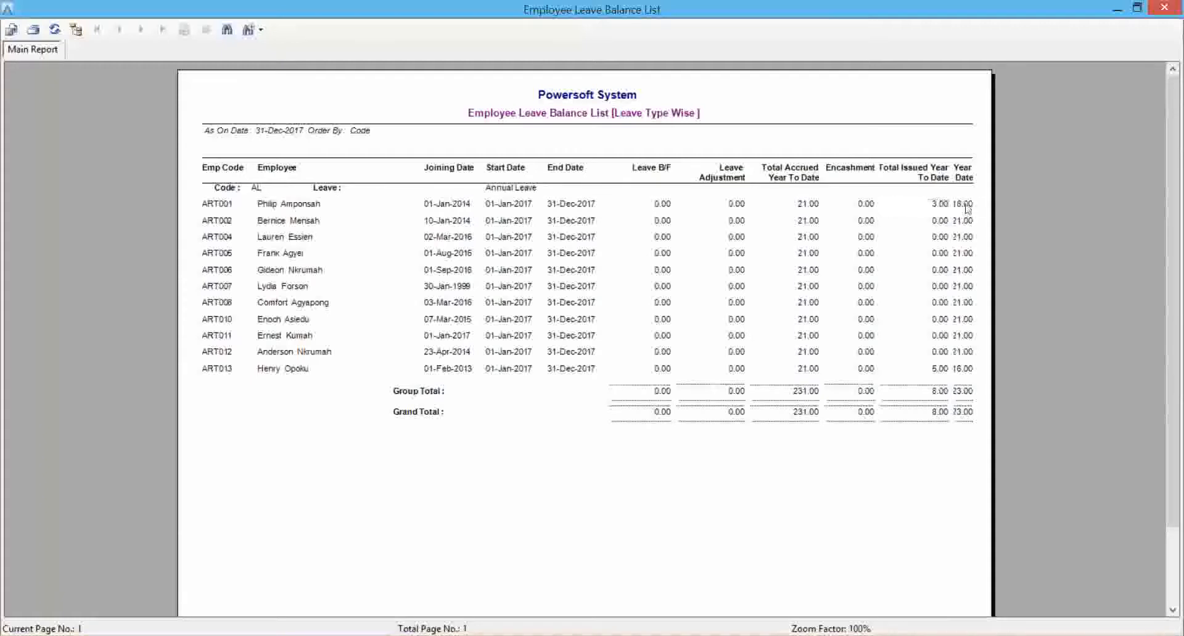
click(936, 371)
click(972, 373)
click(1152, 6)
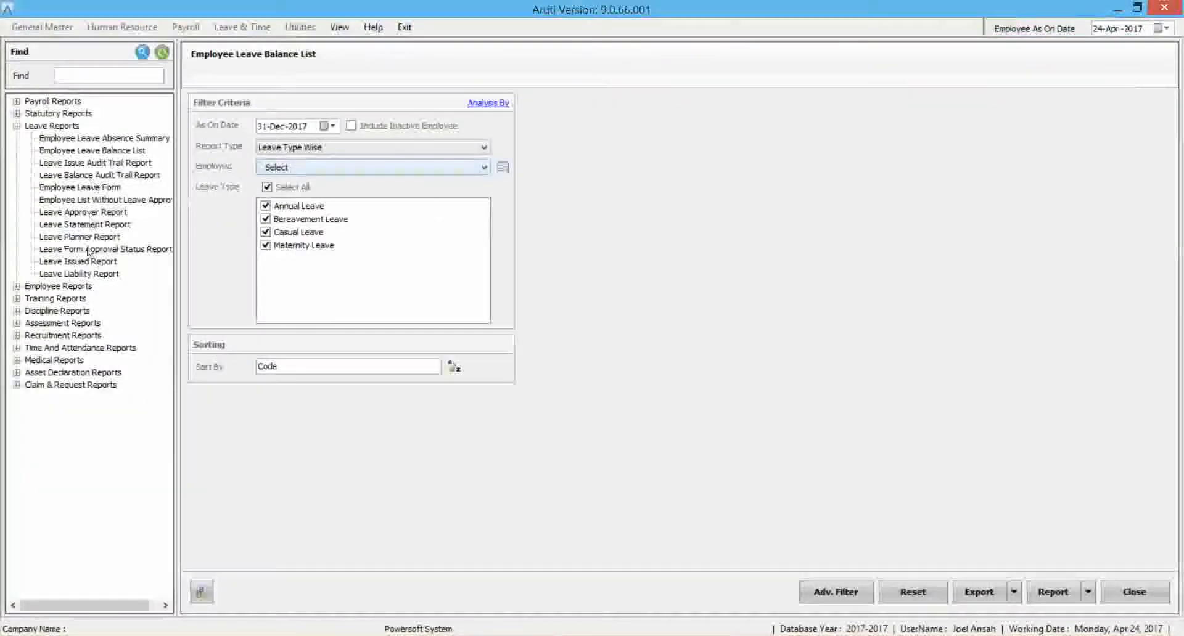
Open the Employee Leave Form report and generate it for Annual Leave with leave form 1.
click(111, 140)
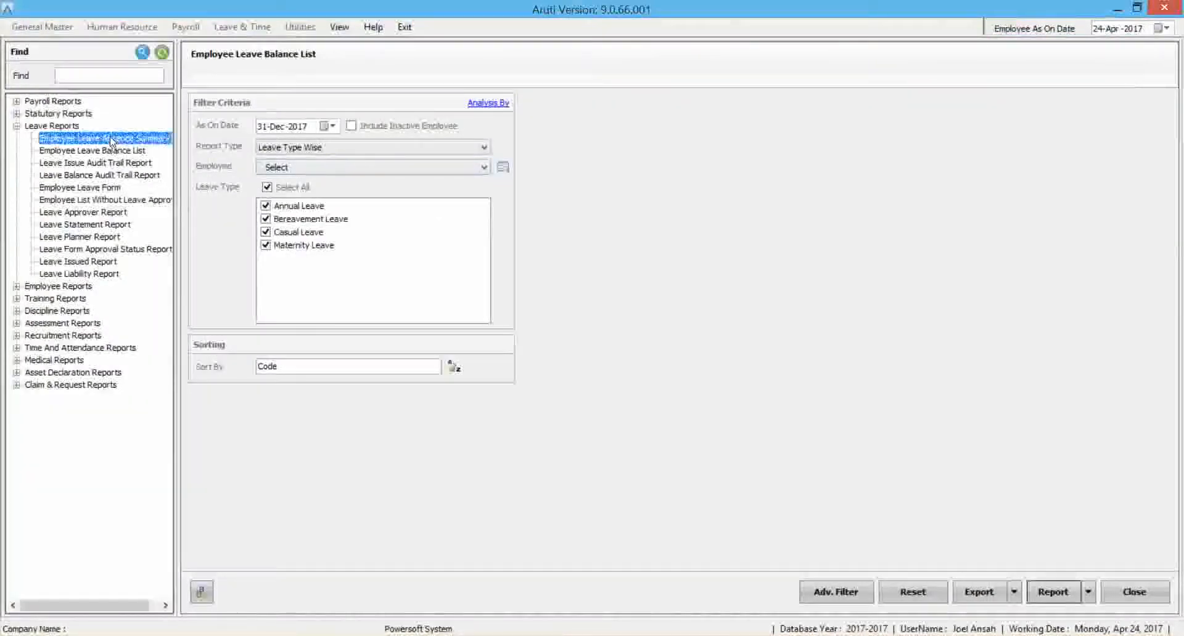
click(111, 187)
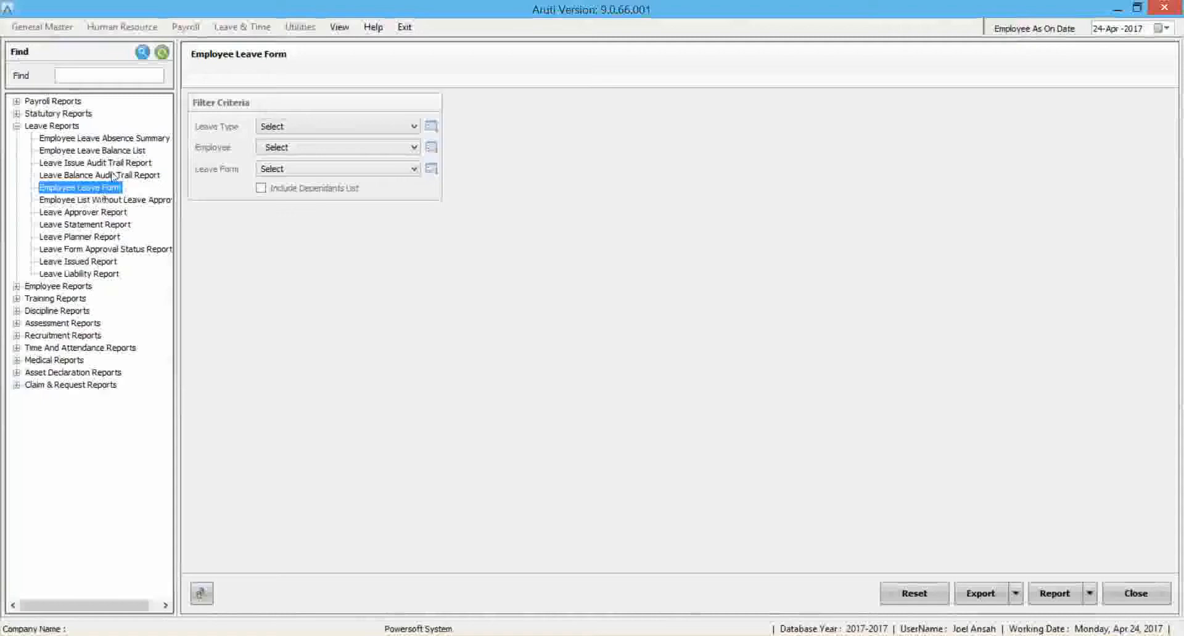
click(350, 126)
click(314, 151)
click(315, 169)
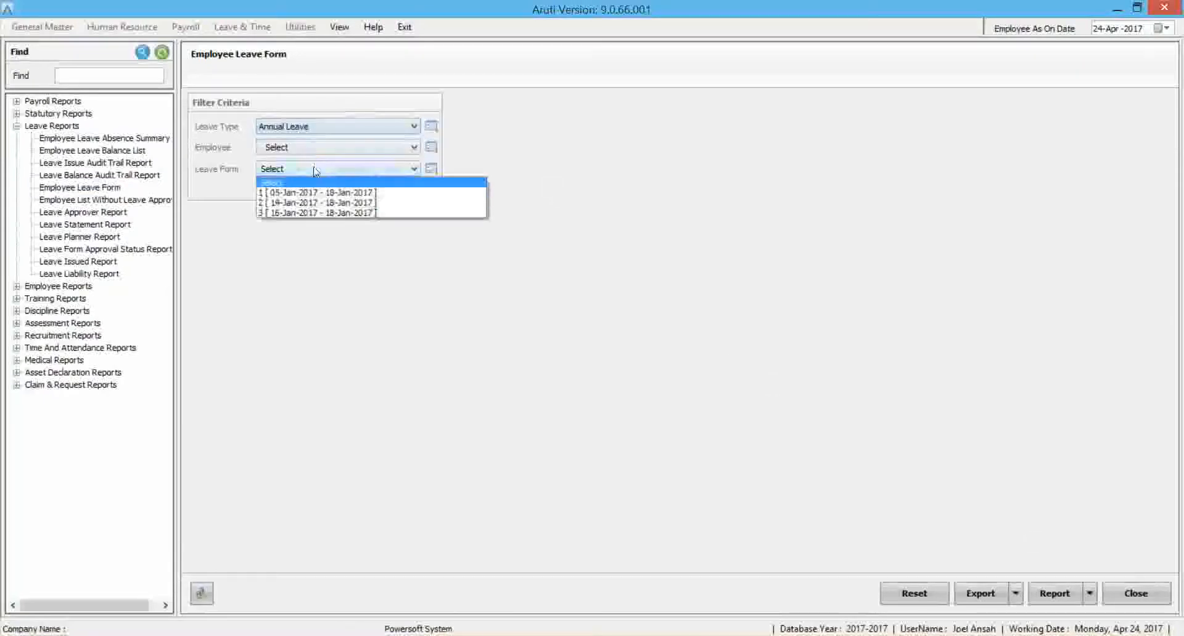
click(317, 192)
click(1055, 594)
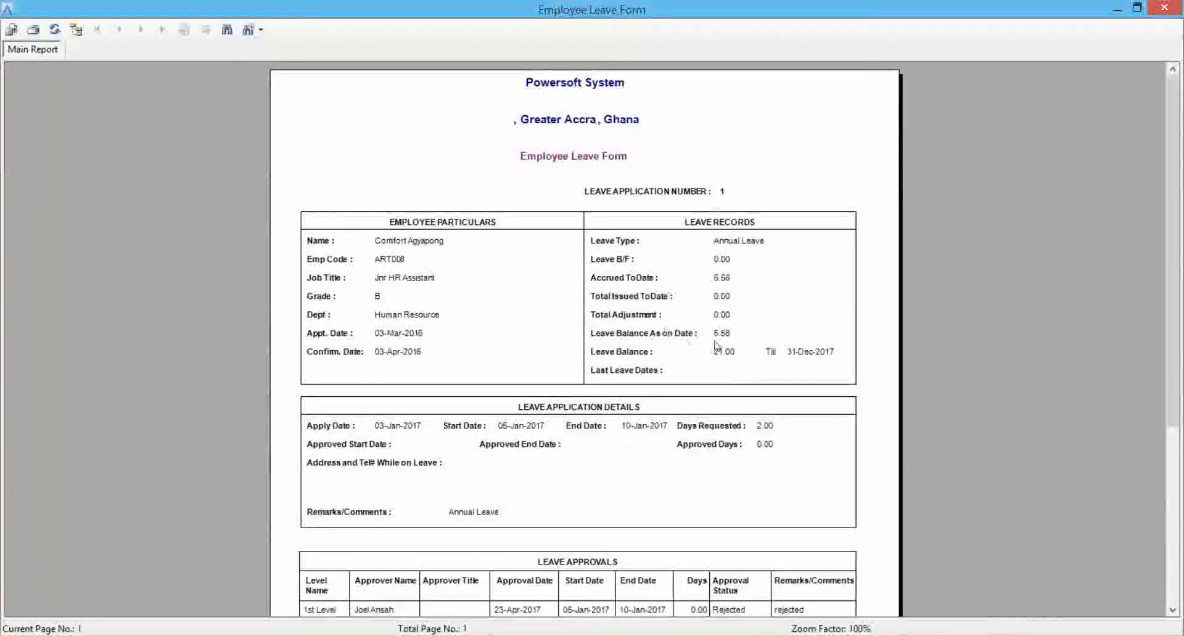
Examine the leave balance, application details and approvals on leave form 1 and close the preview.
click(724, 359)
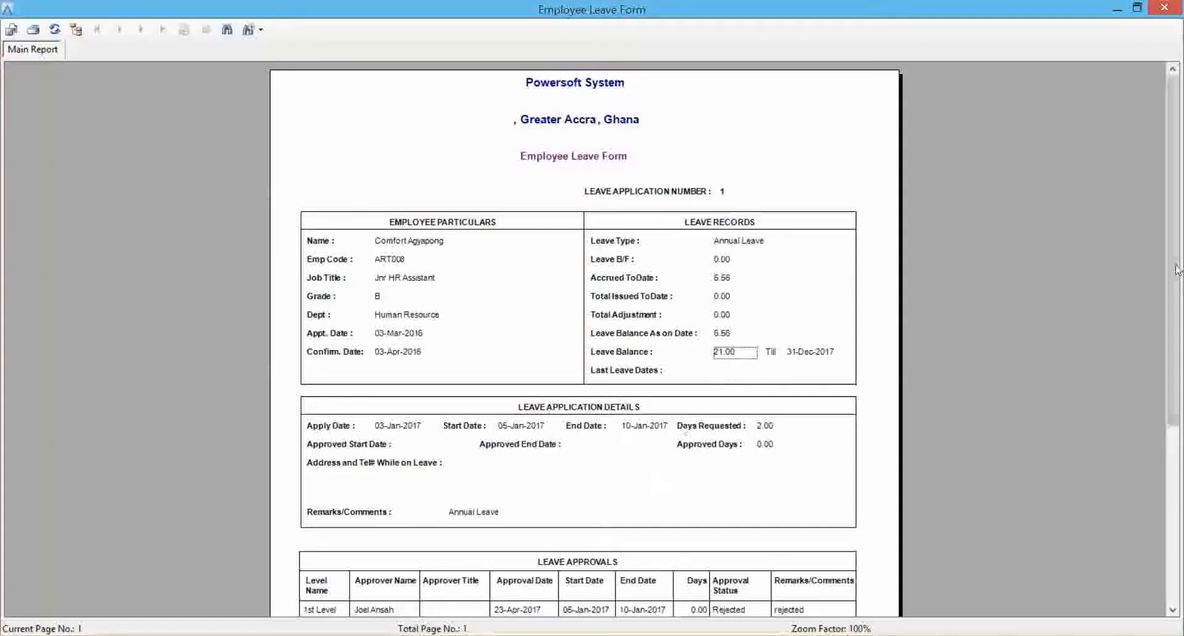
scroll(703, 450, down, 3)
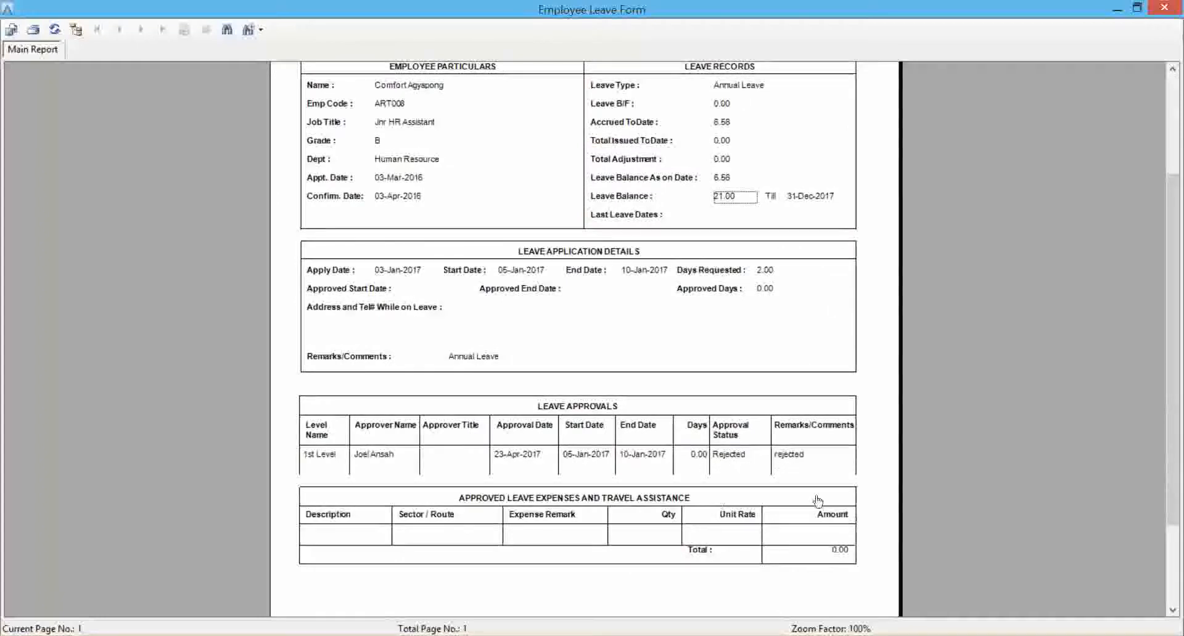
click(1164, 8)
Generate the Employee Leave Form for form 2 (14-Jan-2017 - 18-Jan-2017), examine its issued days and leave balance, and close the preview.
click(286, 174)
click(284, 202)
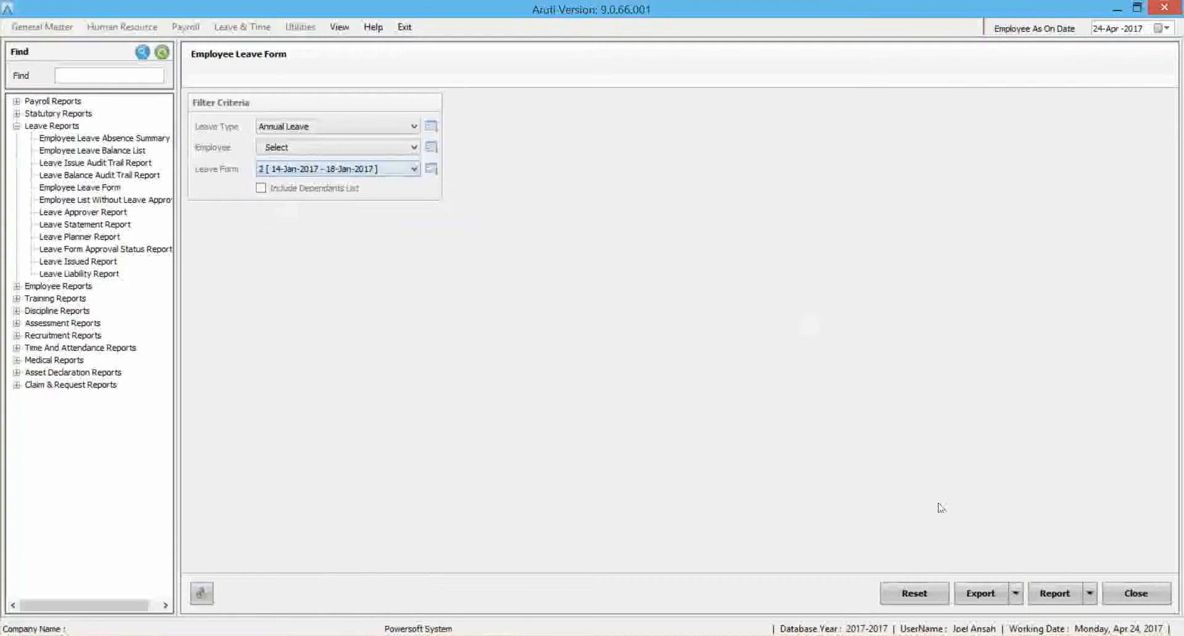
click(1053, 594)
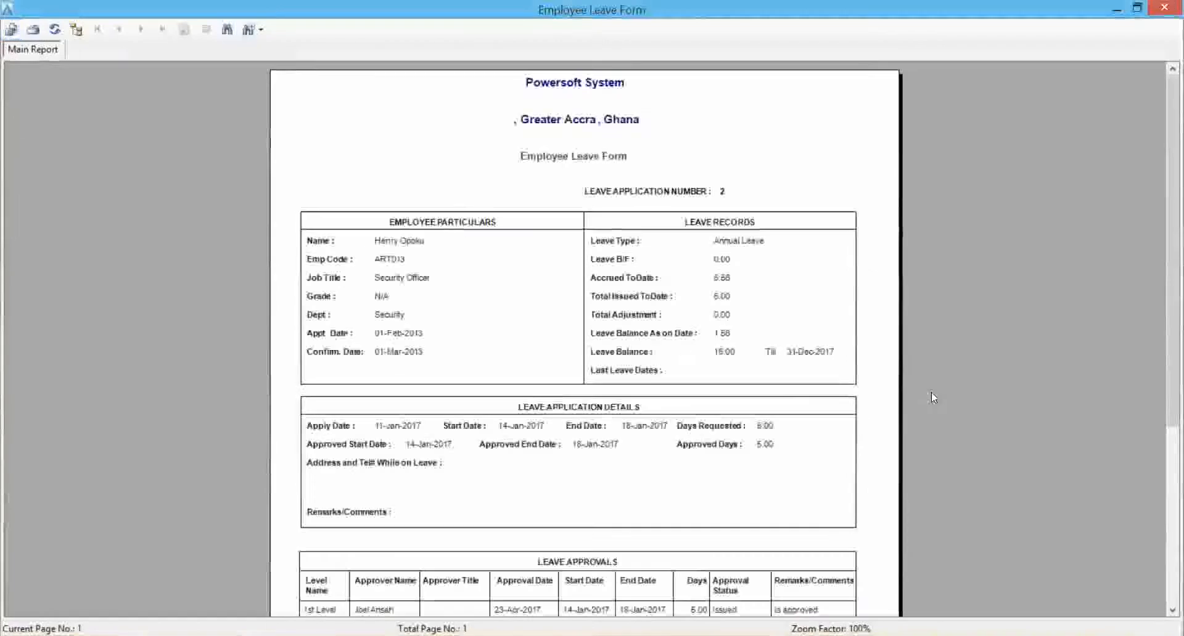
click(725, 353)
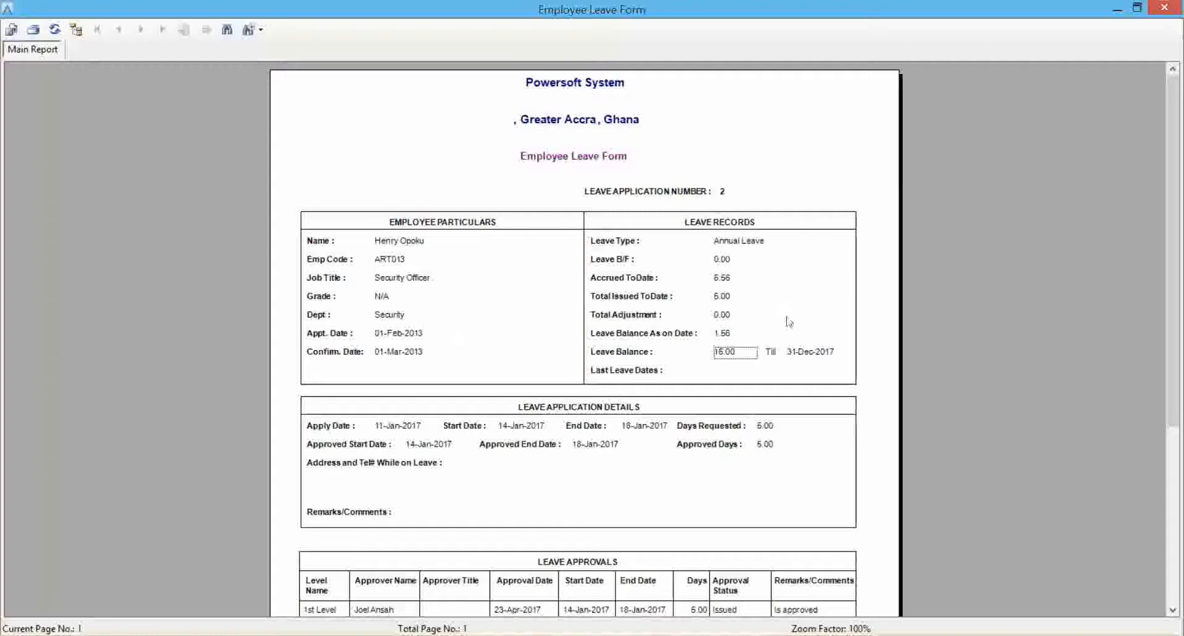
click(726, 301)
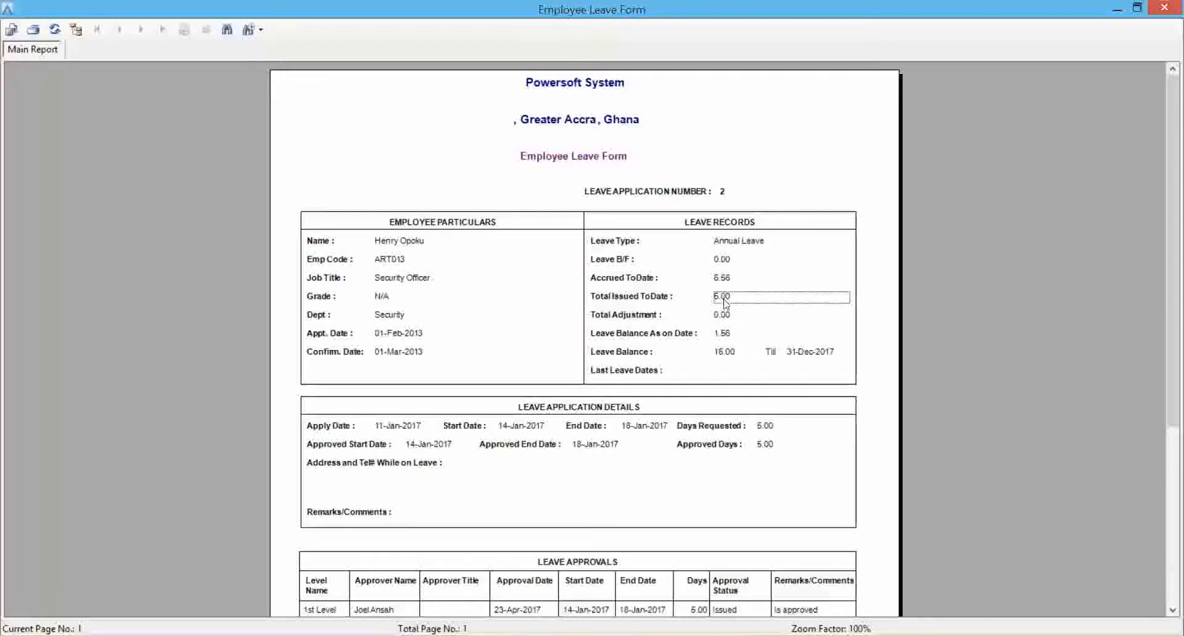
click(722, 354)
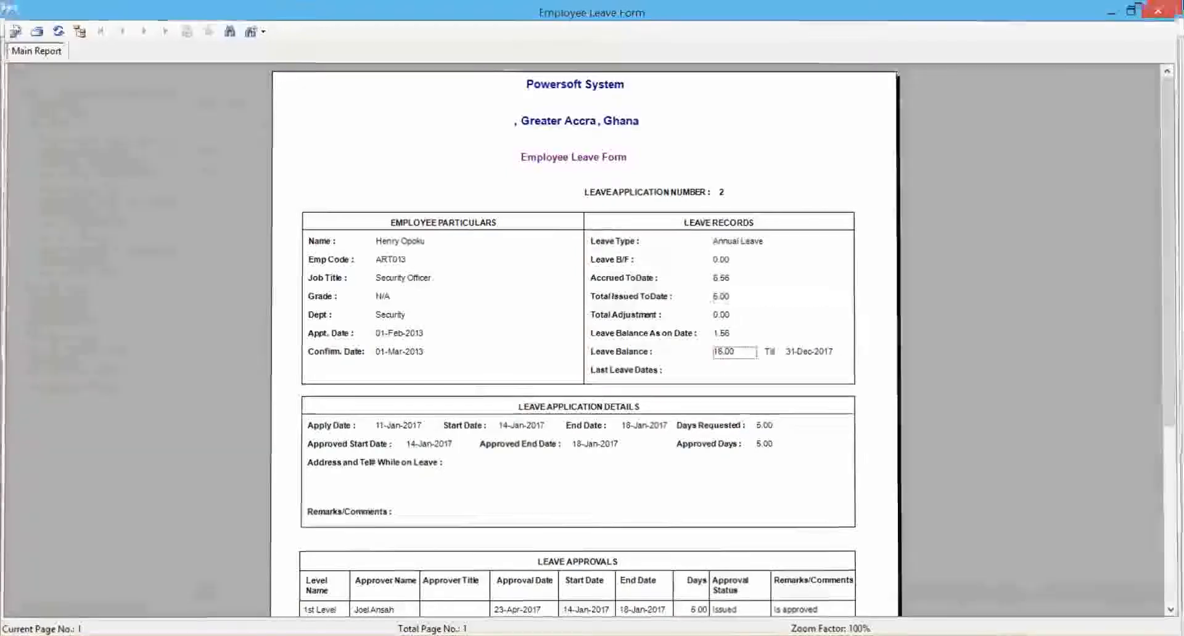
click(1164, 7)
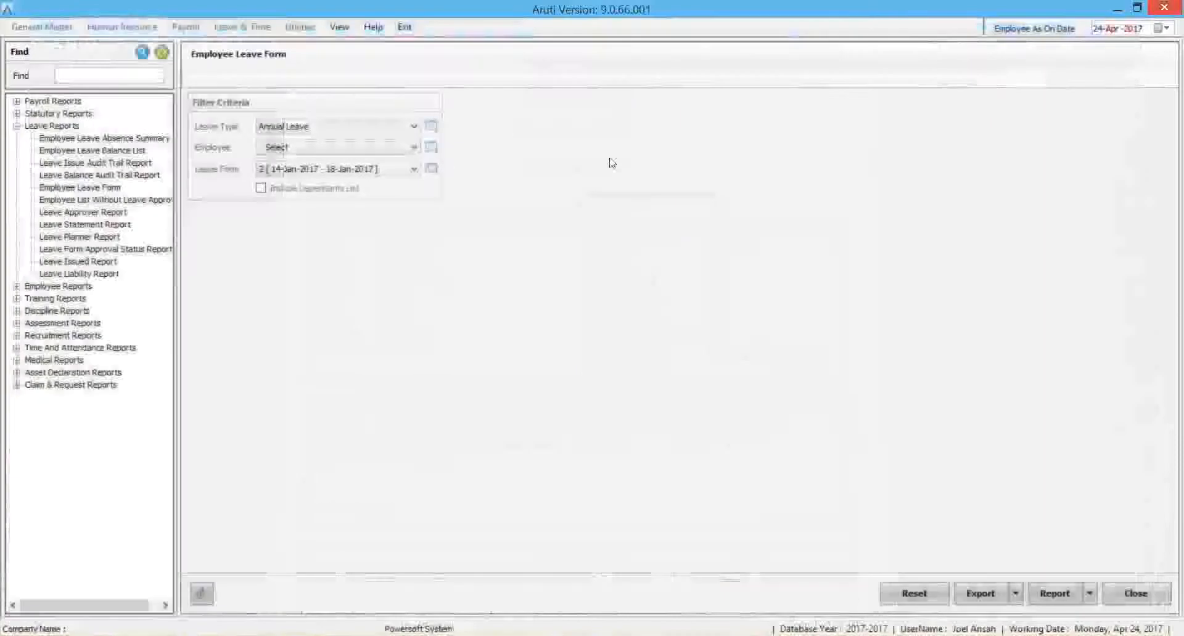
Return to the main view and open the Time Attendance Information section.
click(339, 28)
click(357, 44)
click(243, 27)
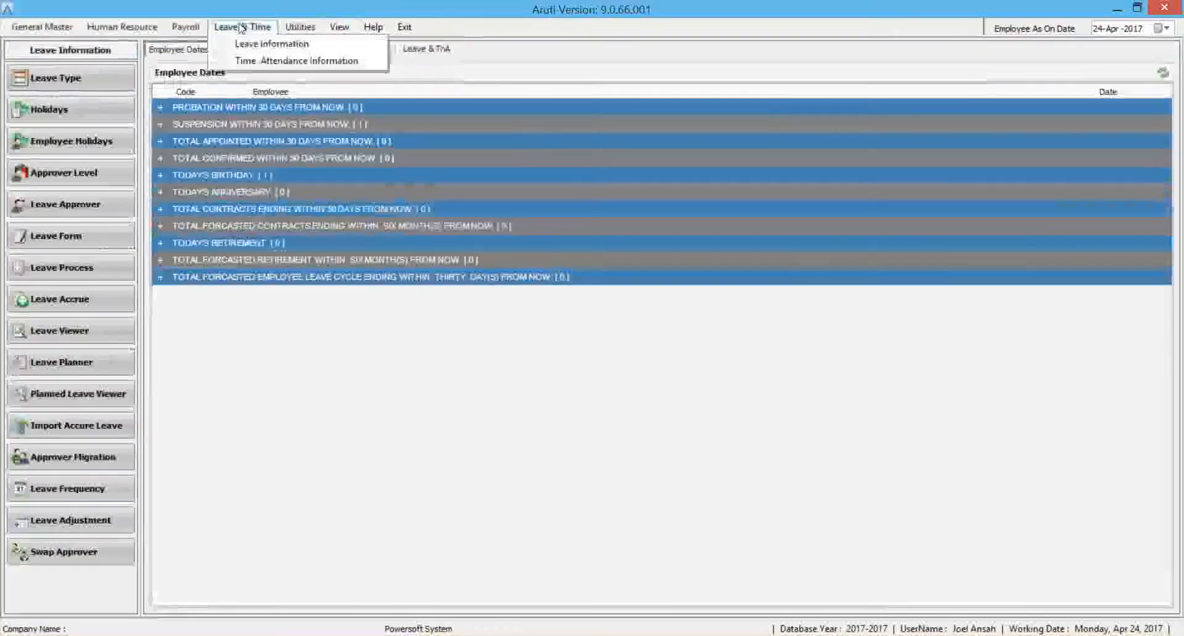
click(266, 60)
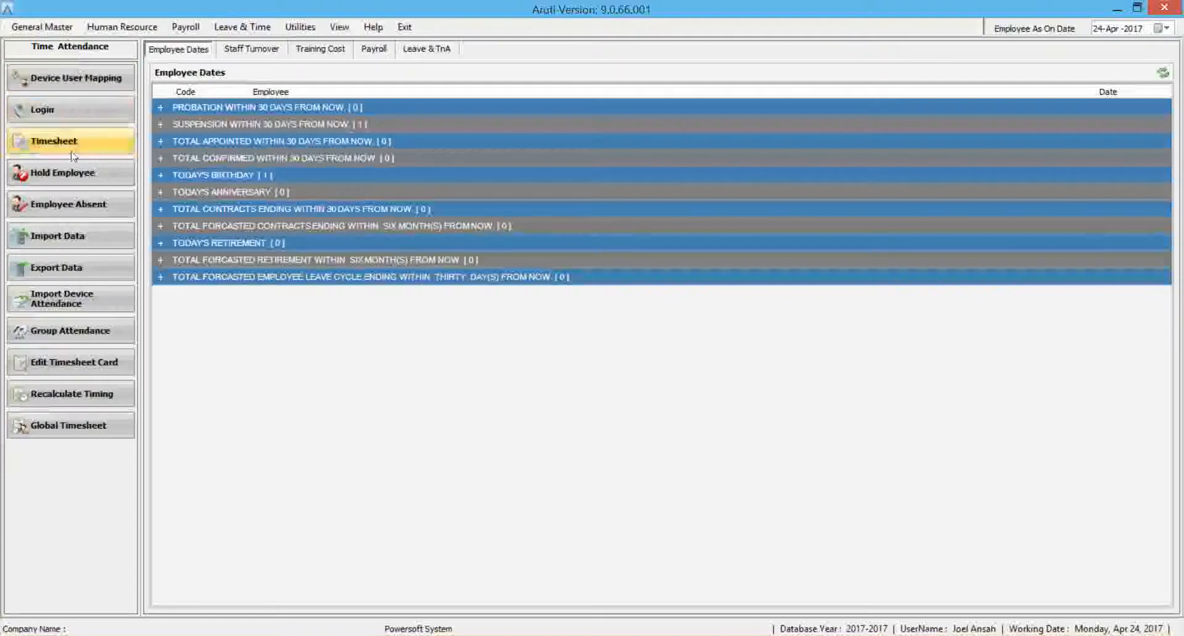
View the employee clock-in Login window and the Timesheet window, dismissing any errors and closing each one.
click(72, 117)
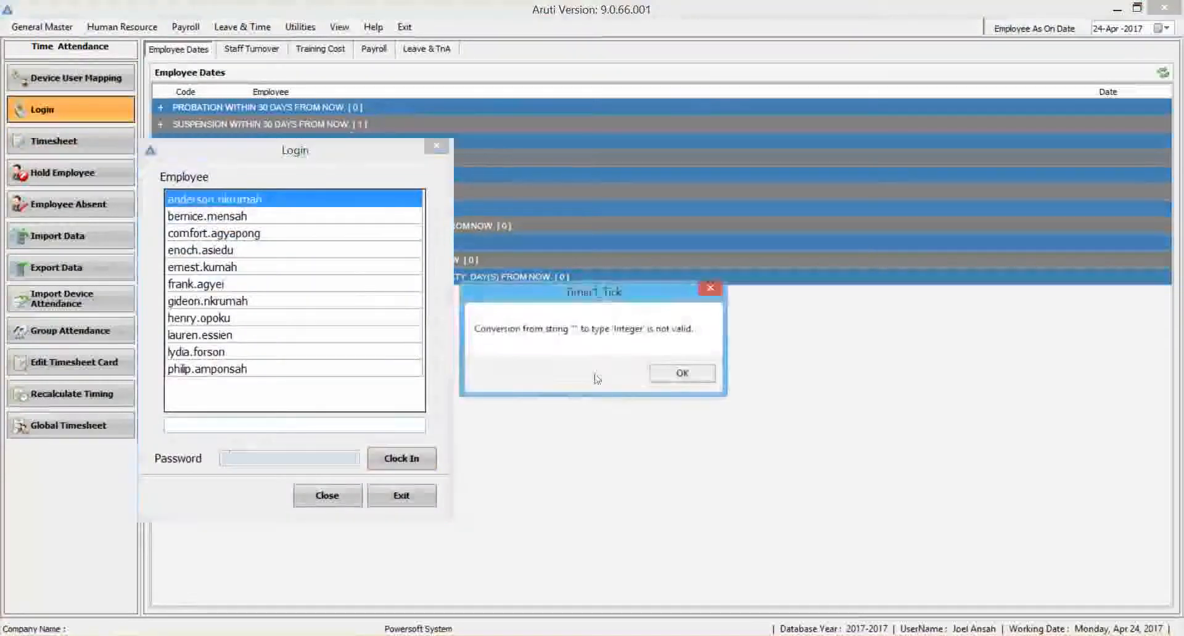
click(683, 374)
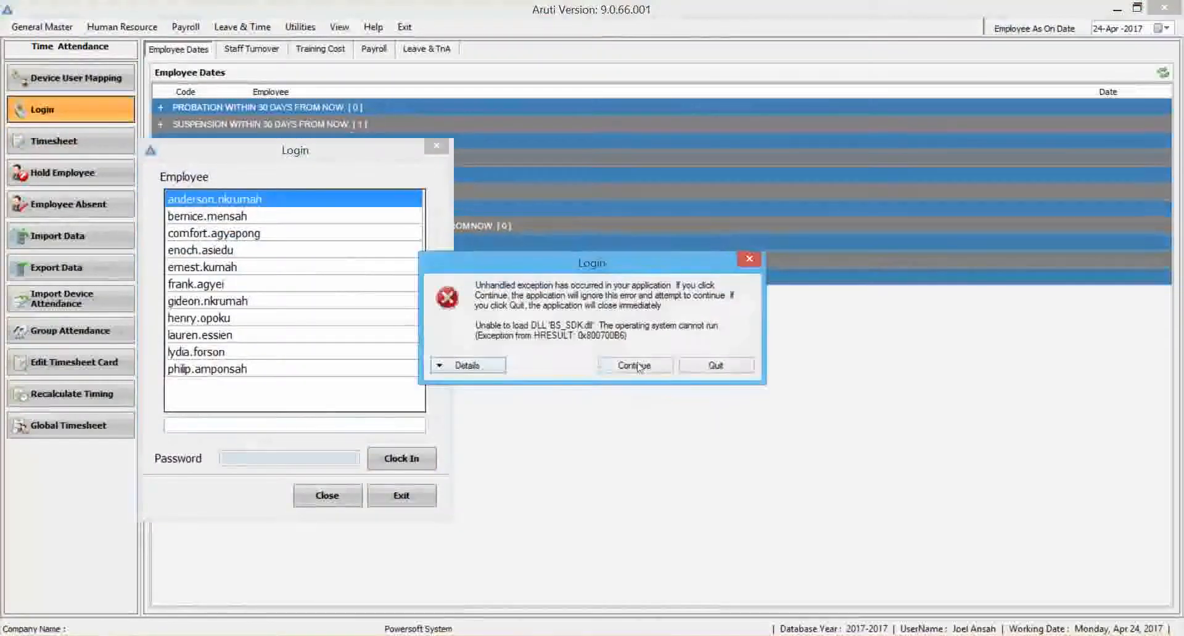
click(749, 259)
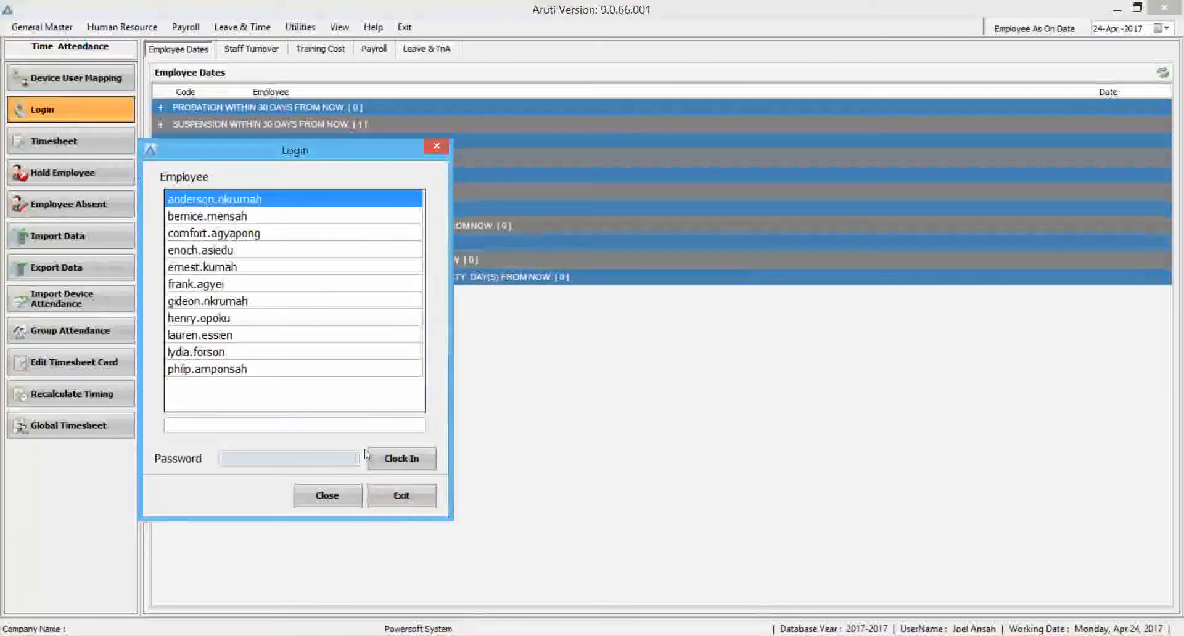
click(401, 494)
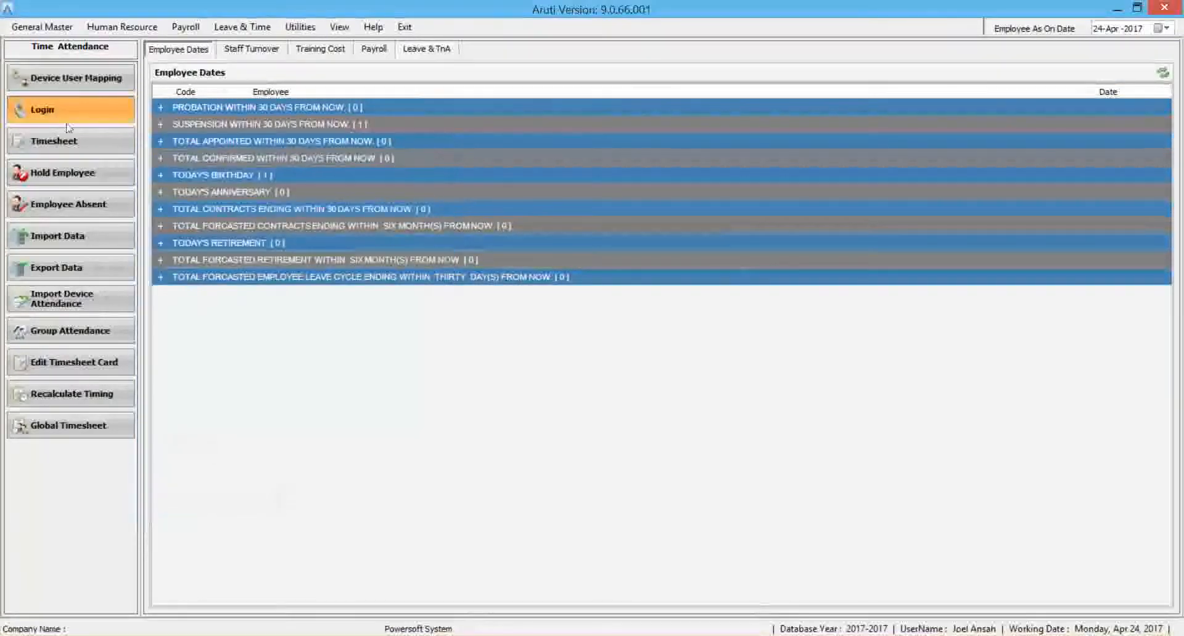
click(66, 144)
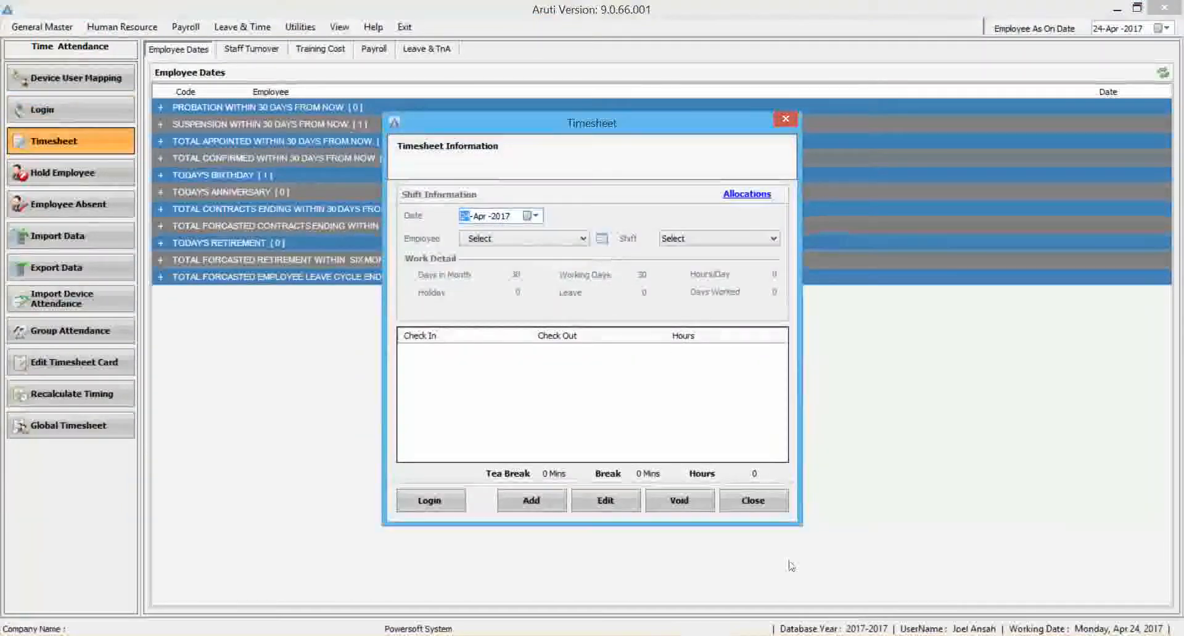
click(769, 511)
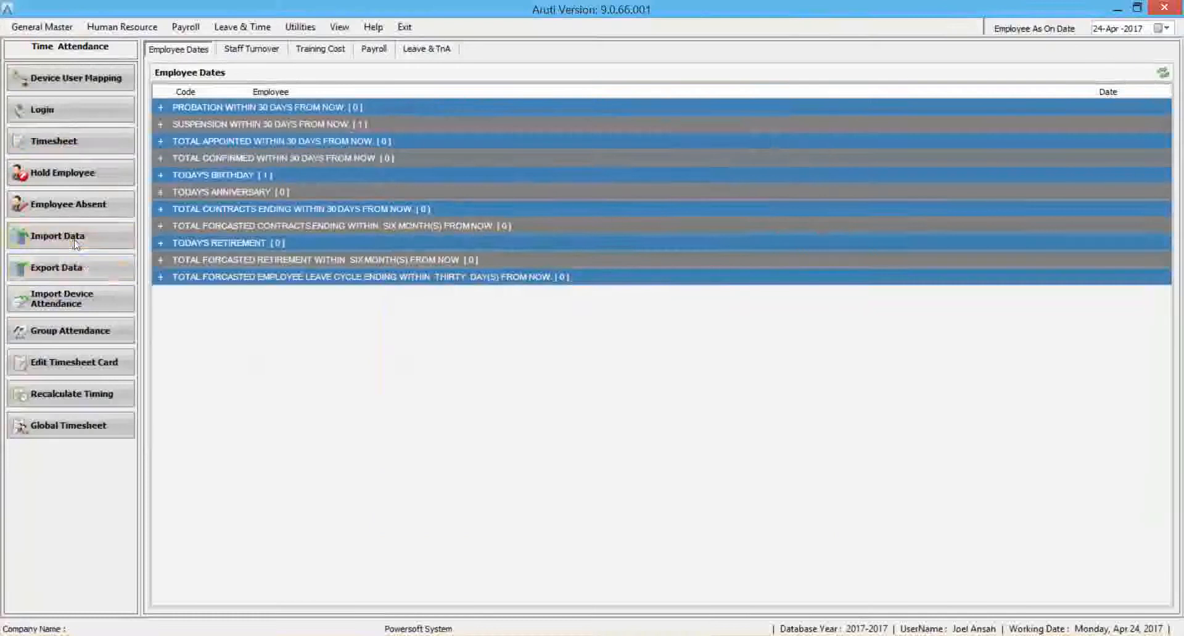
Inspect the Data Import Wizard's communication devices and its Other File source option, and cancel the wizard.
click(75, 242)
click(646, 262)
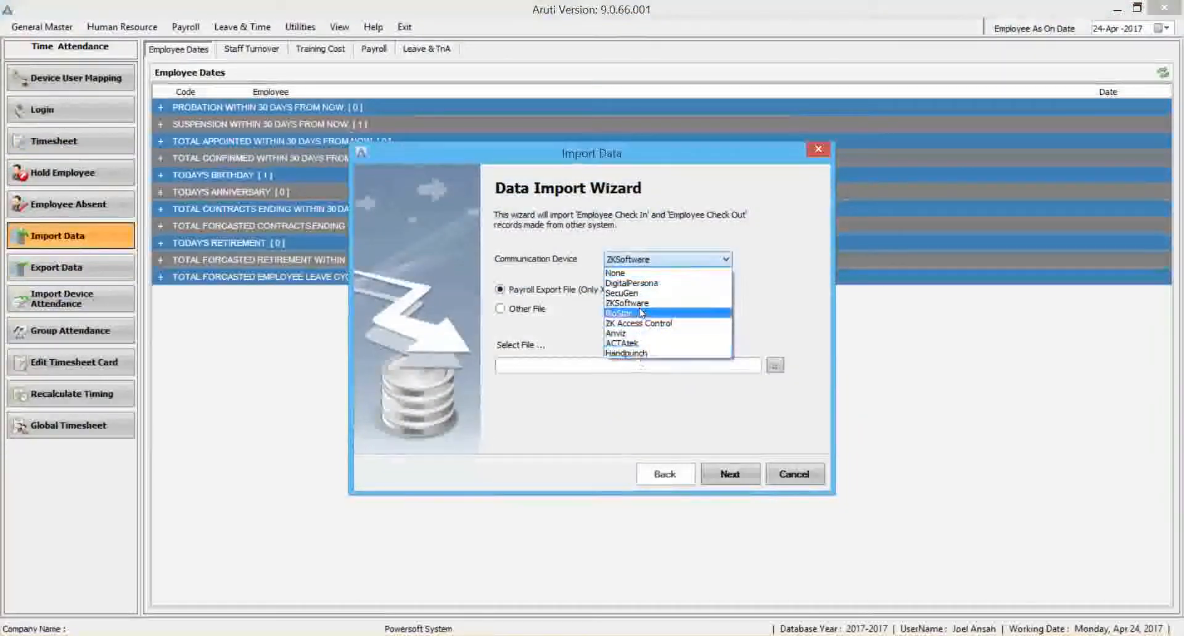
click(524, 311)
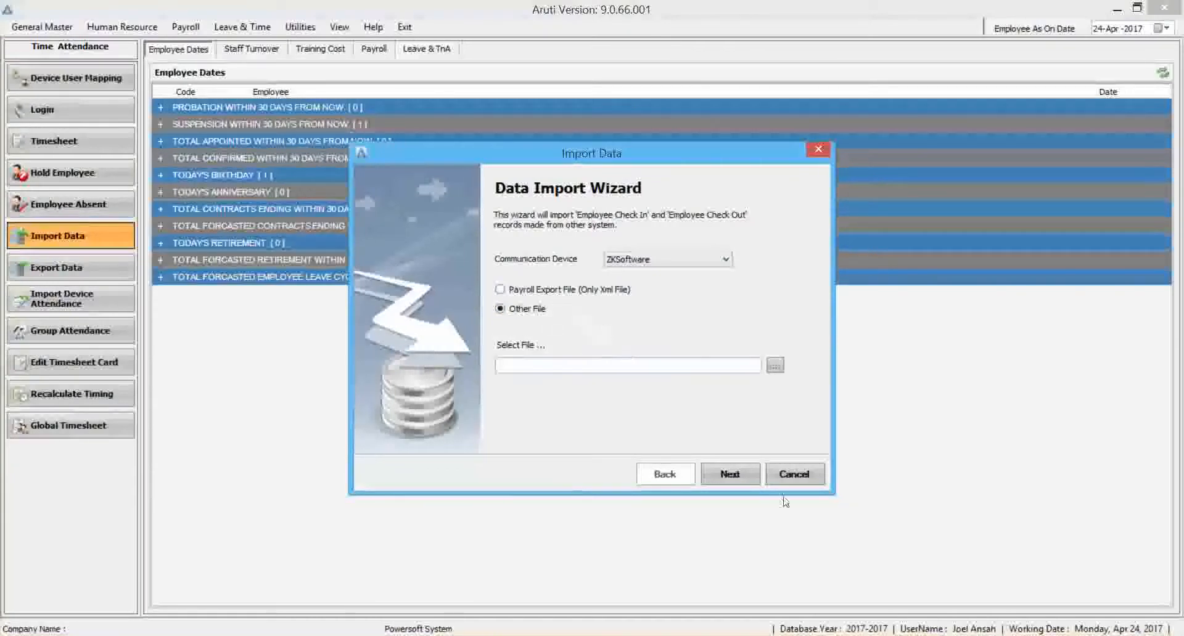
click(795, 476)
Open the Import Device Attendance window to view its device list and date range options.
click(68, 299)
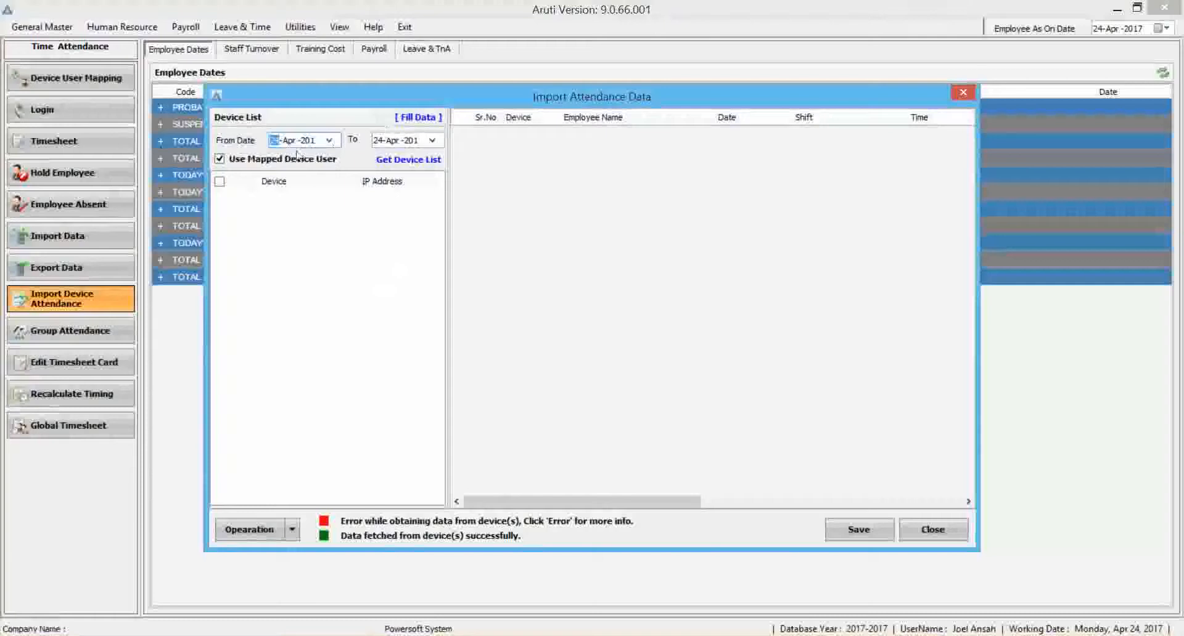
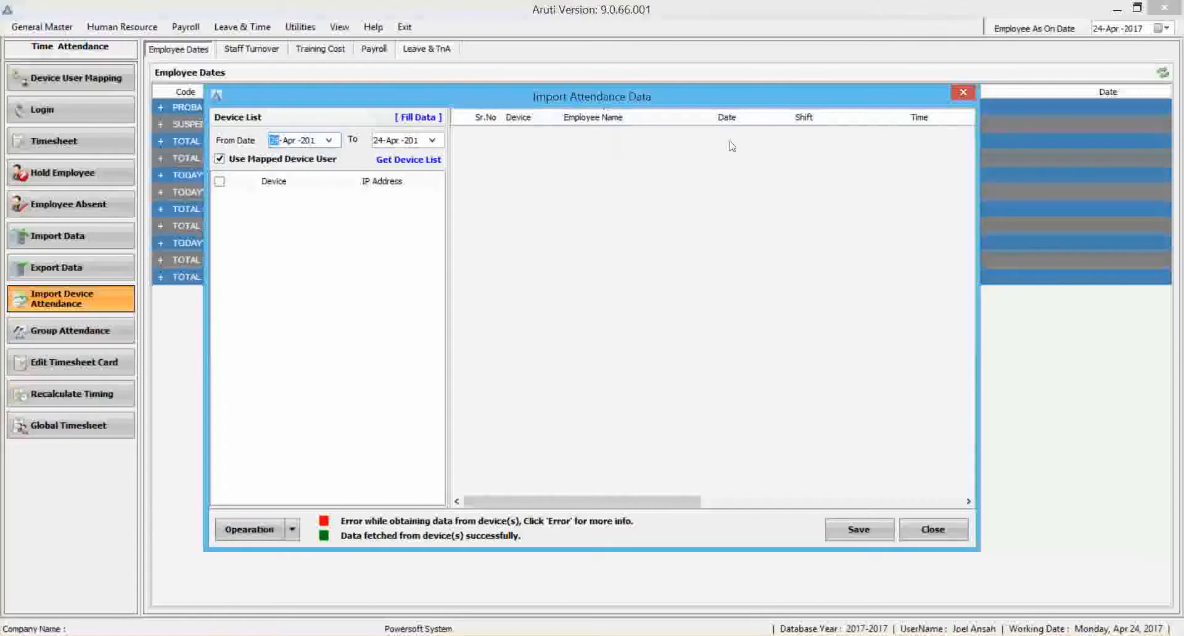
Close the attendance import window and open the Transaction Heads list from Payroll Transactions to view its entries.
click(931, 525)
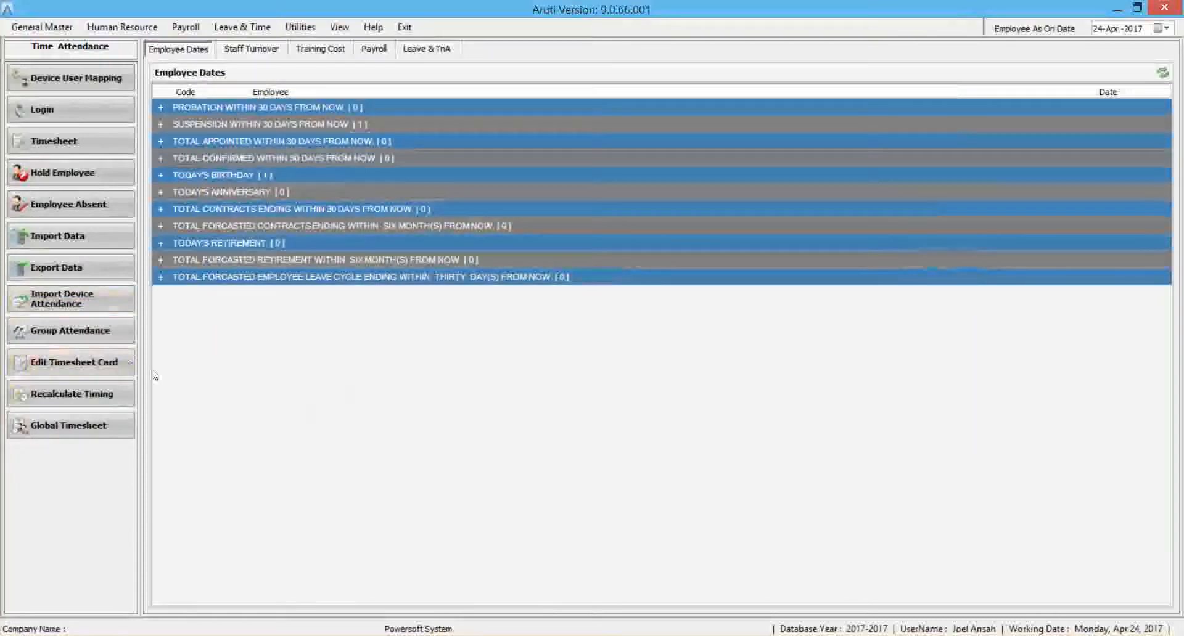
click(331, 32)
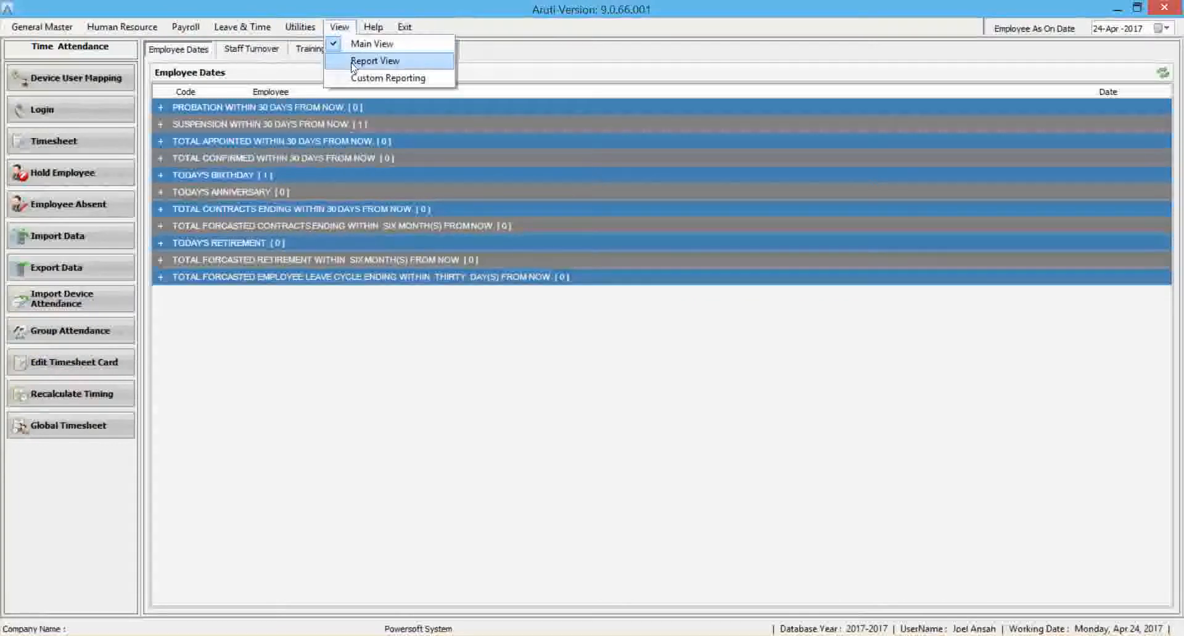
click(185, 27)
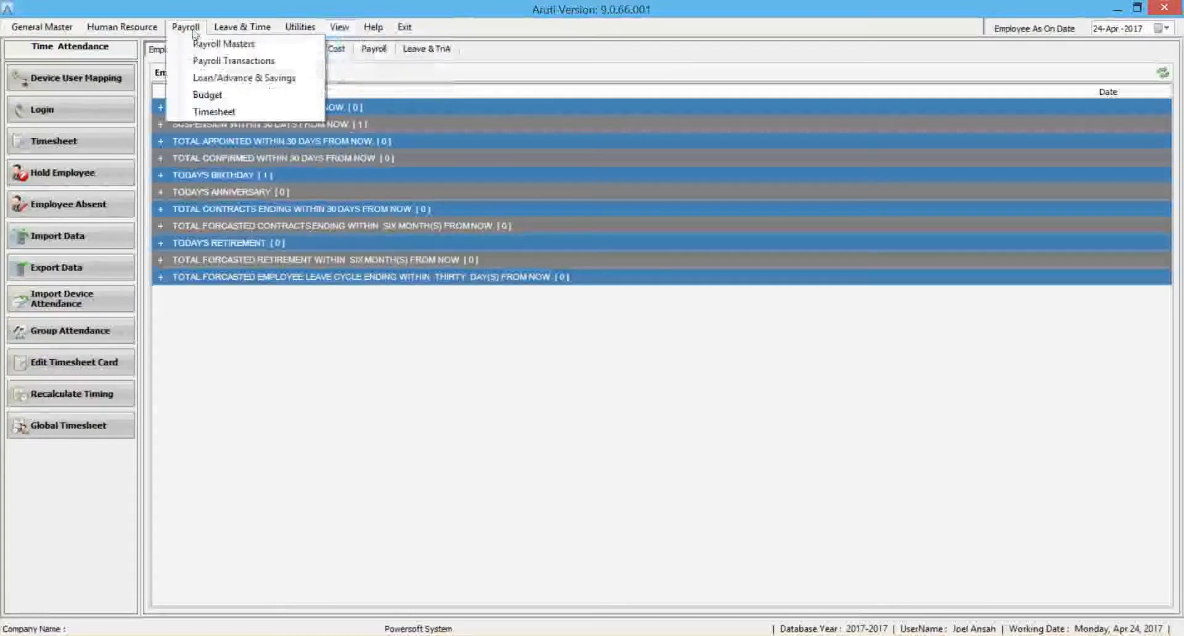
click(217, 61)
click(89, 146)
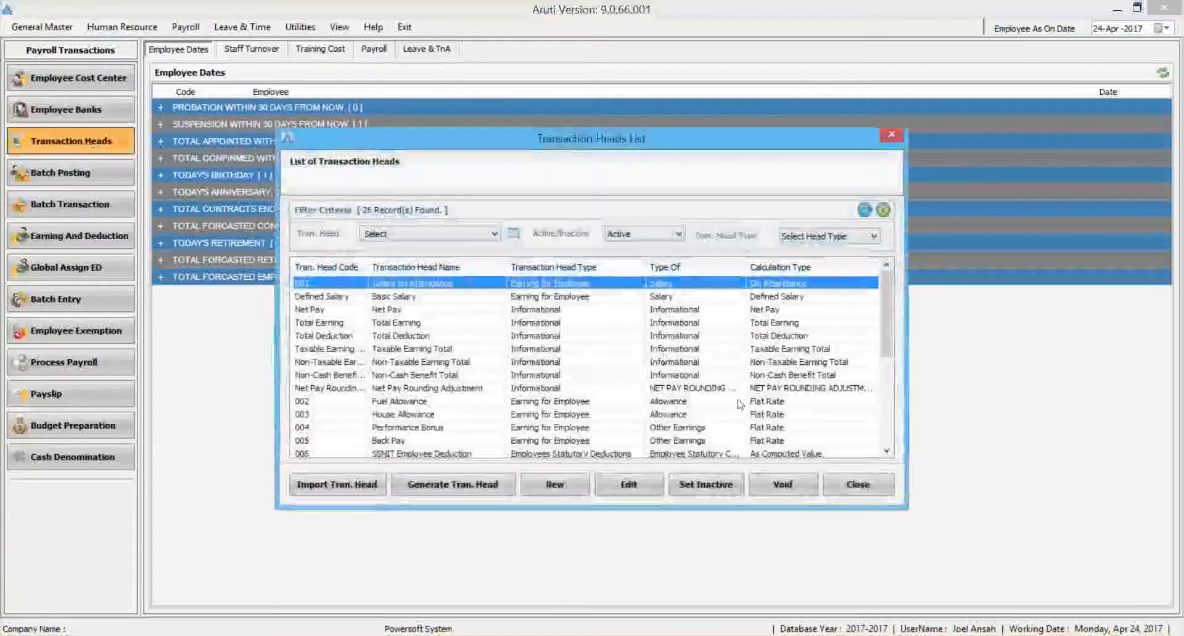
scroll(886, 314, down, 5)
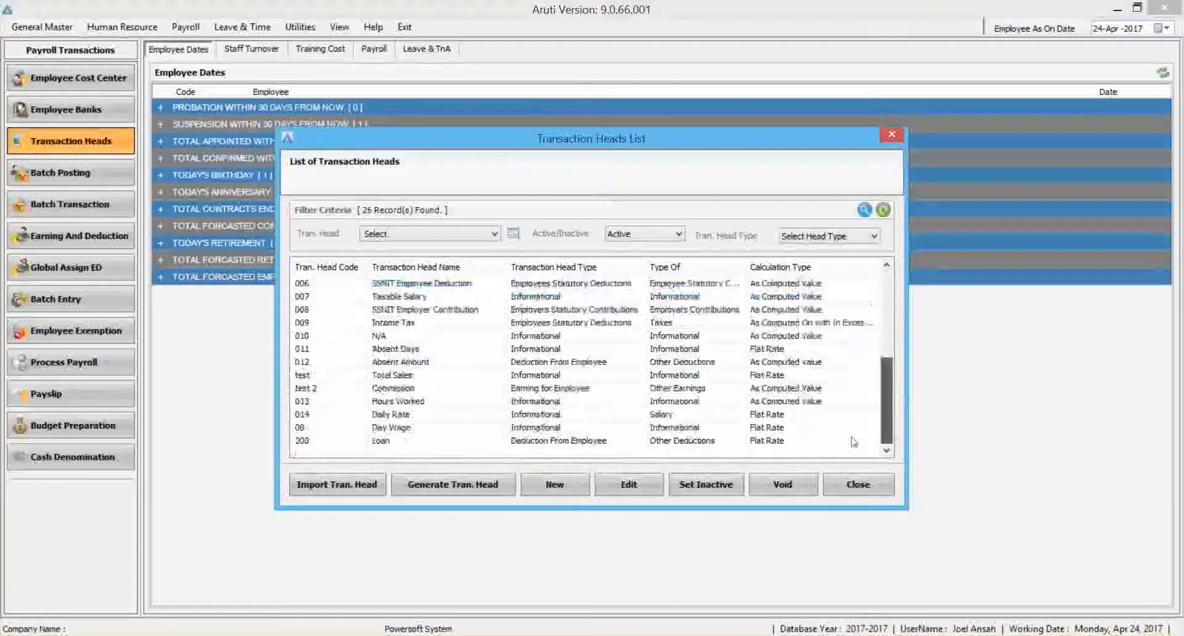
Start a new Informational transaction head calculated As Computed On with In Excess of Tax Slab, and open its specified formula for editing.
click(572, 495)
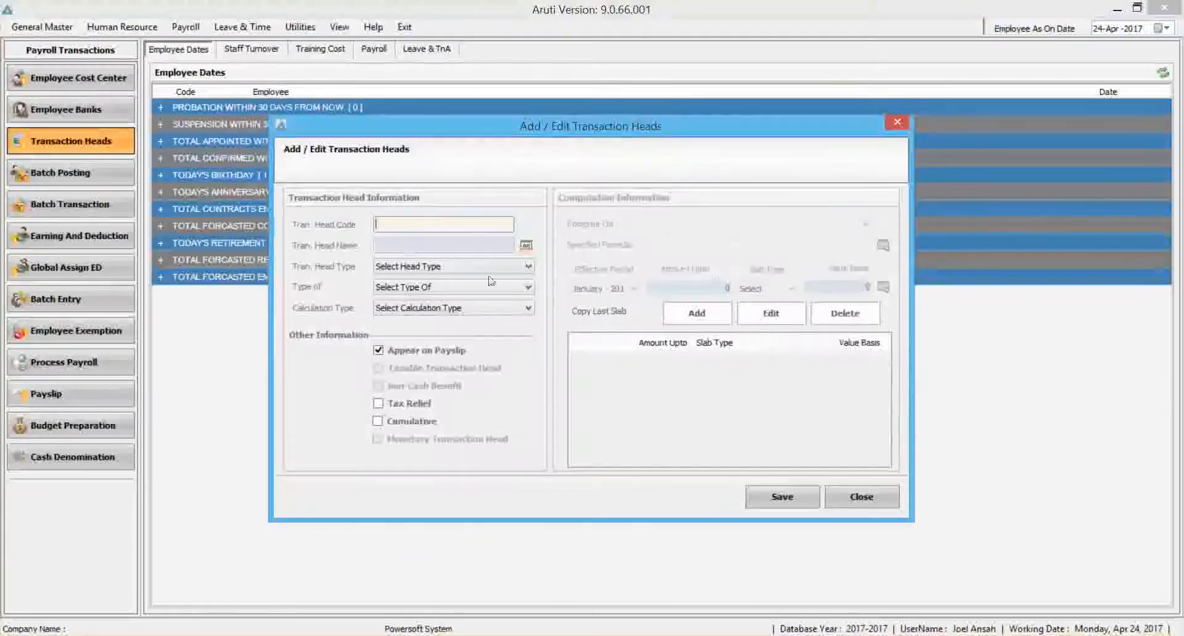
click(445, 270)
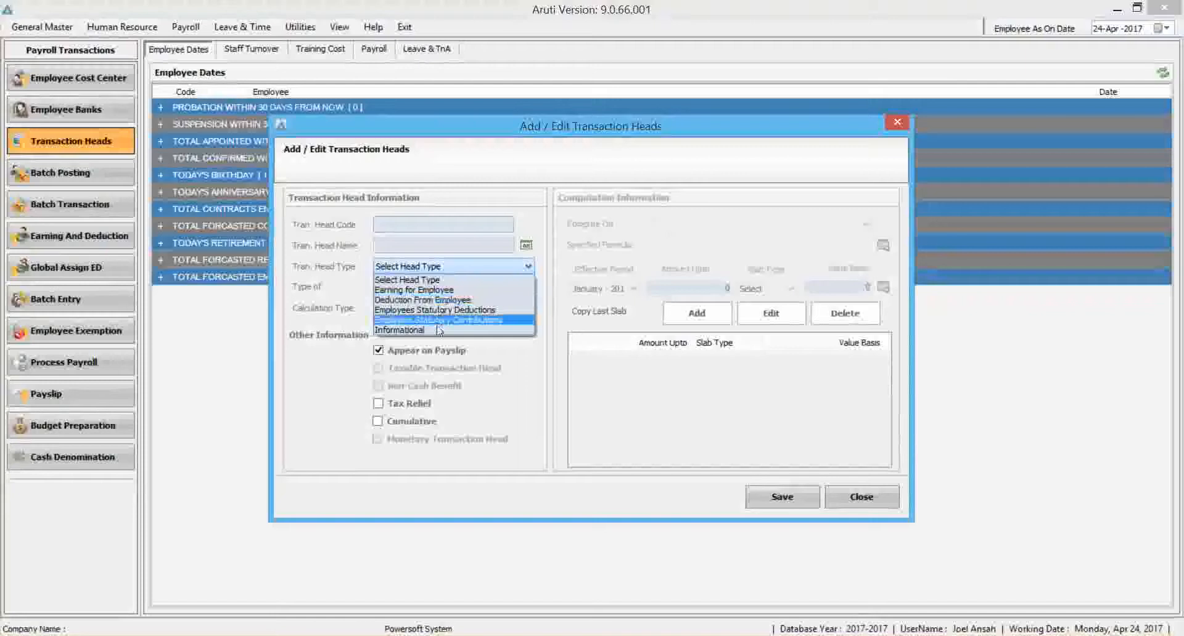
click(432, 332)
click(436, 309)
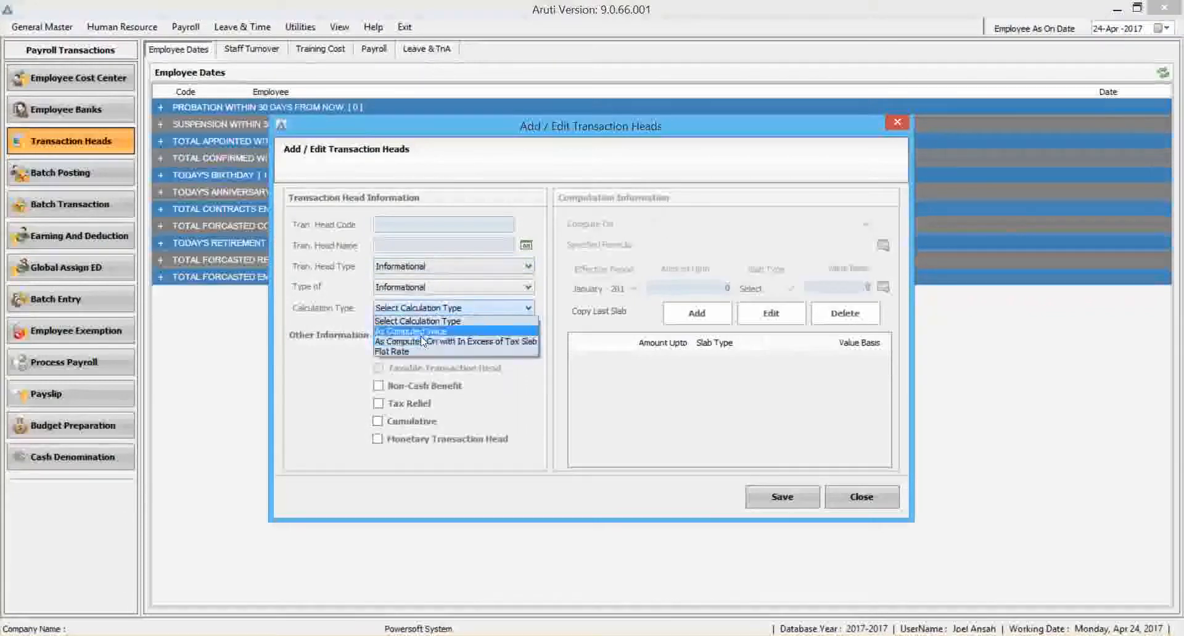
click(431, 331)
click(865, 224)
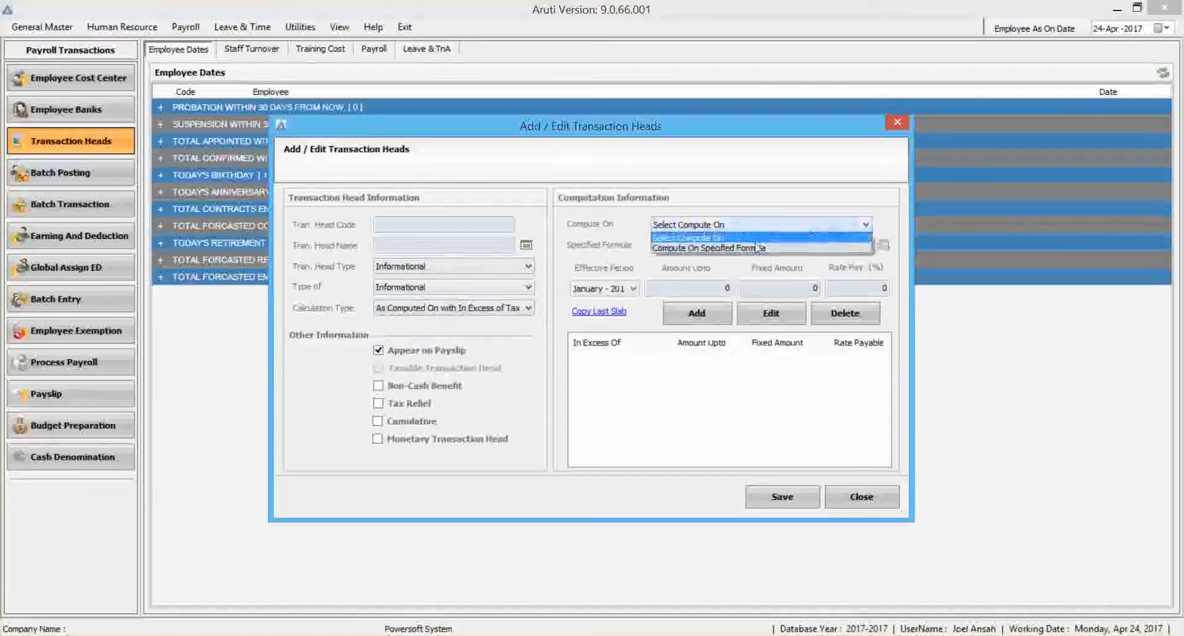
click(740, 245)
click(883, 245)
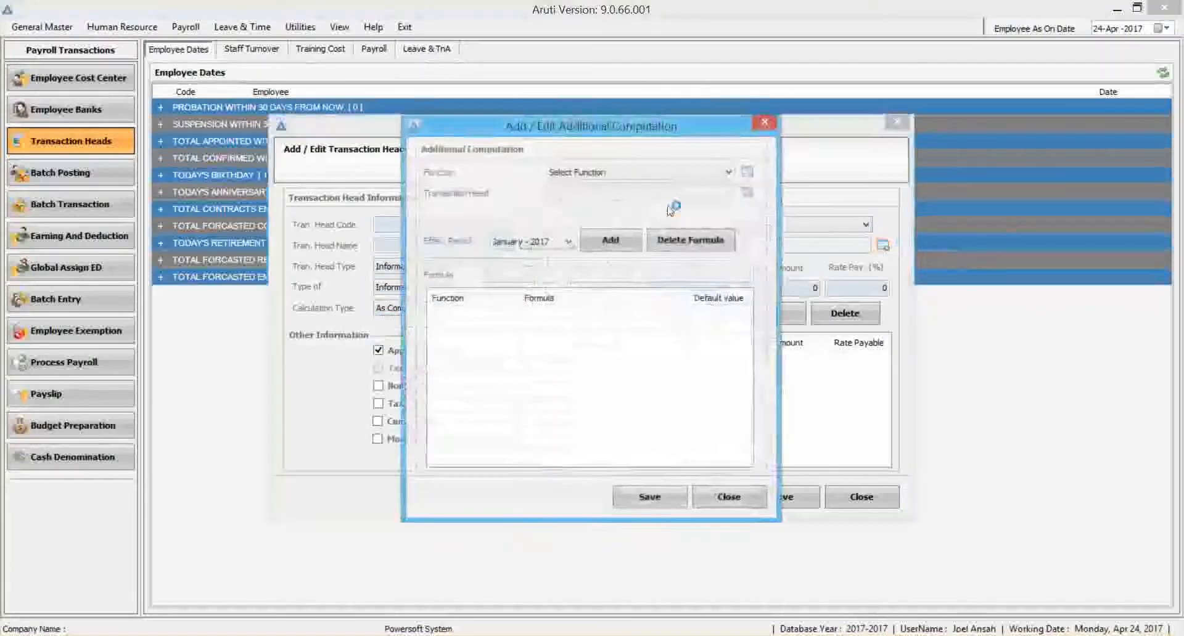
Search the formula's function list for "over" and for "hours", and examine the available time and overtime functions.
click(641, 175)
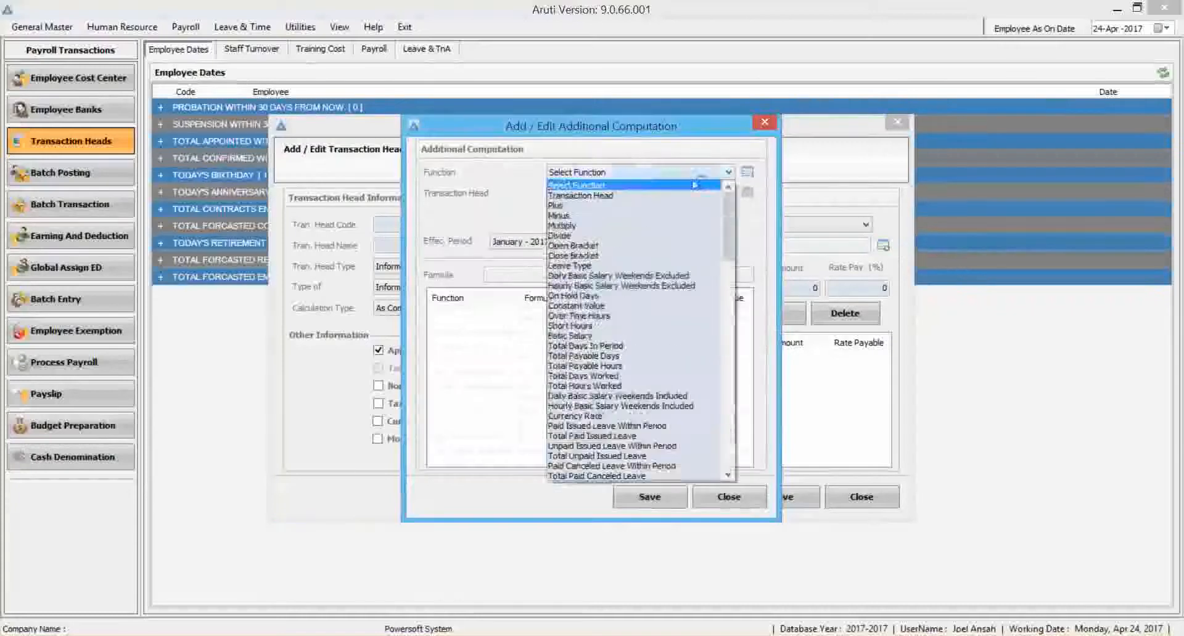
click(747, 173)
text(over)
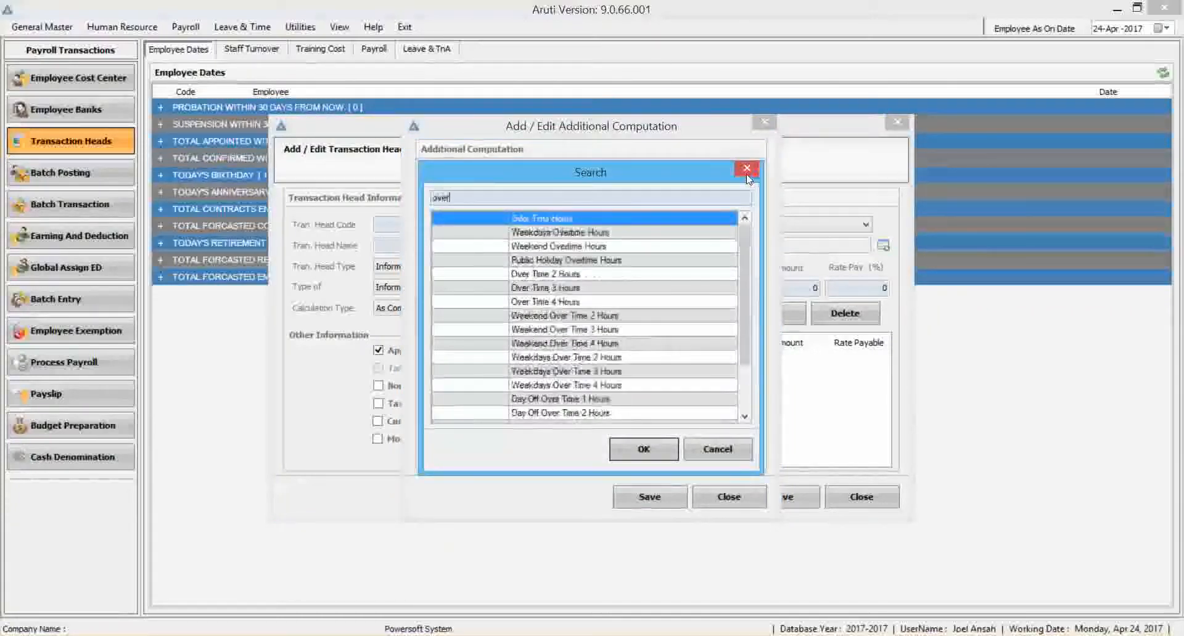
key(BackSpace)
key(BackSpace)
key(BackSpace)
key(BackSpace)
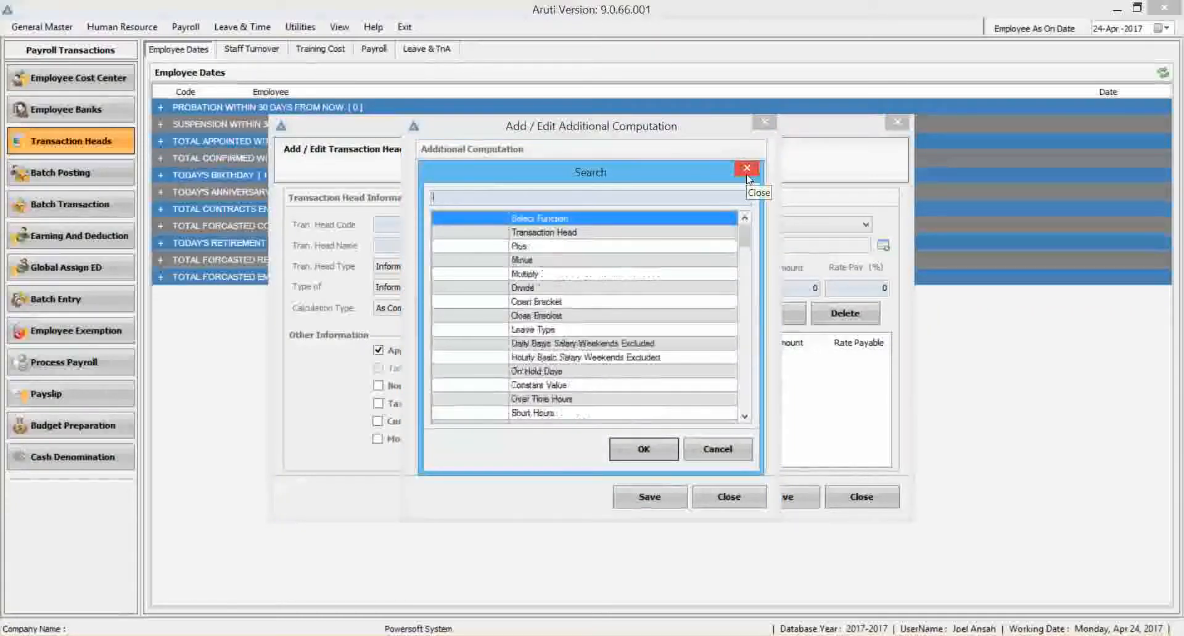
text(h)
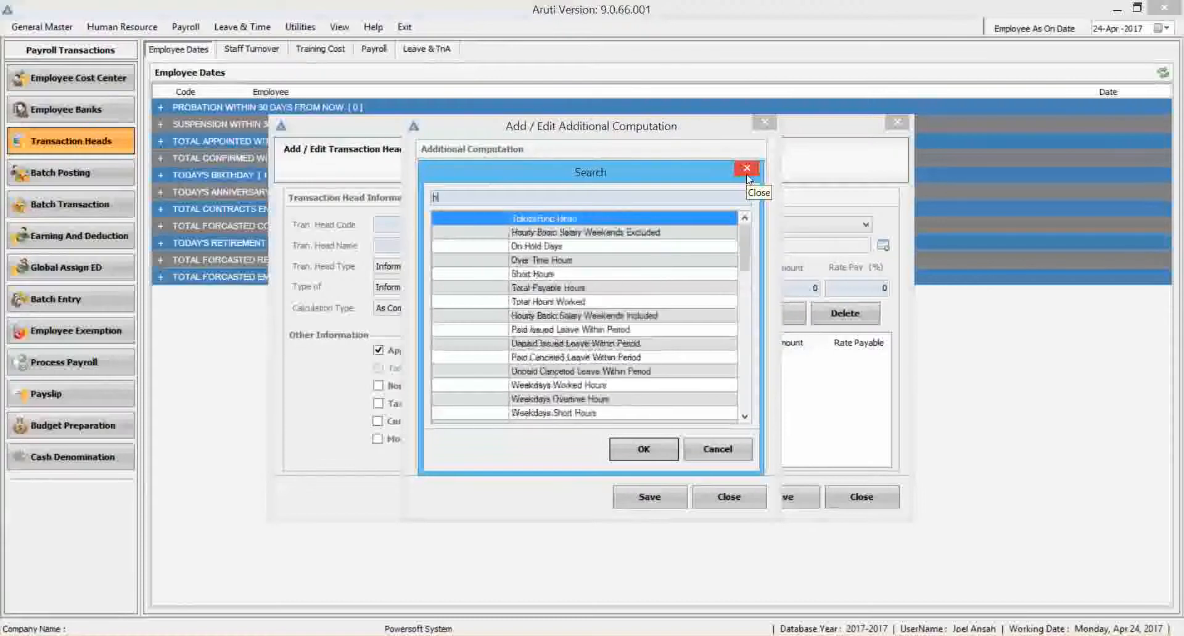
text(ours)
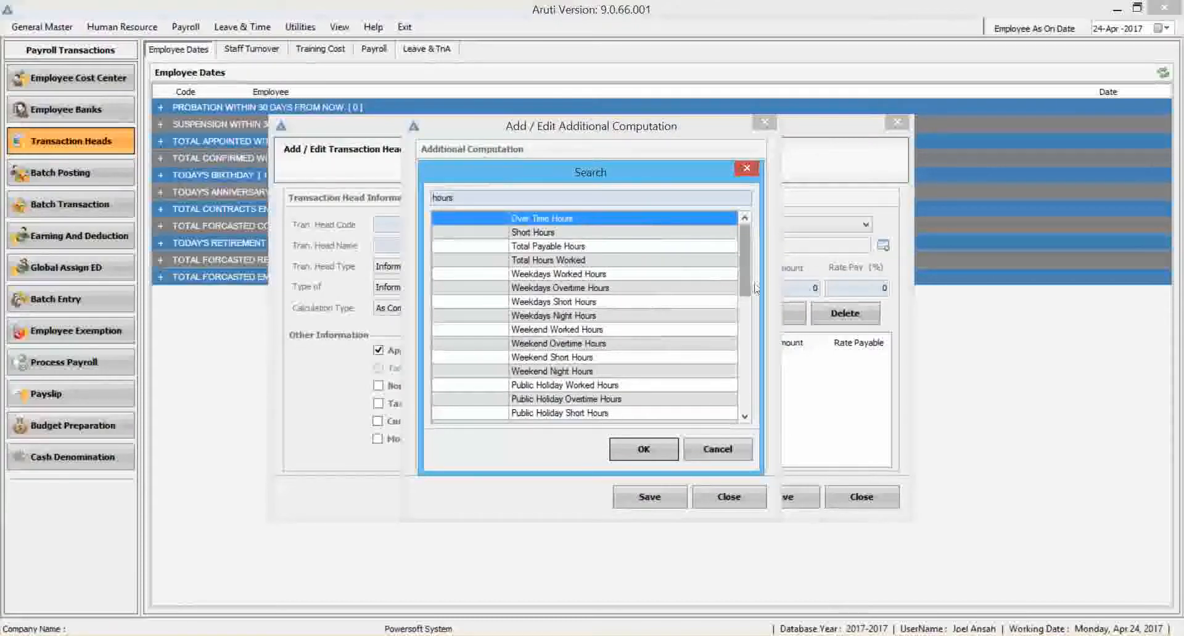
drag(746, 285, 726, 364)
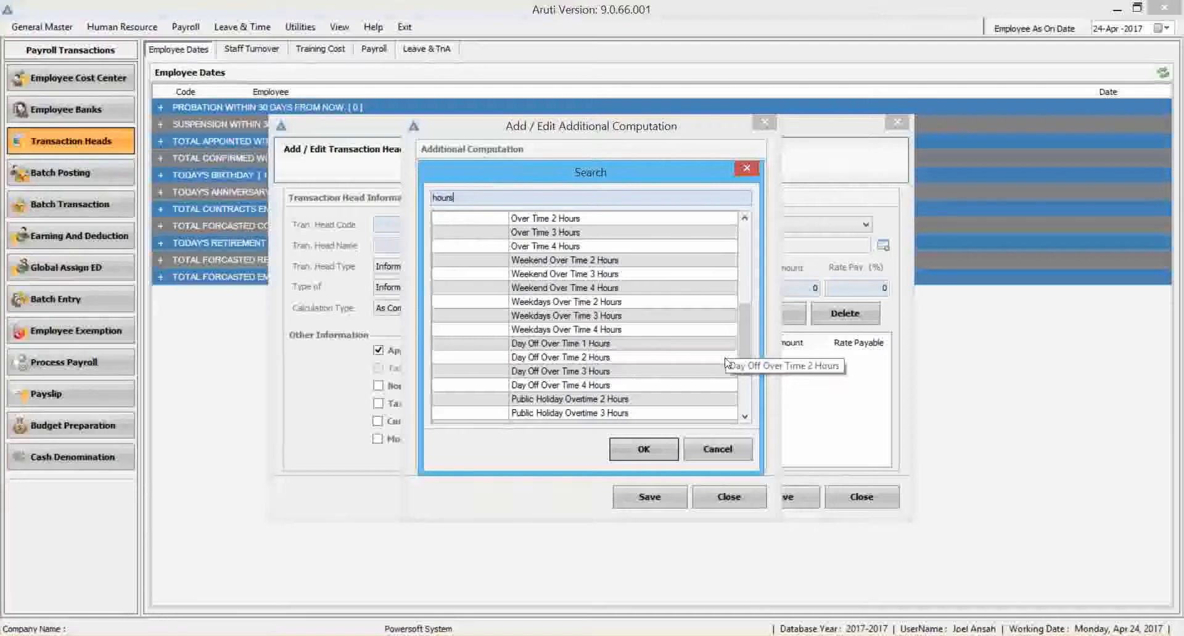
key(XF86AudioLowerVolume)
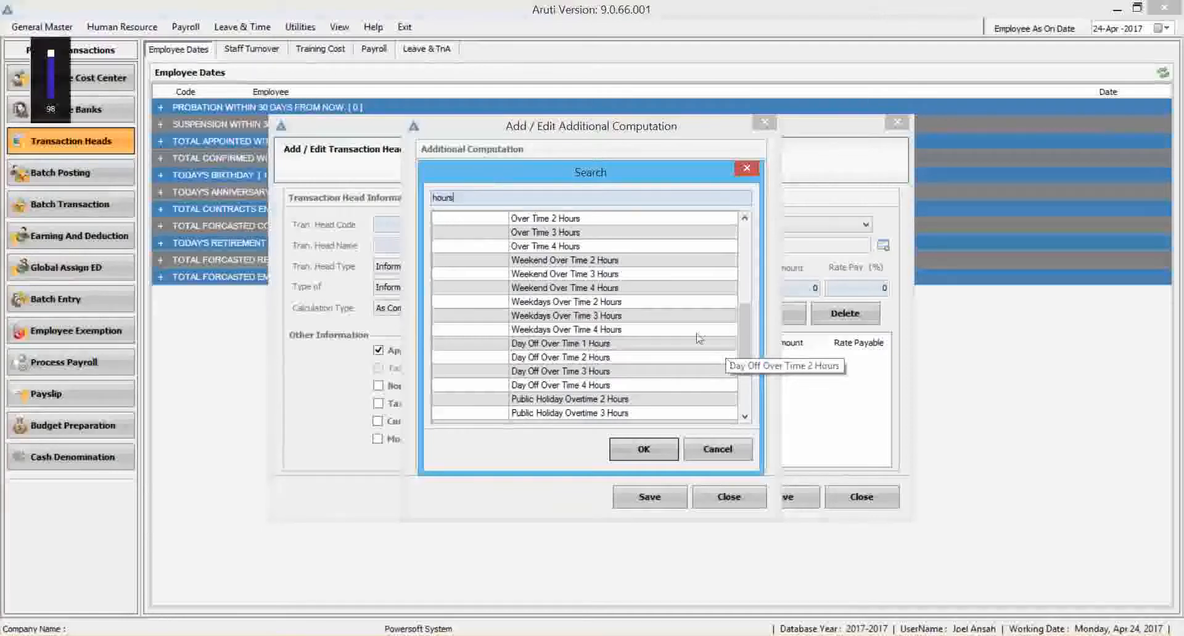
Cancel the function search and close the computation, transaction head and Transaction Heads List windows without saving.
click(717, 449)
click(710, 504)
click(861, 497)
click(888, 485)
Switch to the Report View and open the Employee Time Sheet report under Time And Attendance Reports.
click(339, 27)
click(358, 61)
click(17, 126)
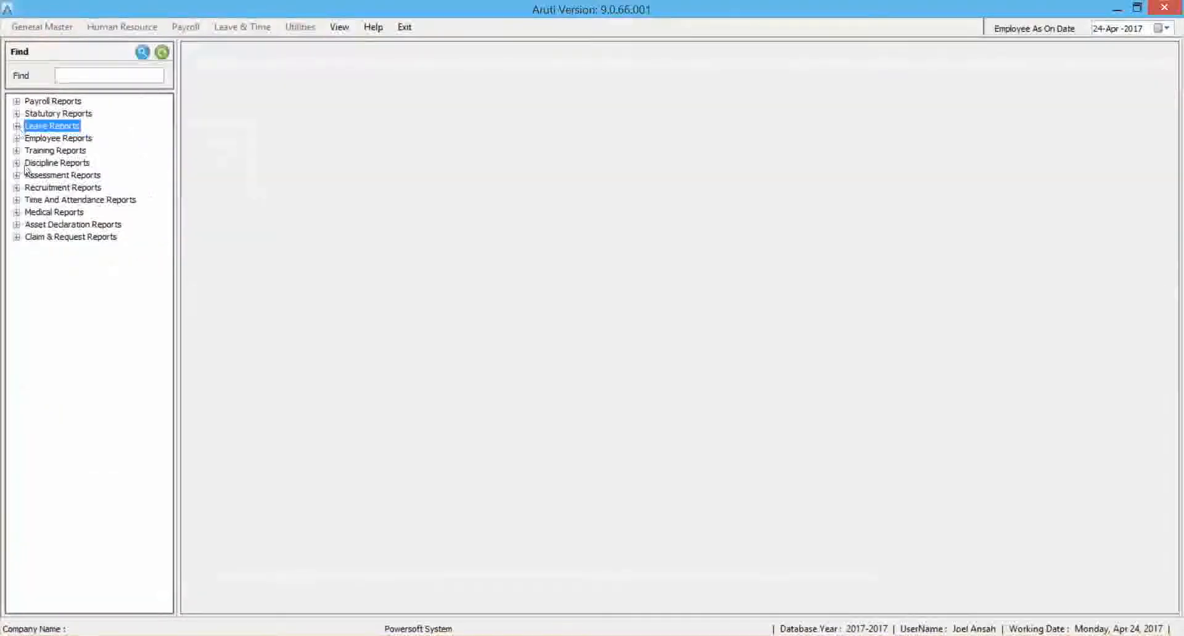
click(17, 199)
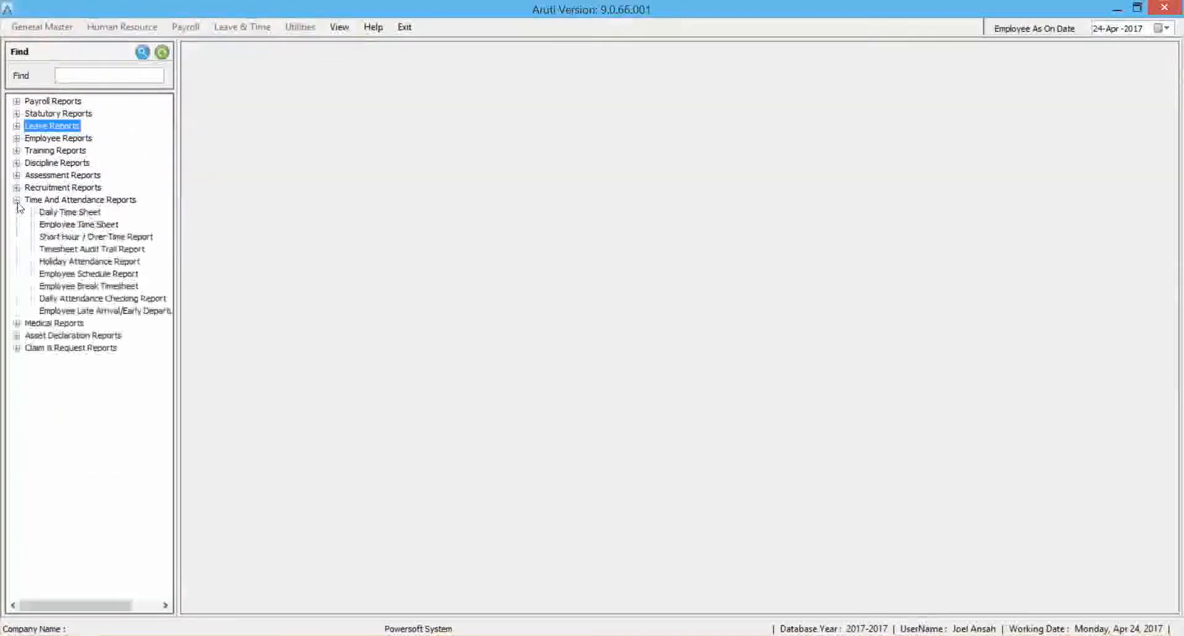
click(86, 225)
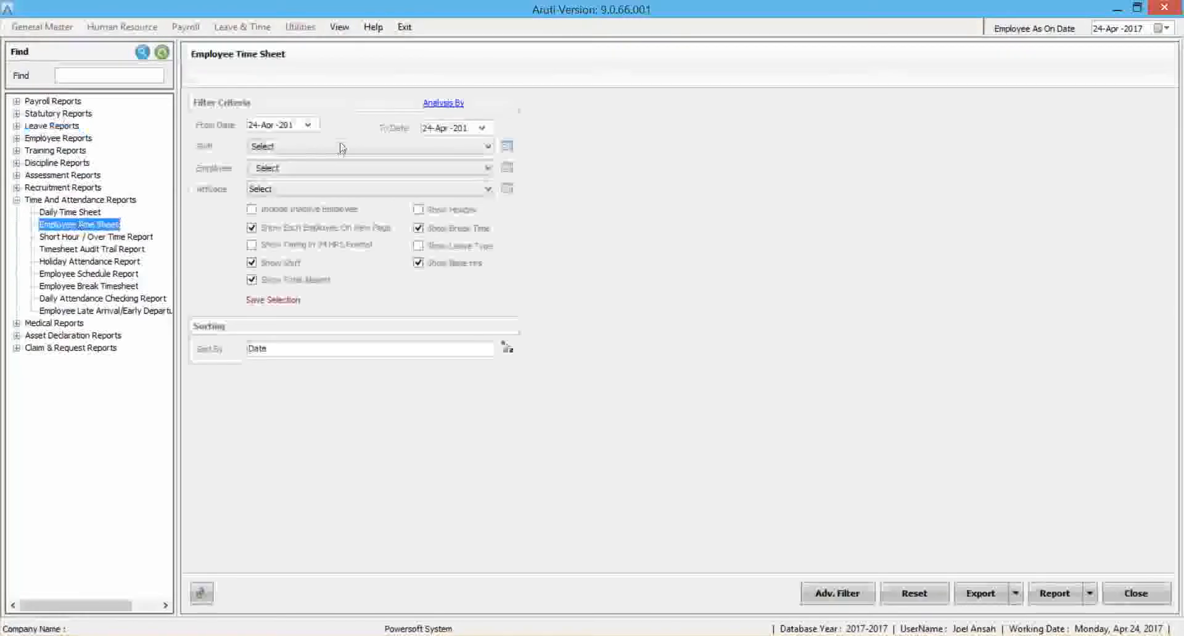
Set the Employee Time Sheet report's date range from 01-Jan-2017 to 31-Jan-2017.
click(307, 125)
click(254, 146)
click(254, 146)
click(254, 146)
click(263, 187)
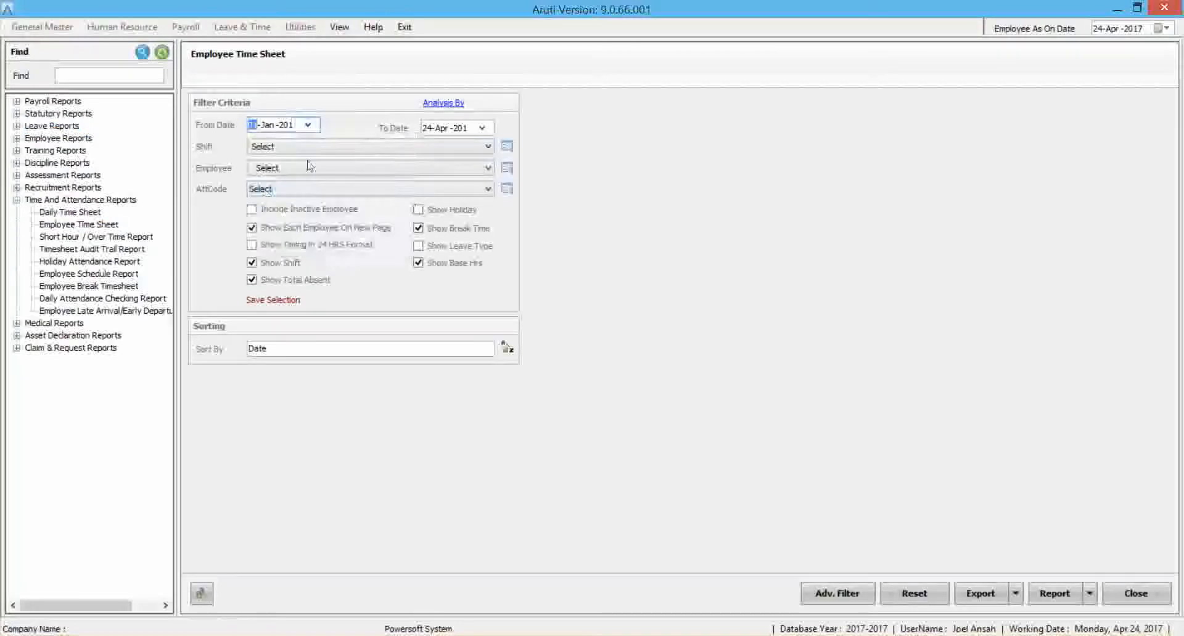
click(482, 127)
click(430, 149)
click(430, 149)
click(430, 149)
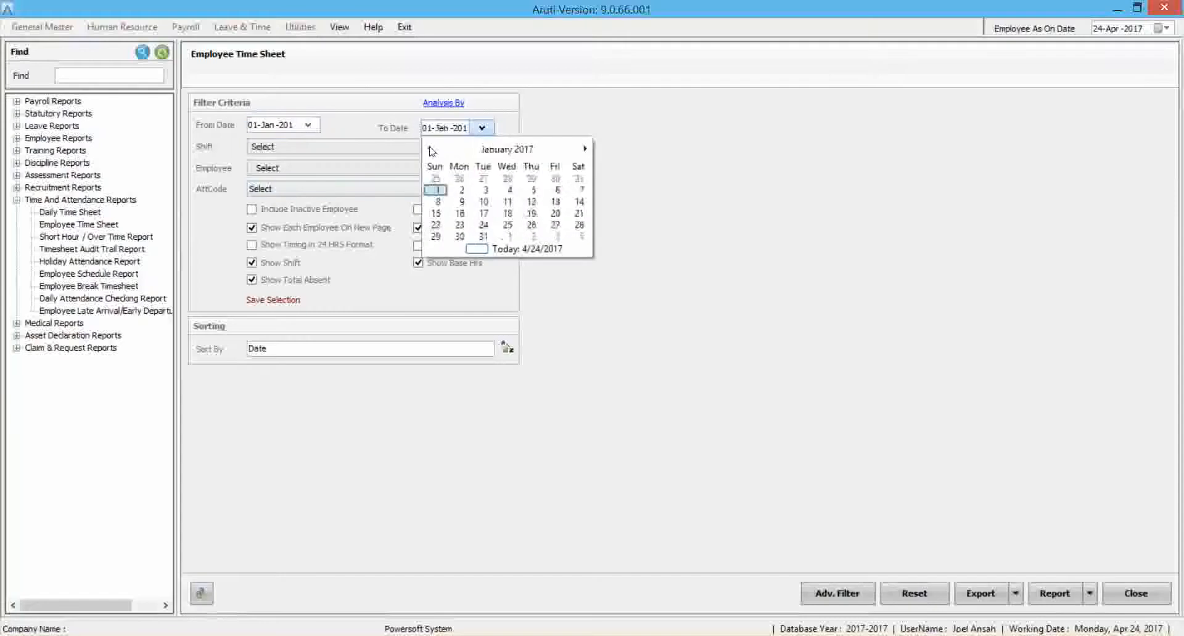
click(483, 236)
Choose the second employee in the list and generate the Employee Time Sheet report.
click(317, 168)
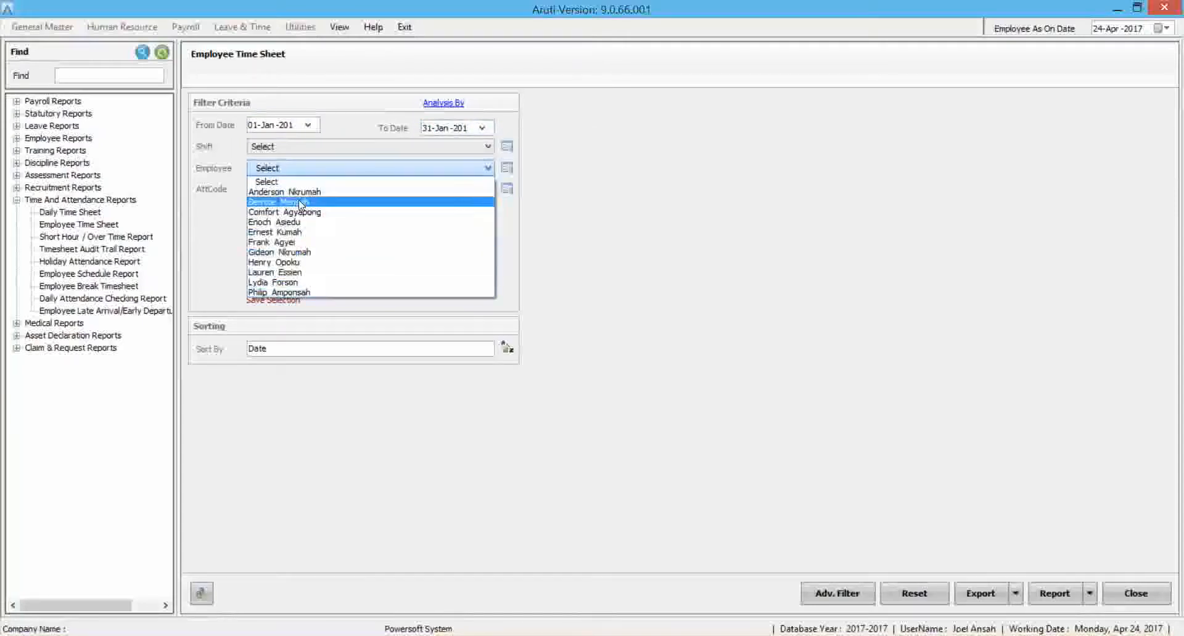
click(300, 202)
click(1049, 595)
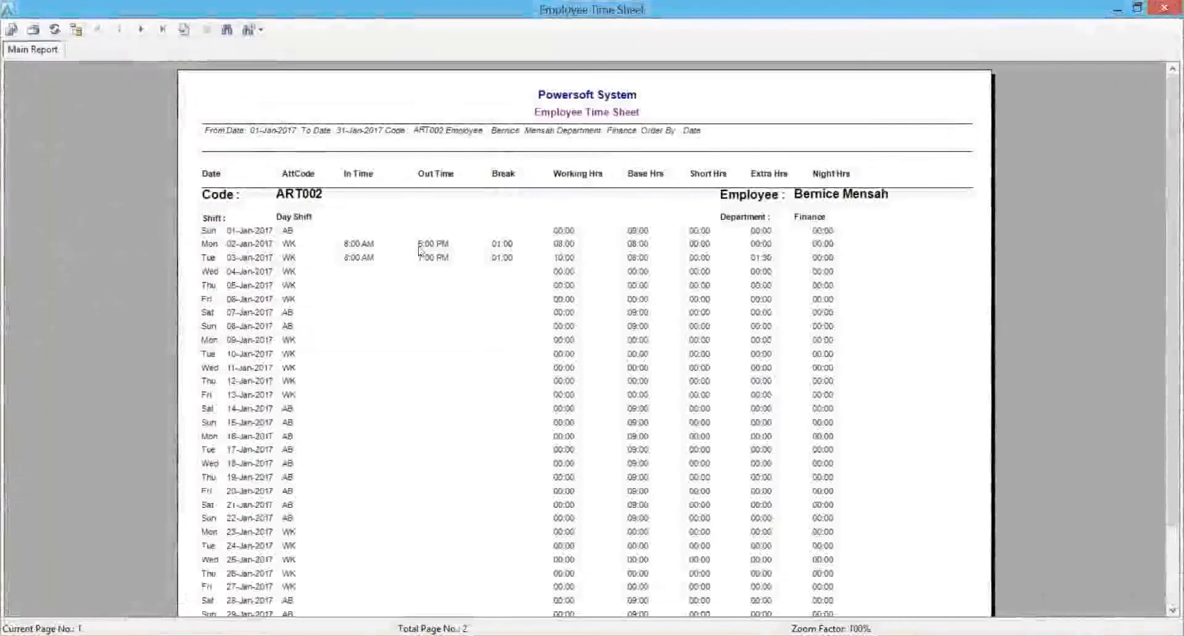
Examine the in and out times, breaks, working hours and extra hours for 02-Jan-2017 and 03-Jan-2017 in the time sheet.
click(358, 250)
click(427, 249)
click(509, 249)
click(565, 245)
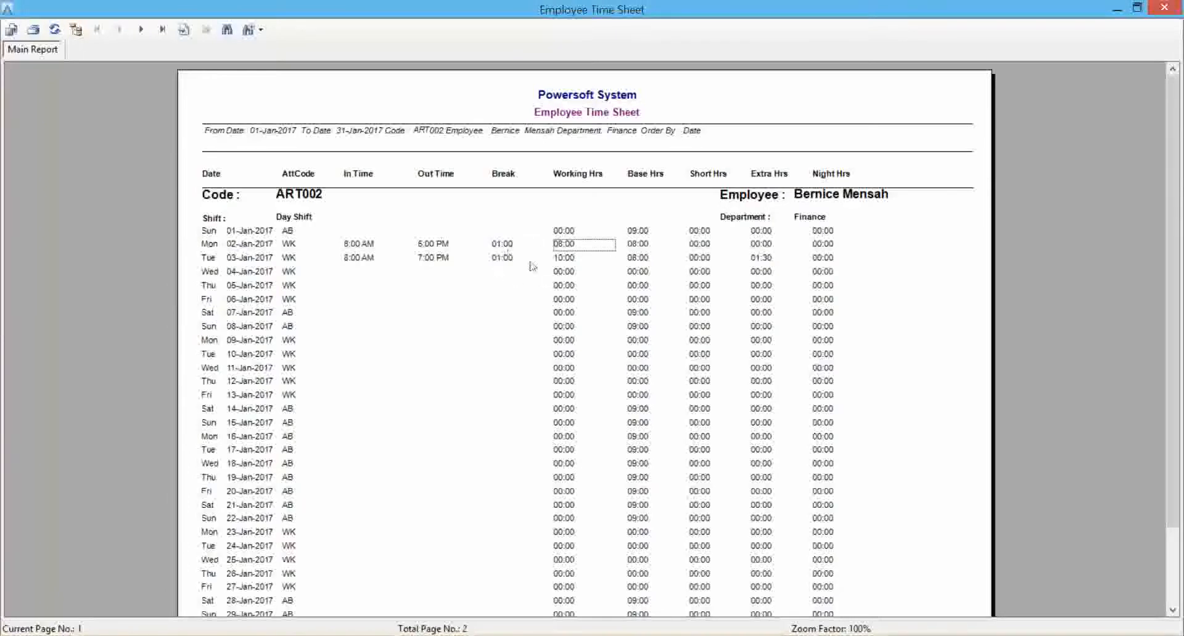
click(363, 259)
click(434, 260)
click(504, 261)
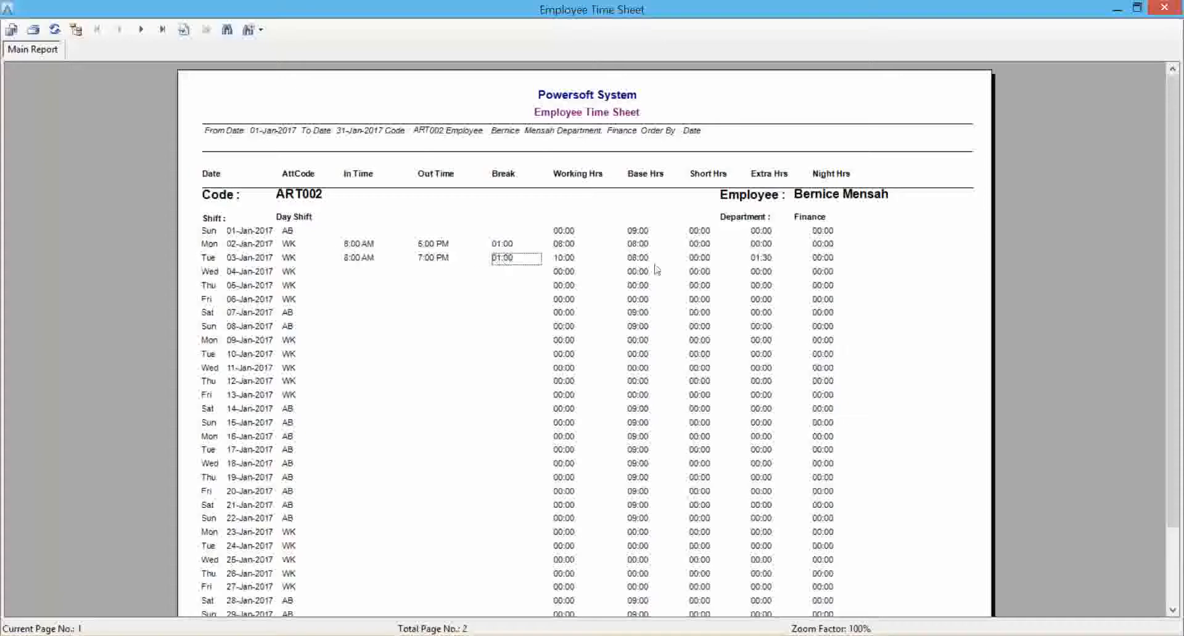
click(766, 260)
Review the time sheet's attendance codes and its summary of absent and mispunch days on the second page, and close the report.
drag(1173, 199, 1174, 351)
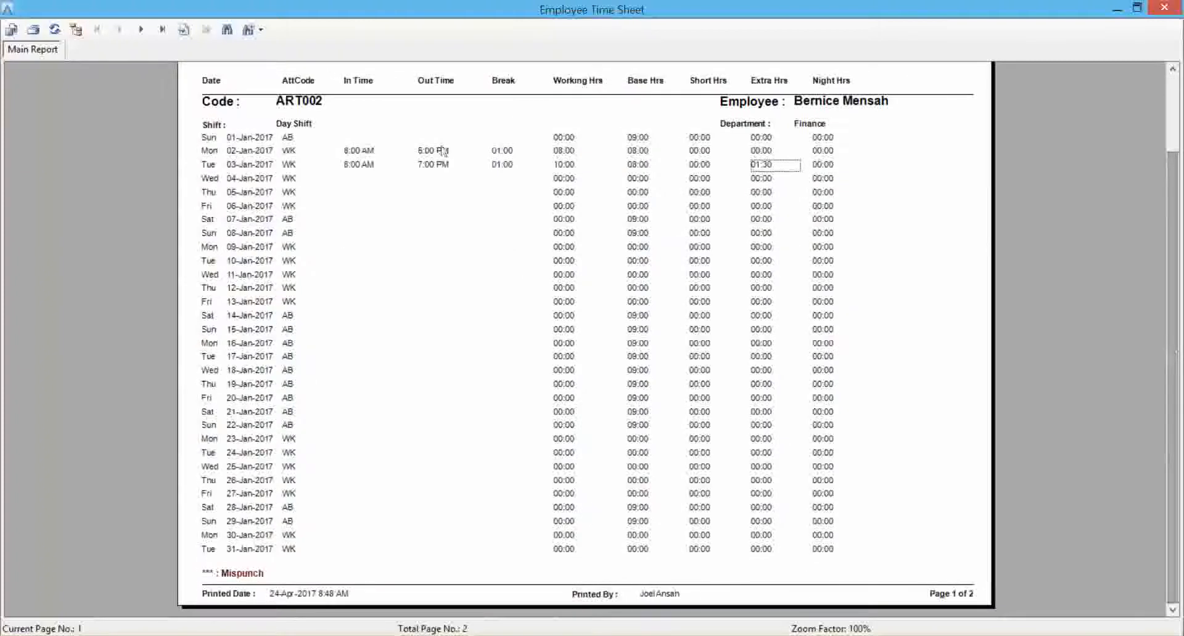
click(141, 29)
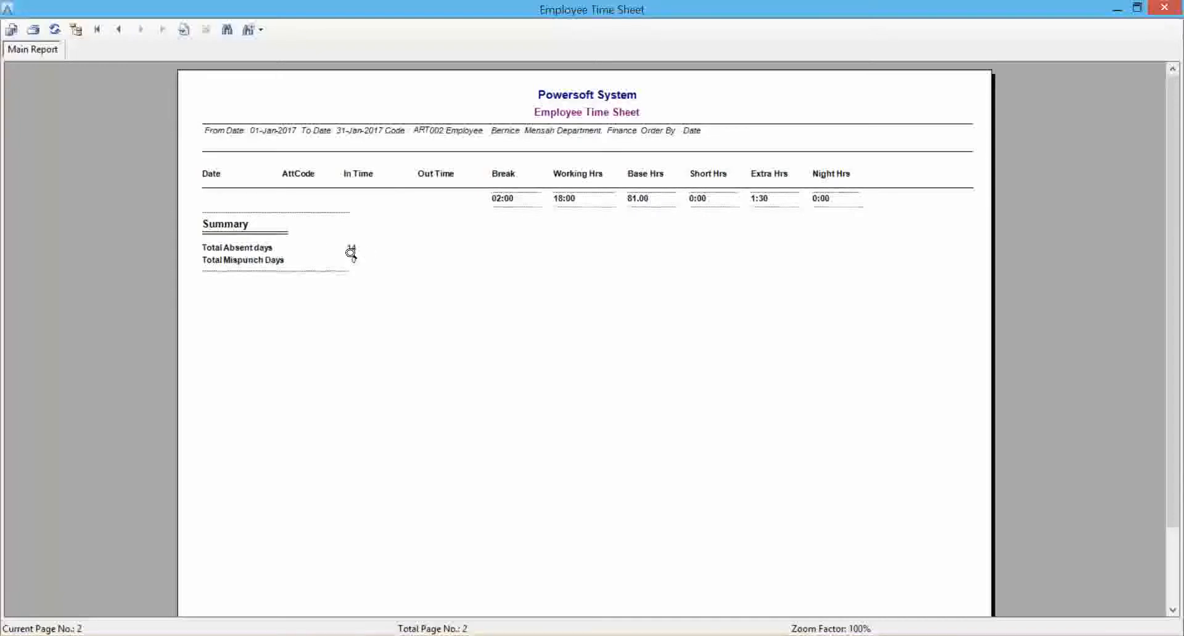
click(119, 29)
click(295, 315)
click(624, 347)
click(285, 317)
click(289, 327)
click(299, 484)
click(290, 302)
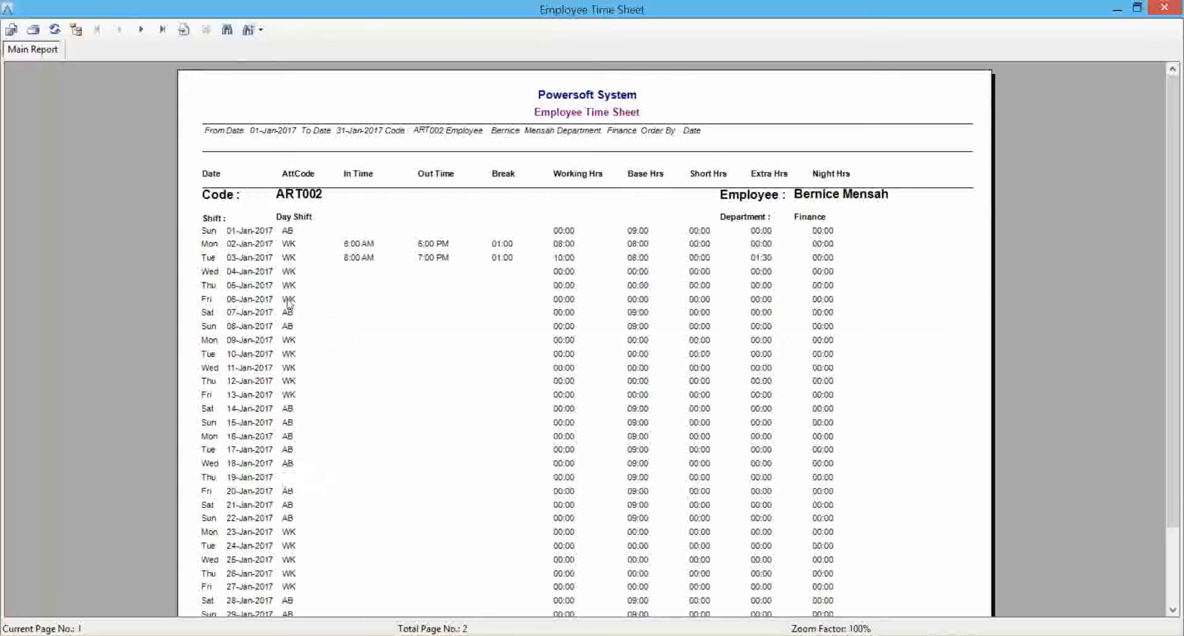
click(137, 30)
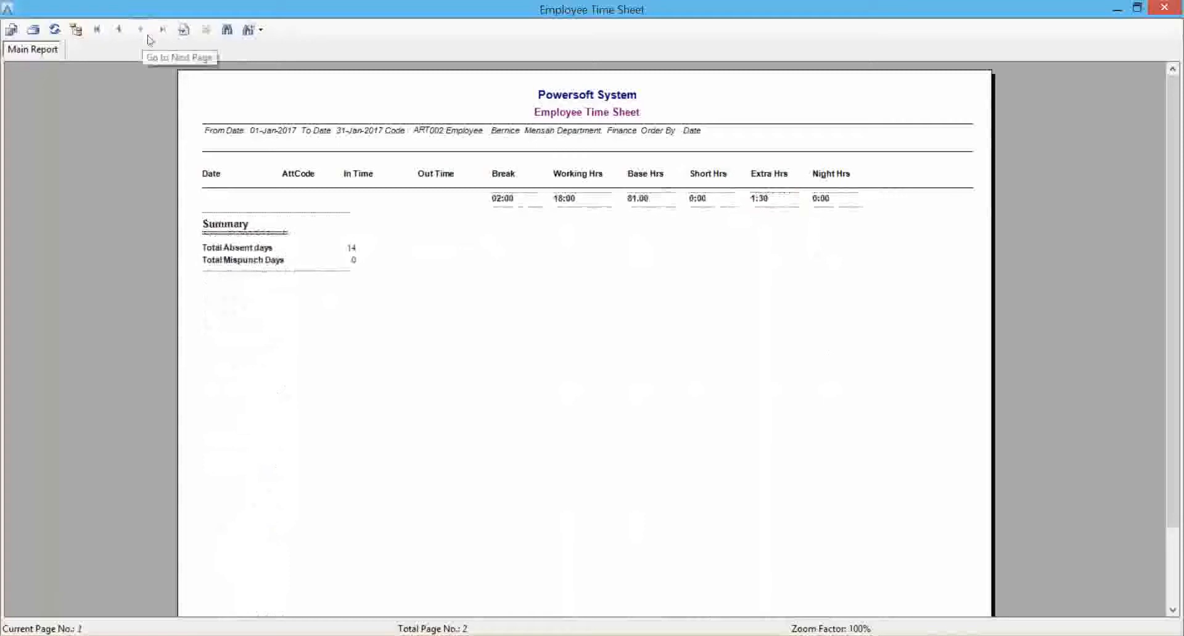
click(1178, 8)
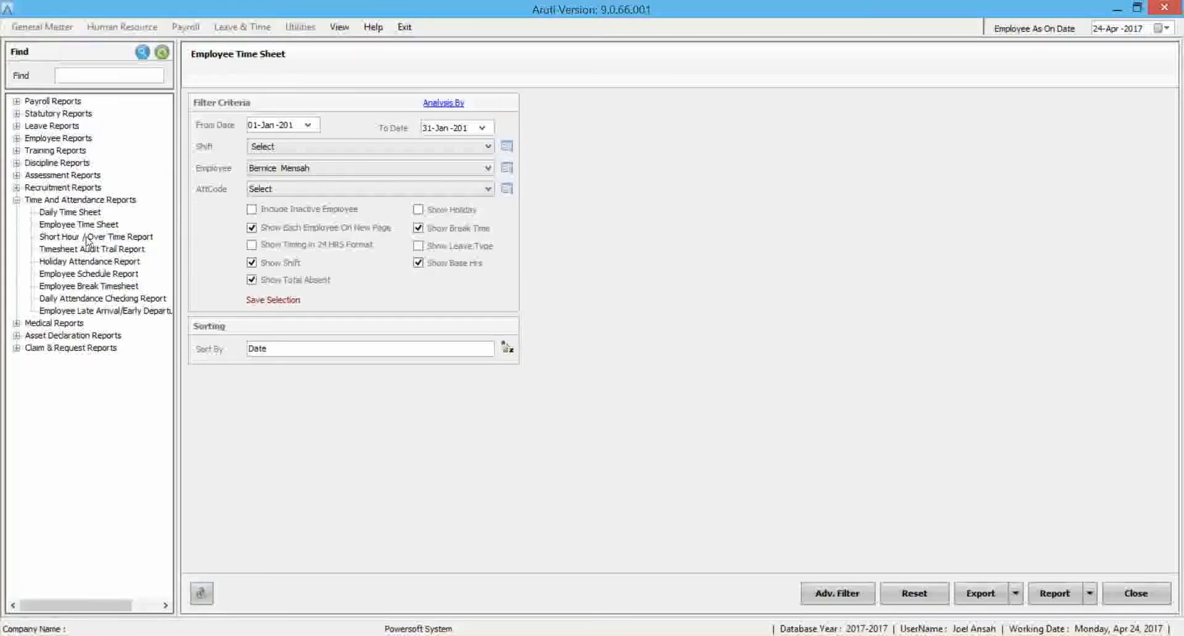
Export the Employee Schedule Report with report type Shift Schedule, period January - 2017 and shift Day Shift.
click(99, 299)
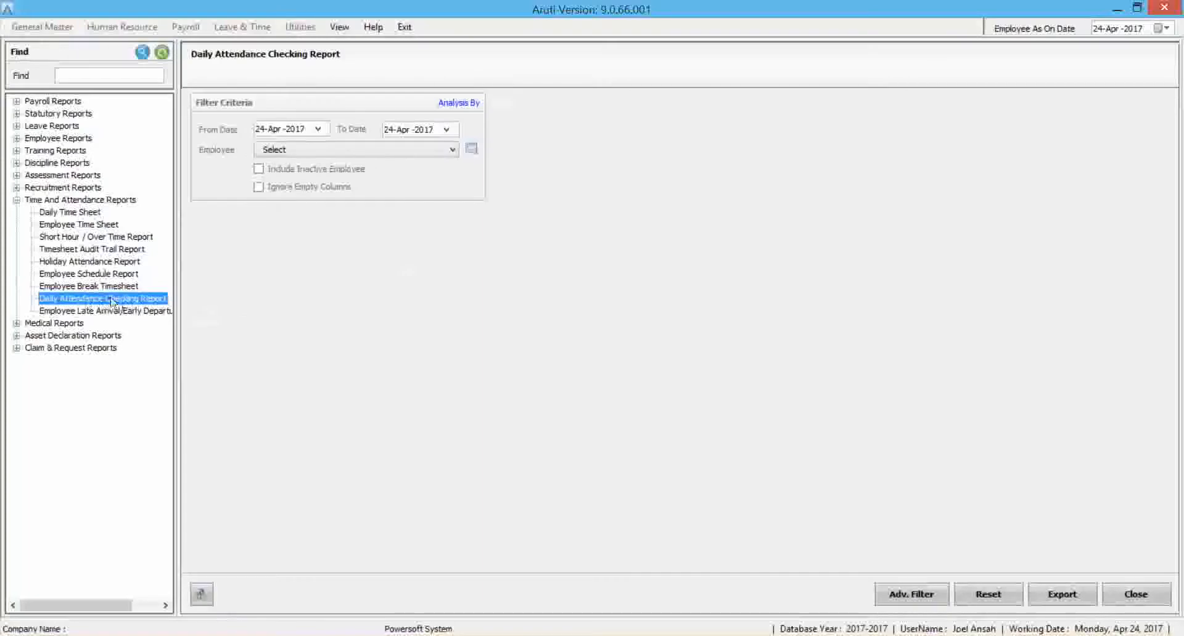
click(104, 276)
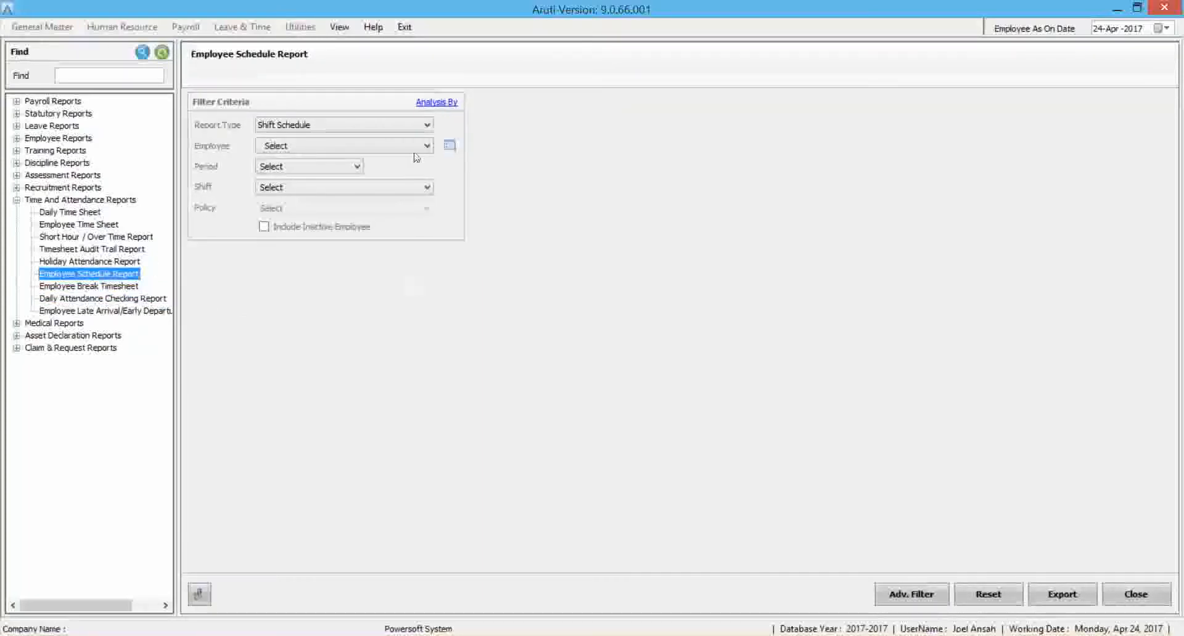
click(393, 131)
click(347, 138)
click(317, 166)
click(331, 194)
click(331, 194)
click(328, 191)
click(328, 190)
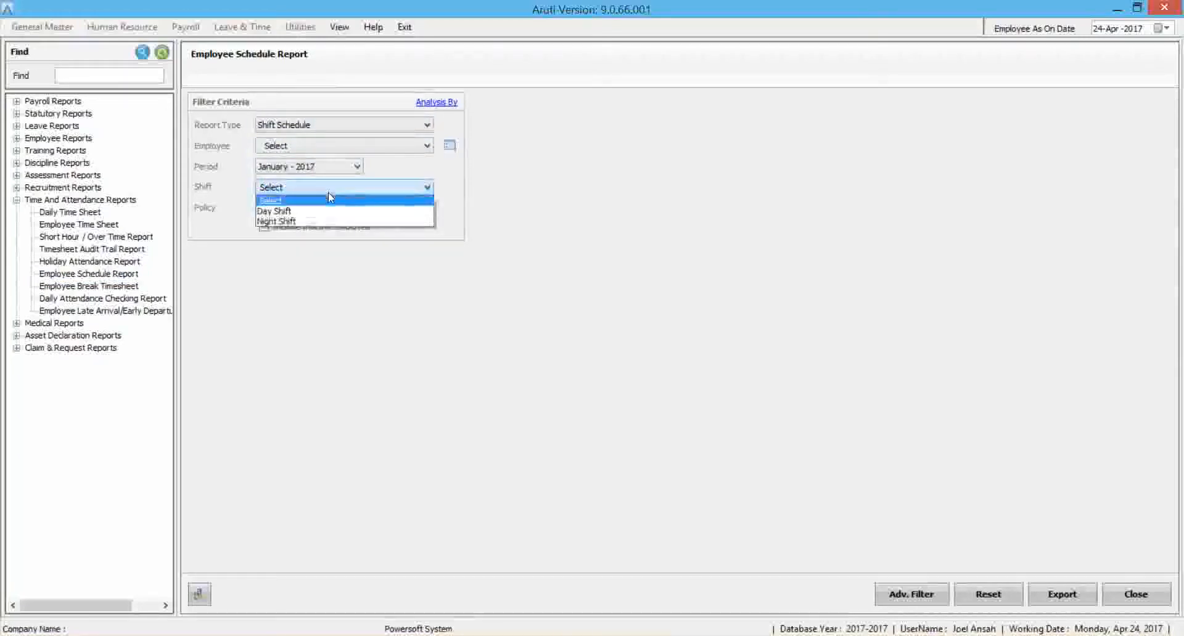
click(297, 212)
click(1058, 593)
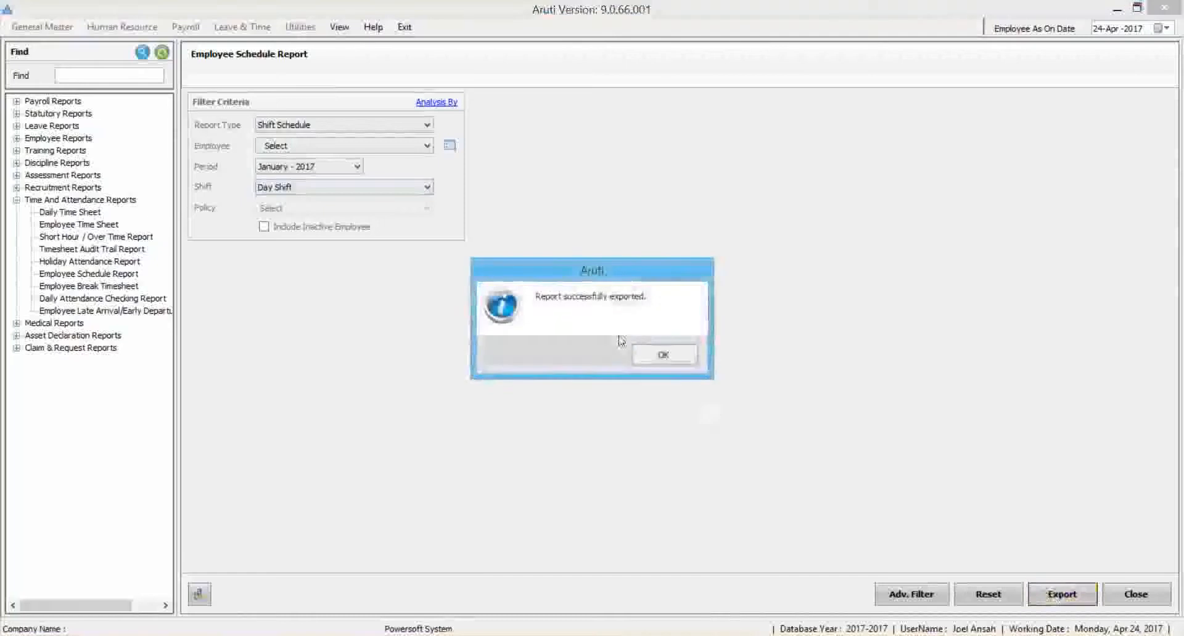
Open the exported schedule report in Excel and examine the employees' day shift codes across the January 2017 dates and the code legend.
click(663, 354)
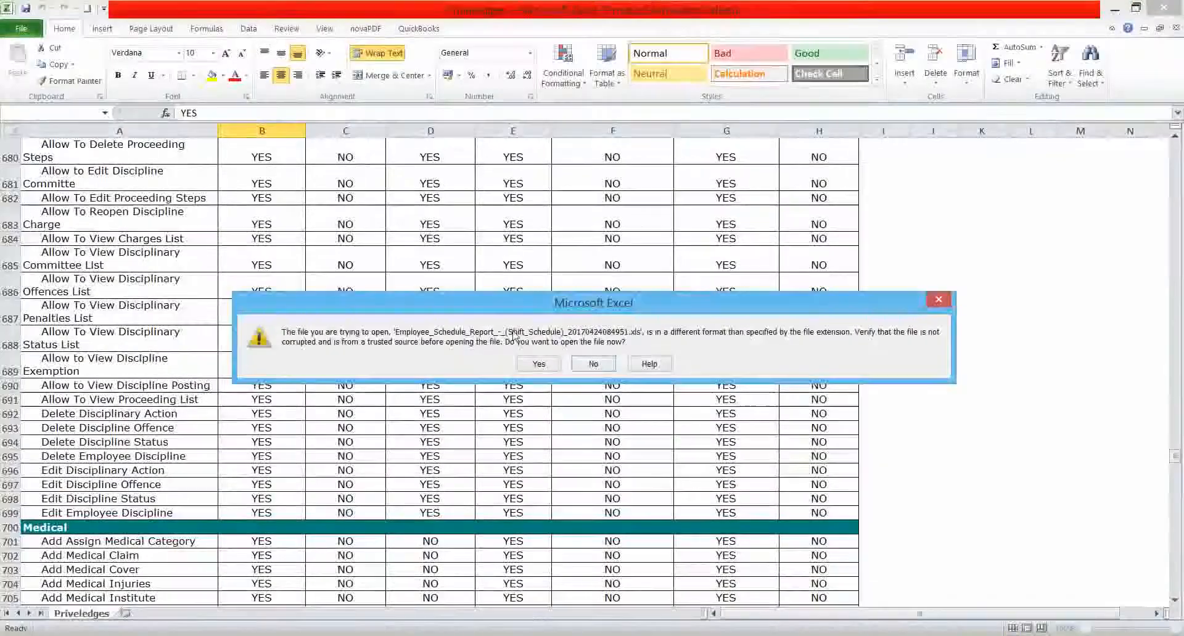
click(539, 364)
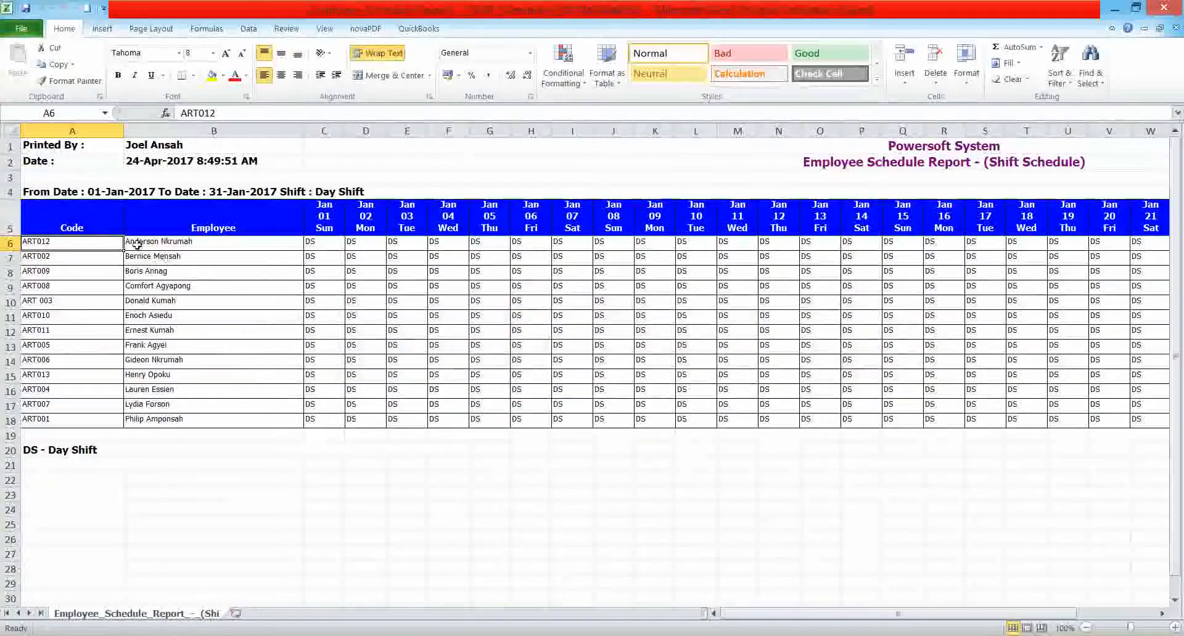
click(655, 273)
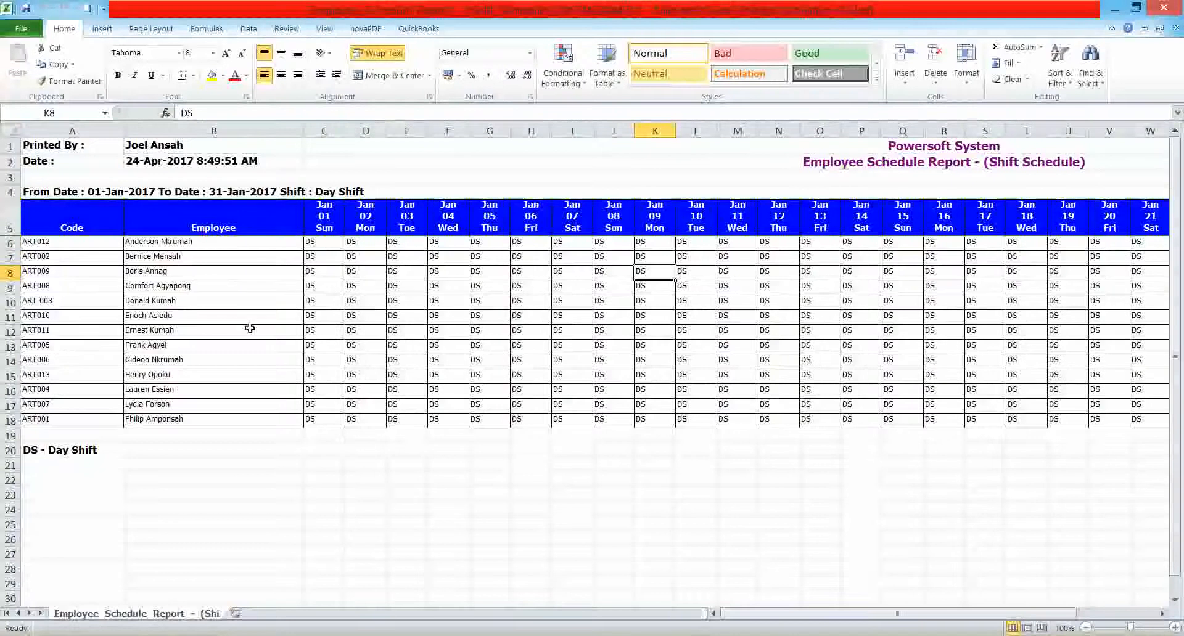
click(38, 455)
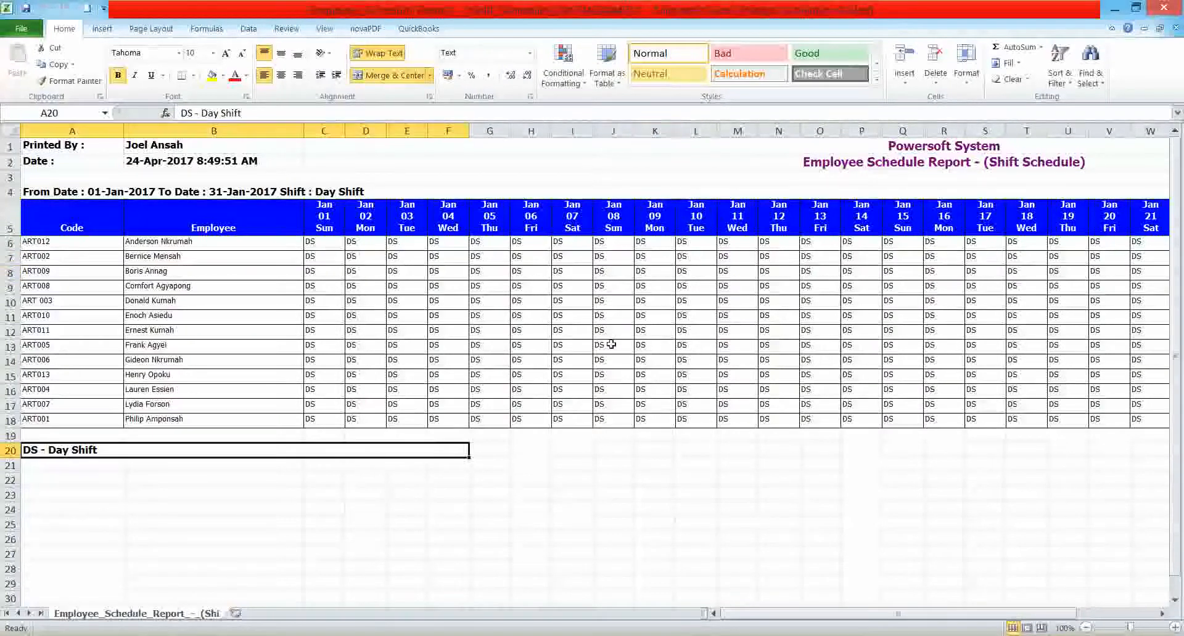
click(1040, 343)
key(Right)
key(Right)
key(Right)
key(Right)
key(Right)
key(Right)
key(Right)
key(Right)
key(Right)
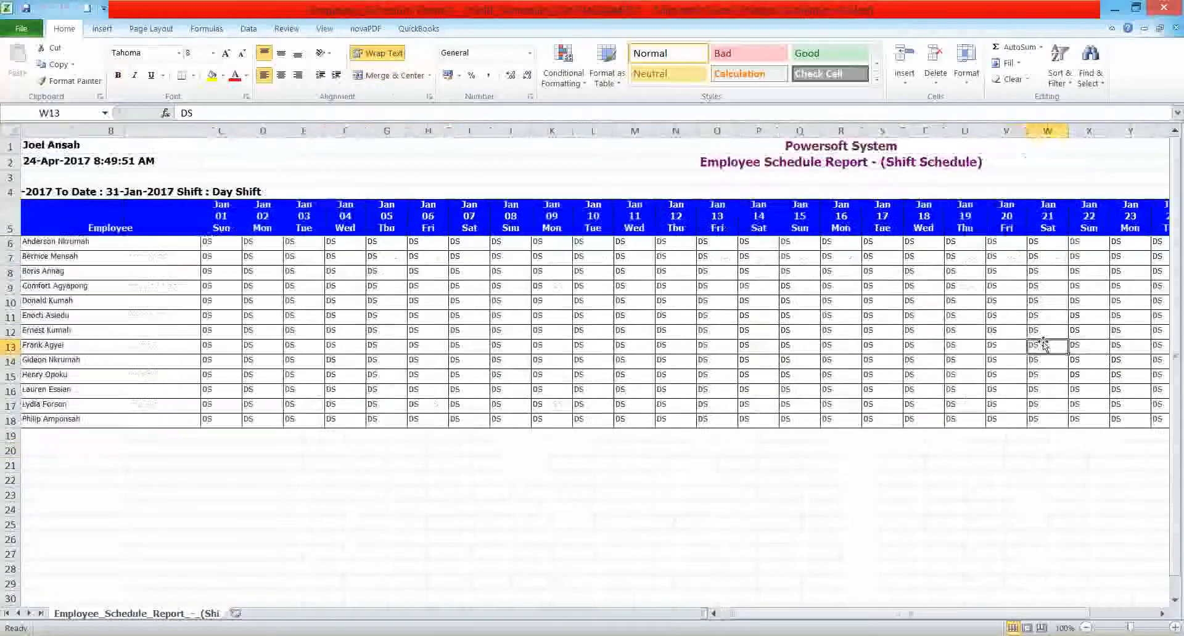
key(Right)
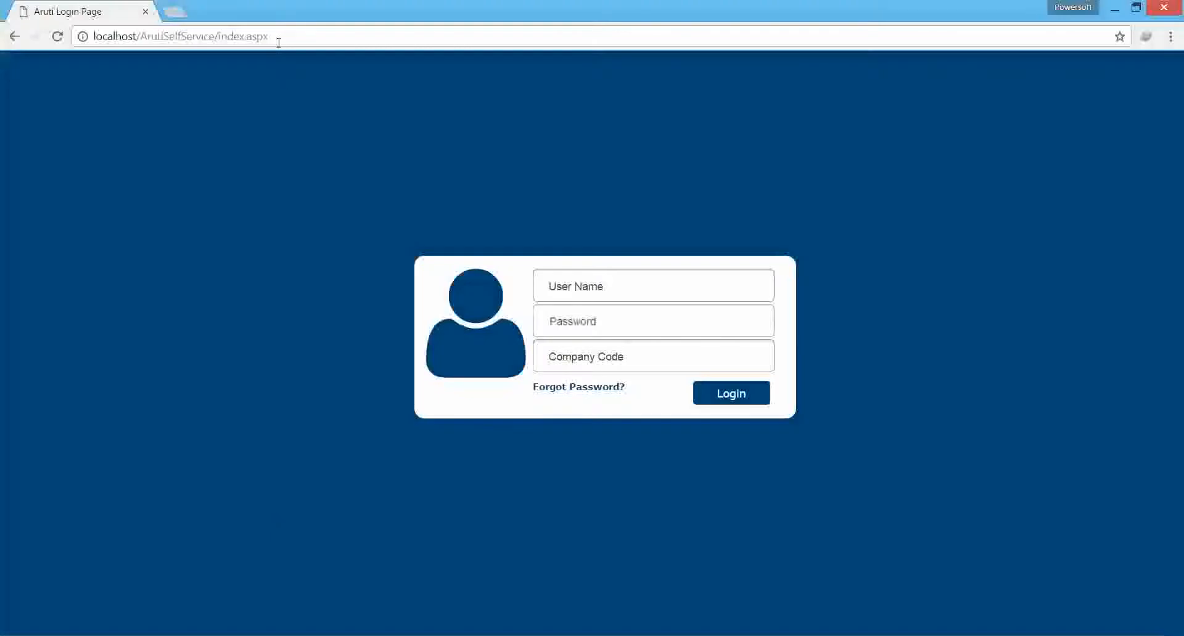
Switch to the Aruti Self Service login page in the browser and log in with the employee's user name, password and company code.
click(593, 278)
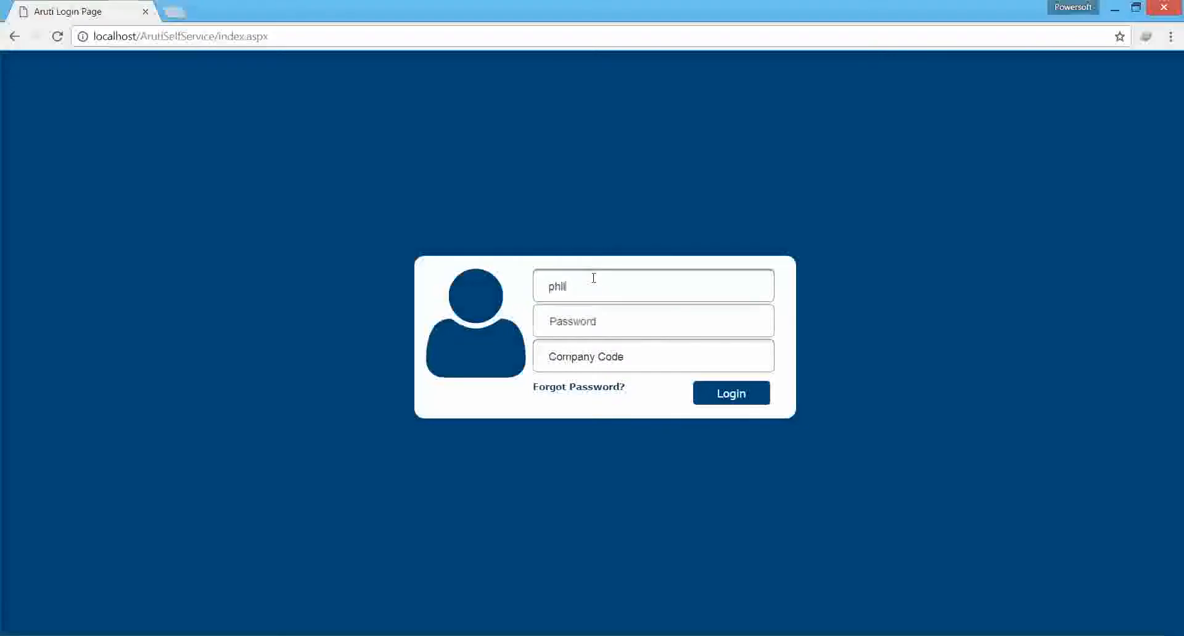
key(Tab)
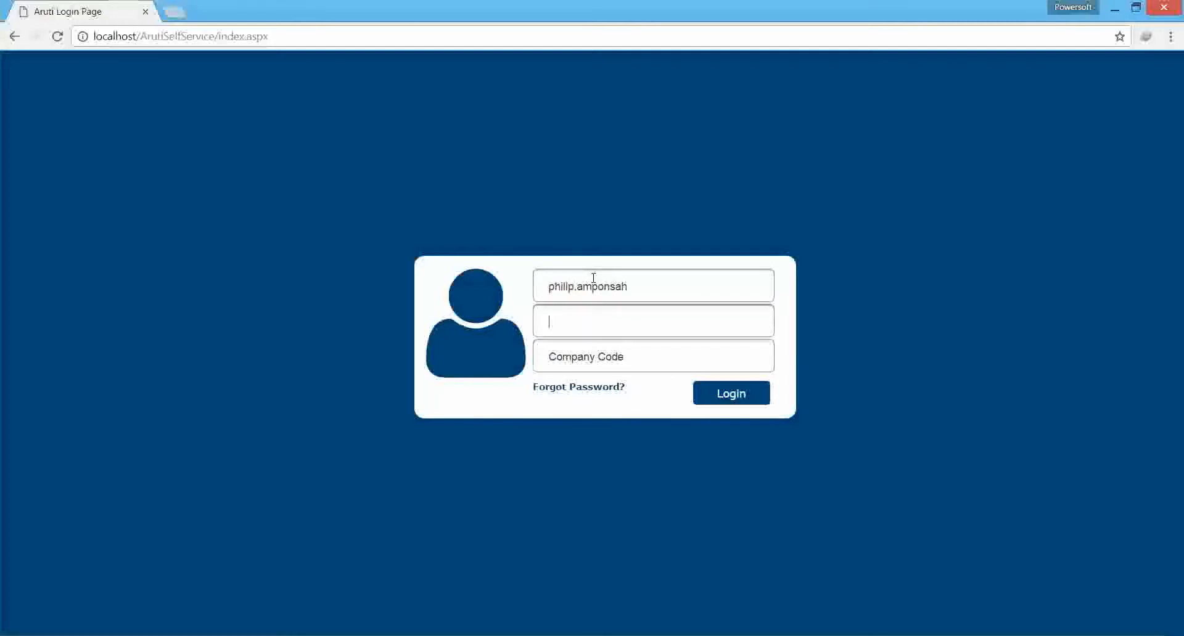
text(•••••)
key(Tab)
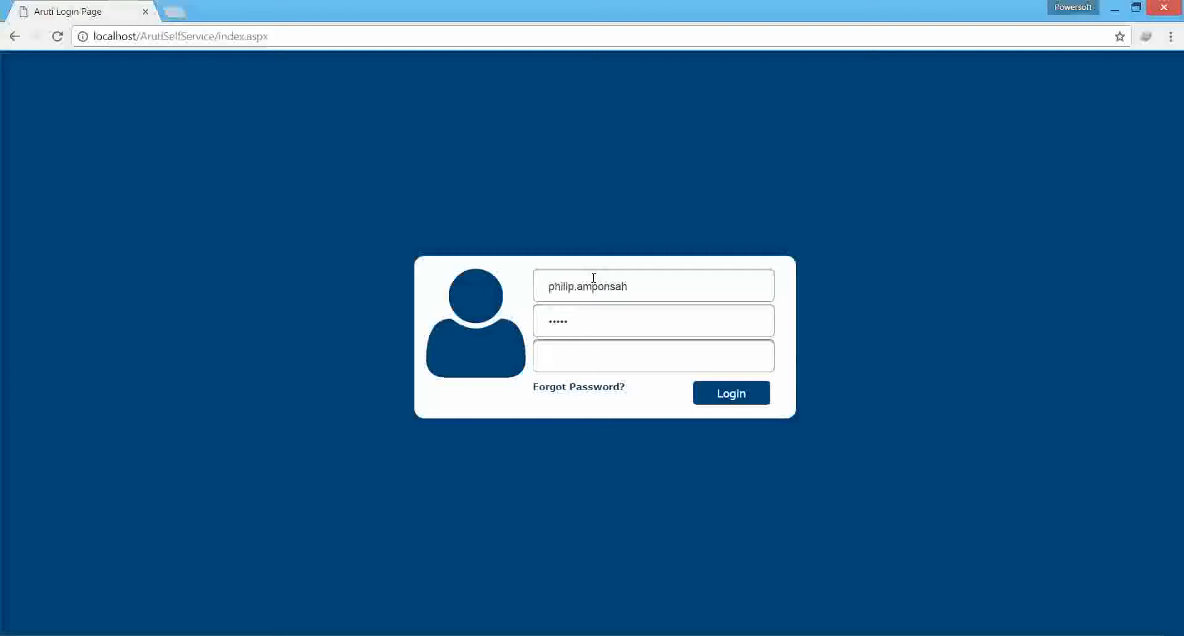
text(ARUT)
key(Return)
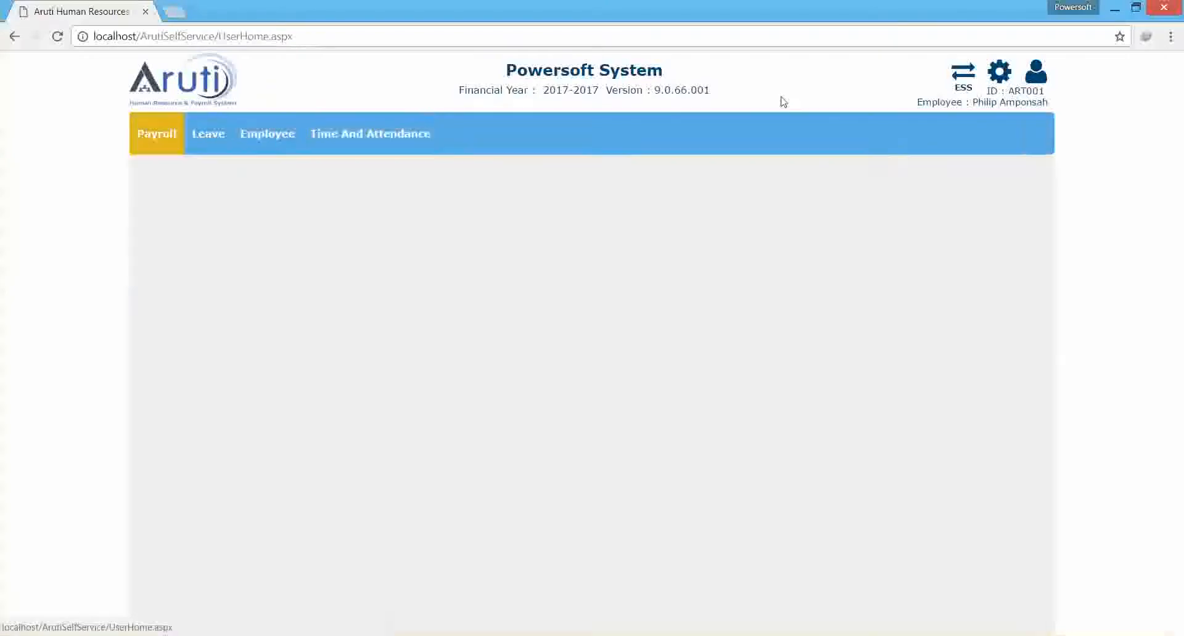
Switch the portal to the employee self-service (ESS) view and look at its theme and account options.
mouse_move(965, 71)
click(905, 128)
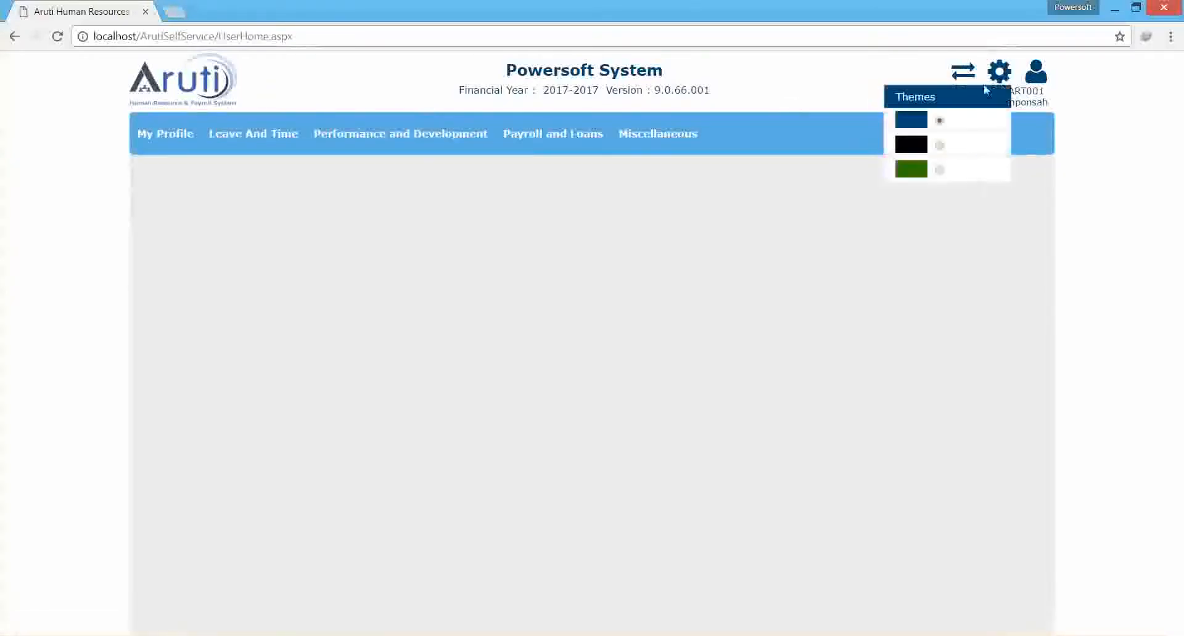
mouse_move(1028, 80)
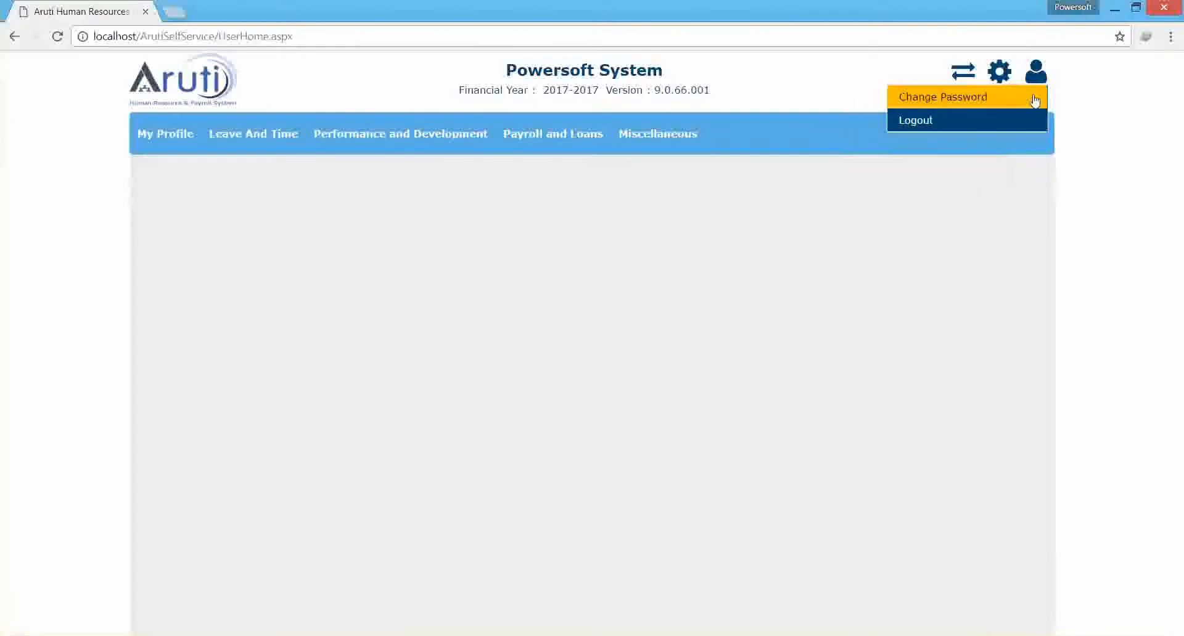
Open the employee's profile snapshot and its Personal details page.
mouse_move(166, 136)
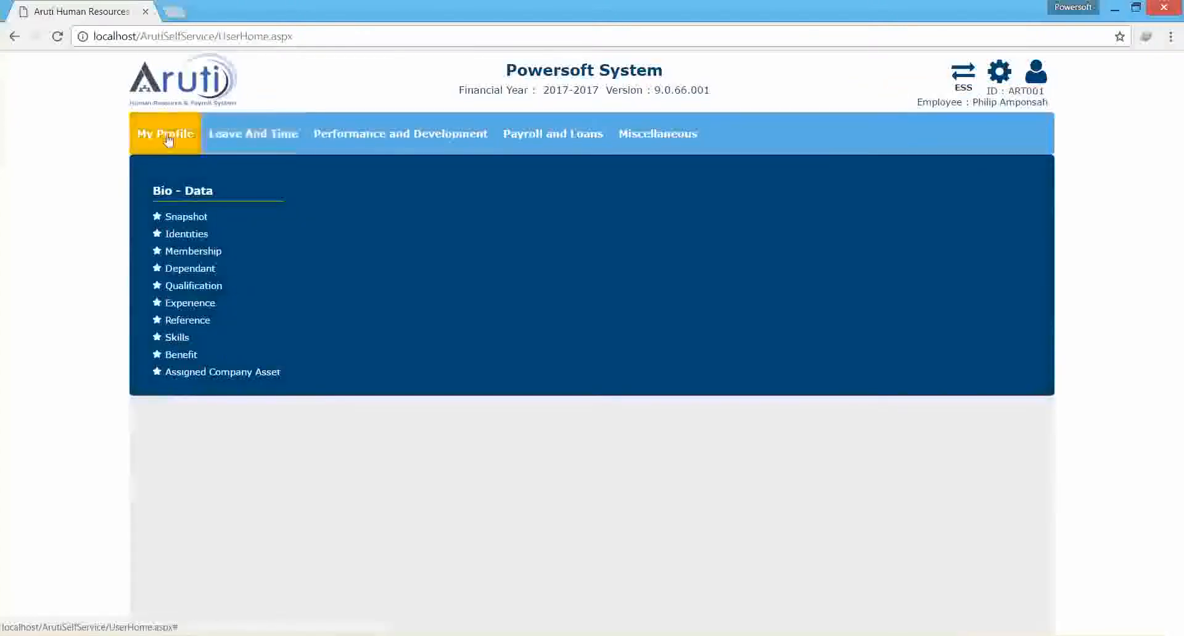
click(177, 217)
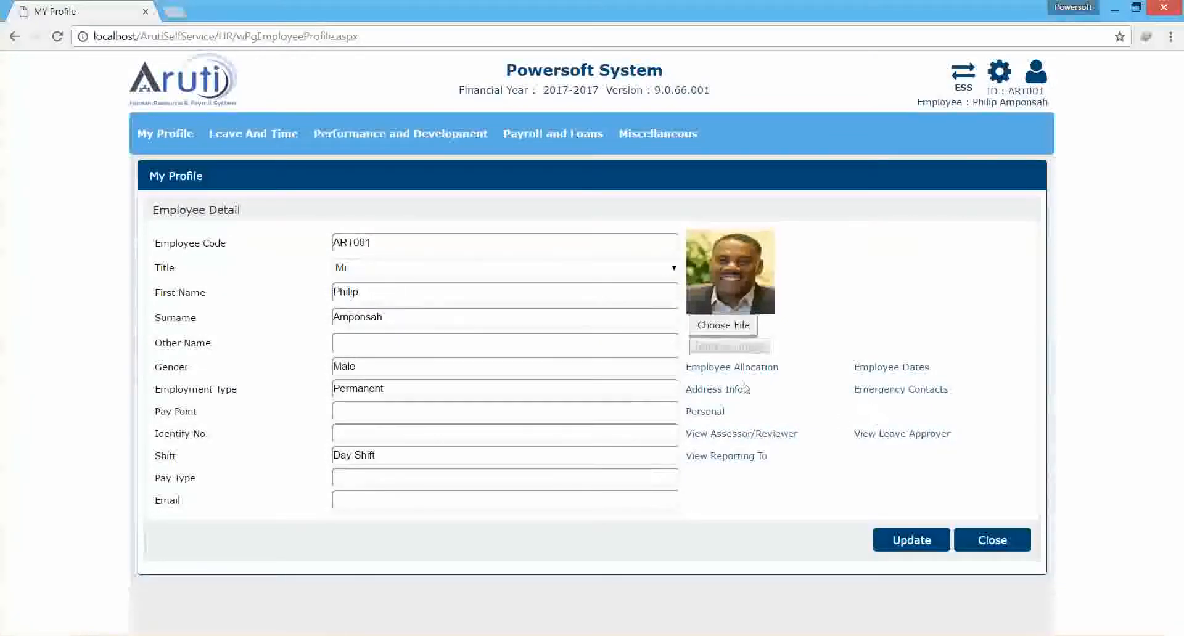
click(709, 411)
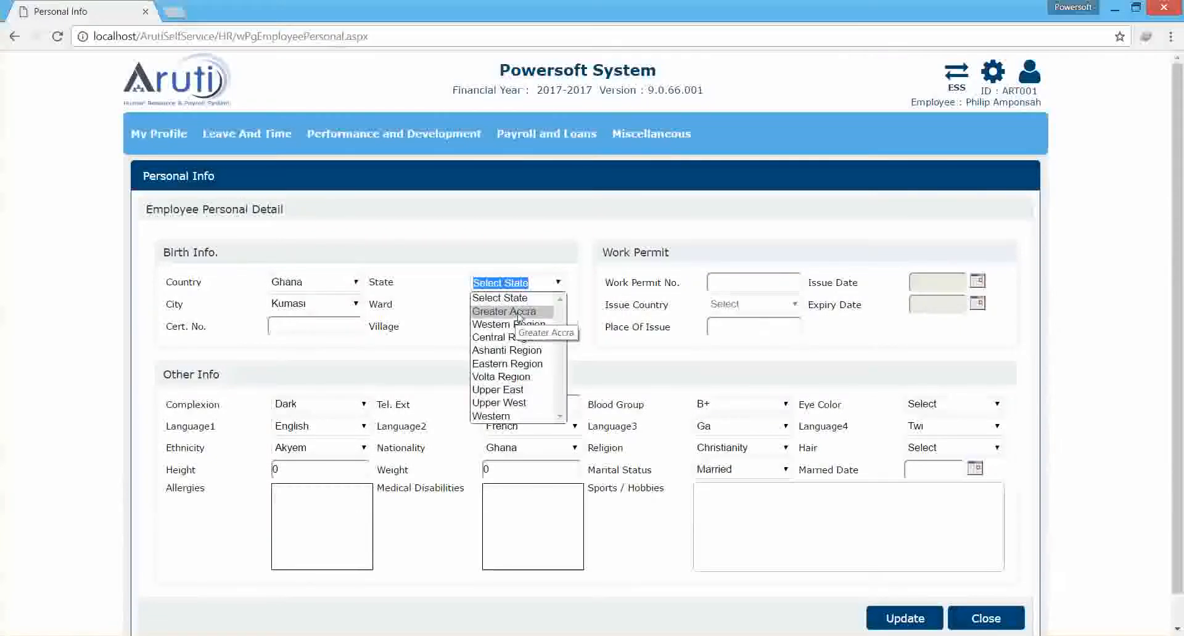
Set the birth city to Lapaz and Language3 to English, and update the employee's personal details.
click(355, 311)
click(355, 305)
click(318, 361)
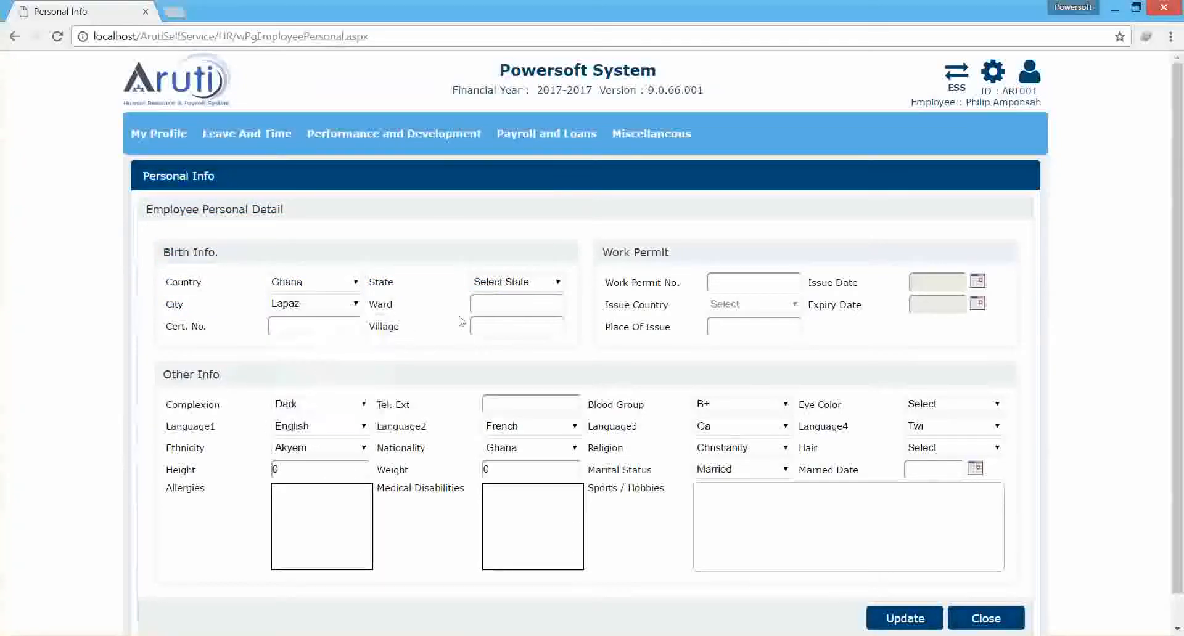
click(763, 432)
click(726, 458)
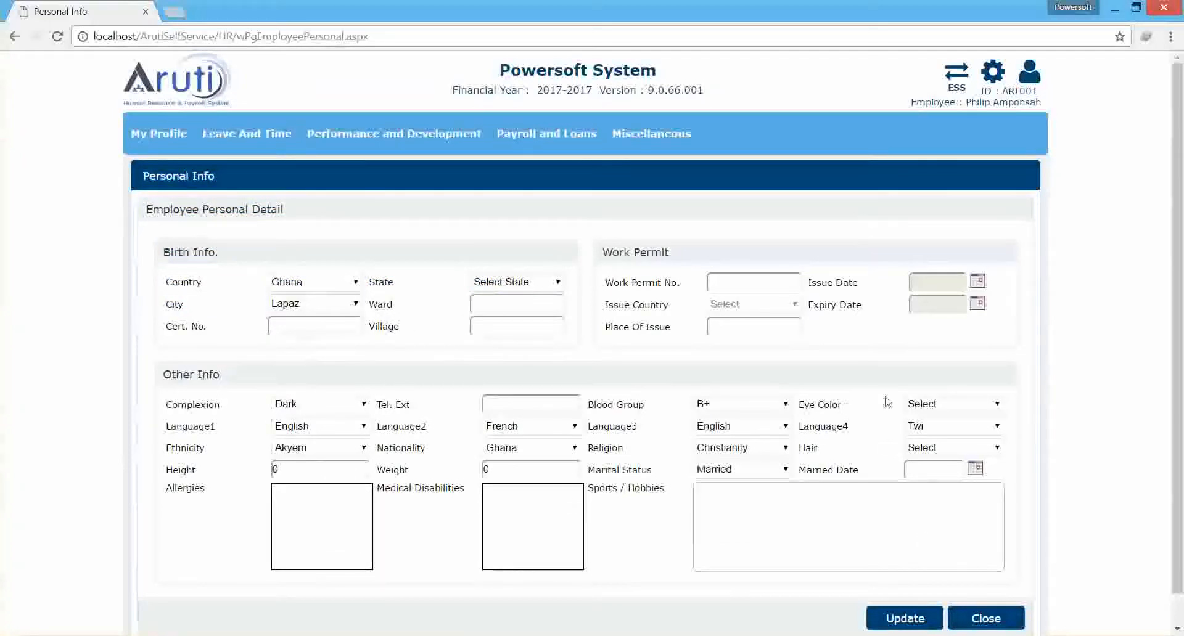
click(901, 617)
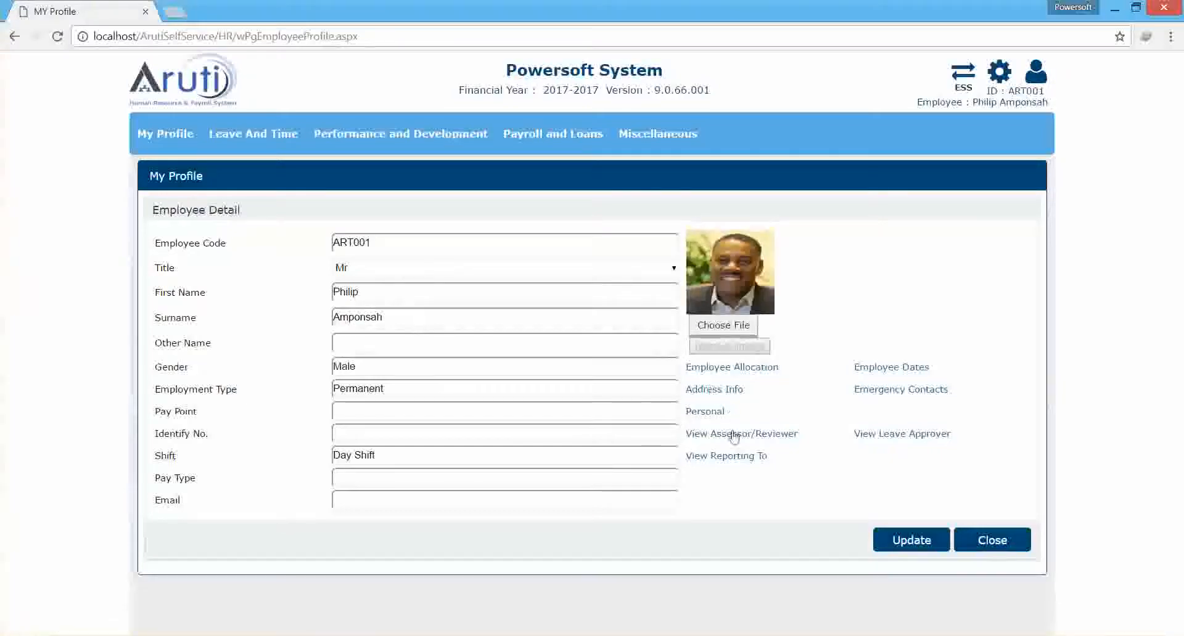
View the assessor and reviewer assigned to the employee and close the list.
click(749, 434)
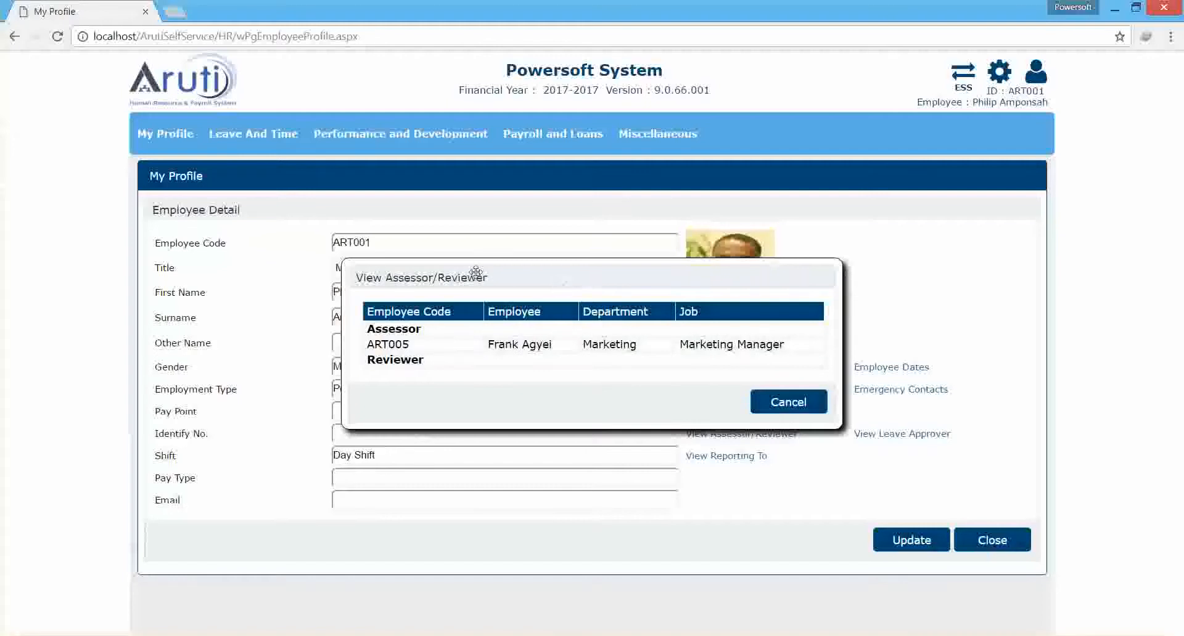
click(789, 402)
Open the employee's Leave Balance page and examine the annual leave entitlement, accrued days, issued days, adjustment and balance columns.
mouse_move(253, 134)
click(172, 217)
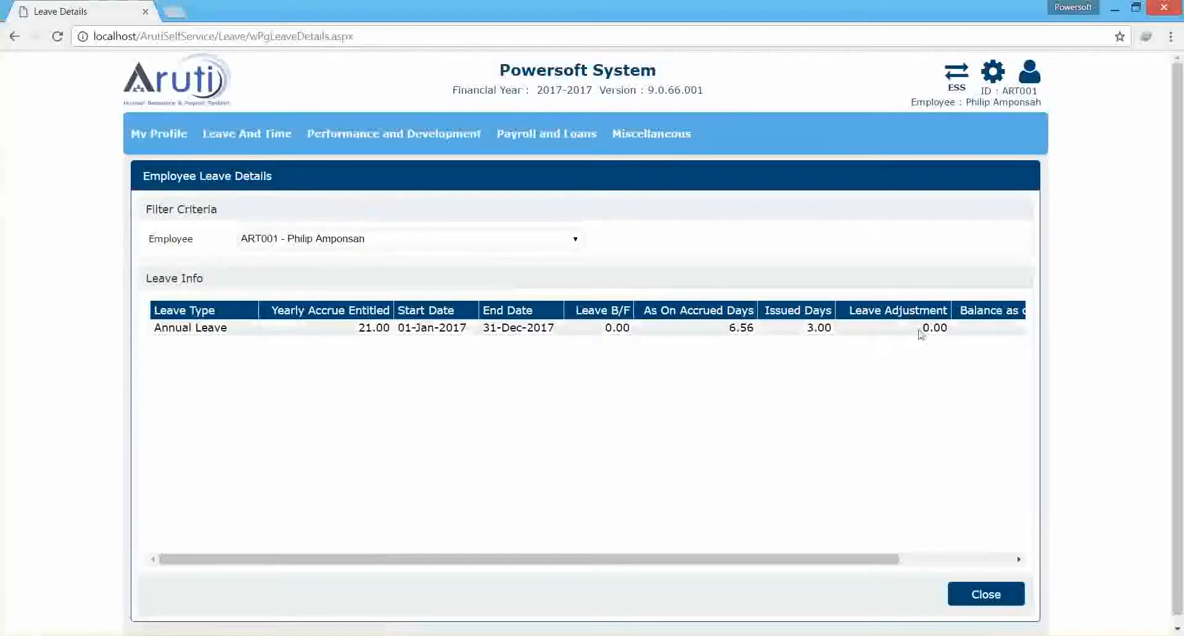
drag(820, 561, 928, 559)
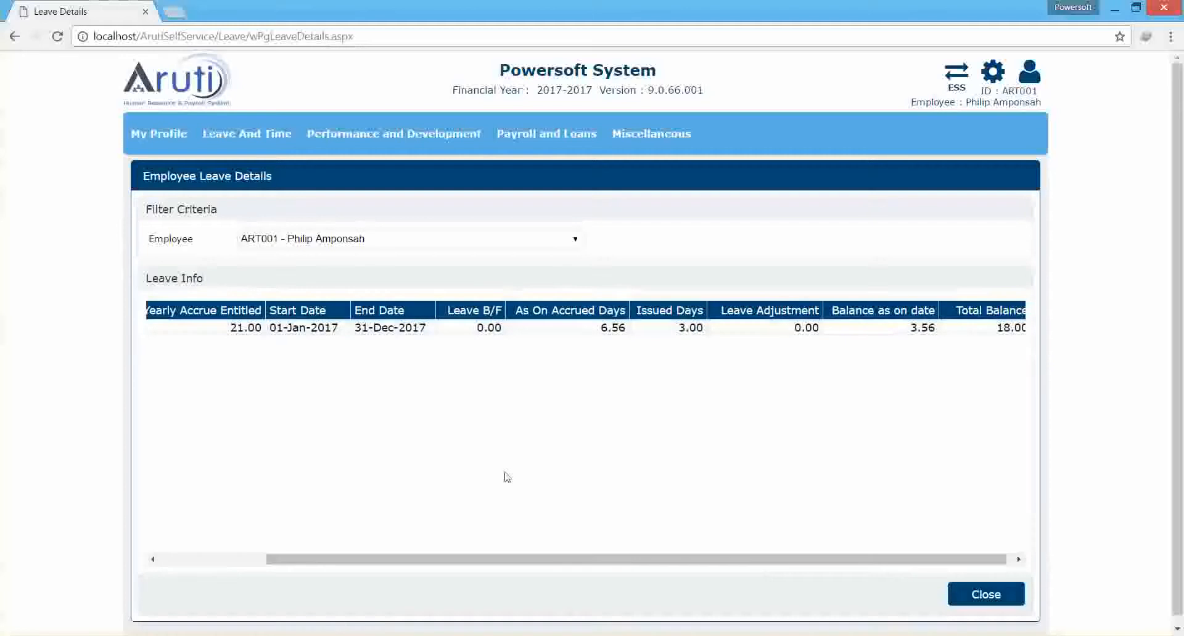
drag(320, 559, 210, 540)
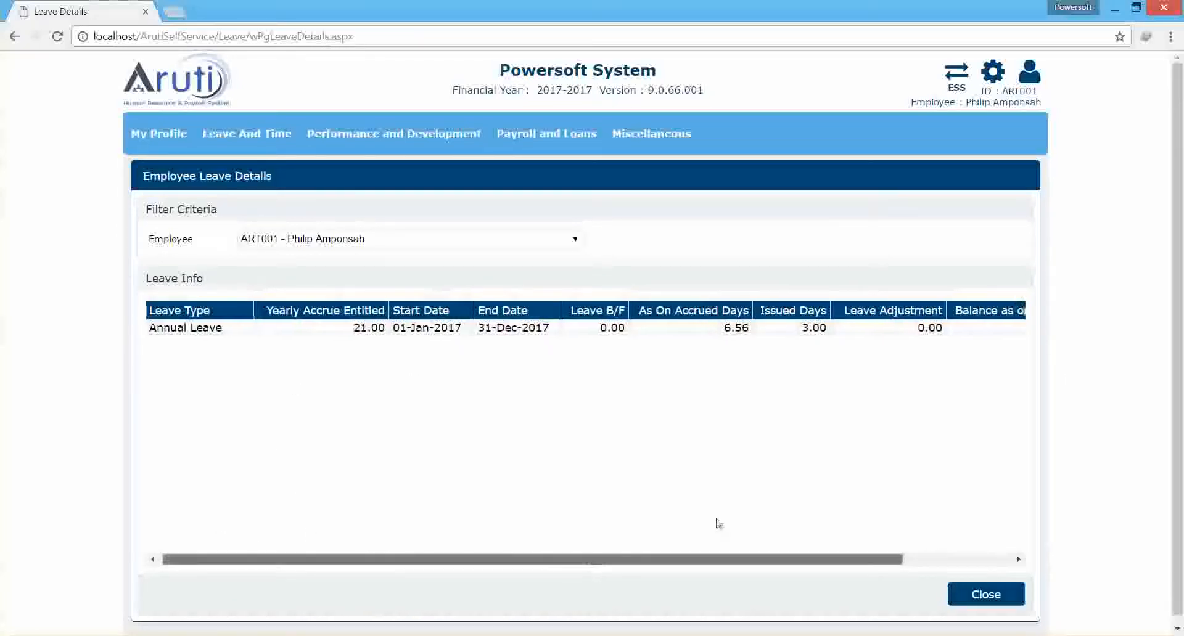
drag(593, 560, 864, 510)
Start a new leave application with leave type Casual Leave and look at the start date calendar.
mouse_move(226, 137)
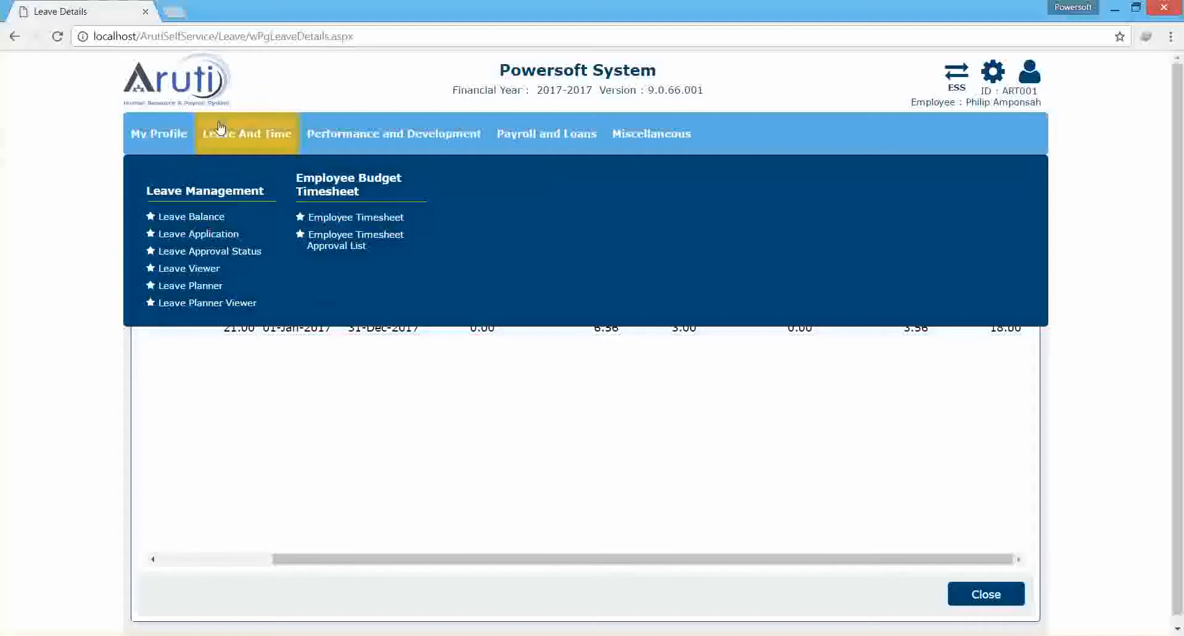
click(198, 234)
click(823, 323)
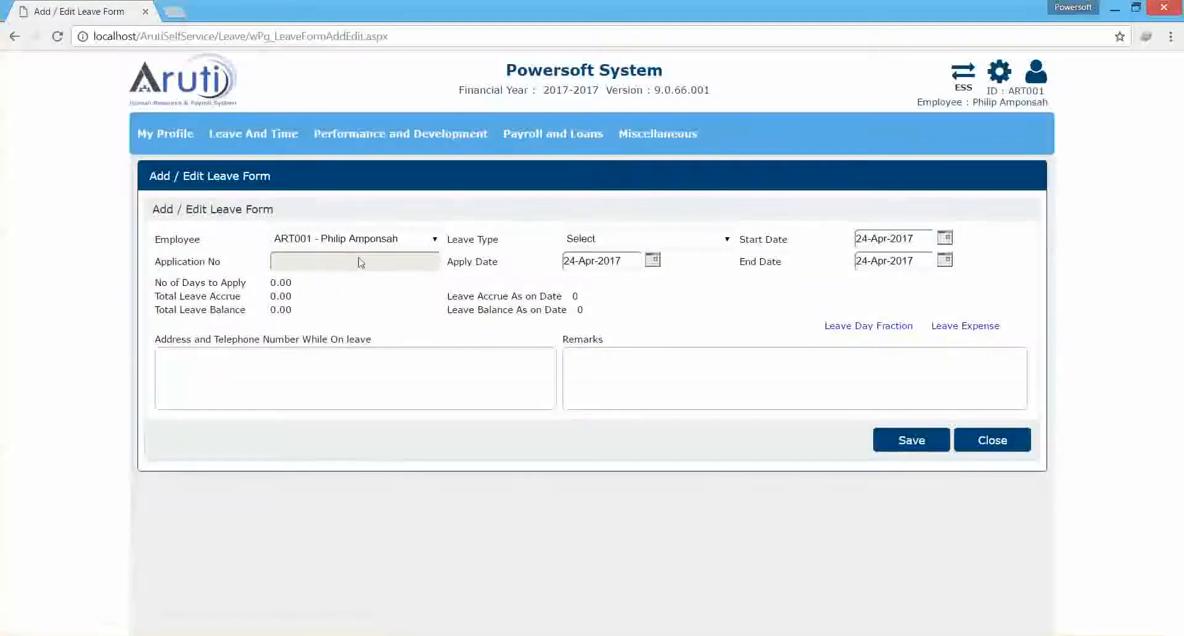
click(640, 242)
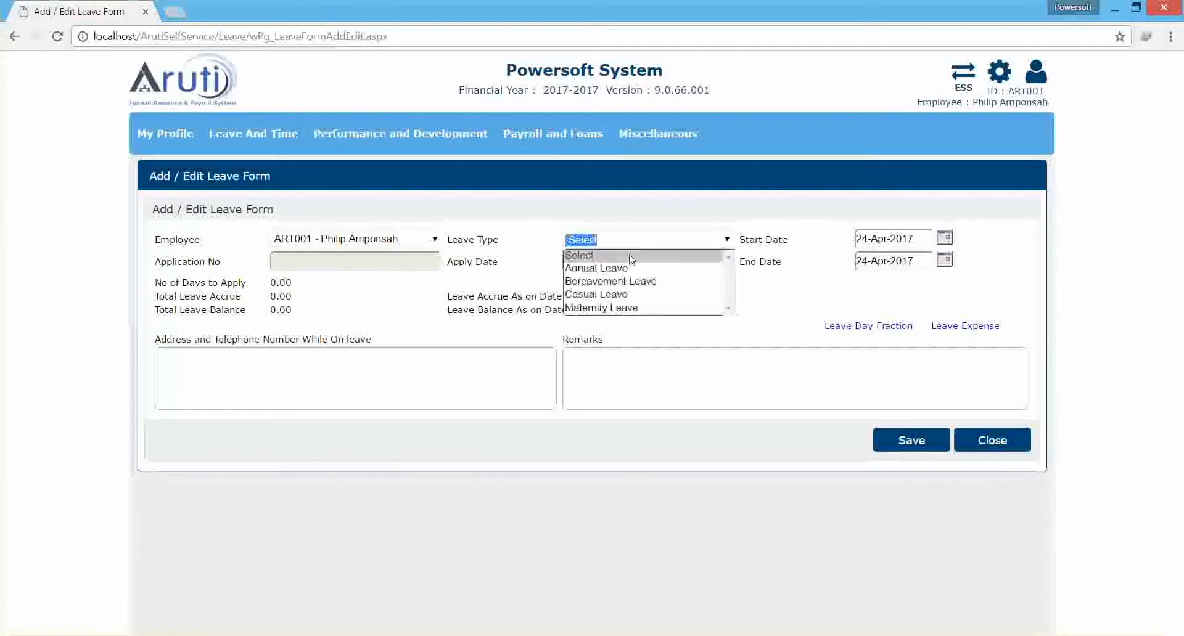
click(608, 294)
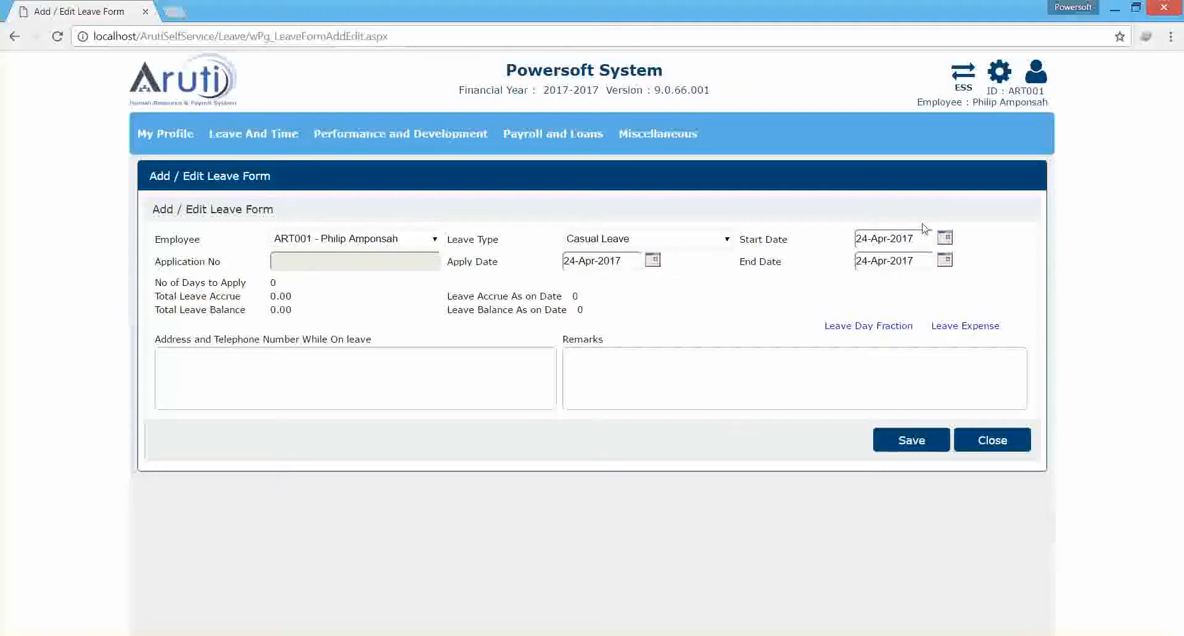
click(943, 243)
click(801, 279)
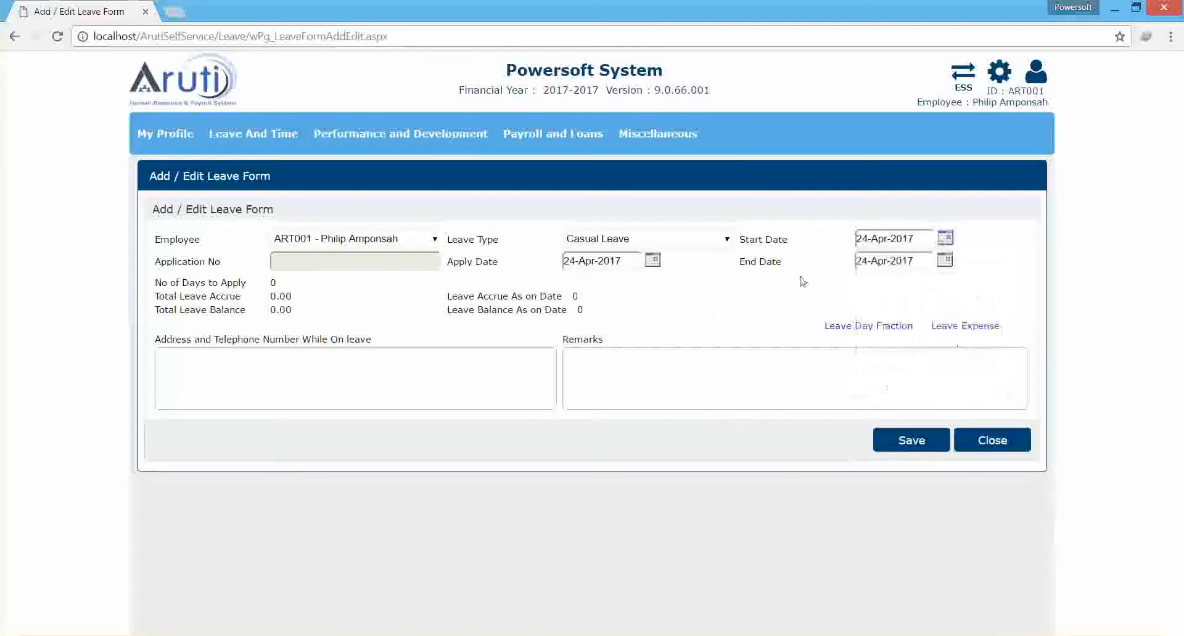
drag(801, 279, 905, 440)
Open the self-service Leave Planner Viewer from the leave management pages.
mouse_move(225, 132)
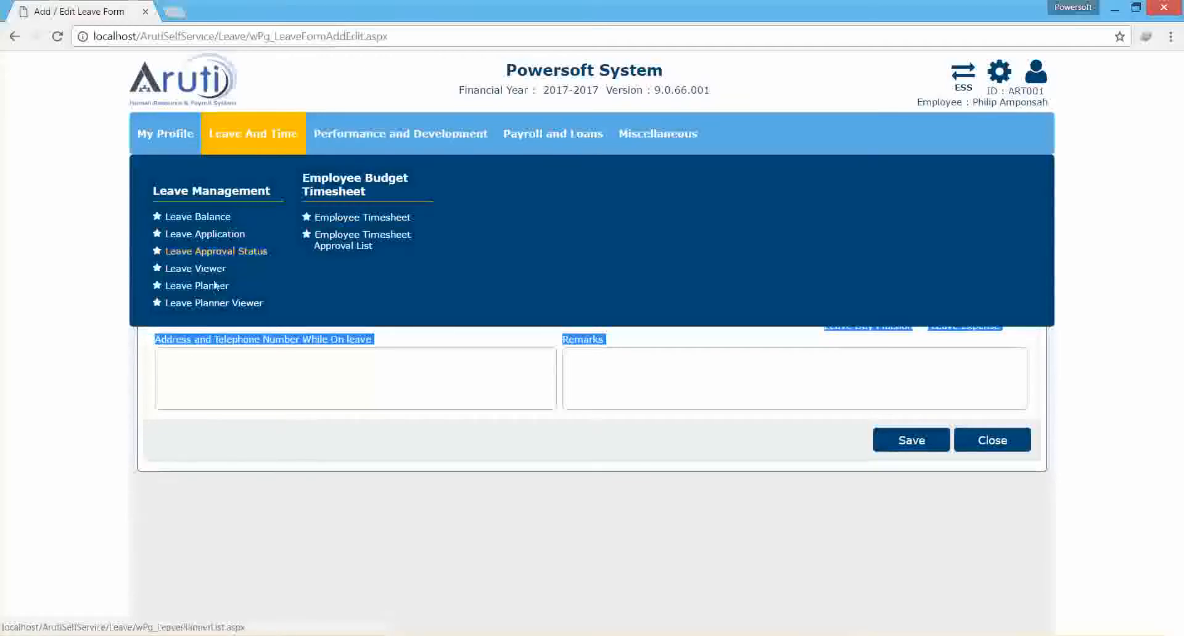
click(220, 304)
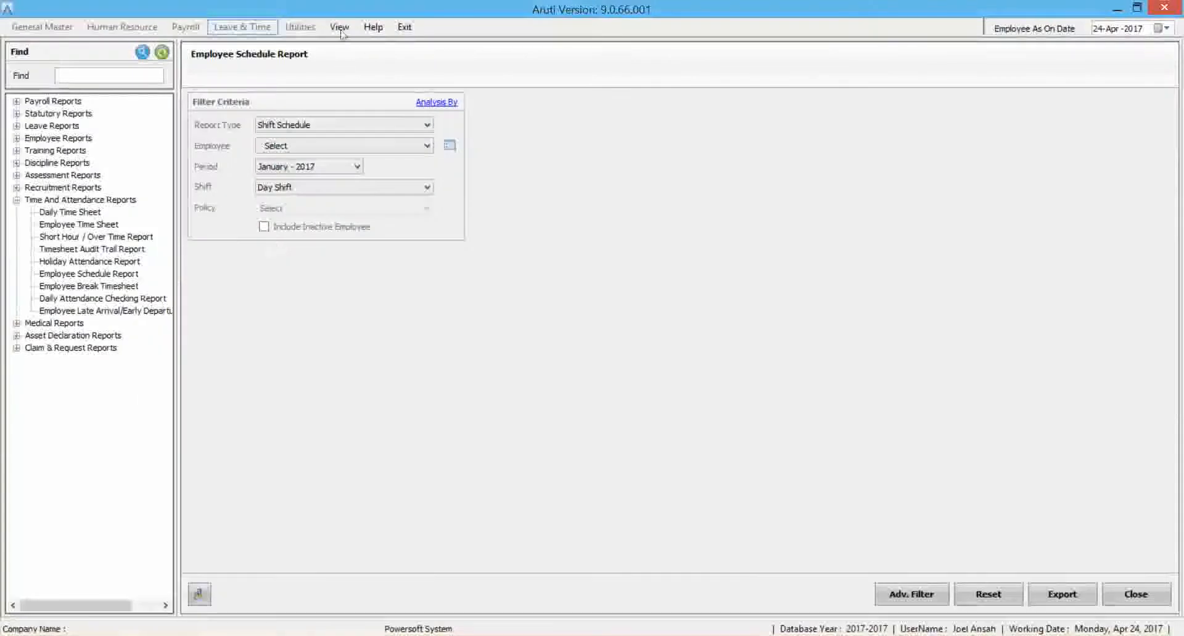
Switch back to the Aruti desktop application, leave the reports for the dashboard and open the Leave Information section.
click(340, 27)
click(370, 42)
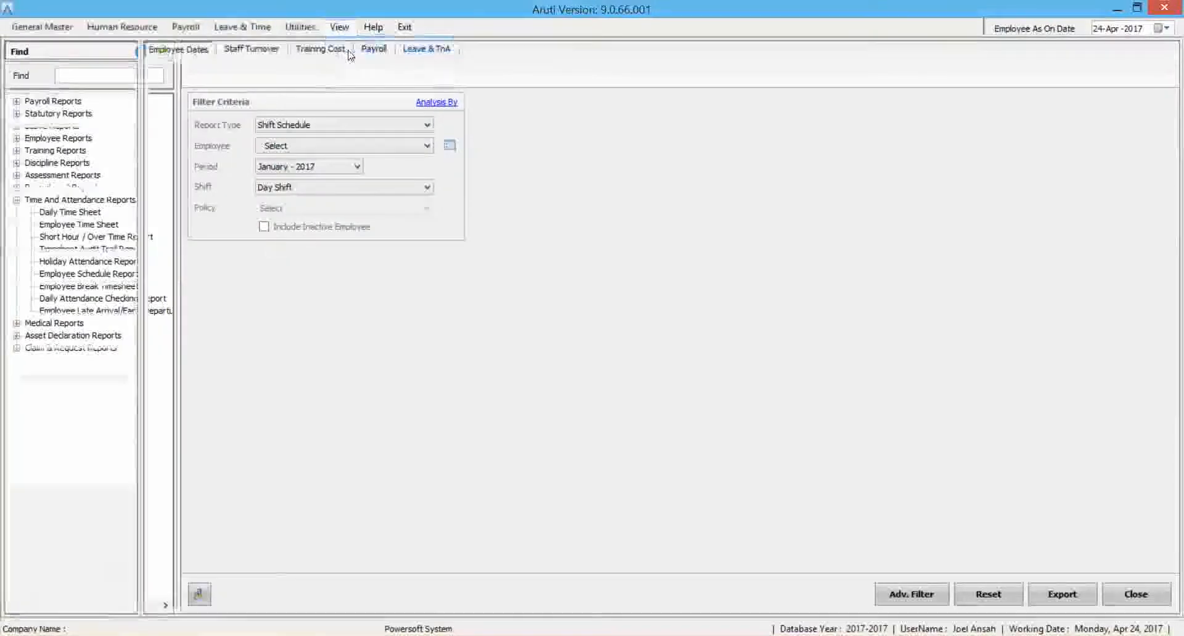
click(242, 27)
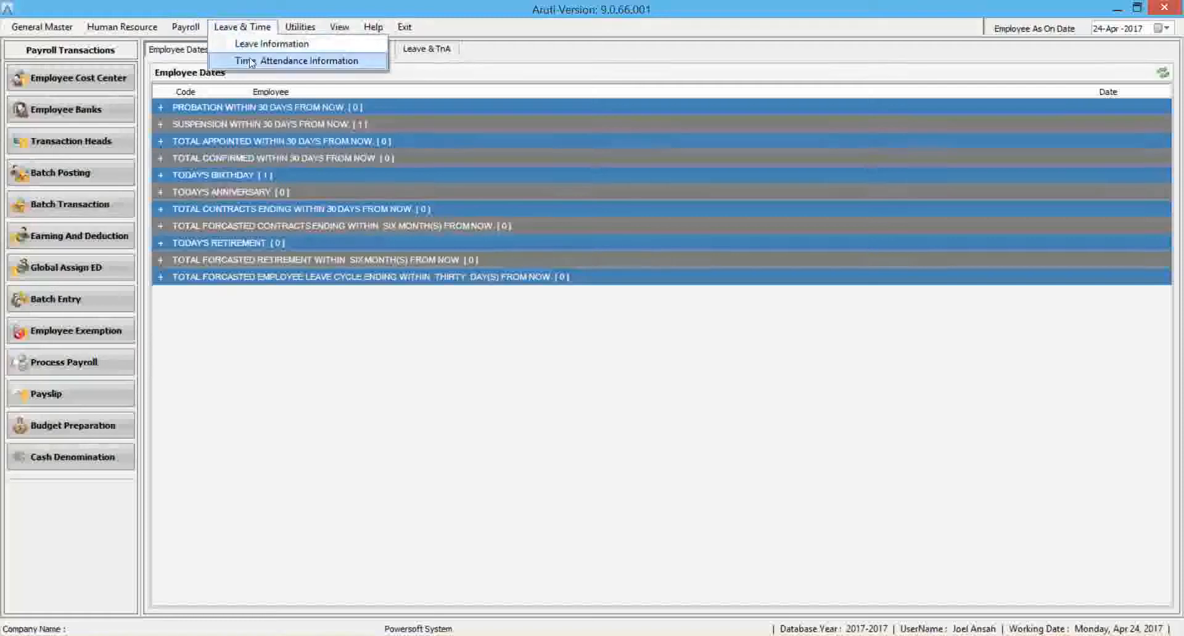
click(264, 41)
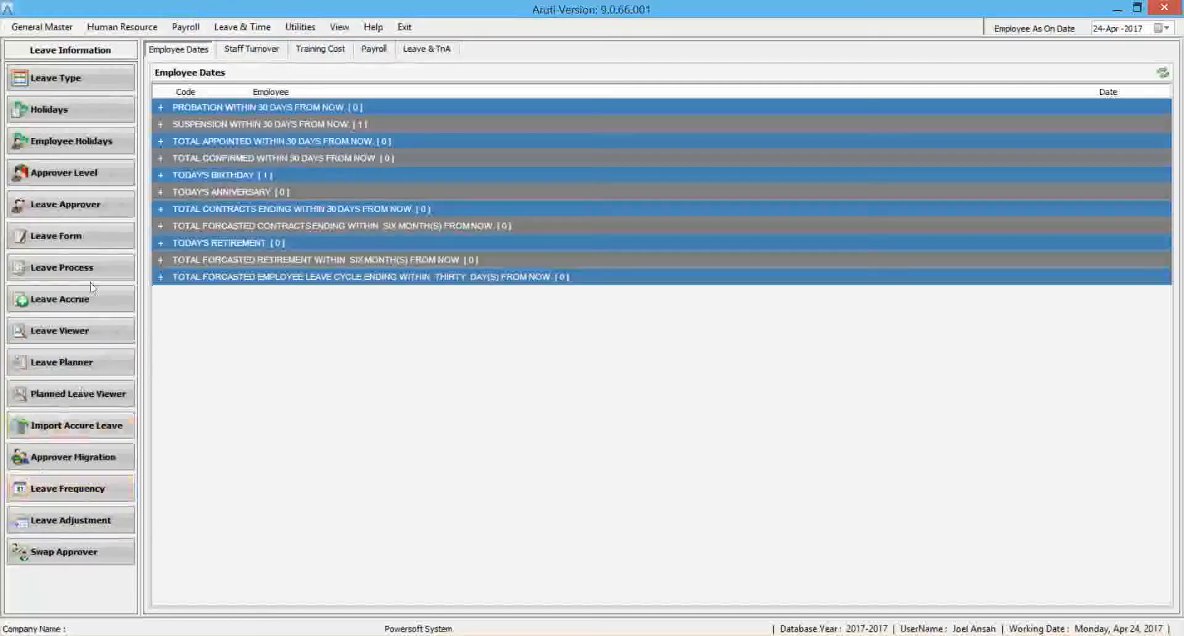
Check the leave planner list, and display the planned leaves for January 2017 in the Planned Leave Viewer's month view.
click(93, 369)
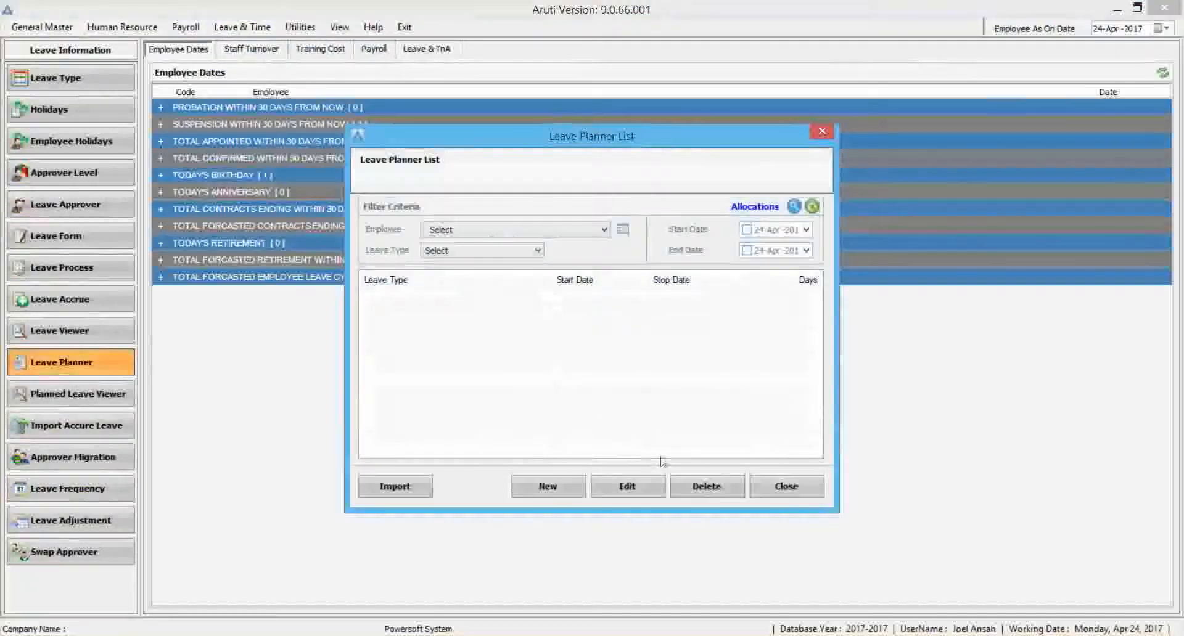
click(792, 489)
click(95, 400)
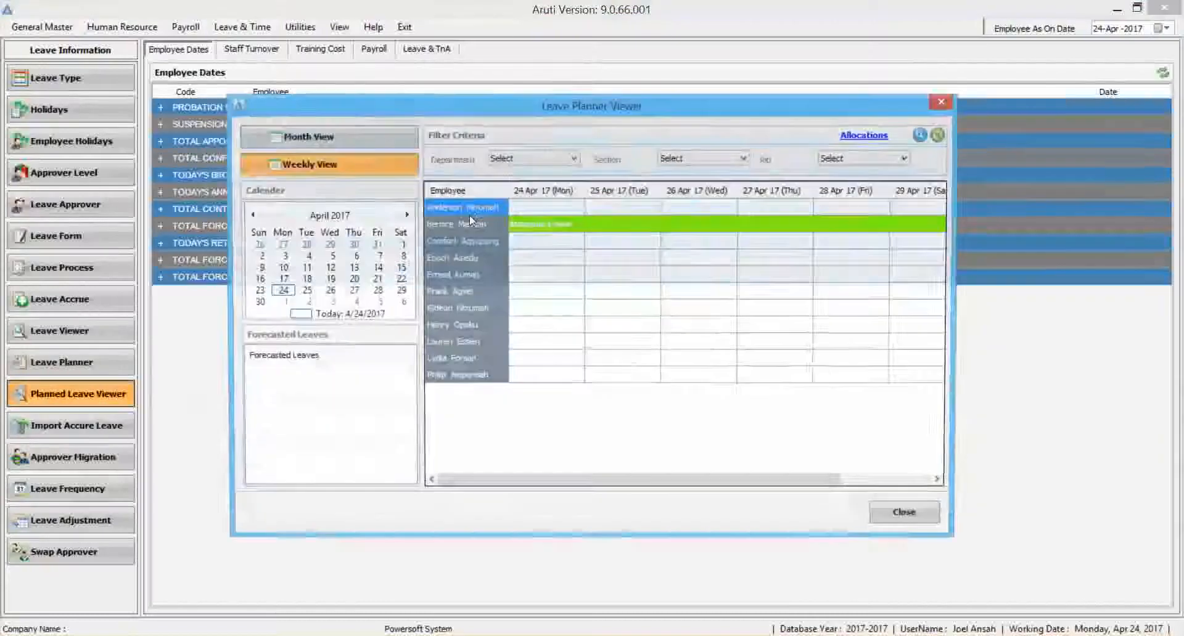
click(277, 142)
click(249, 215)
click(249, 215)
click(250, 215)
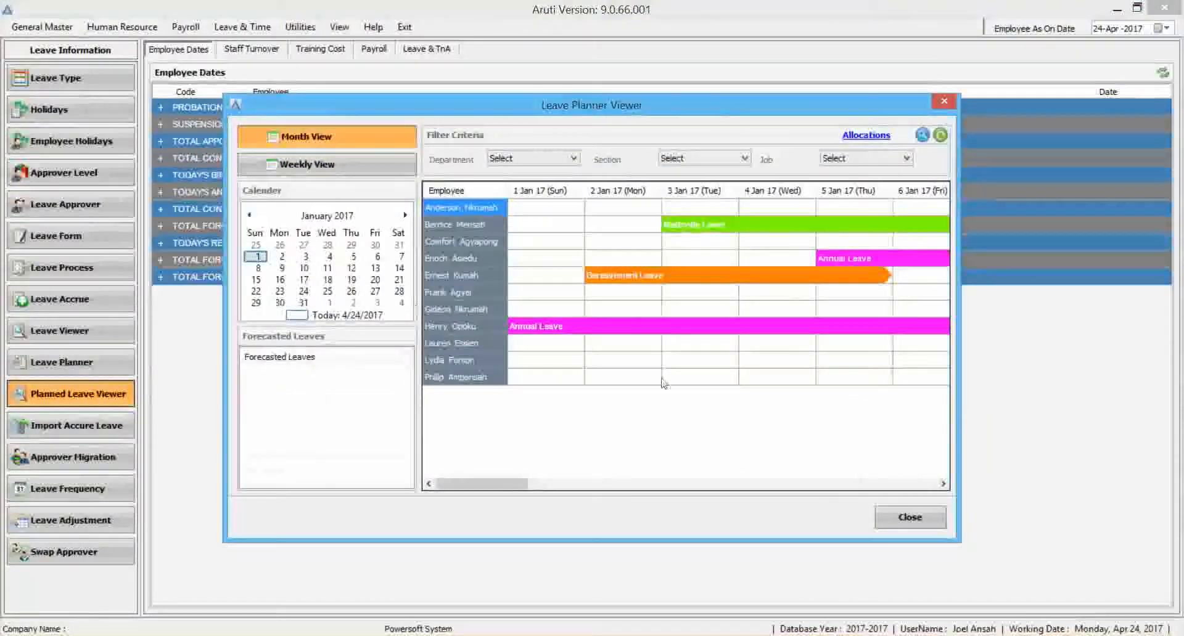
Look over the remaining January 2017 planned leaves, and open the employee's My Goals page on the self-service site.
drag(487, 484, 928, 447)
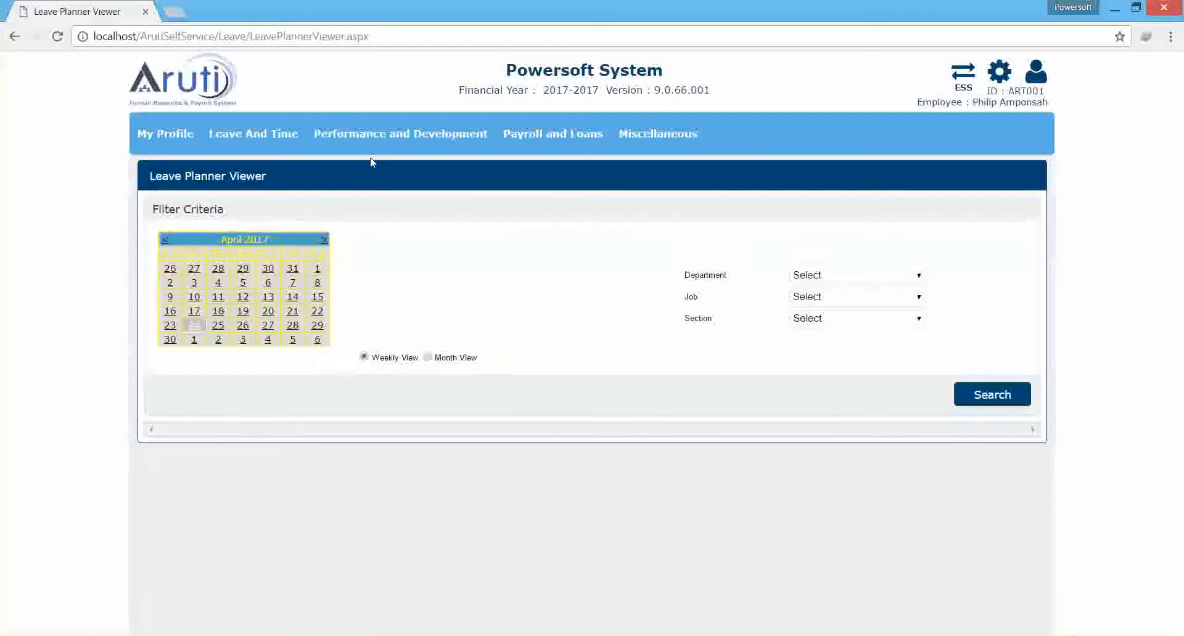
mouse_move(299, 131)
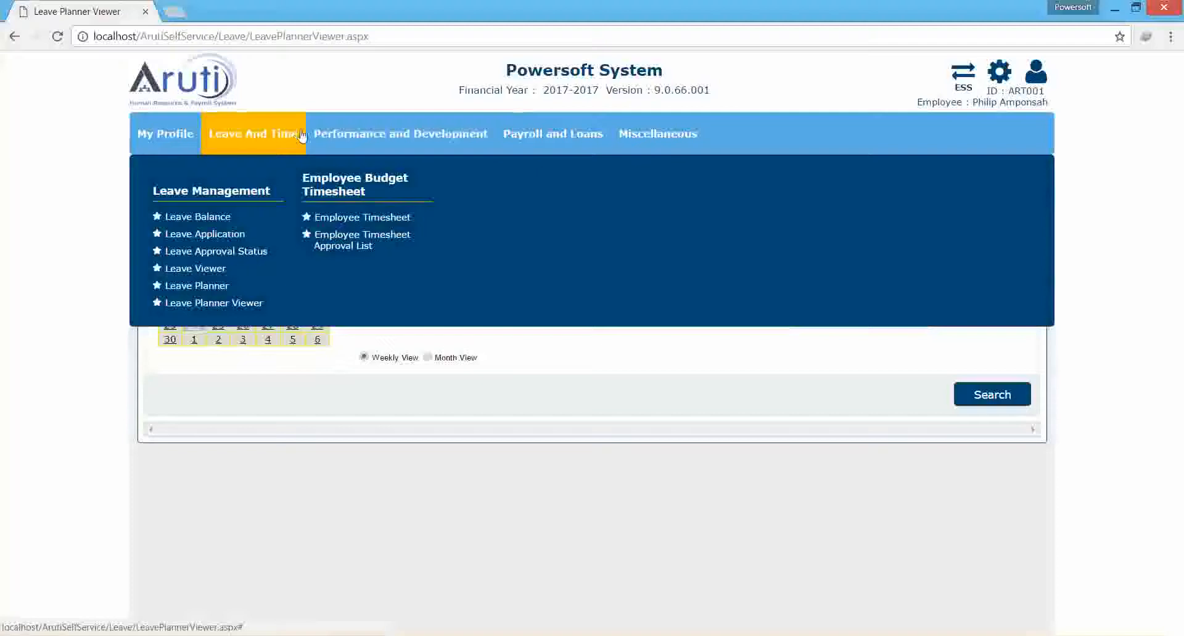
mouse_move(377, 151)
click(212, 216)
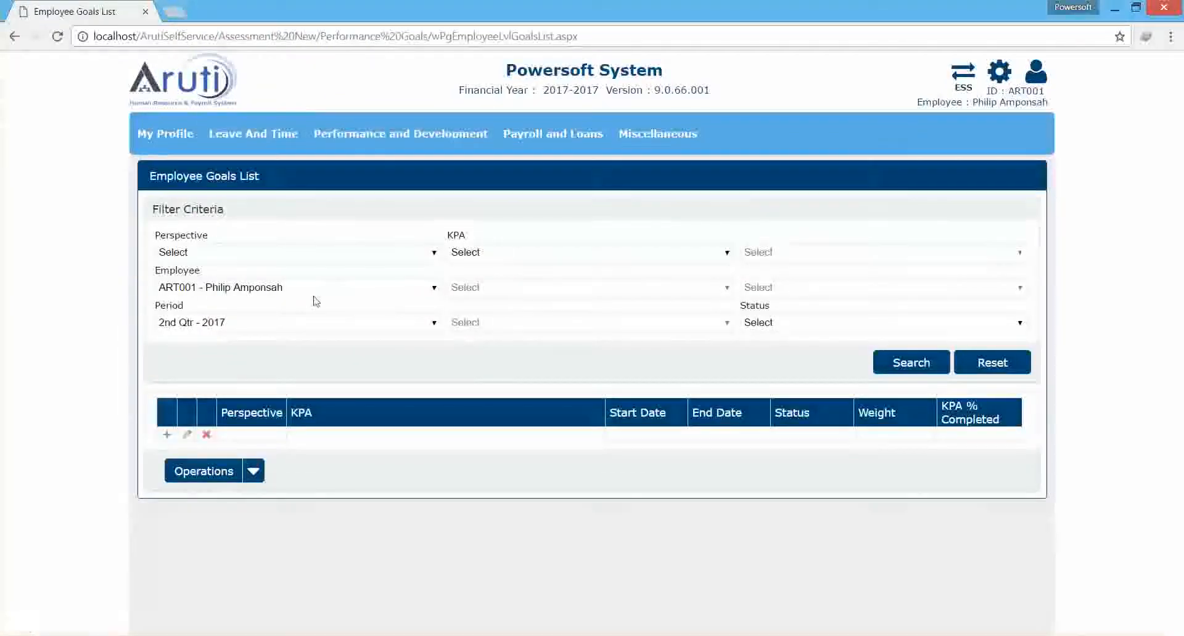
Search the employee's goals for the period 1st Qtr - 2017 and check the operations available for them.
click(277, 323)
click(217, 351)
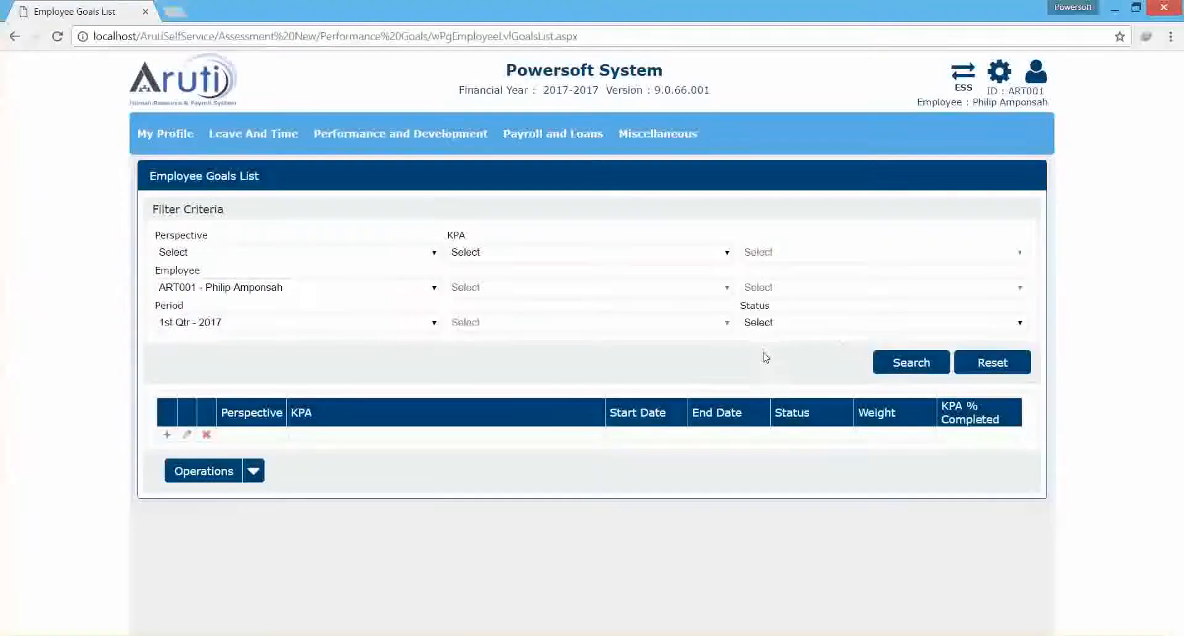
click(888, 362)
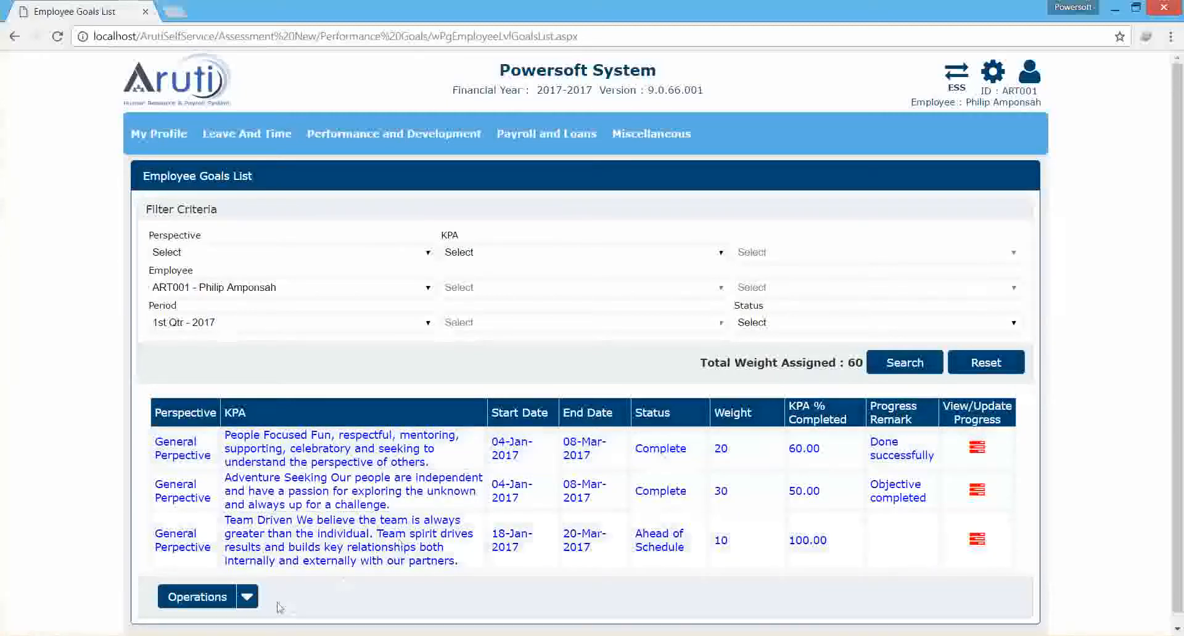
click(246, 598)
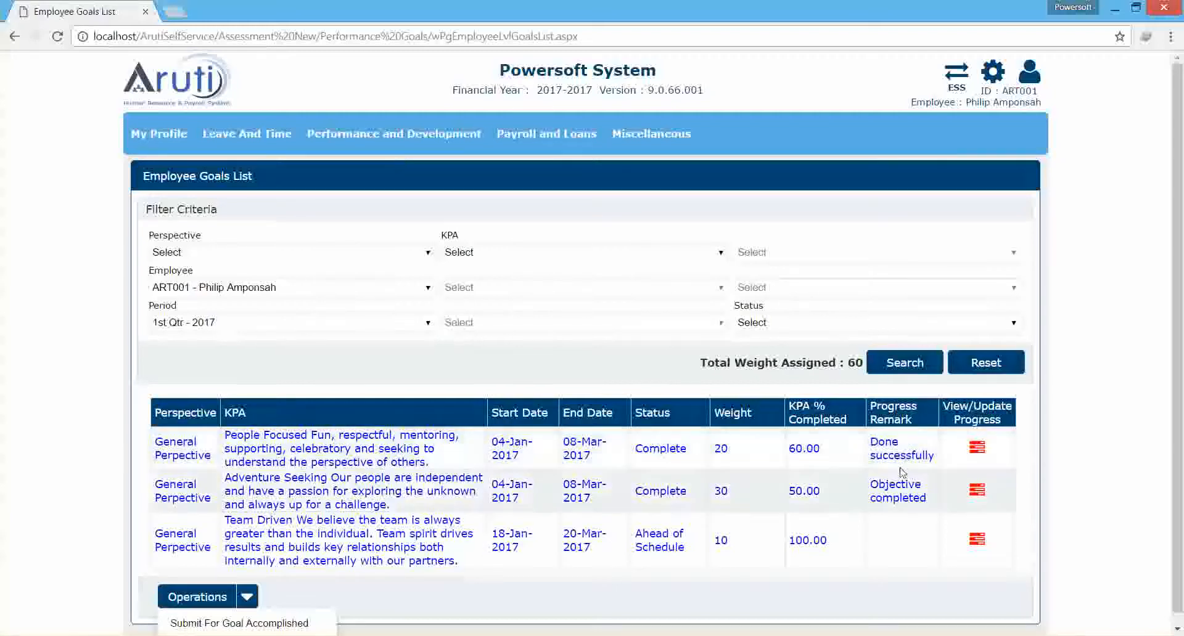
Open the Self-Assessment page and search for existing assessments in the period 1st Qtr - 2017.
mouse_move(363, 129)
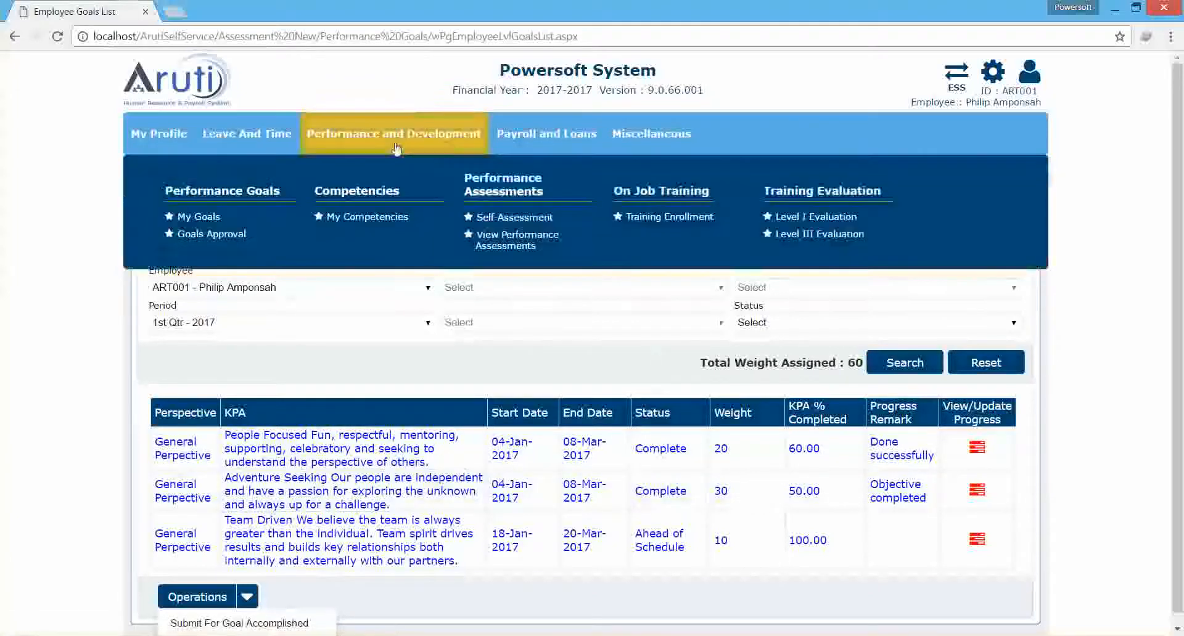
click(510, 218)
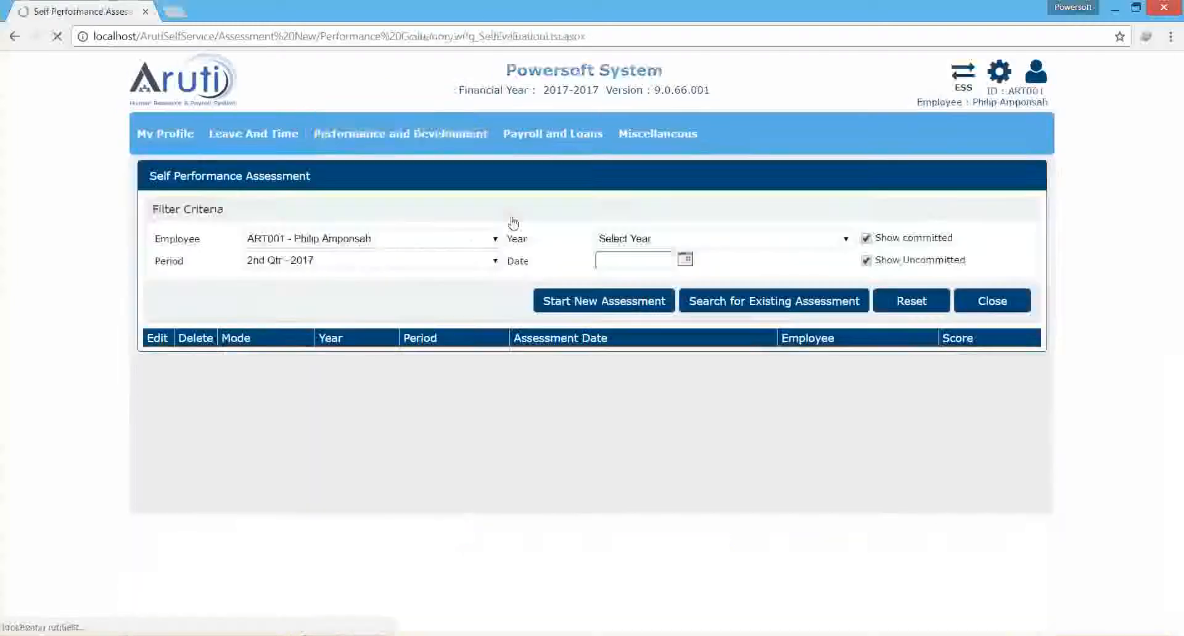
click(449, 264)
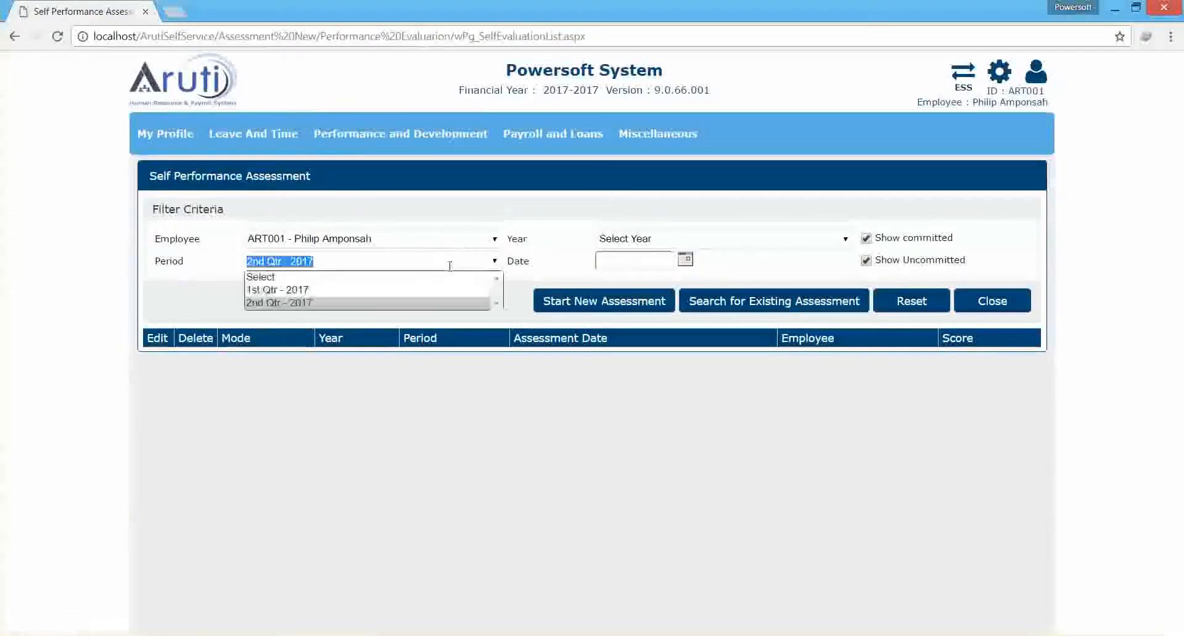
click(357, 290)
click(755, 308)
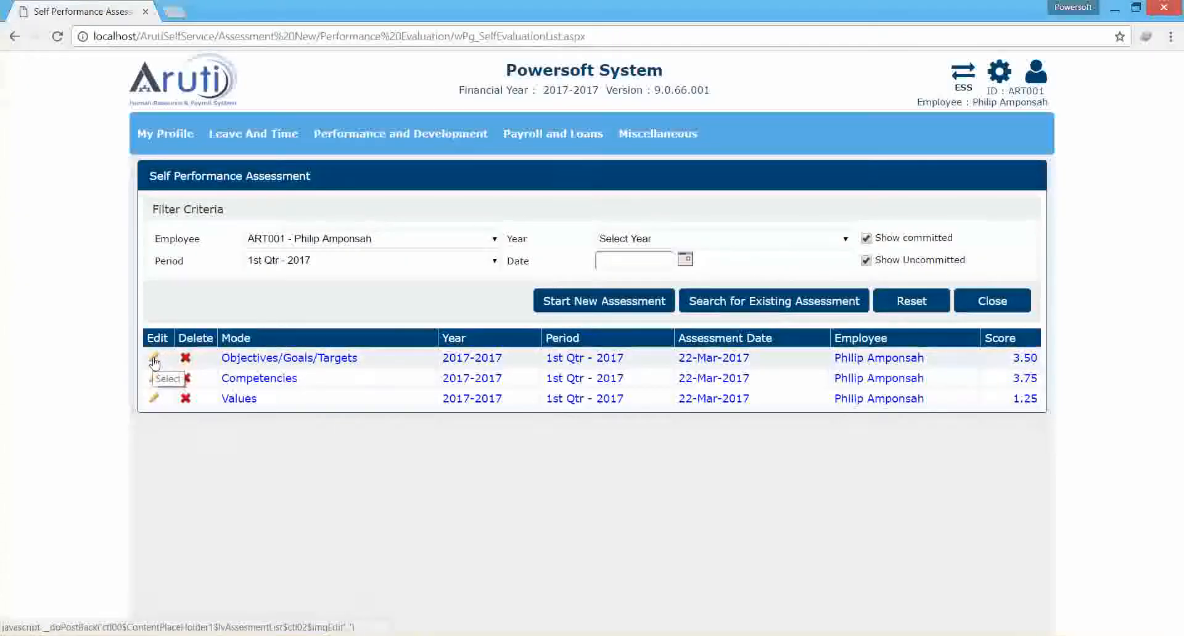
Try to edit the Objectives/Goals/Targets self-assessment.
click(157, 361)
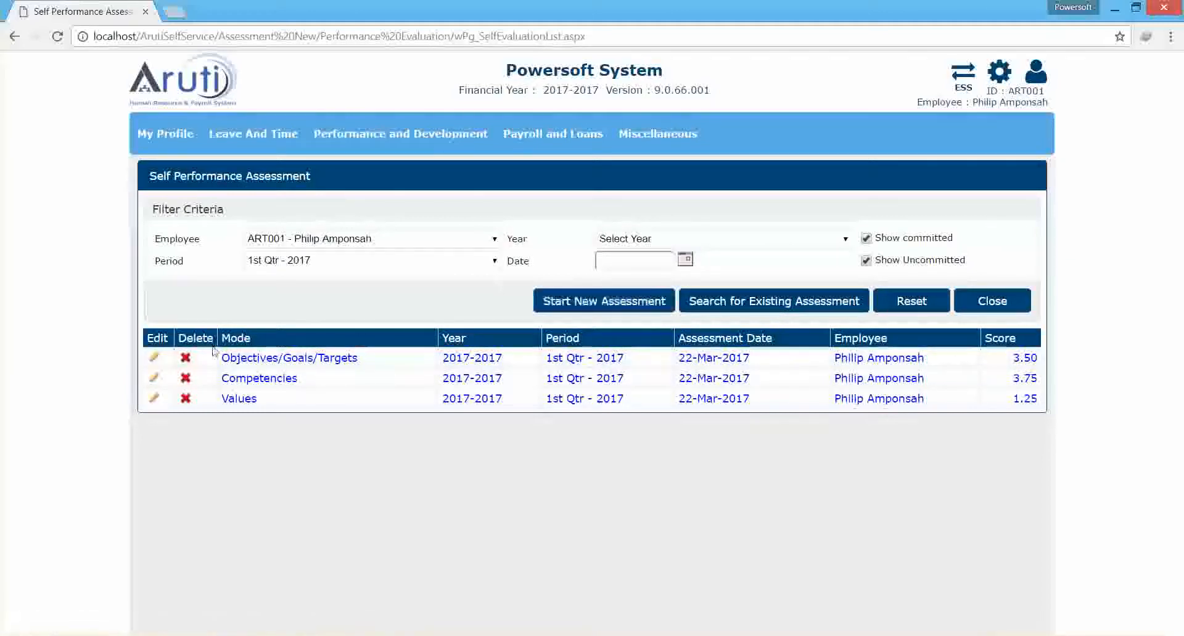
click(154, 357)
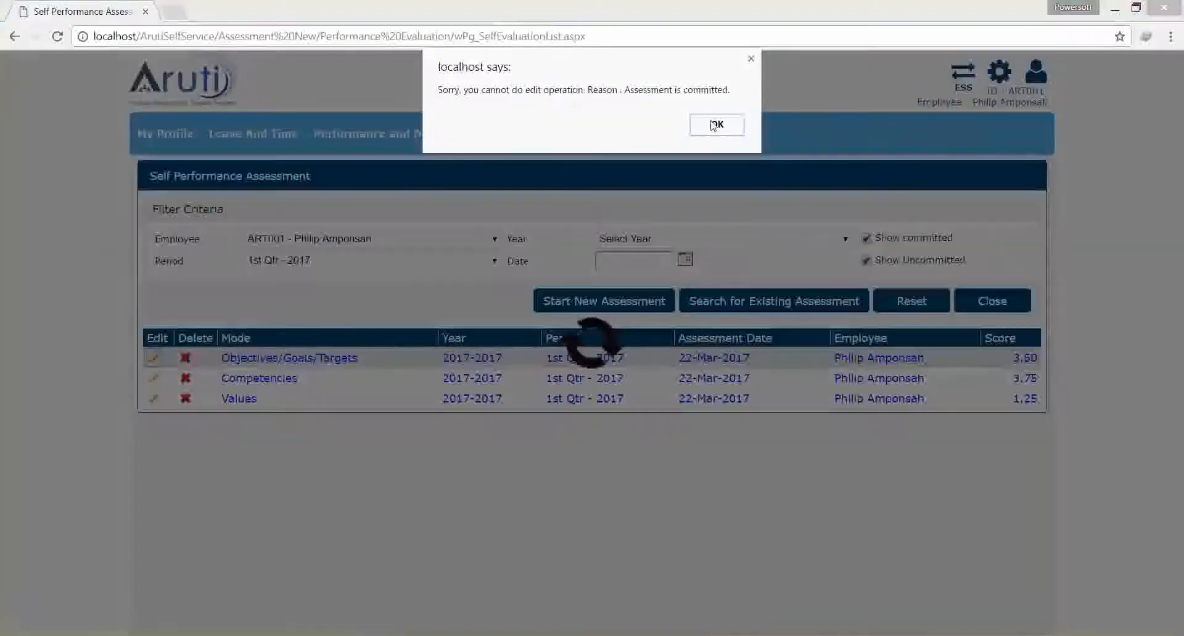
click(715, 125)
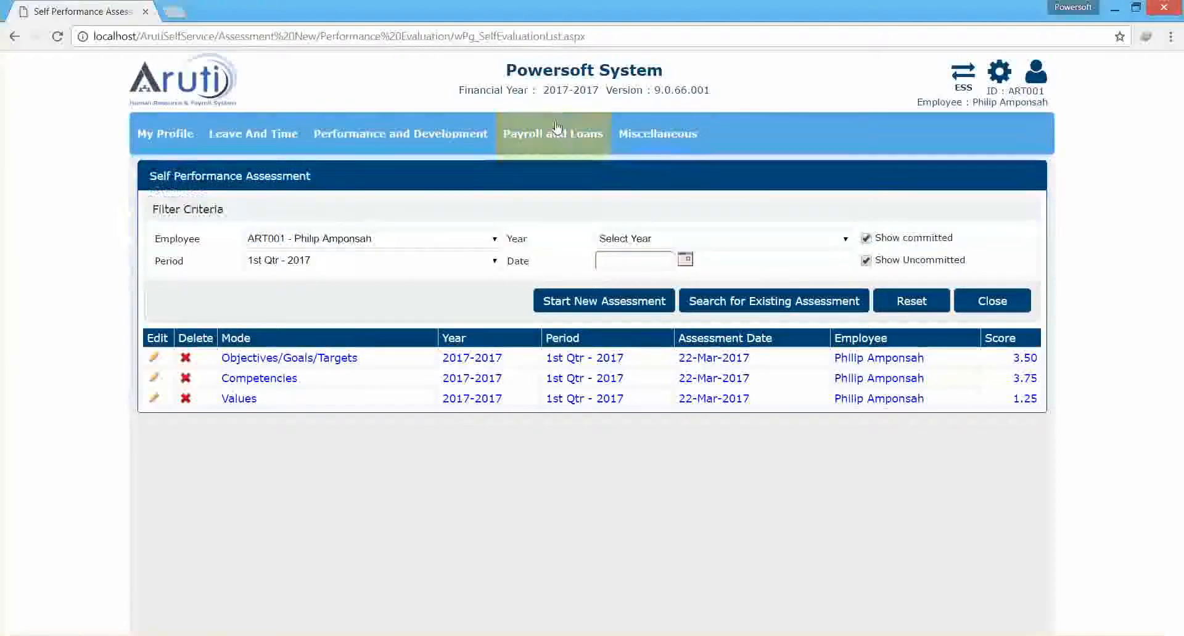
Open View Performance Assessments and display the employee's objectives evaluation for the period 1st Qtr - 2017.
click(400, 134)
click(523, 239)
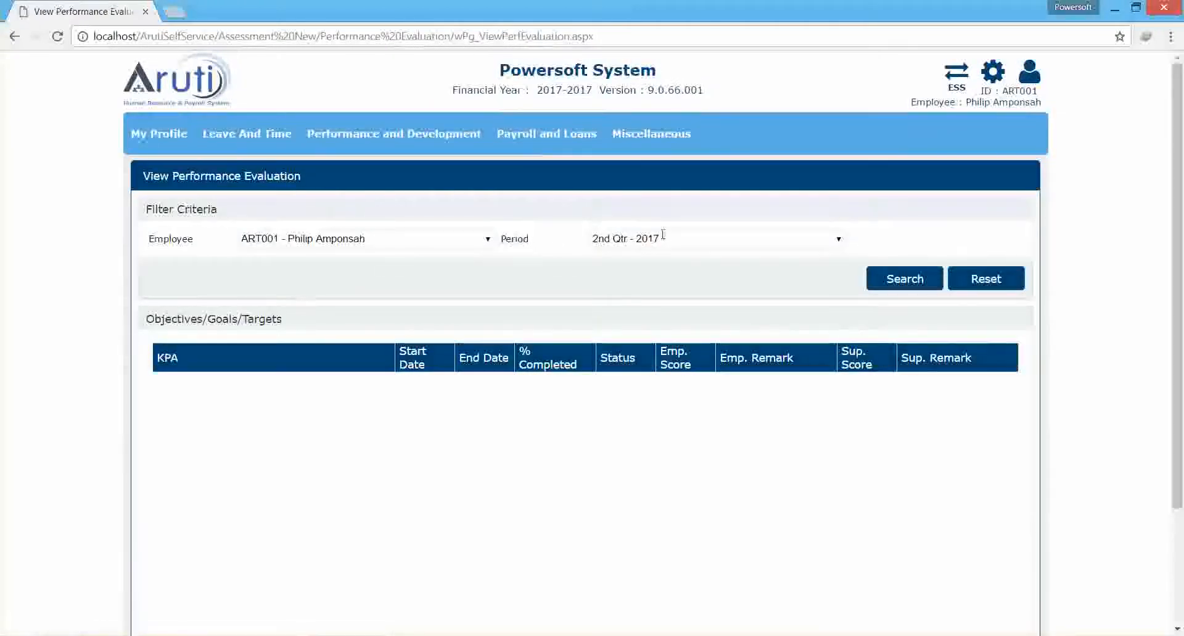
click(663, 239)
click(623, 267)
click(897, 278)
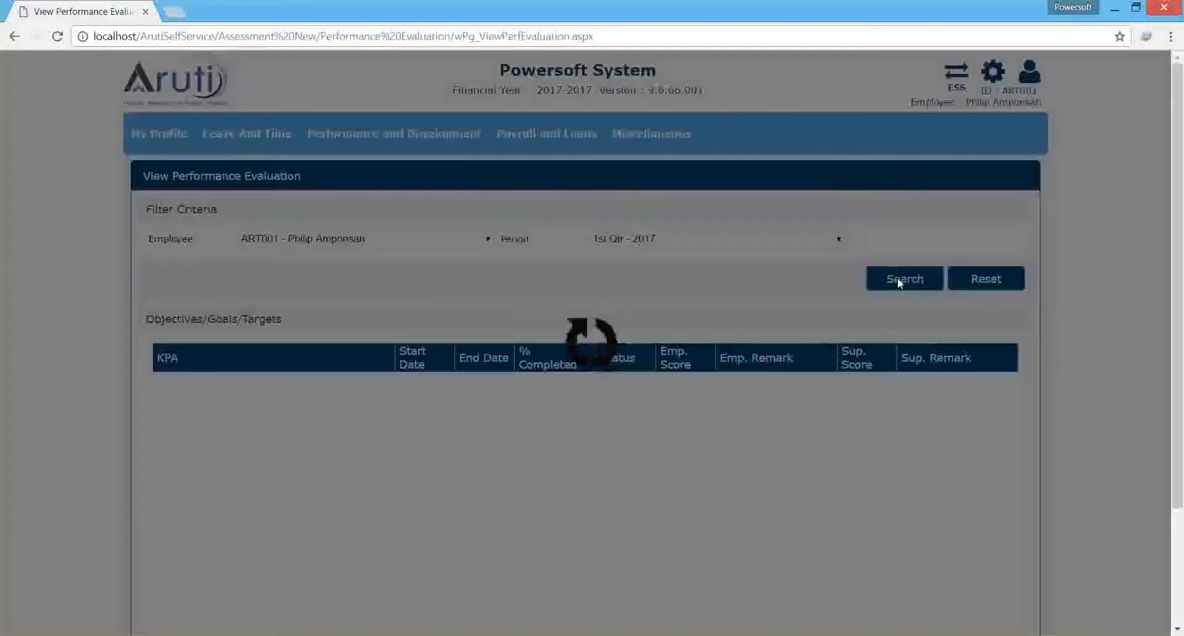
scroll(1182, 280, down, 1)
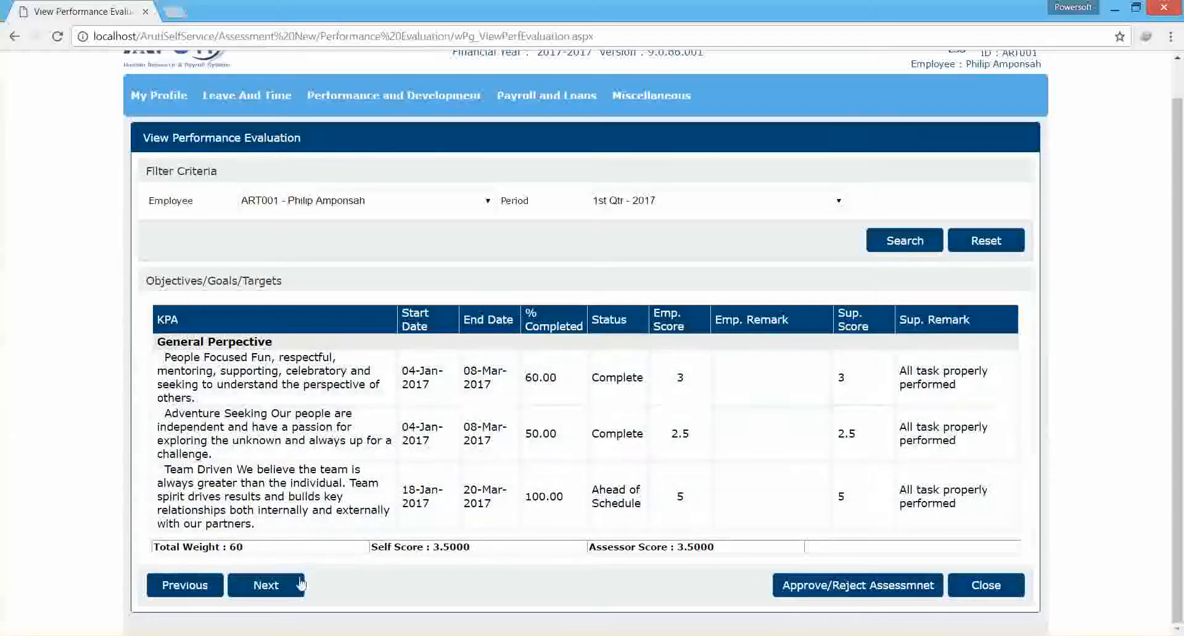
Advance to the Competencies Evaluation and examine the employee and supervisor scores for competencies and values.
click(266, 585)
scroll(1180, 330, down, 2)
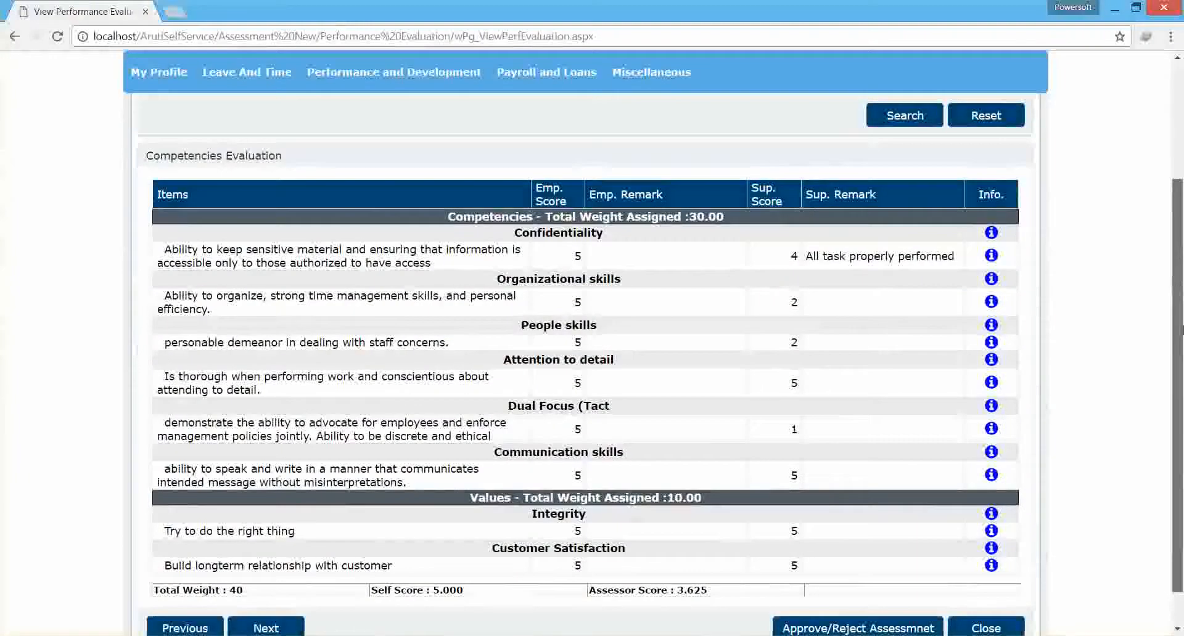
drag(1183, 330, 1183, 317)
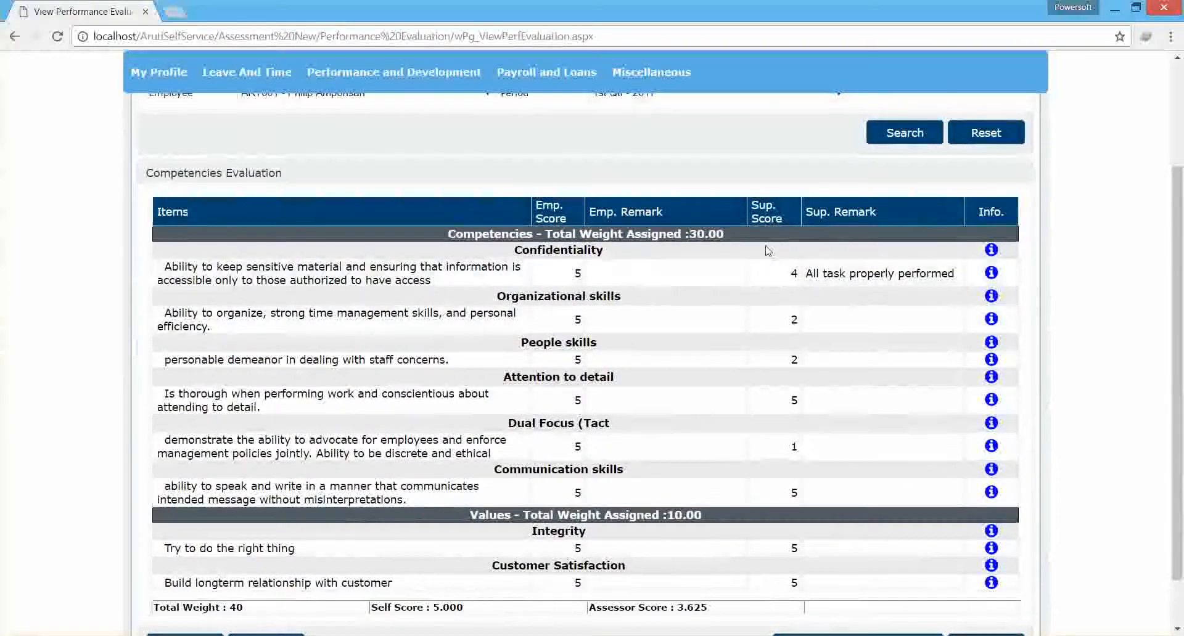
mouse_move(1179, 329)
mouse_down()
mouse_move(1179, 373)
mouse_move(1179, 291)
mouse_move(1180, 355)
mouse_move(1180, 334)
mouse_up()
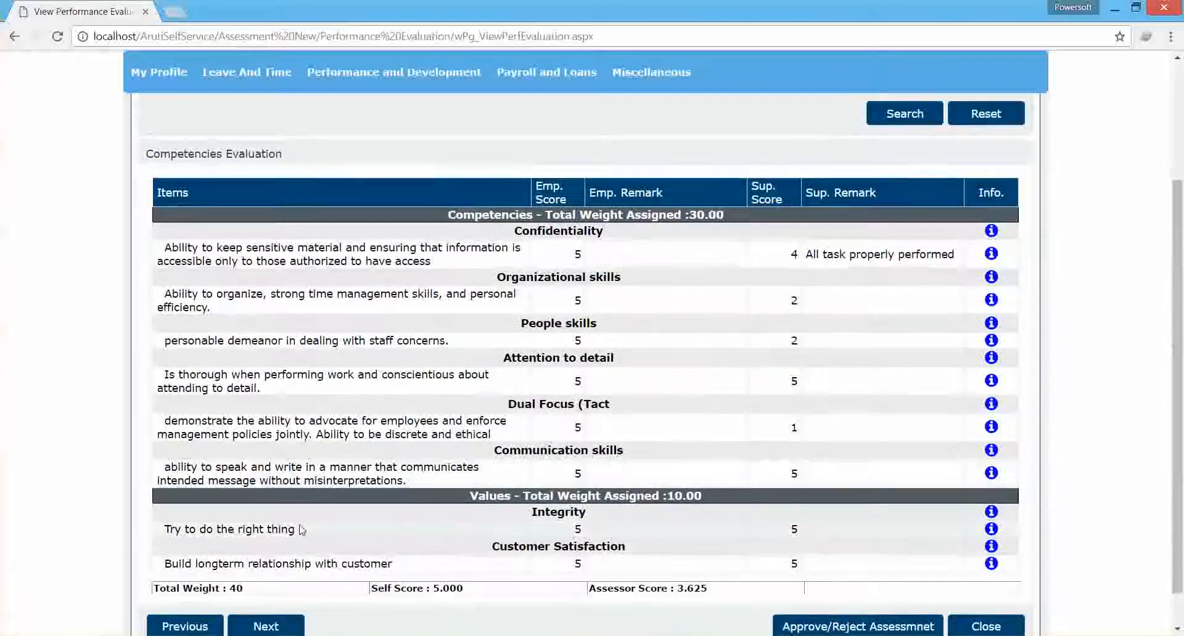
drag(1180, 493, 1171, 399)
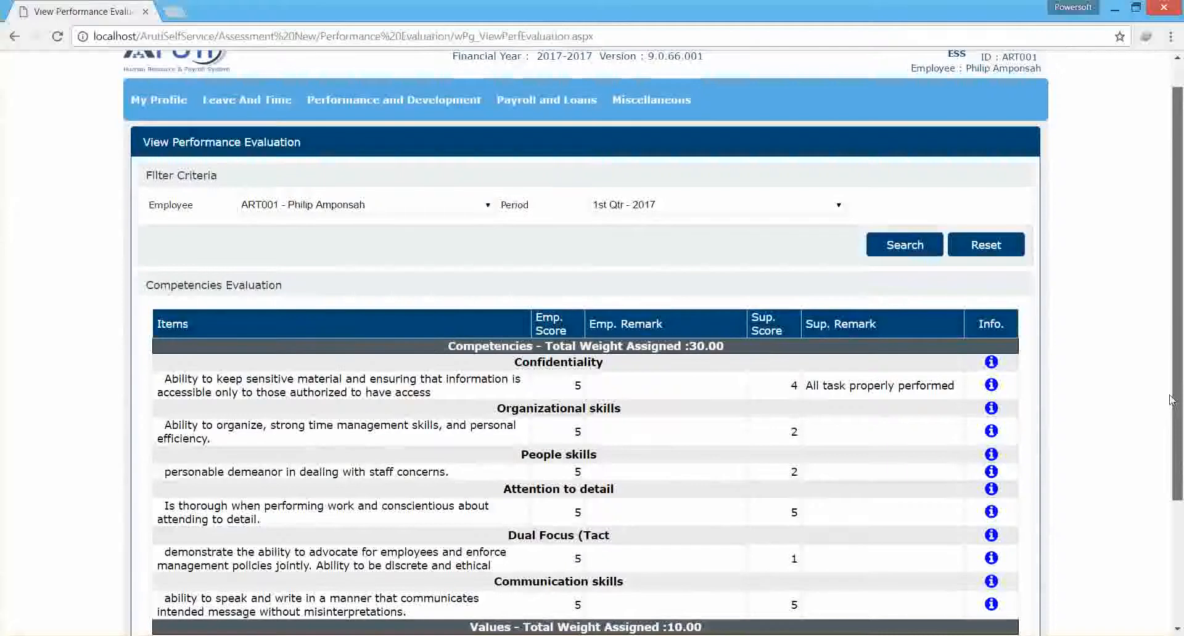
drag(1170, 399, 1163, 299)
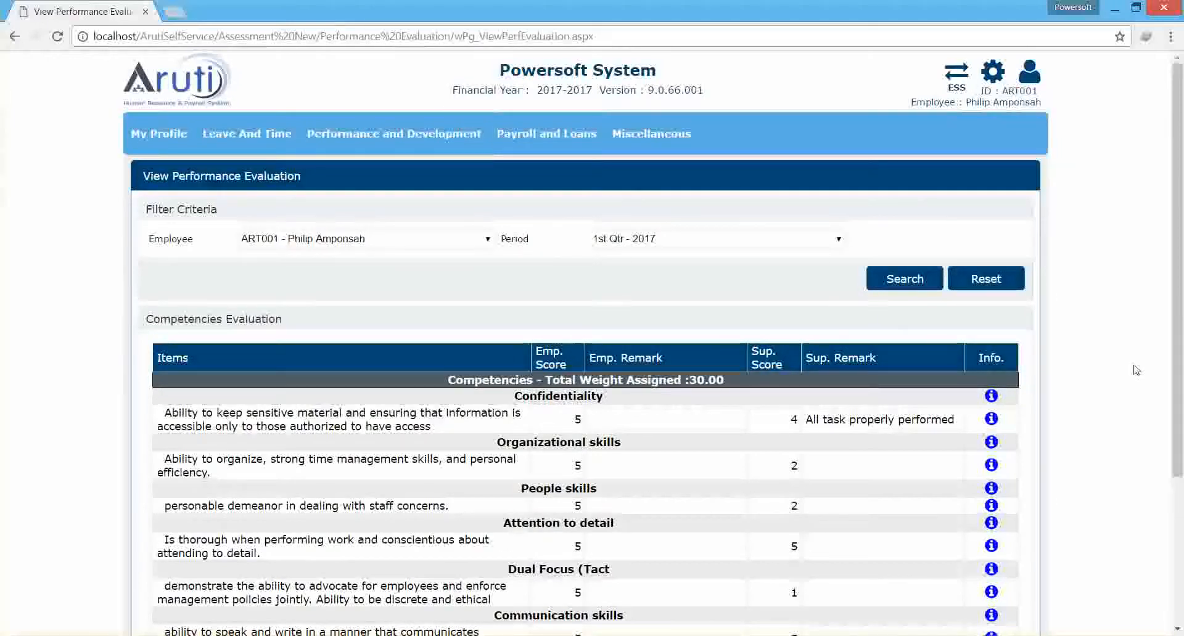
Open the Loan Application List and search for the employee's loan applications with status Assigned.
mouse_move(546, 136)
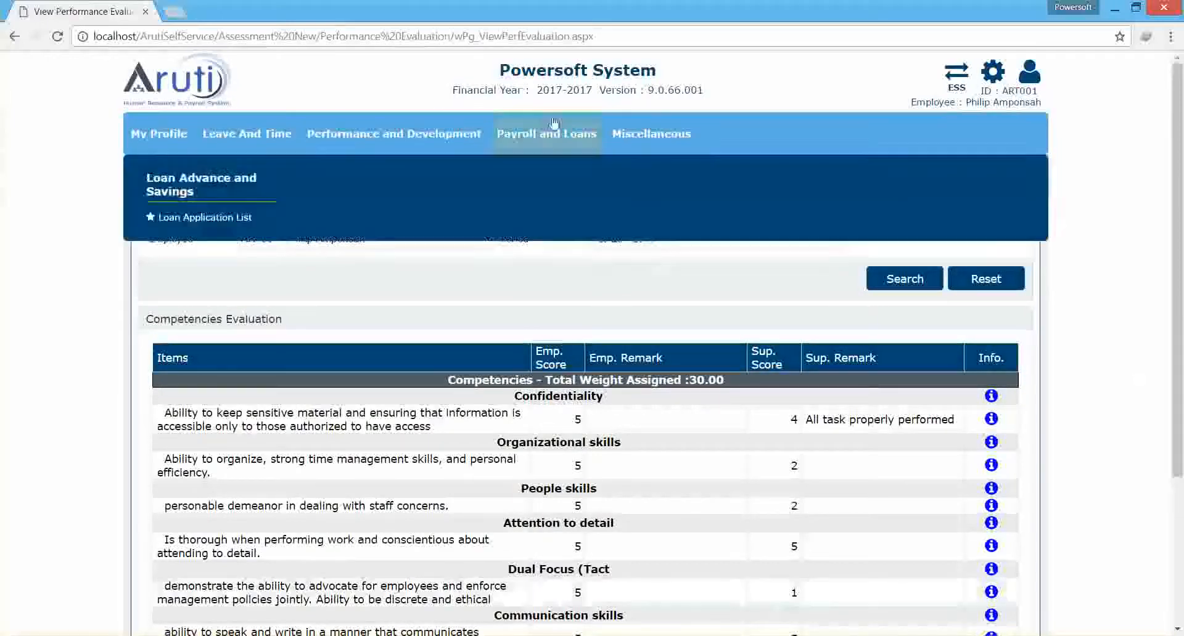
click(186, 219)
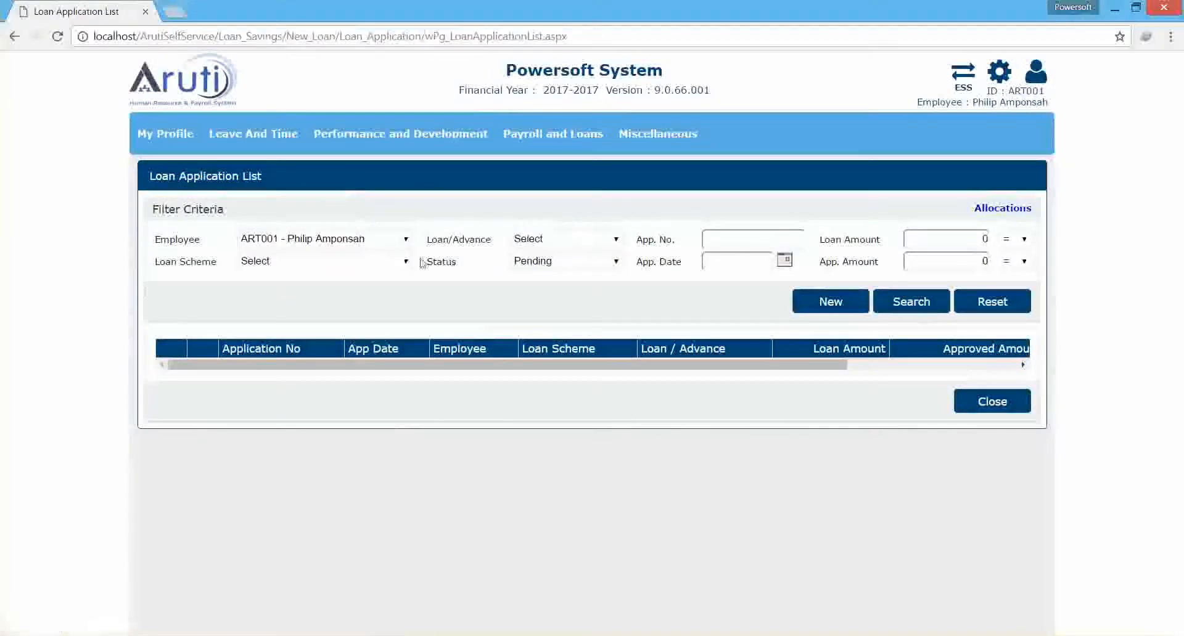
click(540, 264)
click(550, 317)
click(911, 301)
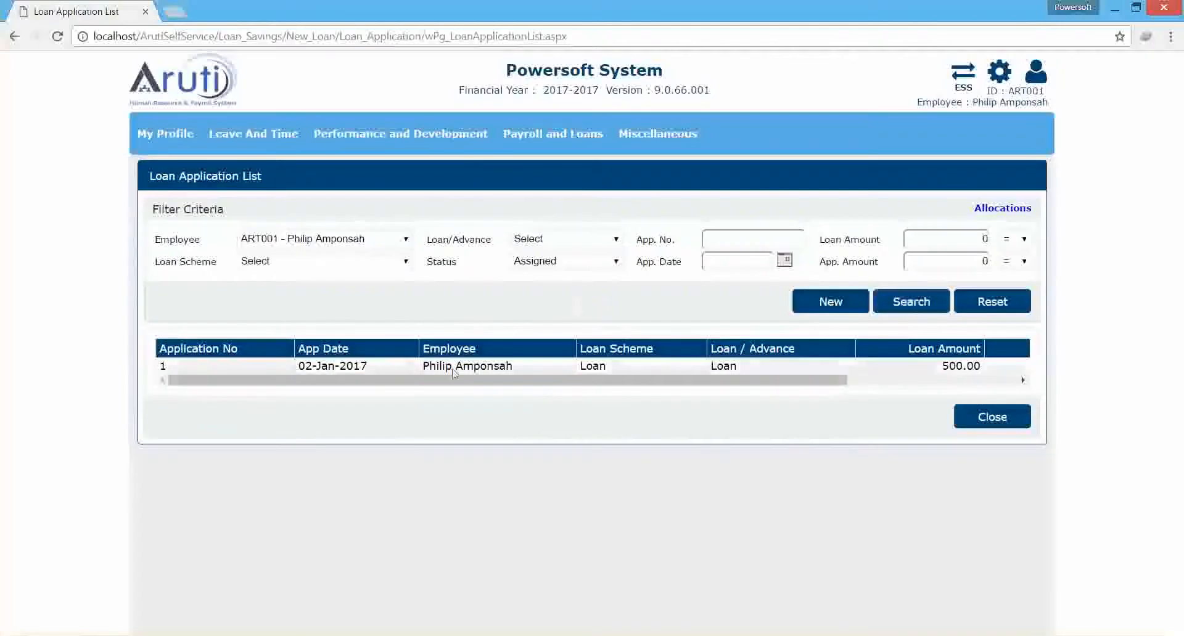
Change to the Reports view, preview the employee's salary slip for January - 2017, and close the report.
mouse_move(648, 132)
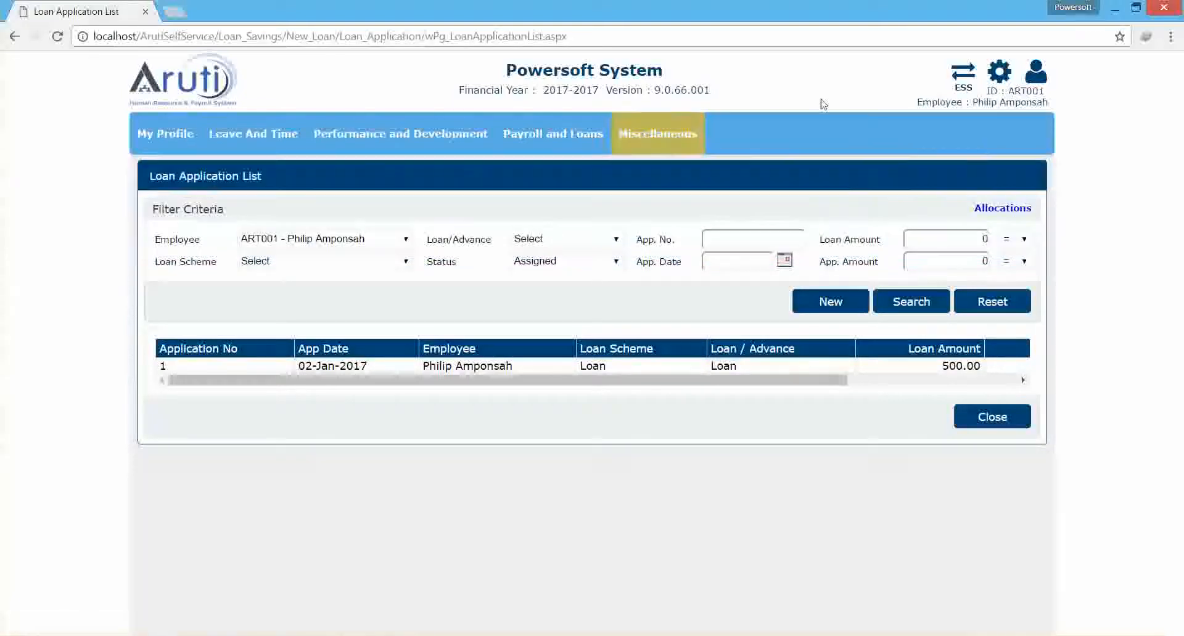
mouse_move(969, 90)
click(902, 121)
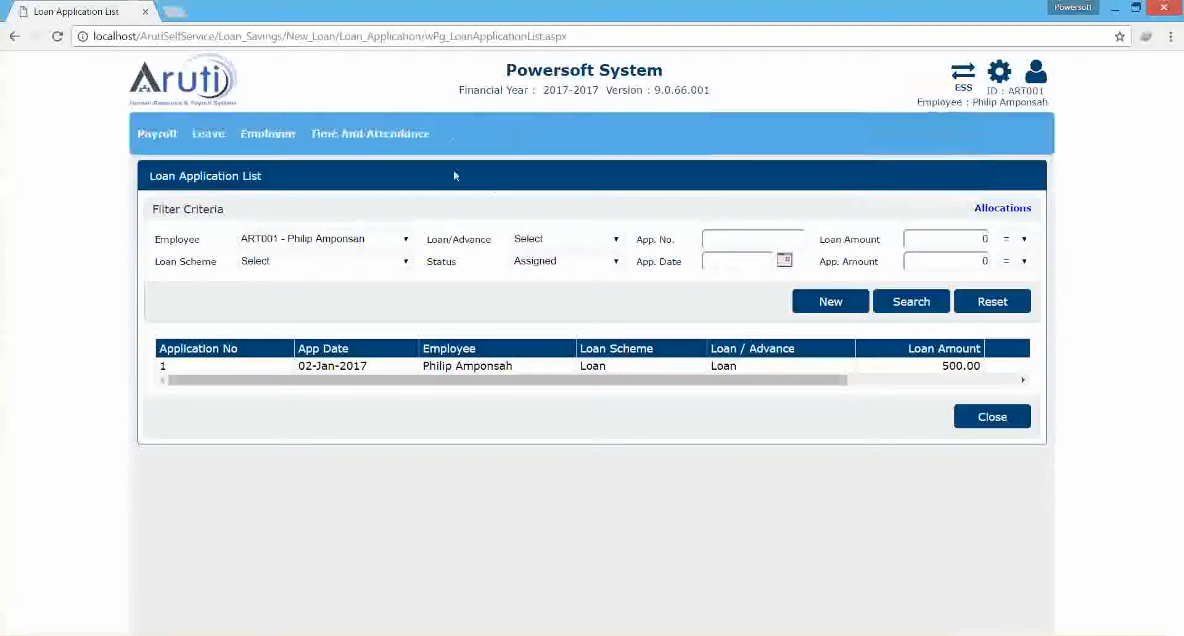
mouse_move(157, 134)
click(185, 235)
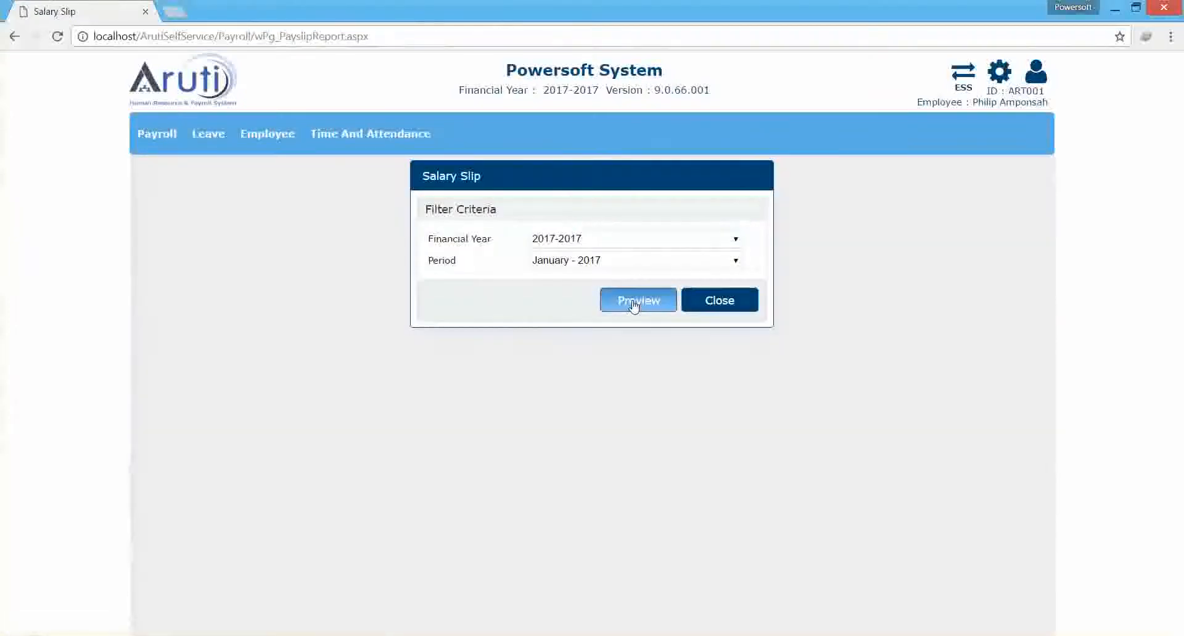
click(634, 304)
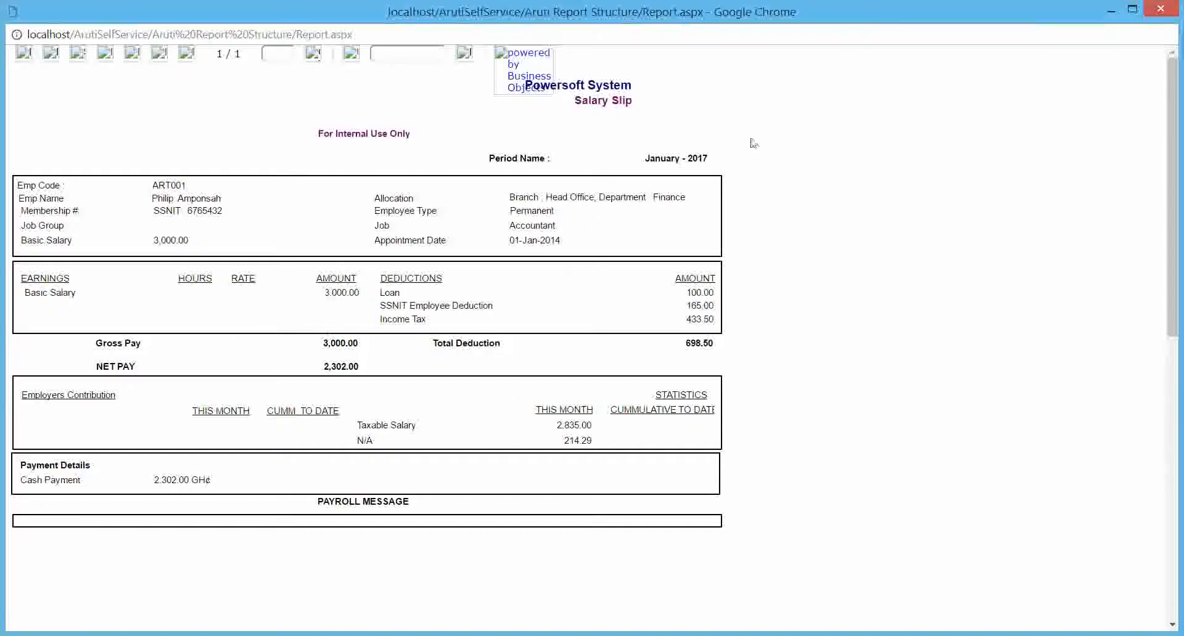
mouse_move(1167, 10)
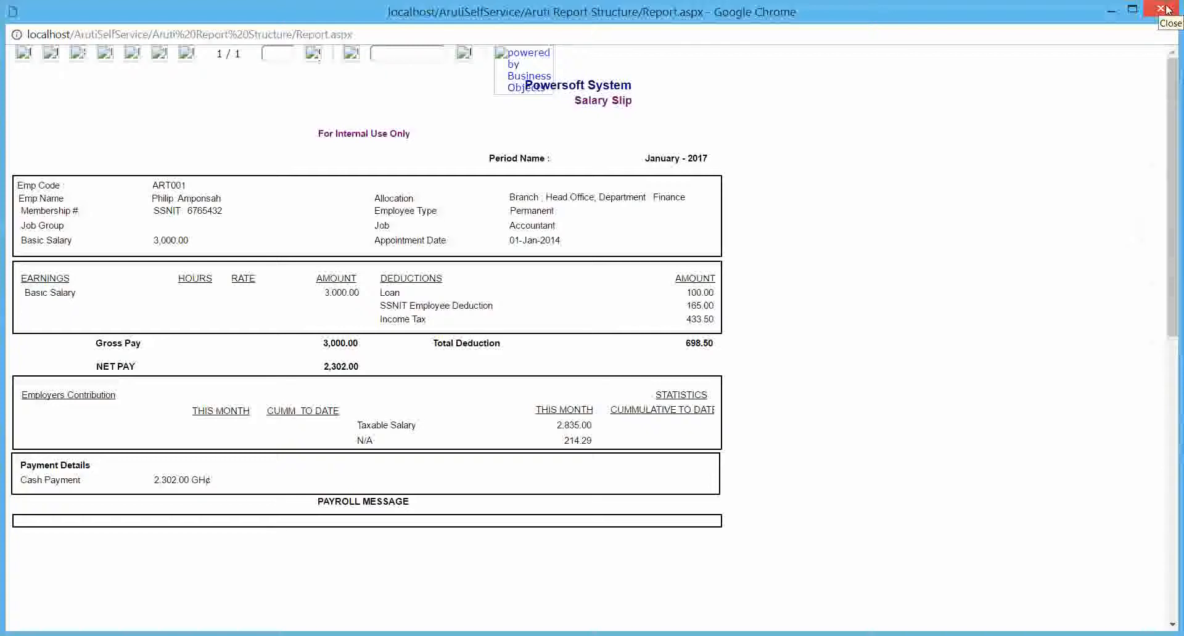
click(1167, 10)
In the manager self-service view, open Assess Employee and search the assessor's existing assessments for 1st Qtr - 2017.
mouse_move(963, 114)
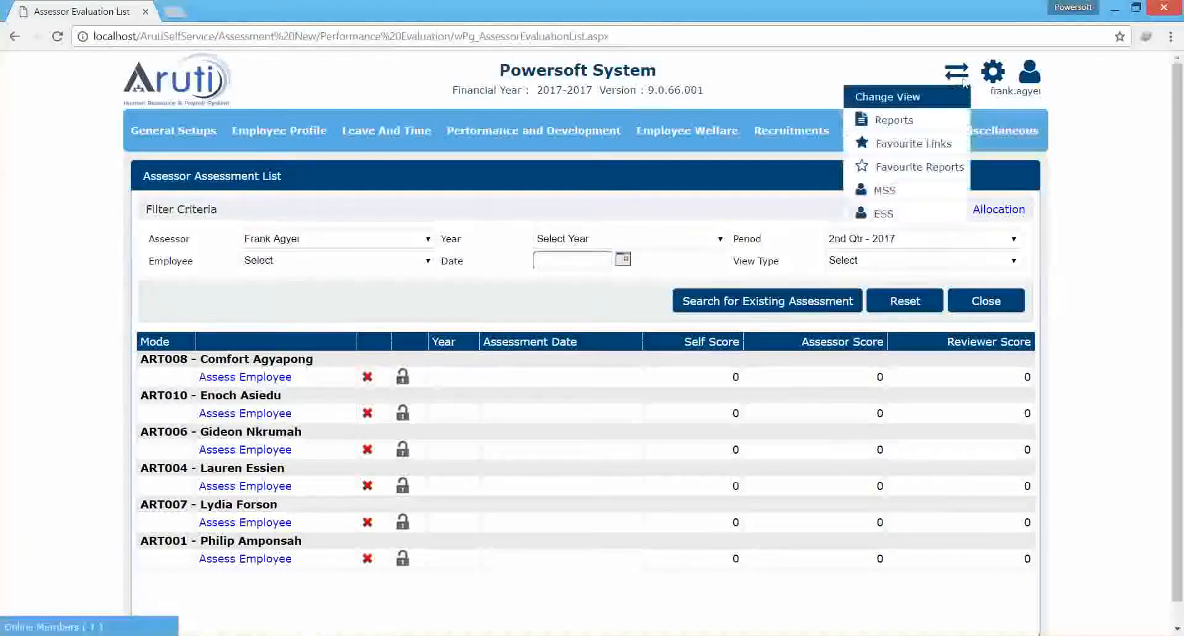
mouse_move(535, 122)
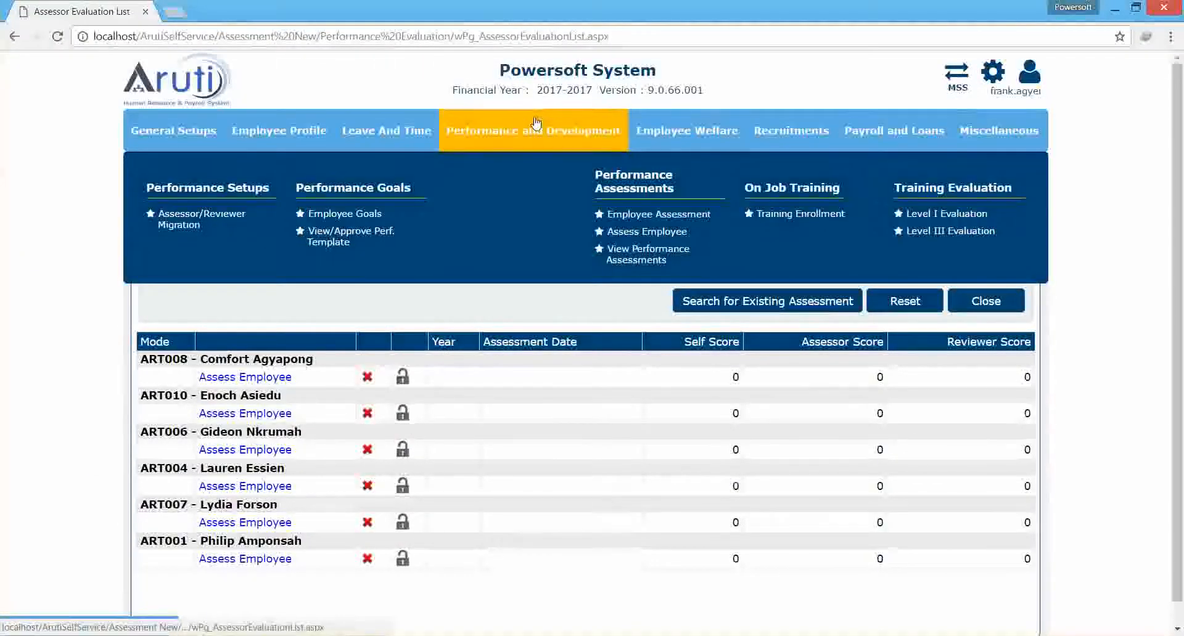
click(641, 232)
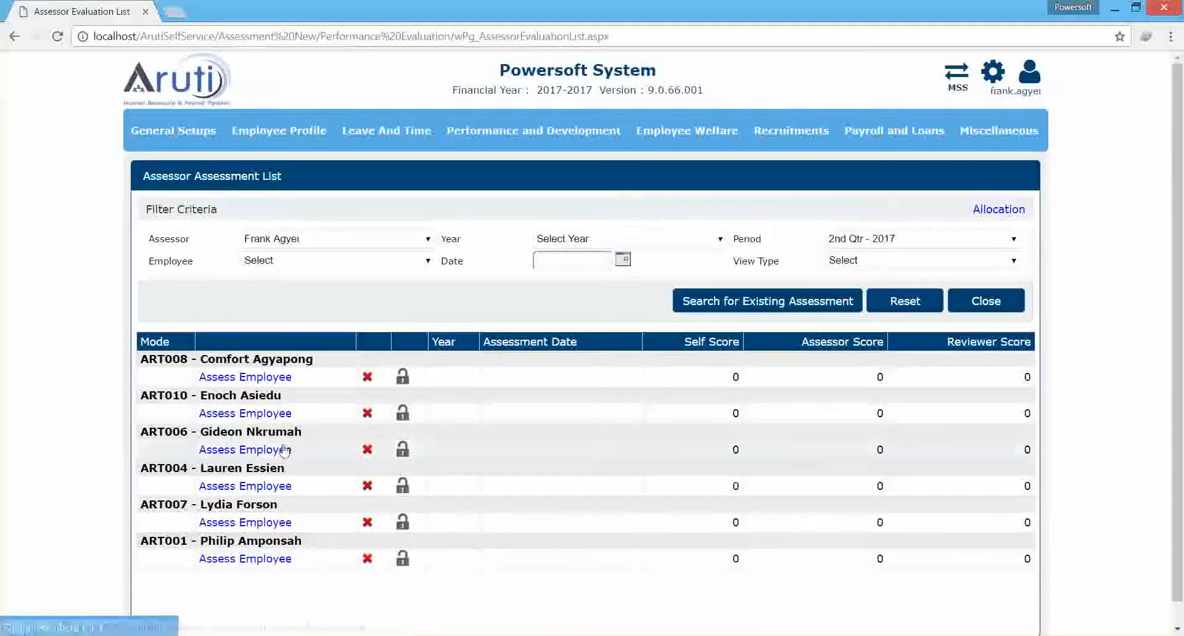
click(653, 242)
click(840, 239)
click(841, 266)
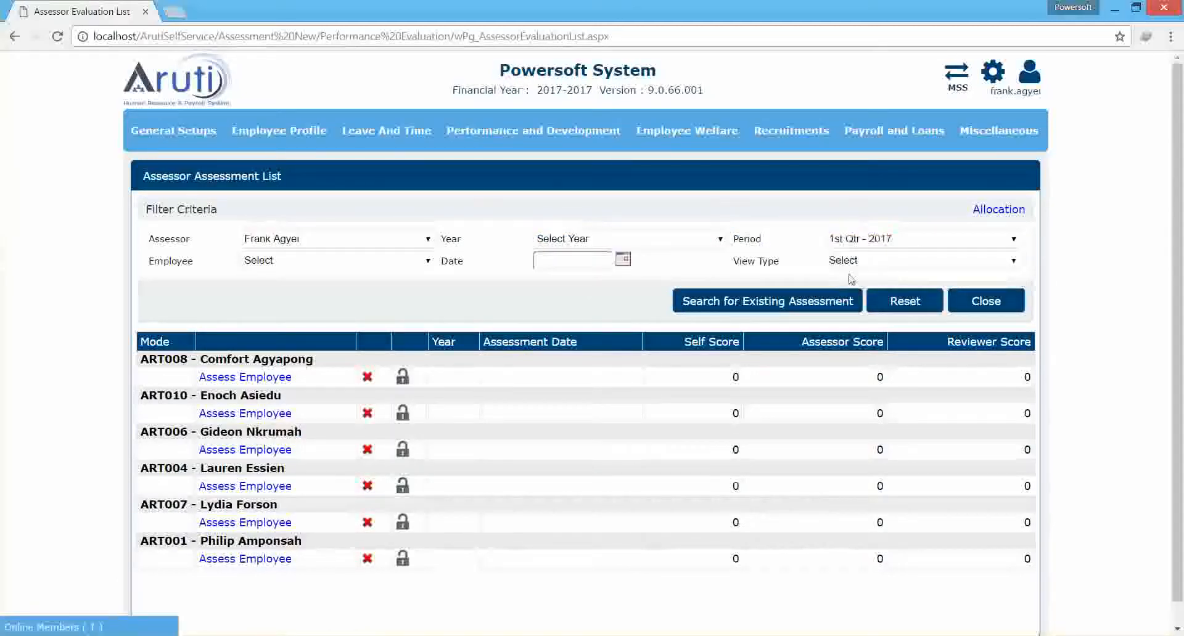
click(834, 303)
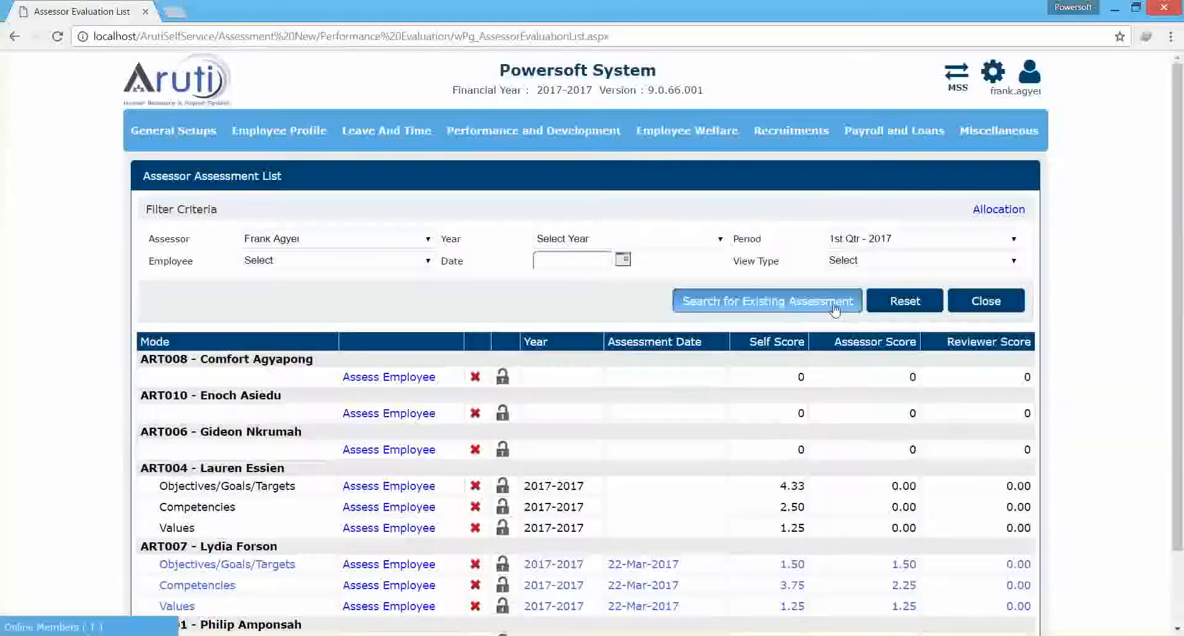
scroll(701, 394, down, 2)
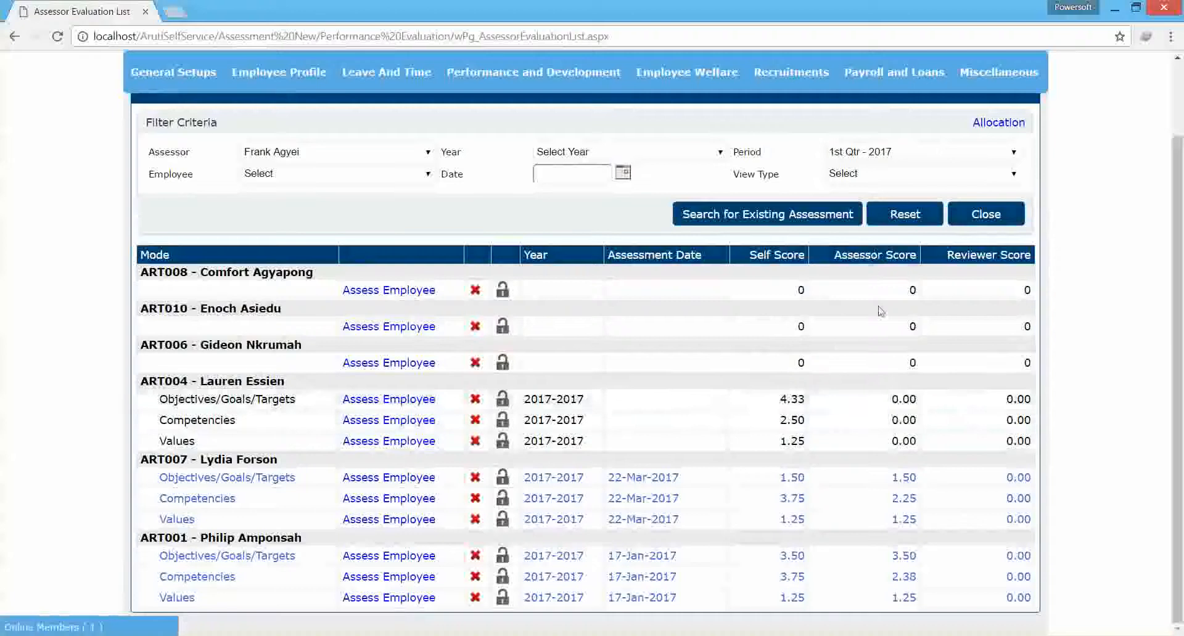
Open the assessor evaluation of the employee's objectives and enter supervisor scores of 4 for Actively Focused and 2 for Fun Loving.
click(397, 401)
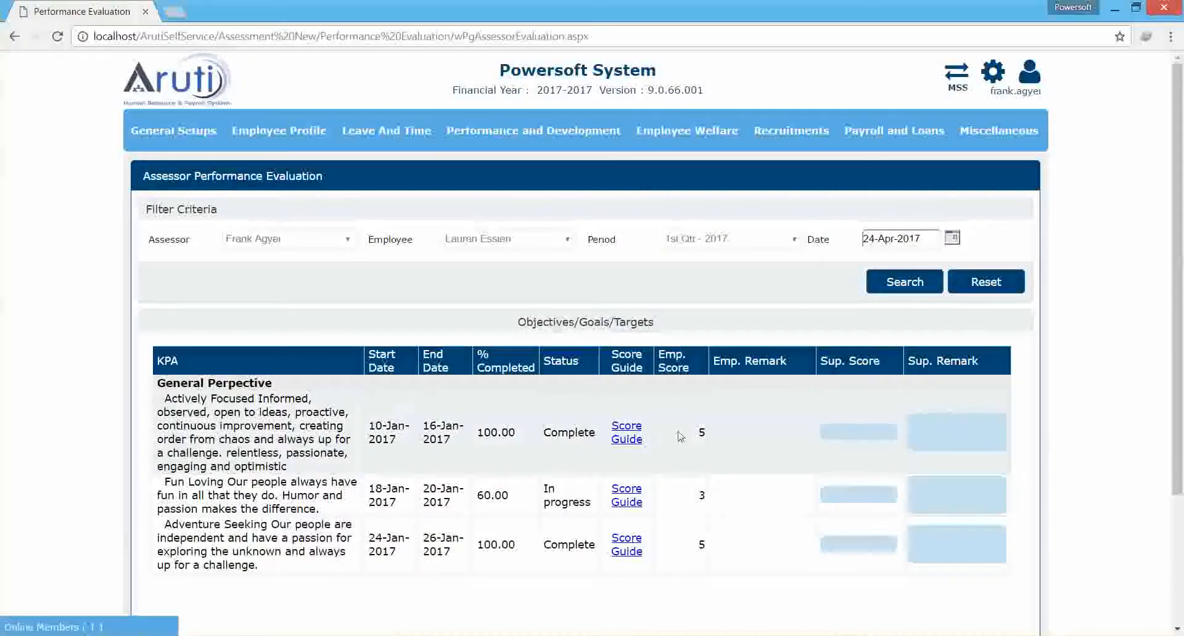
click(844, 437)
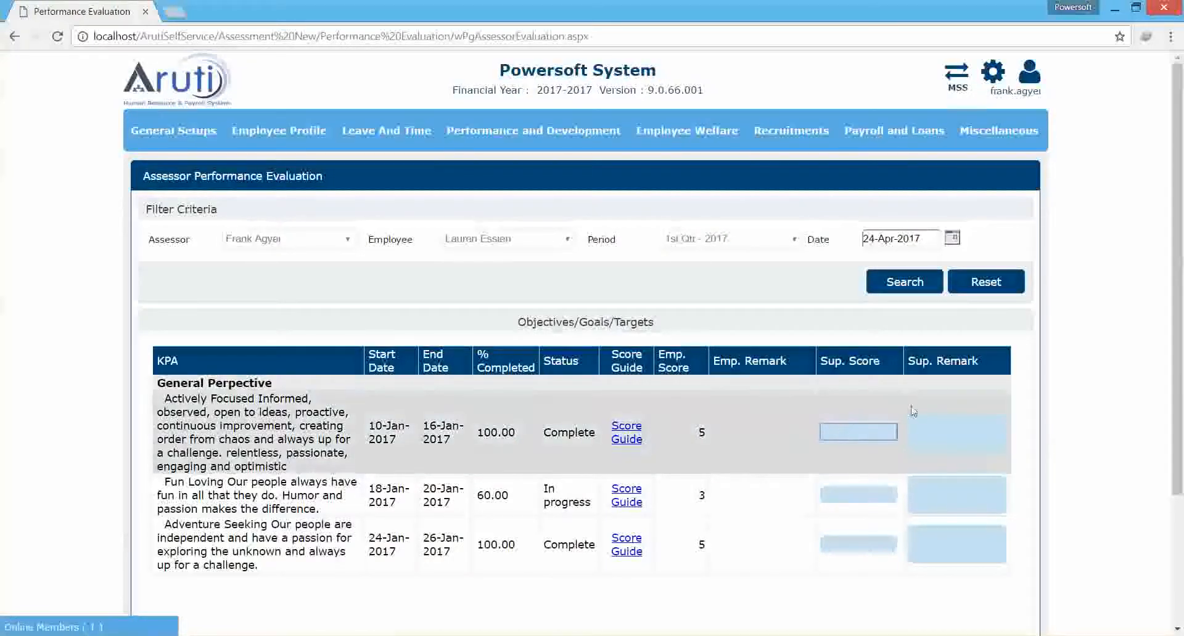
drag(1175, 281, 1174, 380)
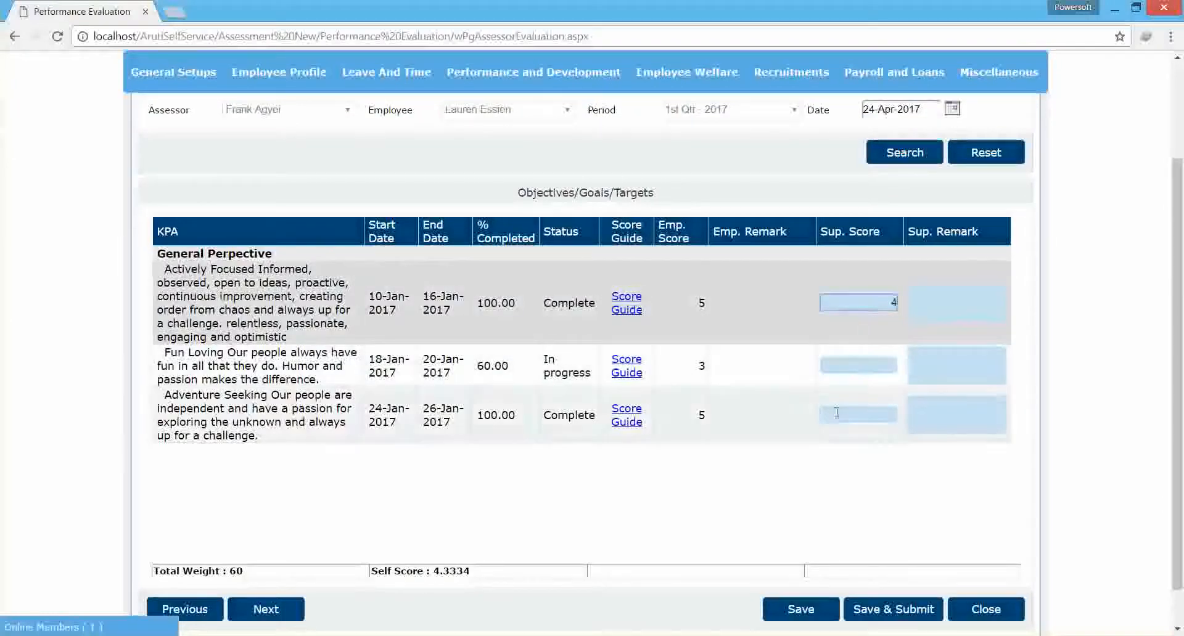
click(859, 366)
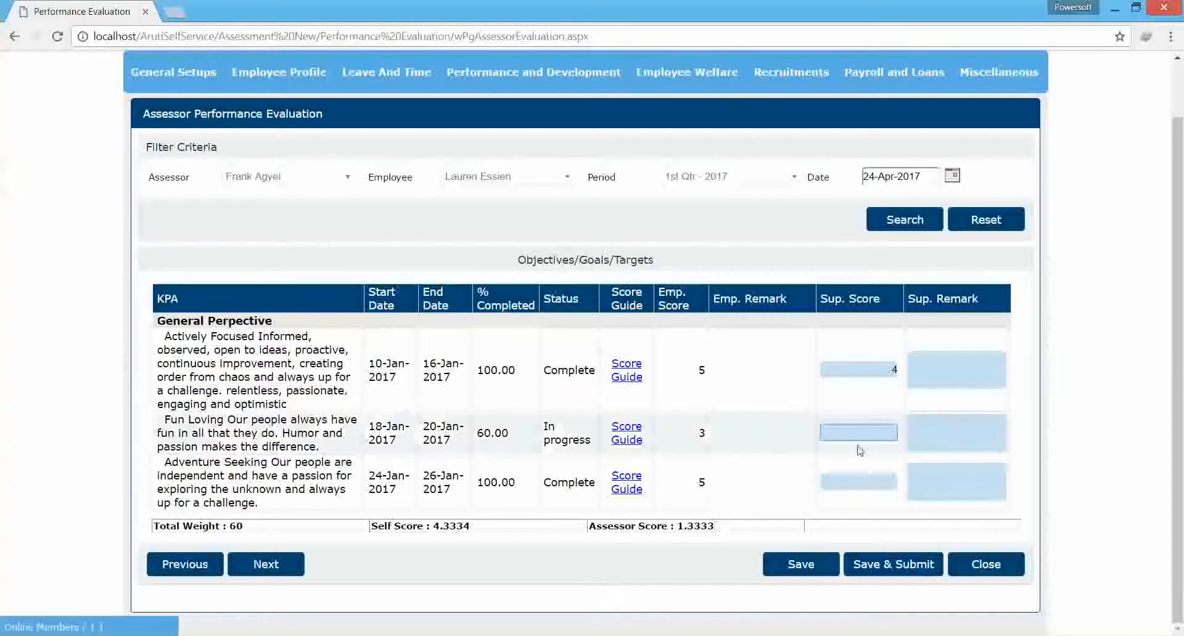
text(1)
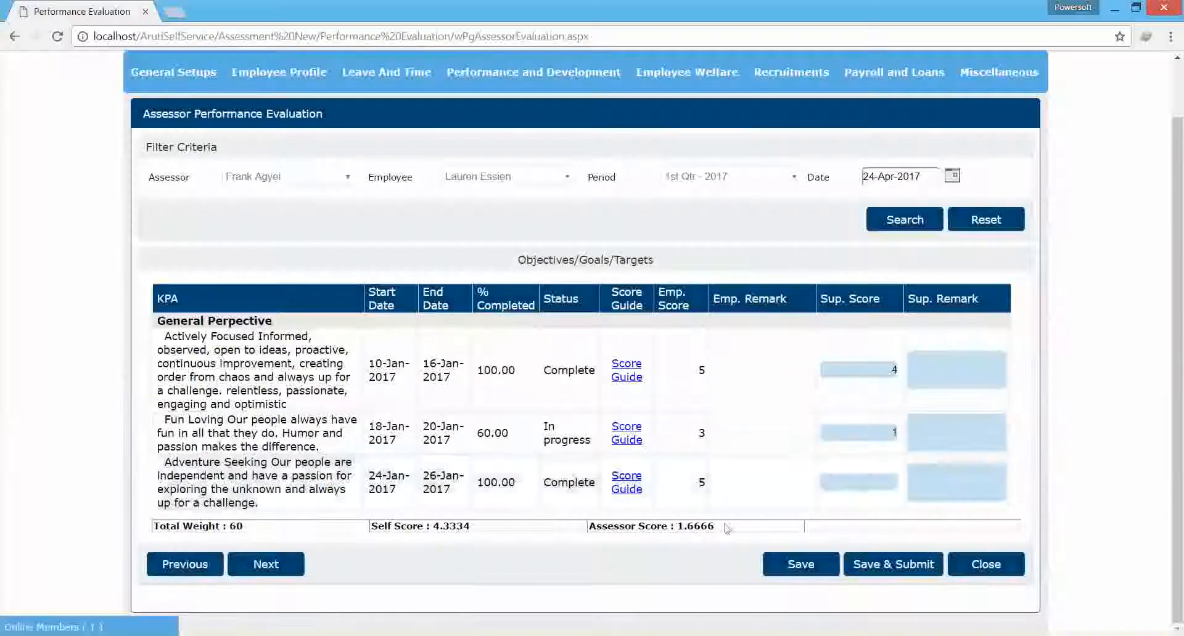
click(875, 437)
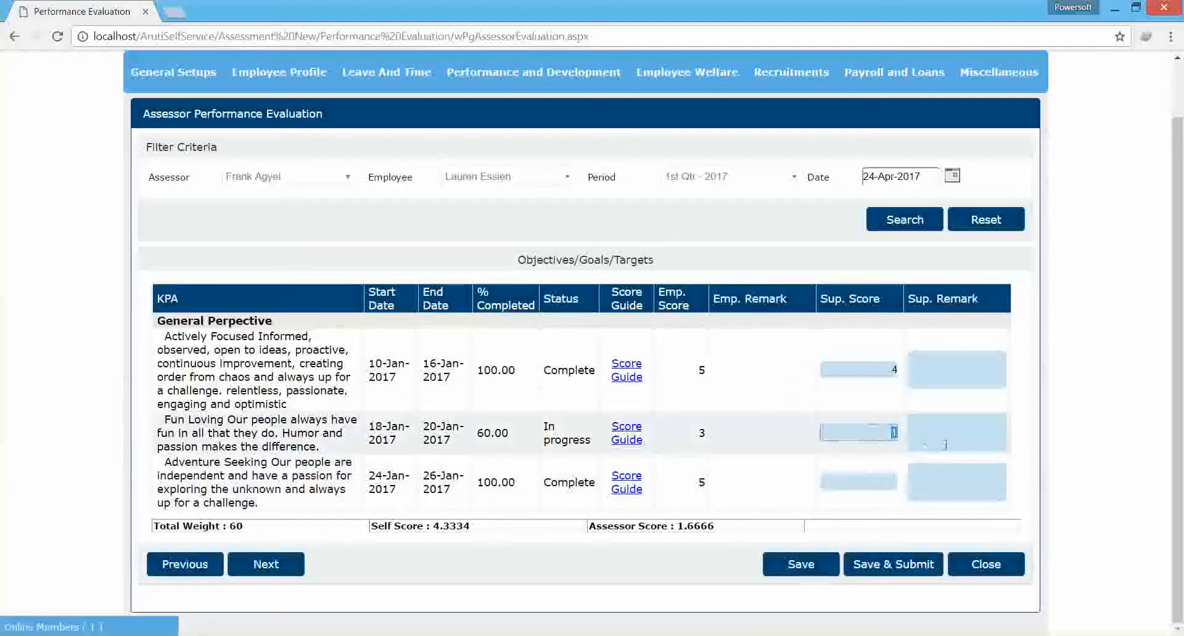
click(853, 396)
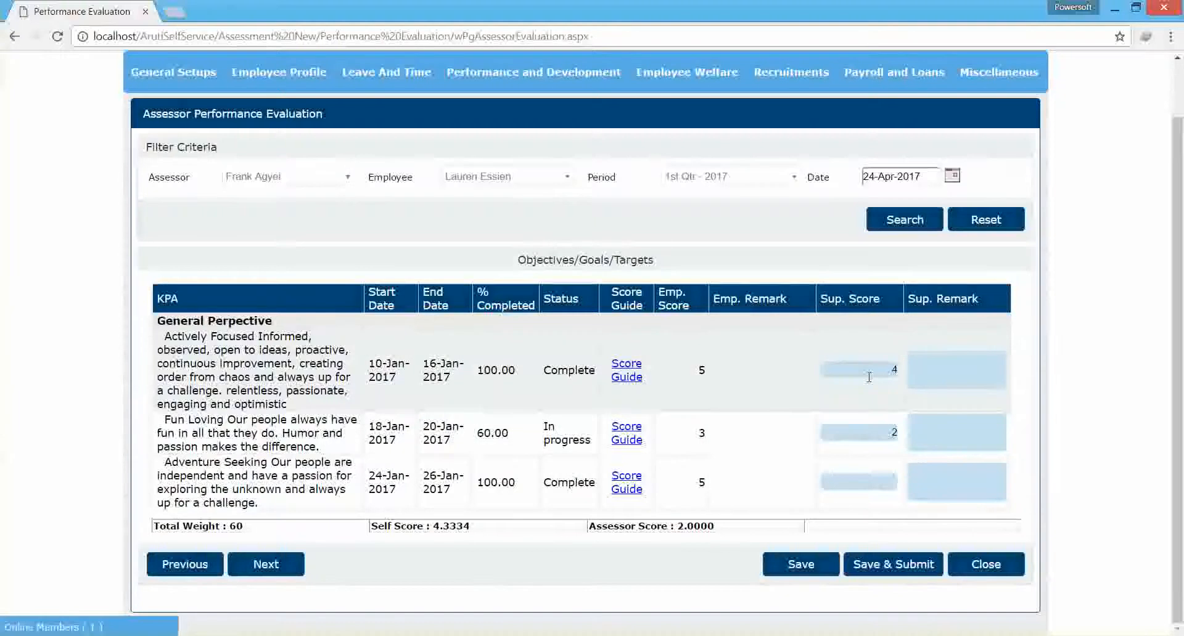
Read the Score Guide's rating scale for the Fun Loving goal and open the Actively Focused goal's supervisor remark for entry.
click(626, 427)
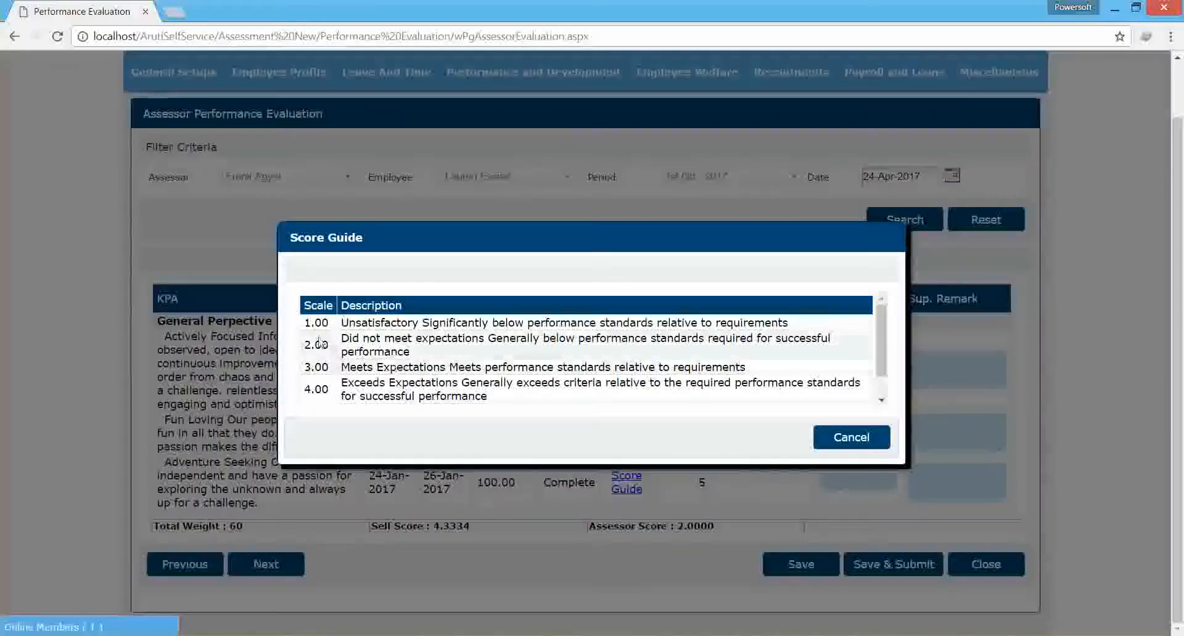
click(882, 402)
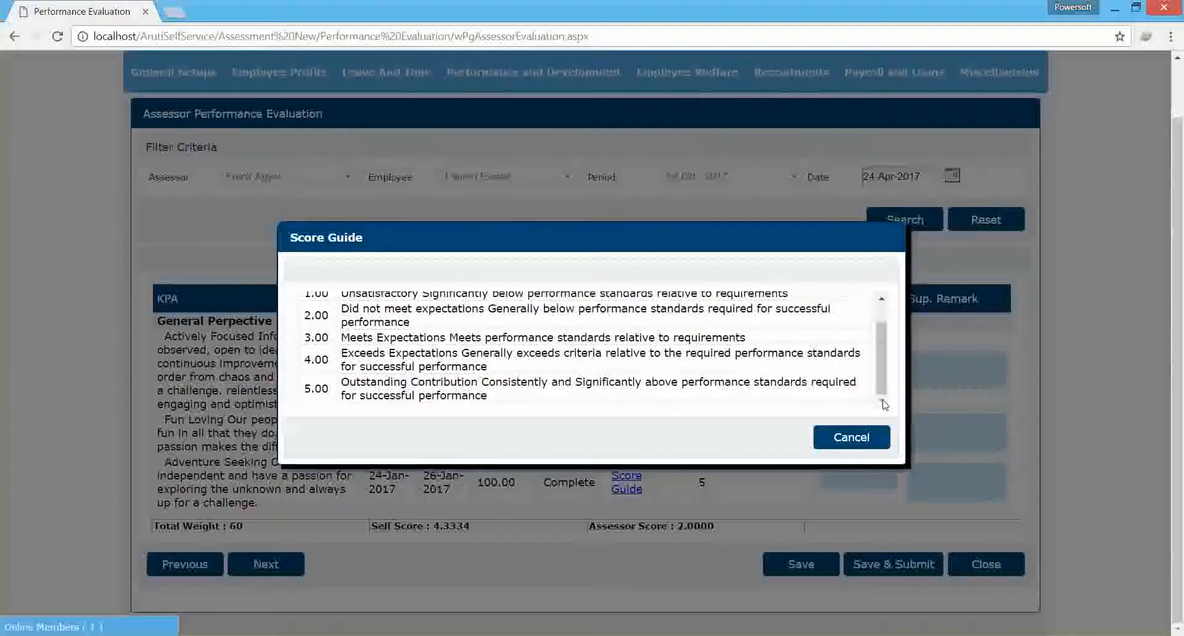
click(851, 437)
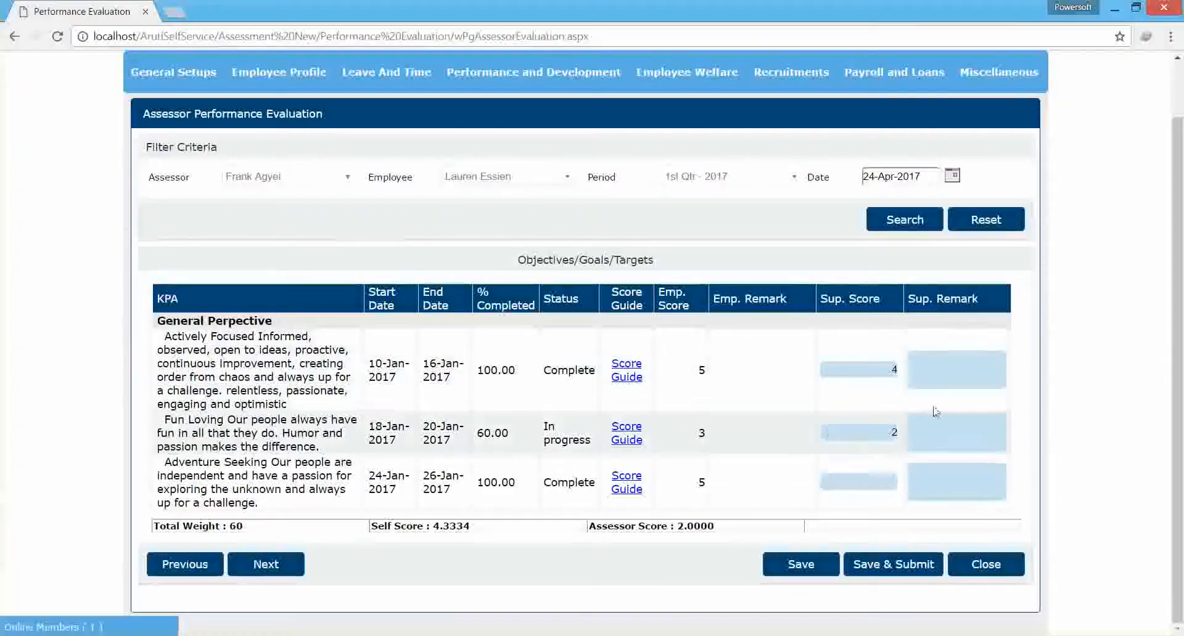
click(941, 370)
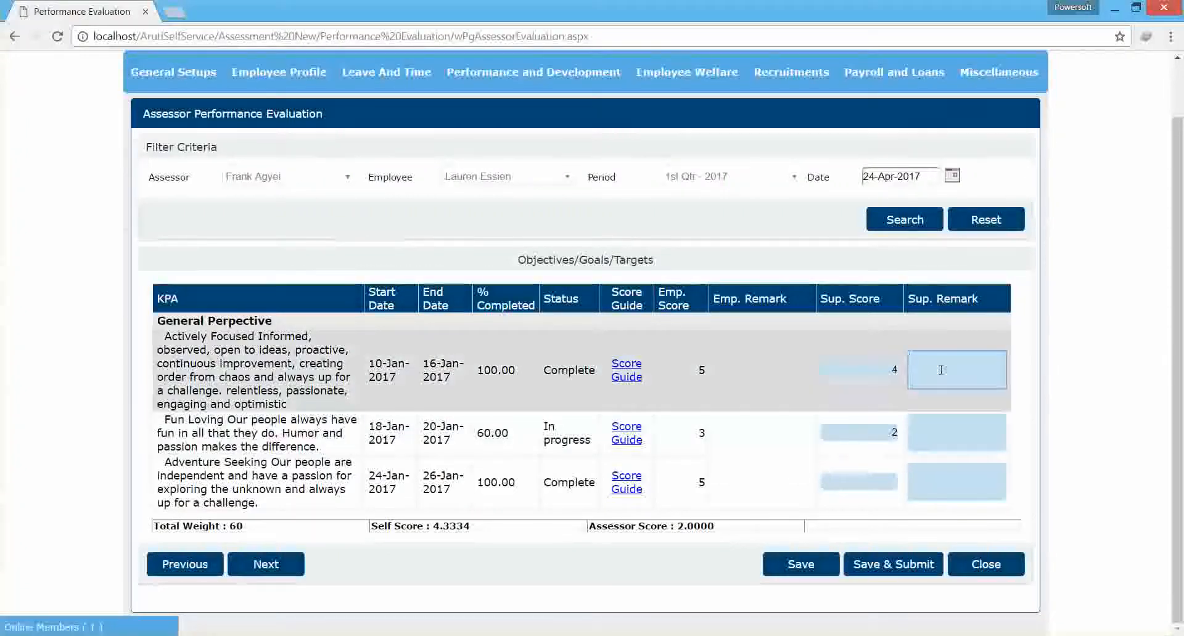
text(Zy)
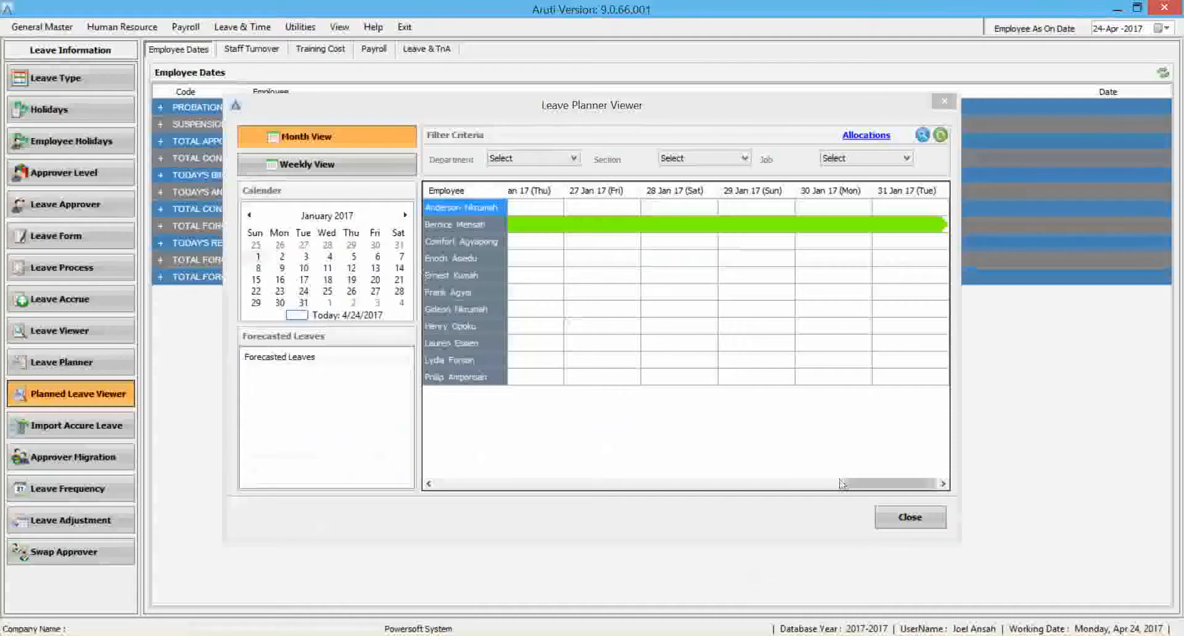
Switch to the Aruti desktop application, close the Leave Planner Viewer and open the Performance Management setups.
click(910, 517)
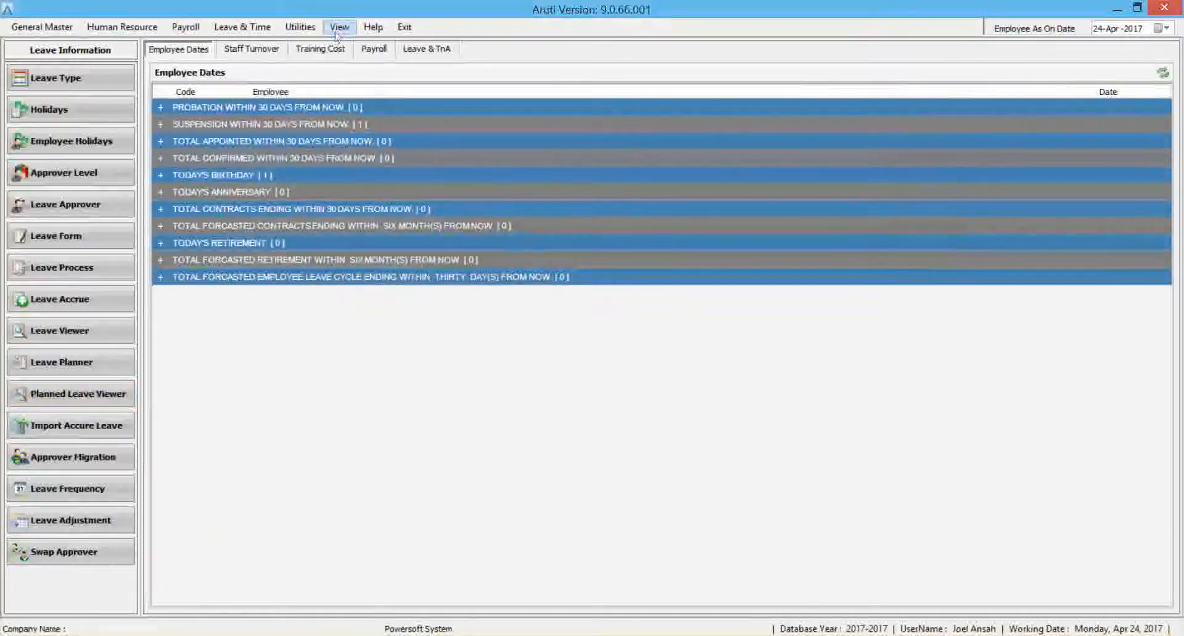
click(337, 27)
click(345, 43)
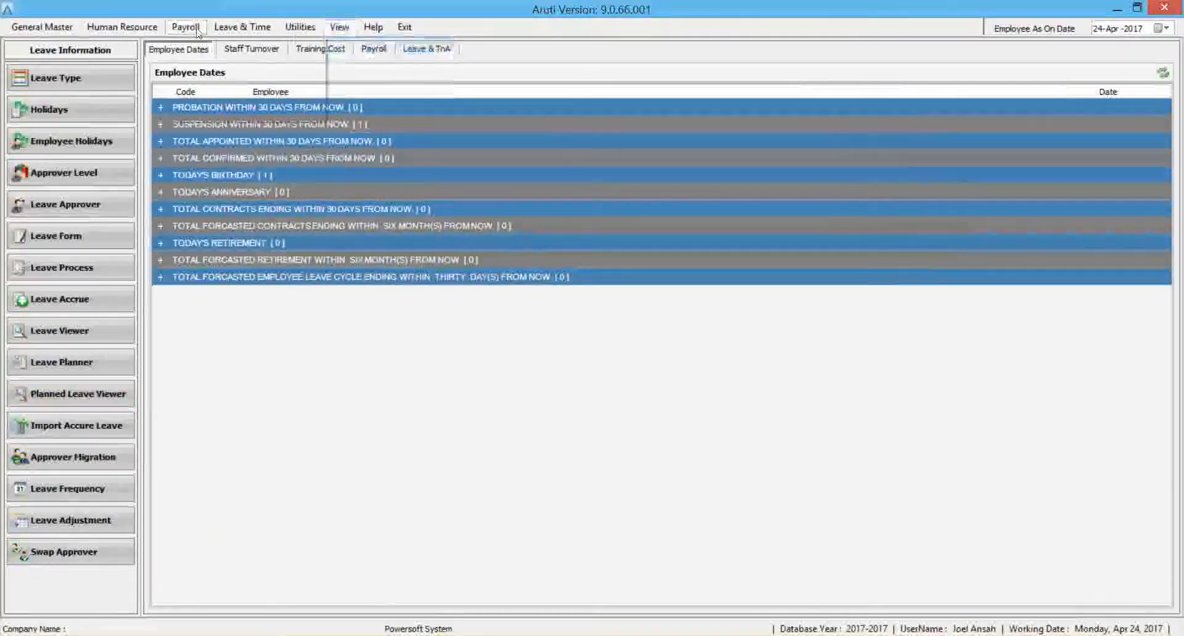
click(138, 32)
mouse_move(185, 117)
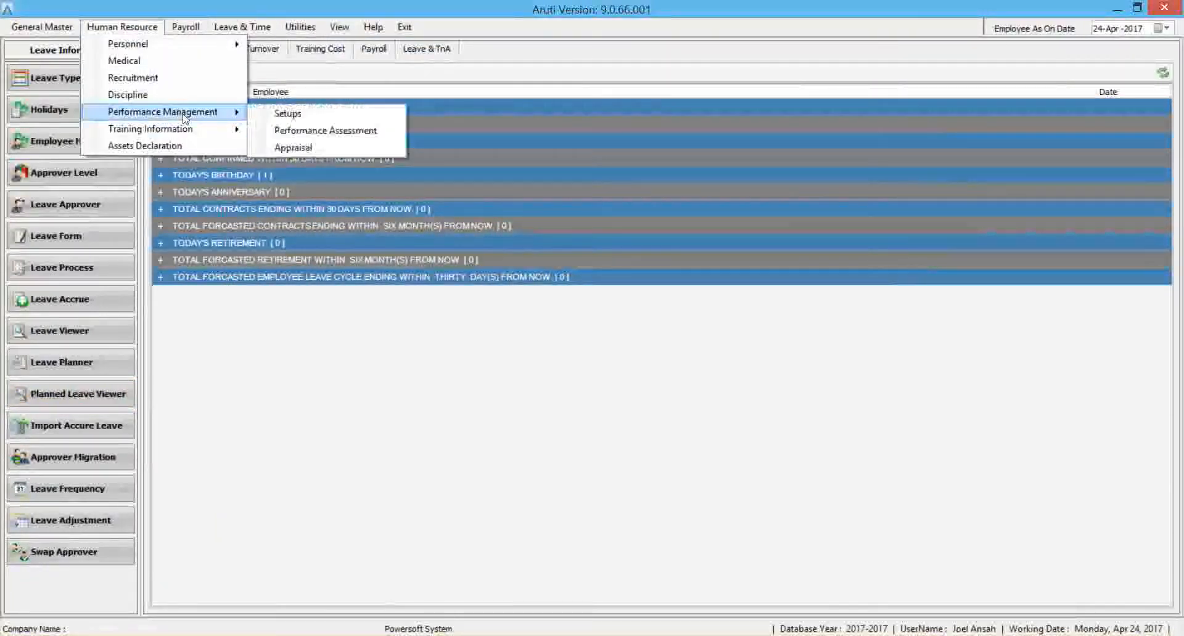
click(282, 113)
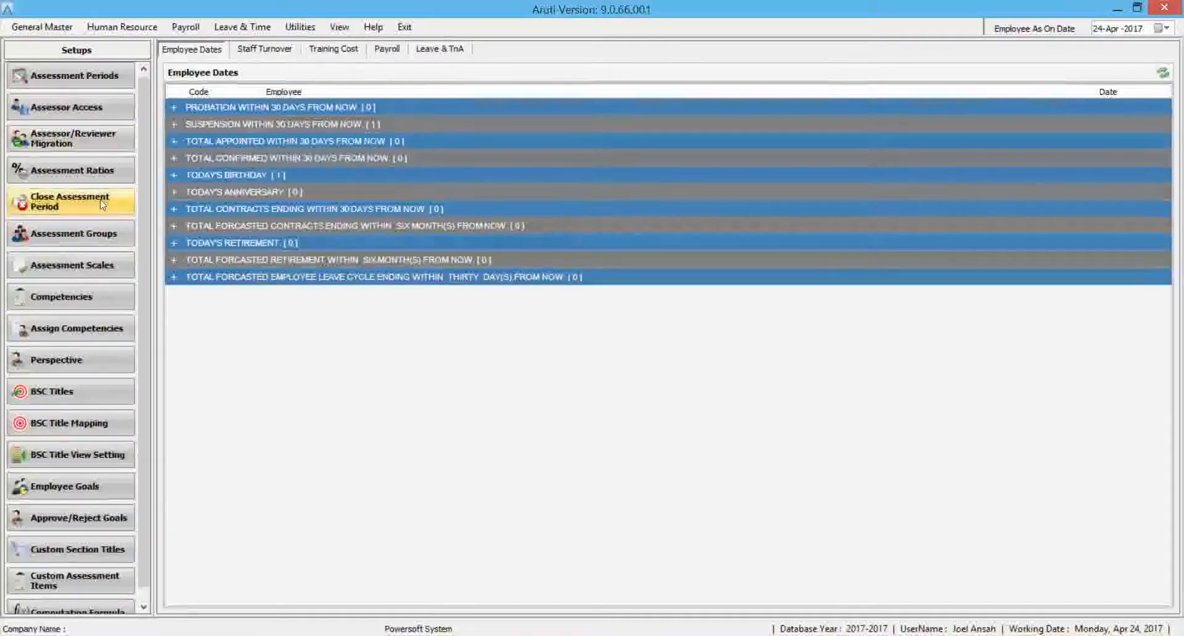
View the list of assessment periods, and search the Assessor Access List for all assessors.
click(89, 85)
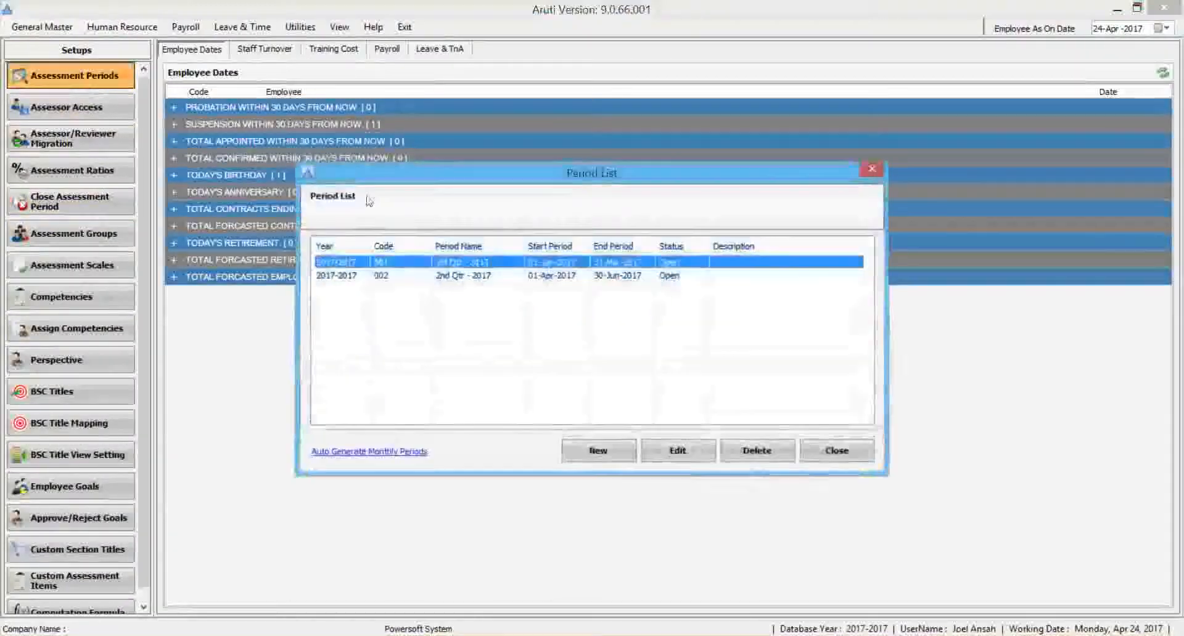
click(836, 450)
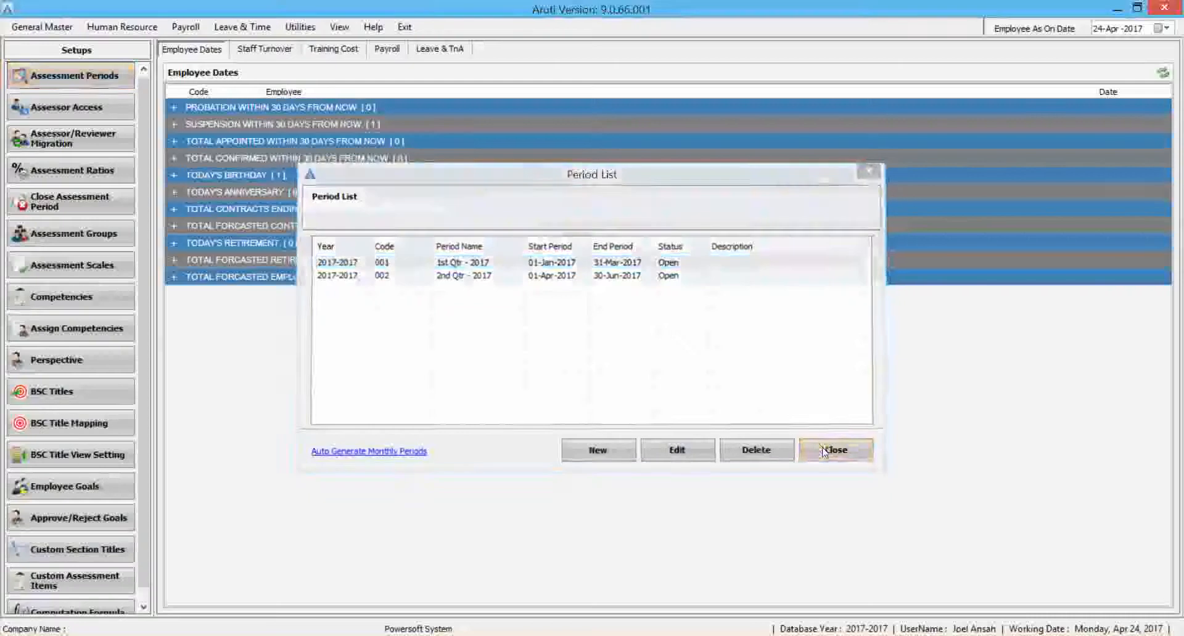
click(57, 107)
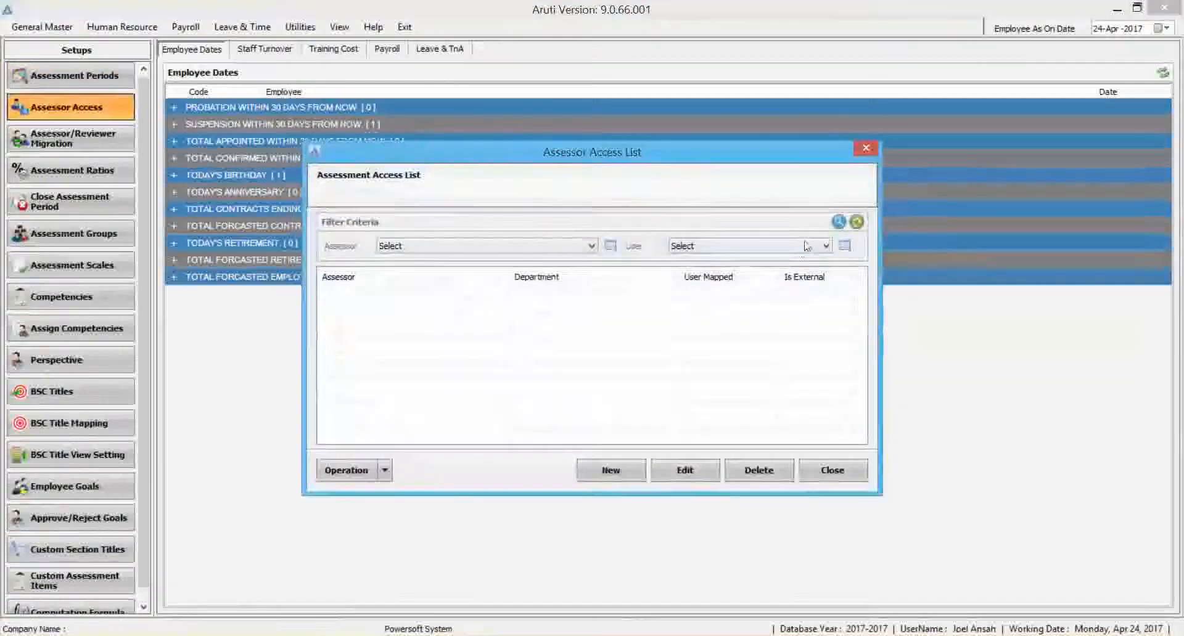
click(839, 222)
click(478, 307)
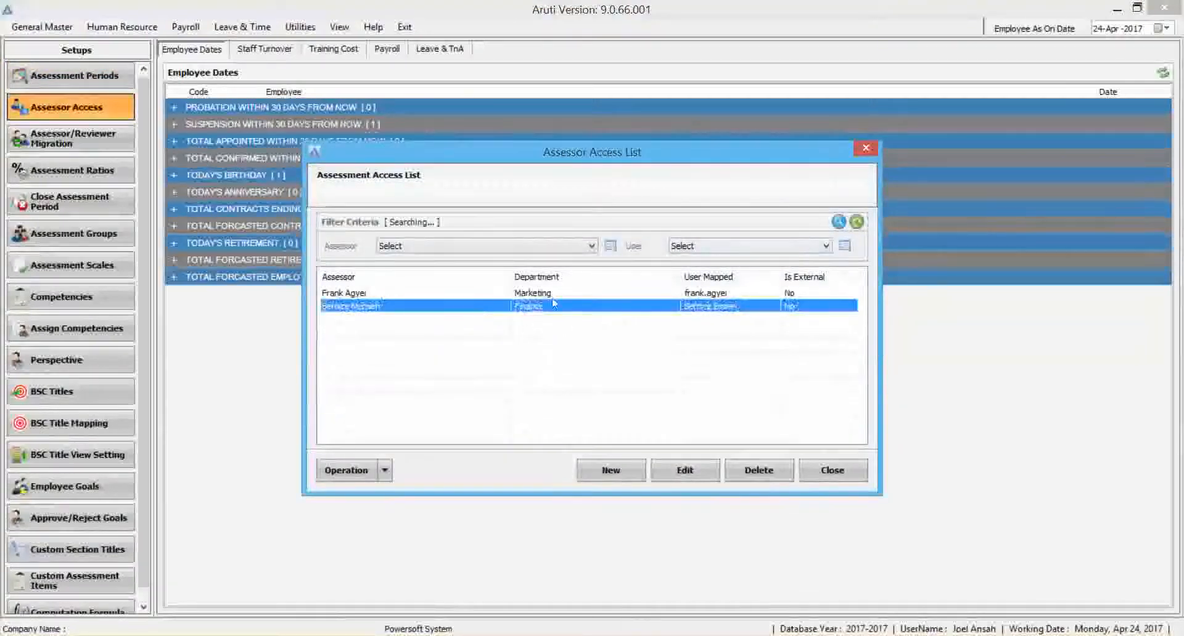
click(833, 470)
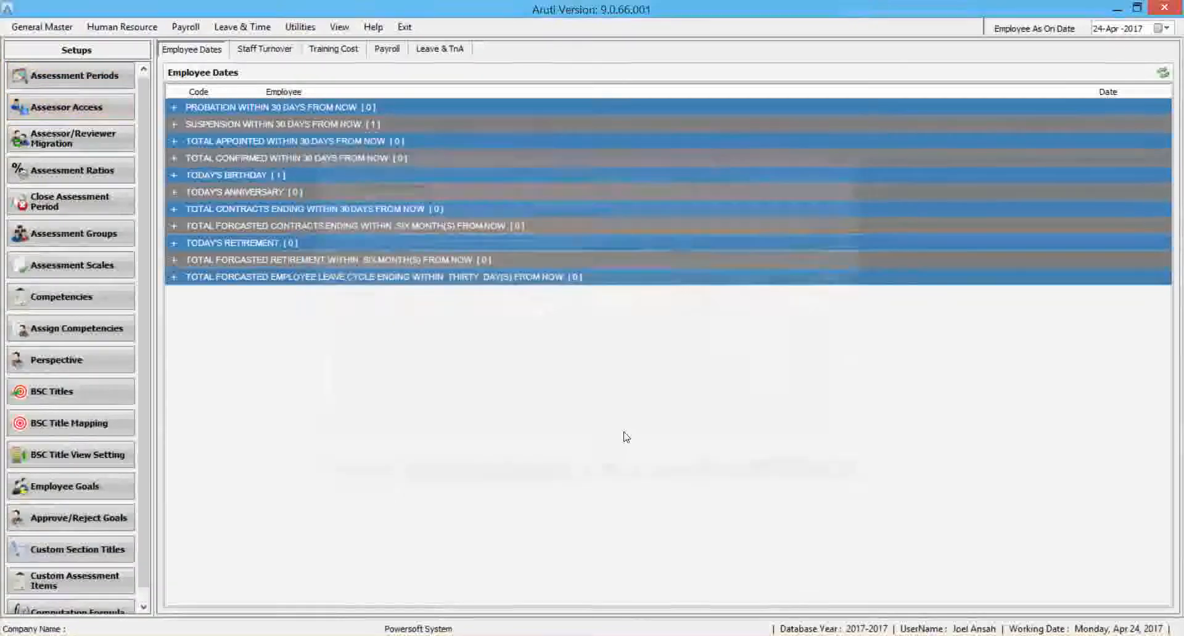
Review the assessment ratios by branch, and search the Assessment Scale List for the defined rating scales.
click(95, 178)
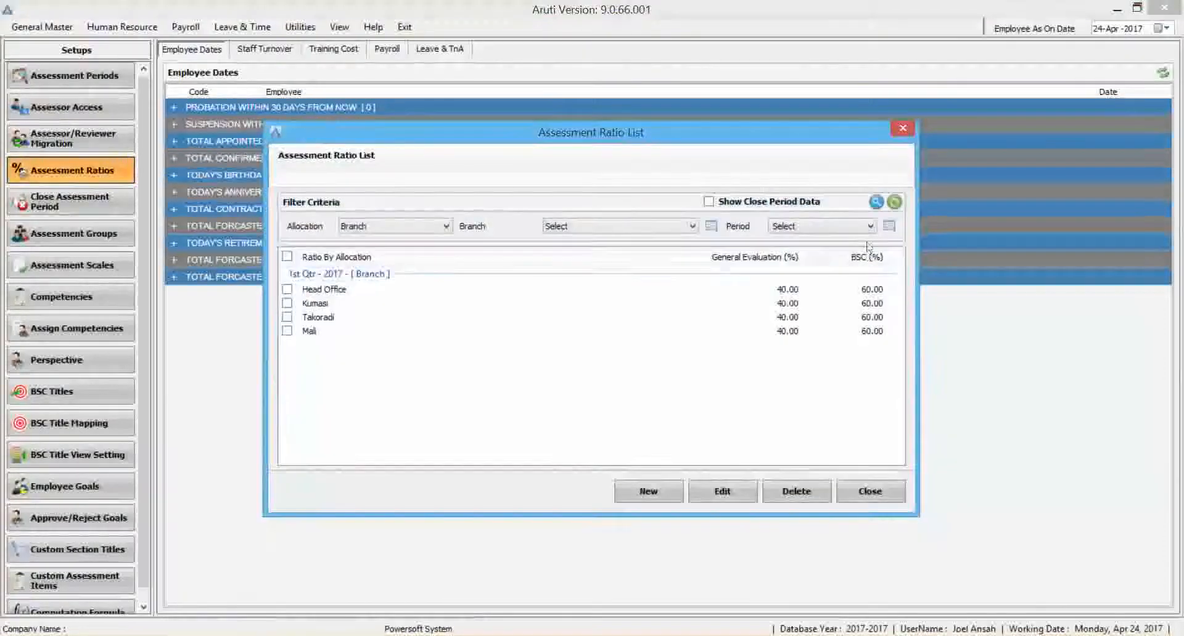
click(851, 497)
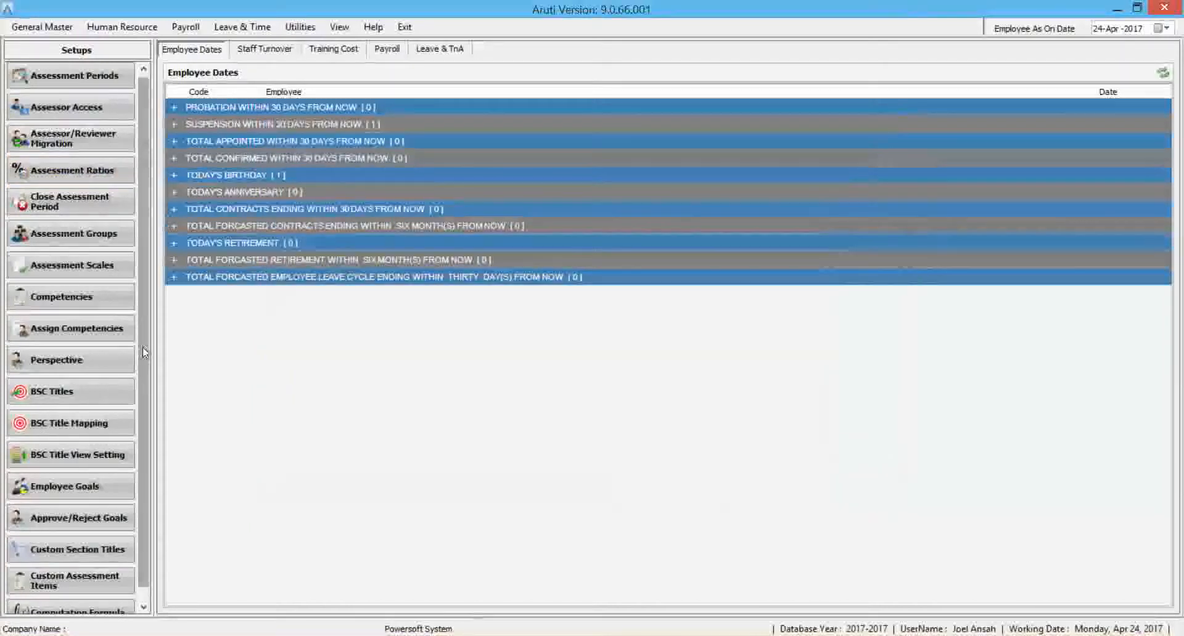
click(97, 265)
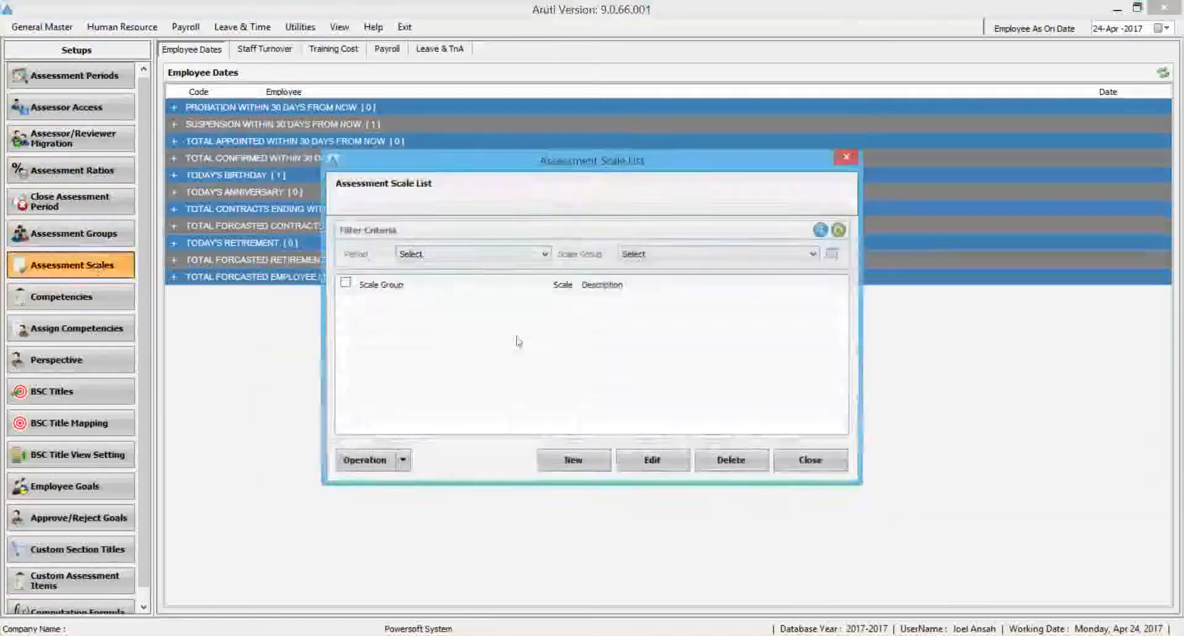
click(822, 232)
click(562, 333)
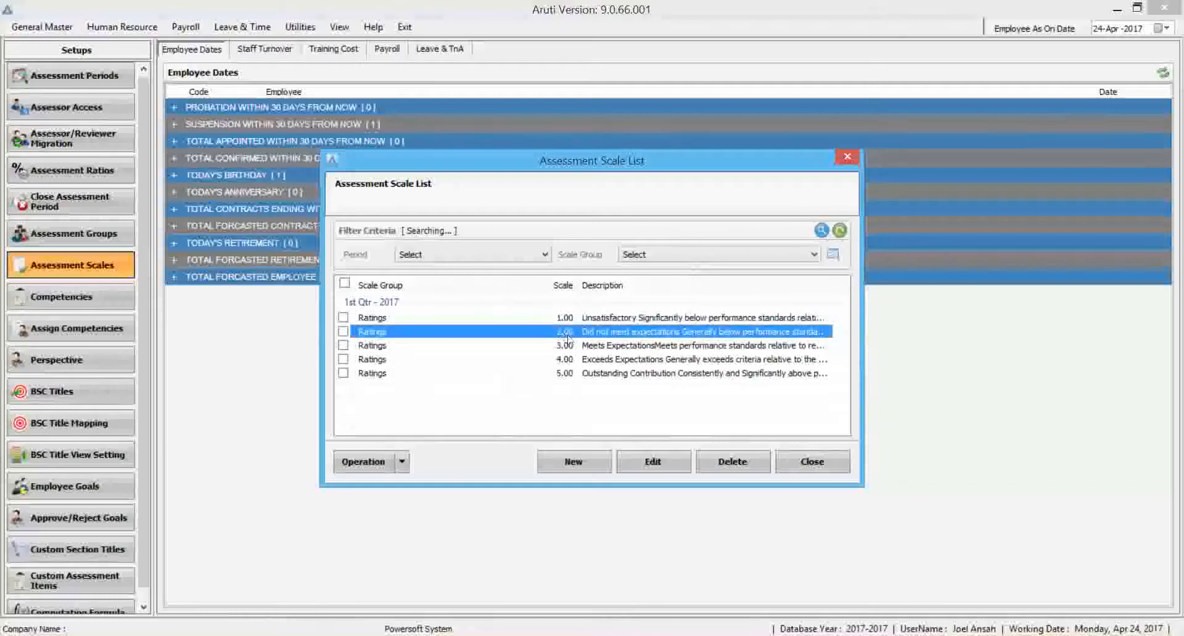
click(812, 462)
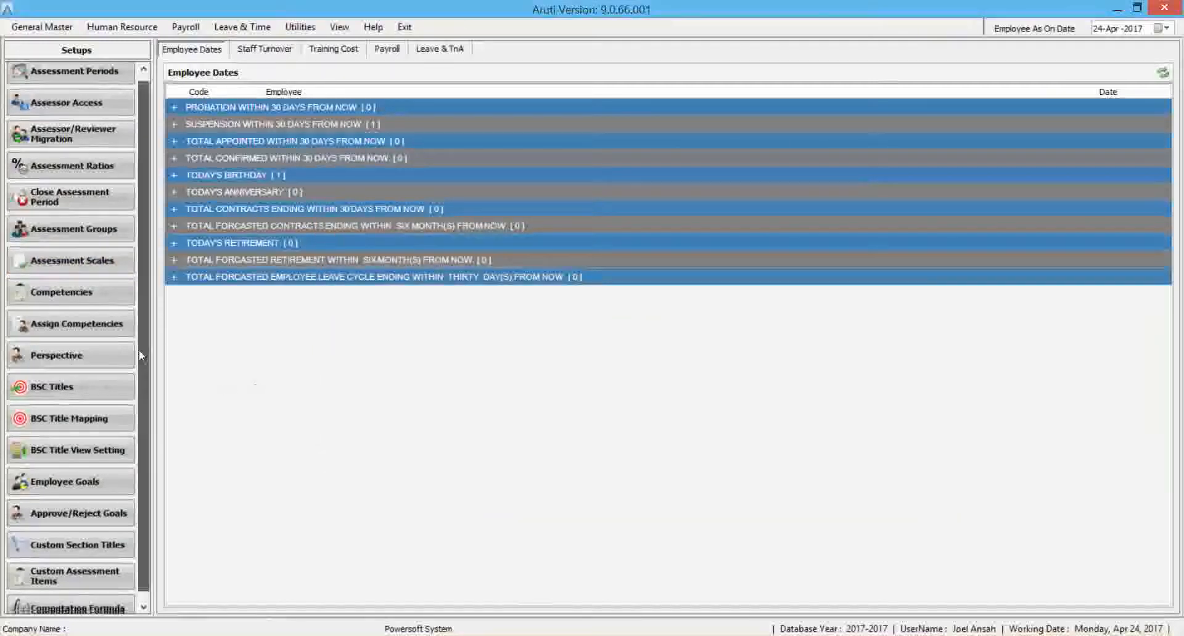
Examine the perspectives defined in the Perspective List and close it.
scroll(138, 349, down, 1)
click(423, 299)
click(405, 273)
click(405, 310)
click(566, 341)
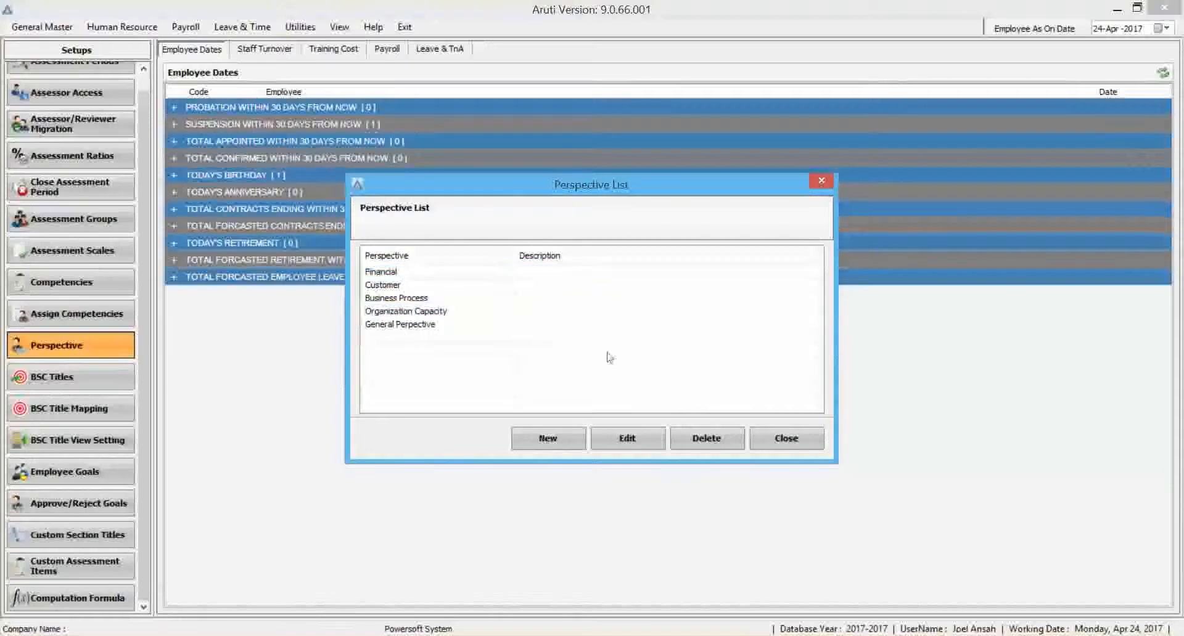
click(813, 439)
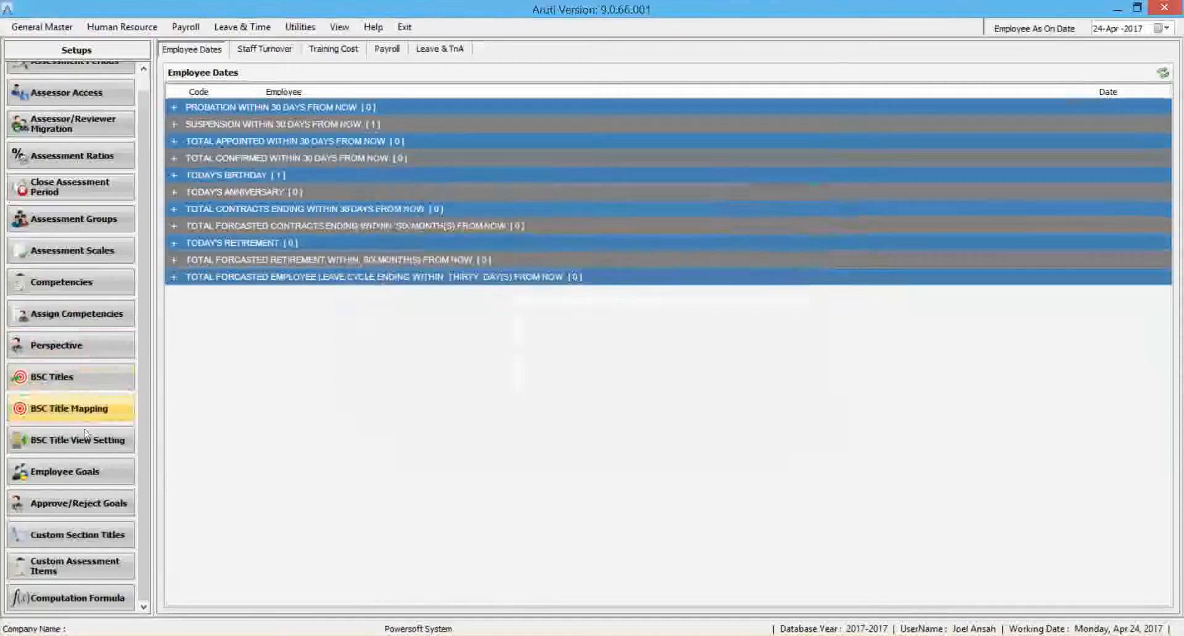
Search the Computation Formula List, examine the assessor and competence score formulas, and close the list.
click(74, 598)
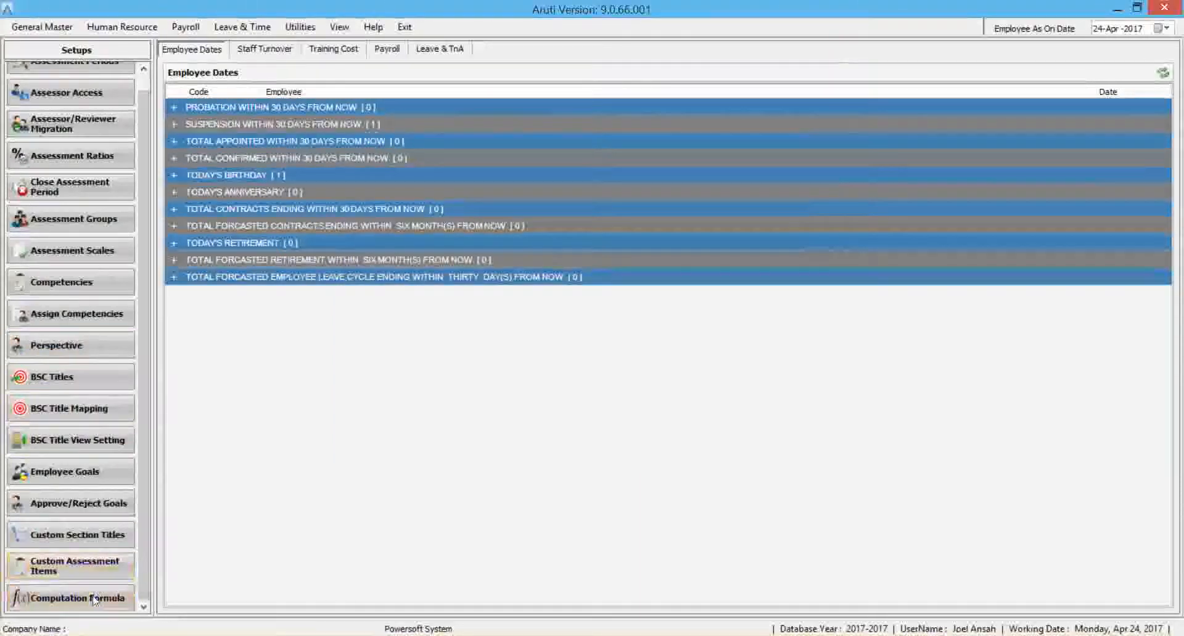
click(826, 216)
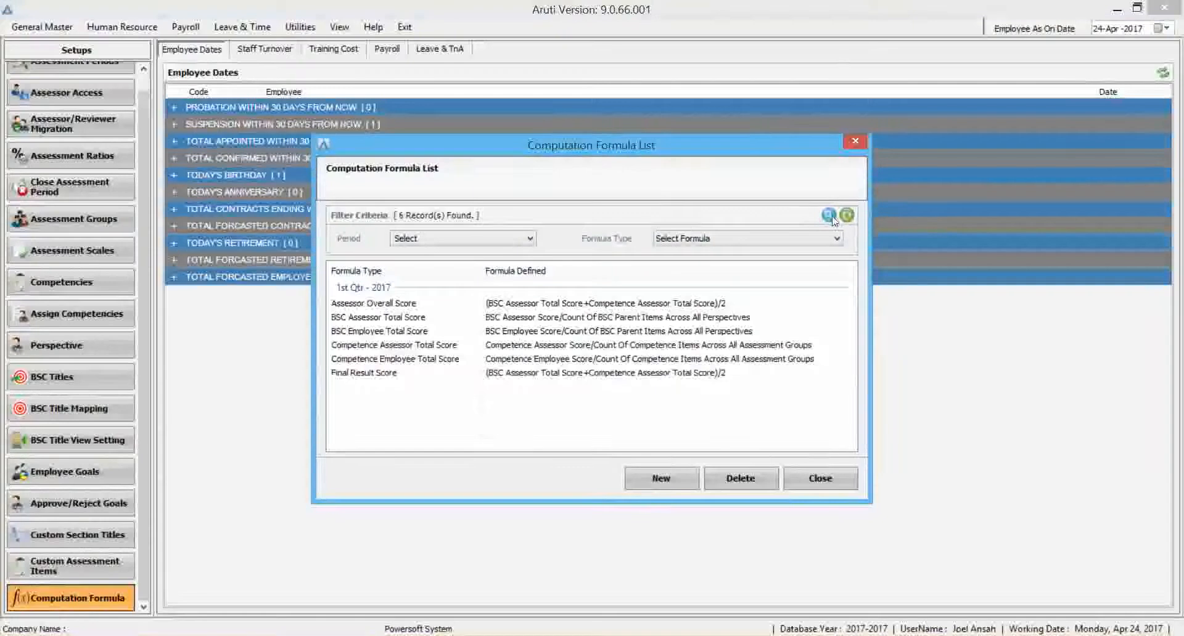
click(504, 304)
click(596, 343)
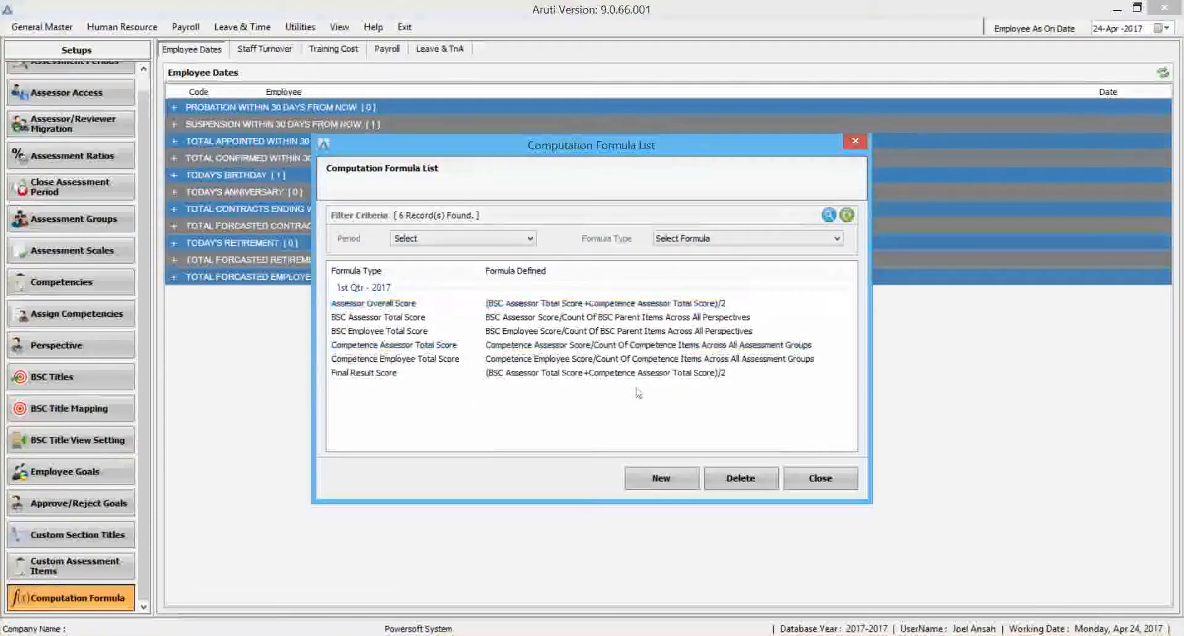
click(661, 329)
click(820, 484)
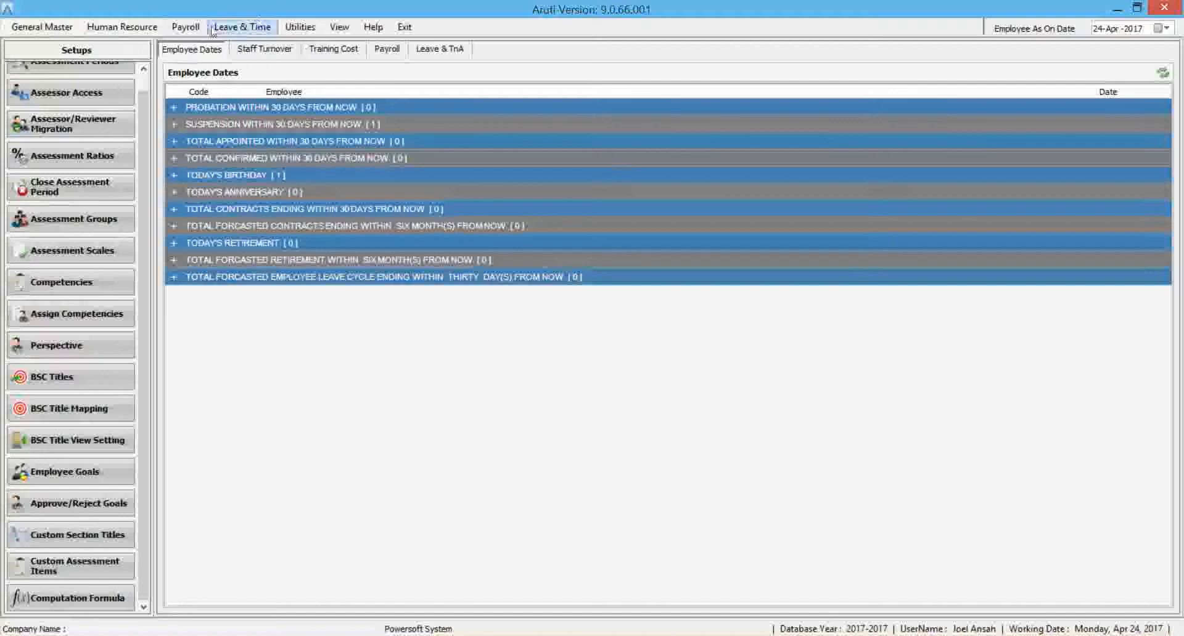
Go to the Appraisal section of Performance Management and open the Appraisal Setup to view its ratings.
click(122, 27)
mouse_move(185, 112)
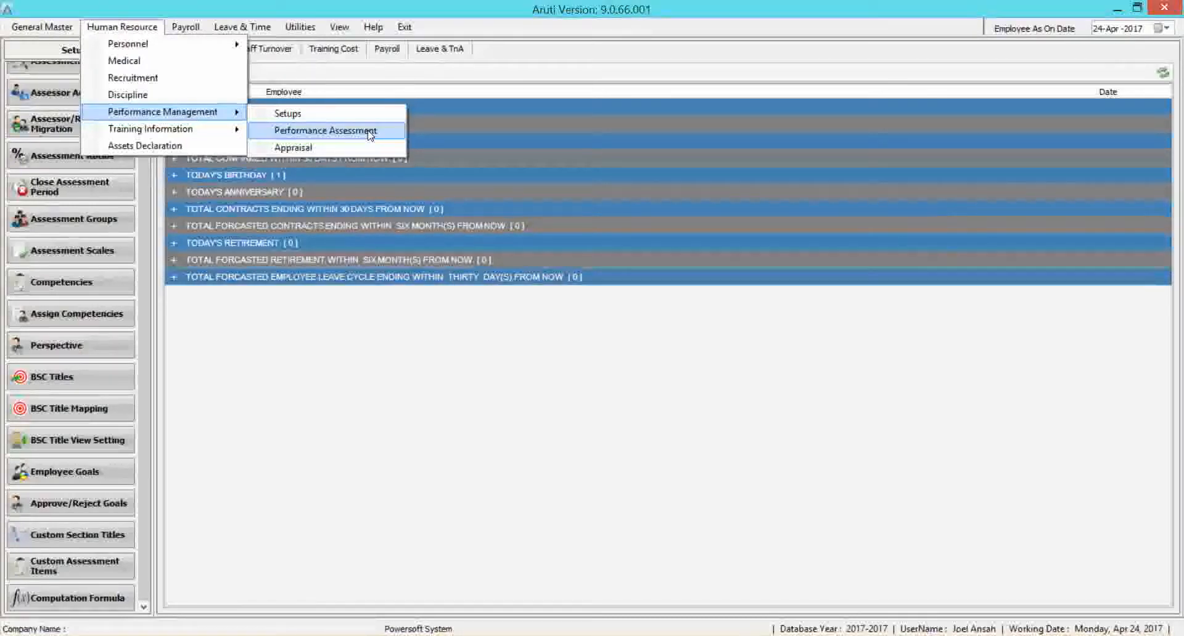
click(319, 148)
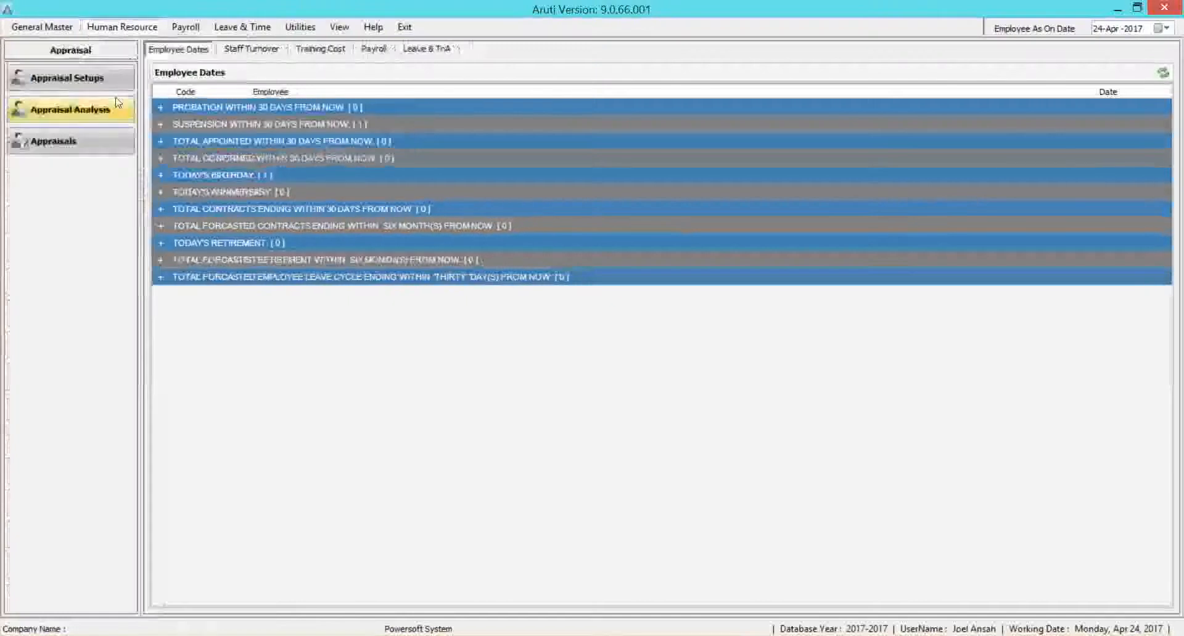
click(86, 84)
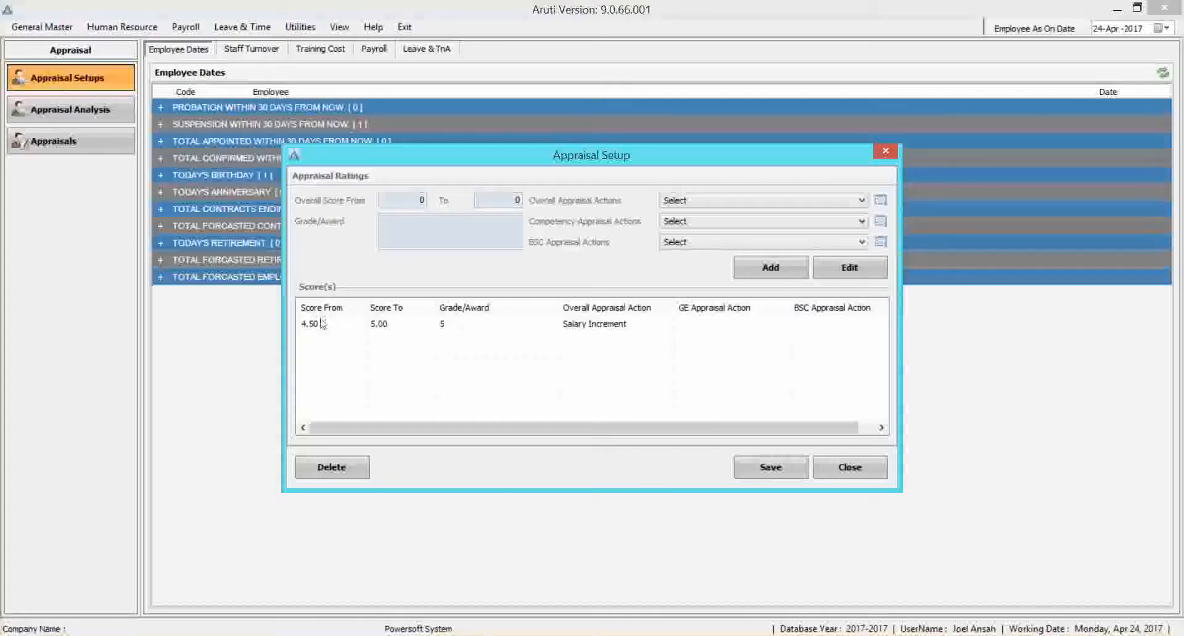
Inspect the appraisal rating for scores from 4.50 to 5.00 and close the Appraisal Setup.
click(369, 327)
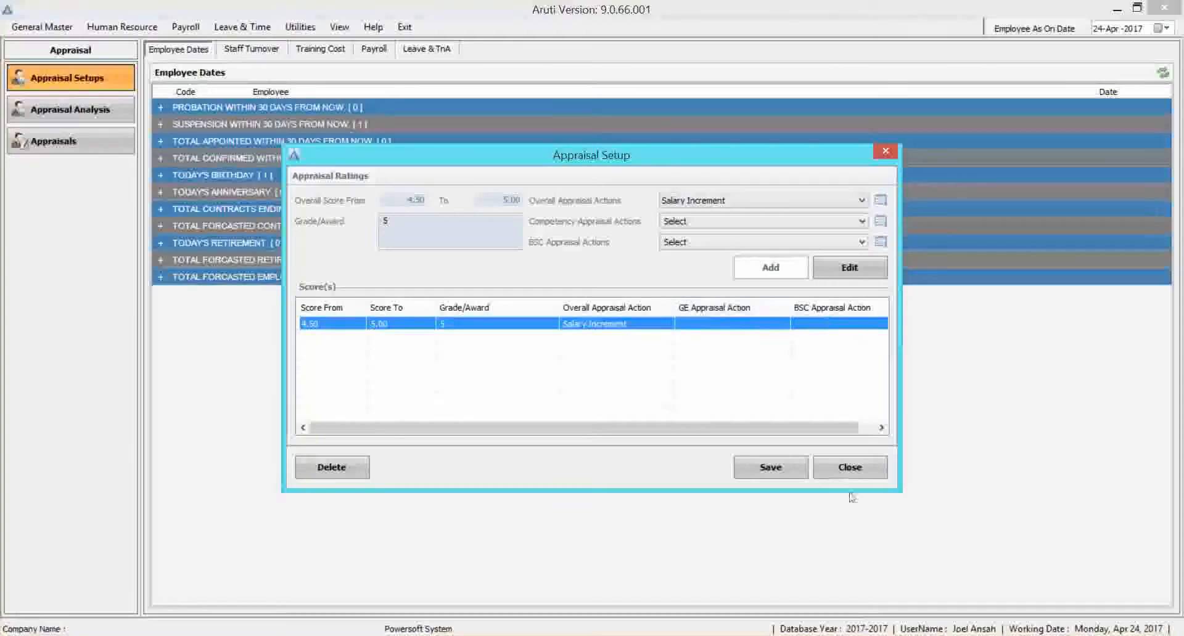
click(850, 467)
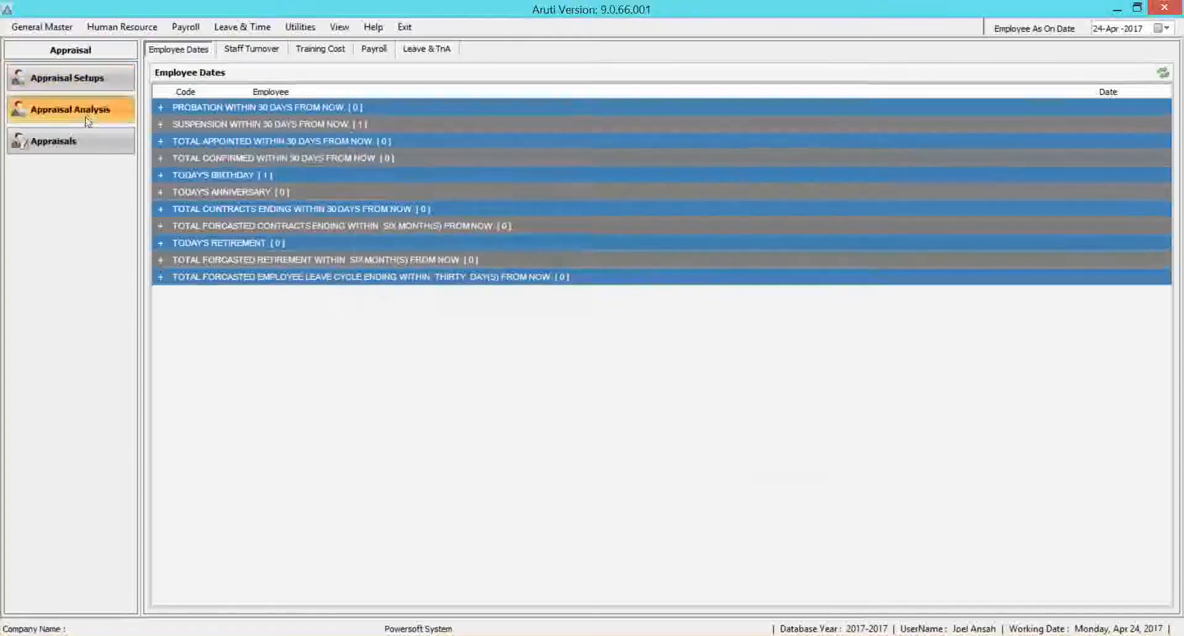
Start a new appraisal analysis for the 1st Qtr - 2017 period, with the score based on Overall Score.
click(88, 117)
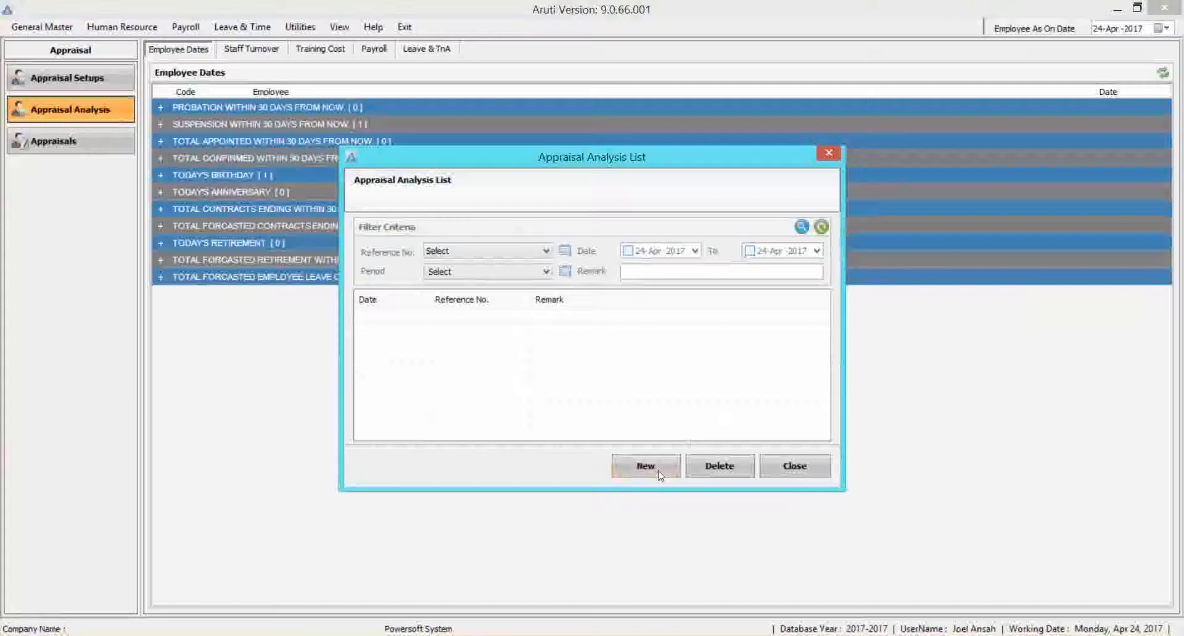
click(658, 473)
click(315, 127)
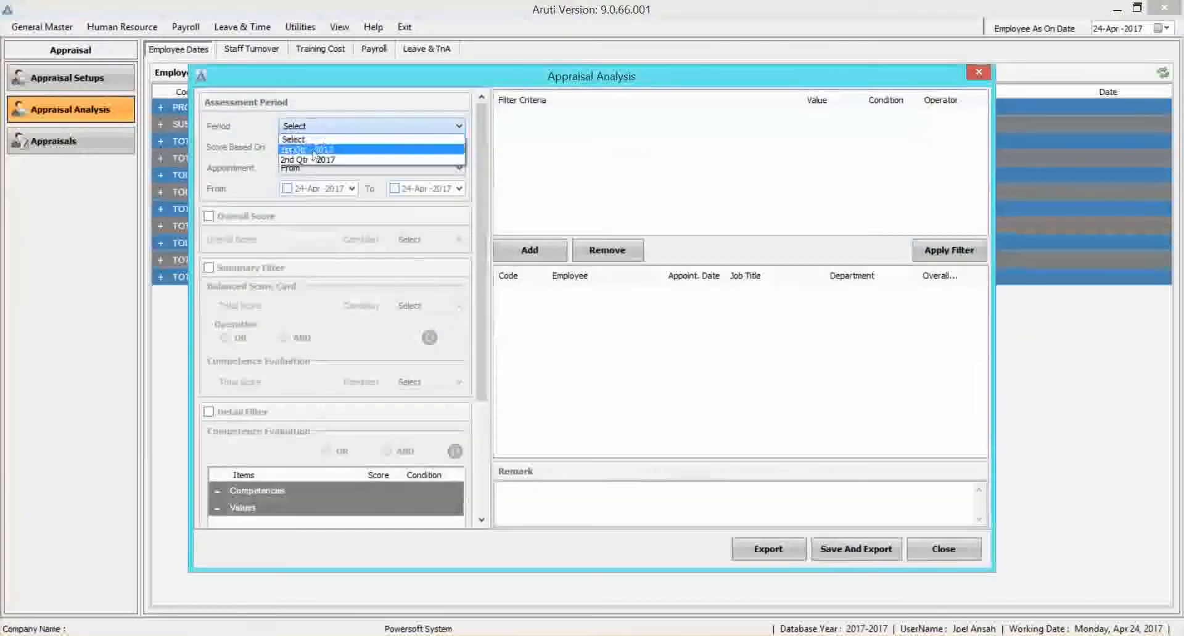
click(314, 151)
click(341, 148)
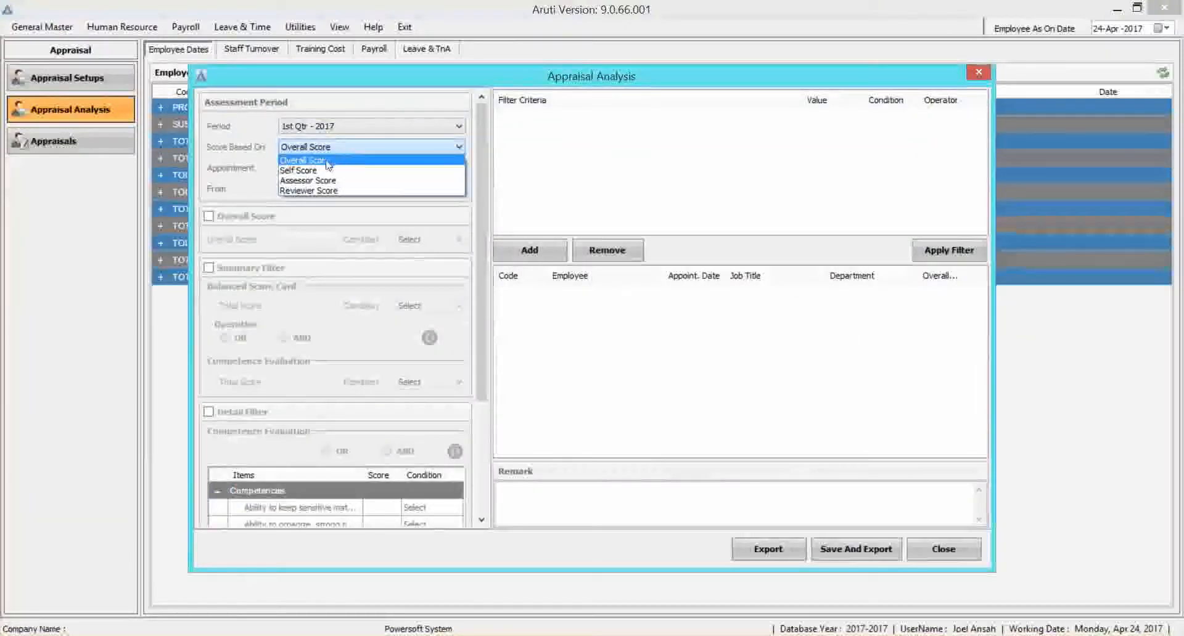
click(327, 161)
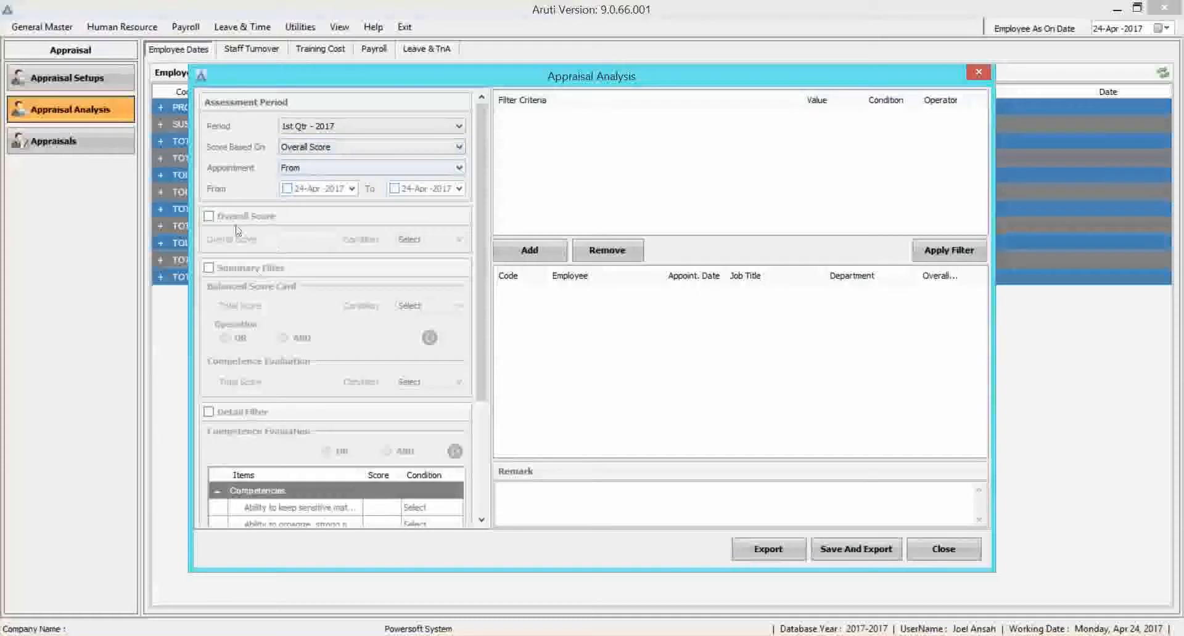
Add an overall score filter criterion of 3.5 with the condition >=.
click(207, 216)
click(296, 241)
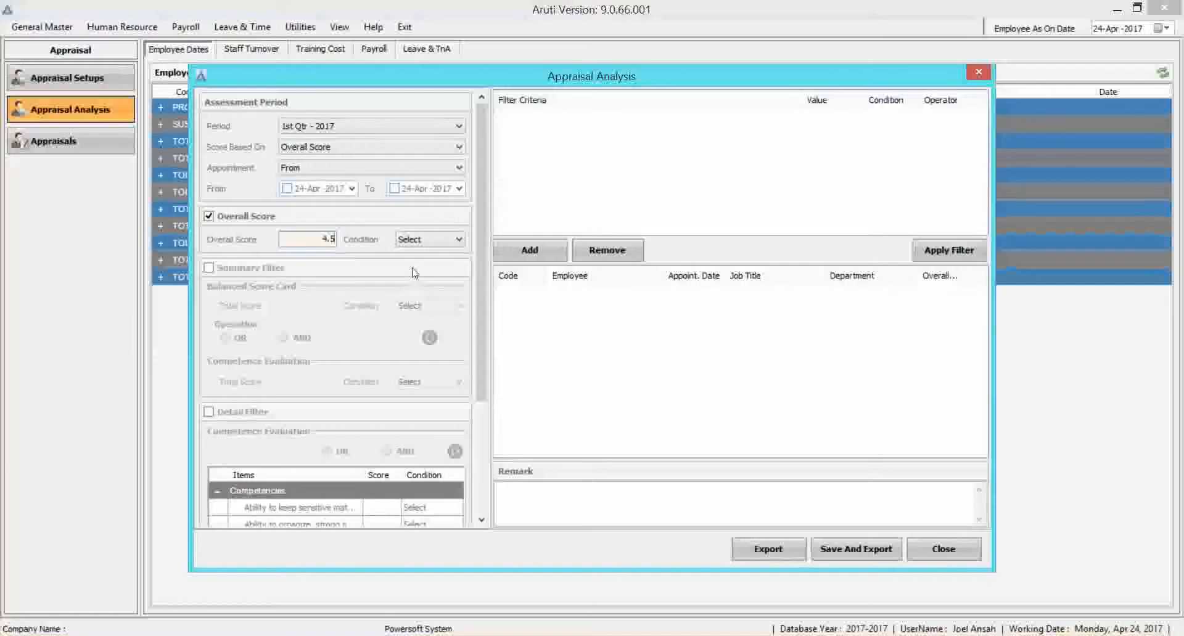
click(415, 241)
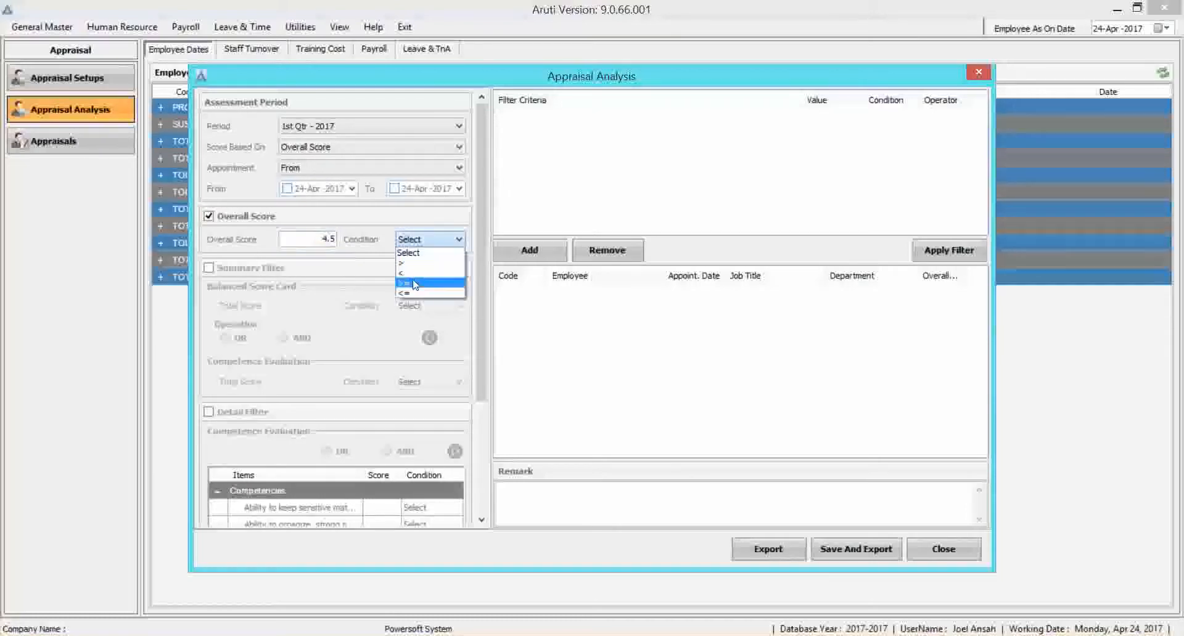
click(327, 243)
text(3)
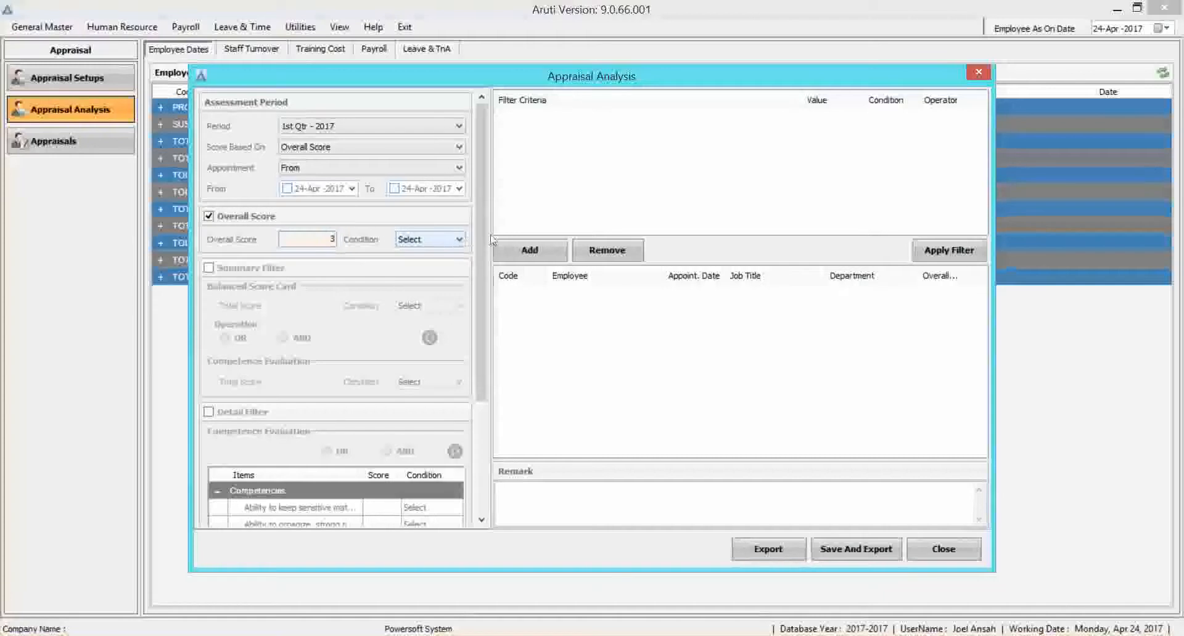
click(441, 245)
click(432, 281)
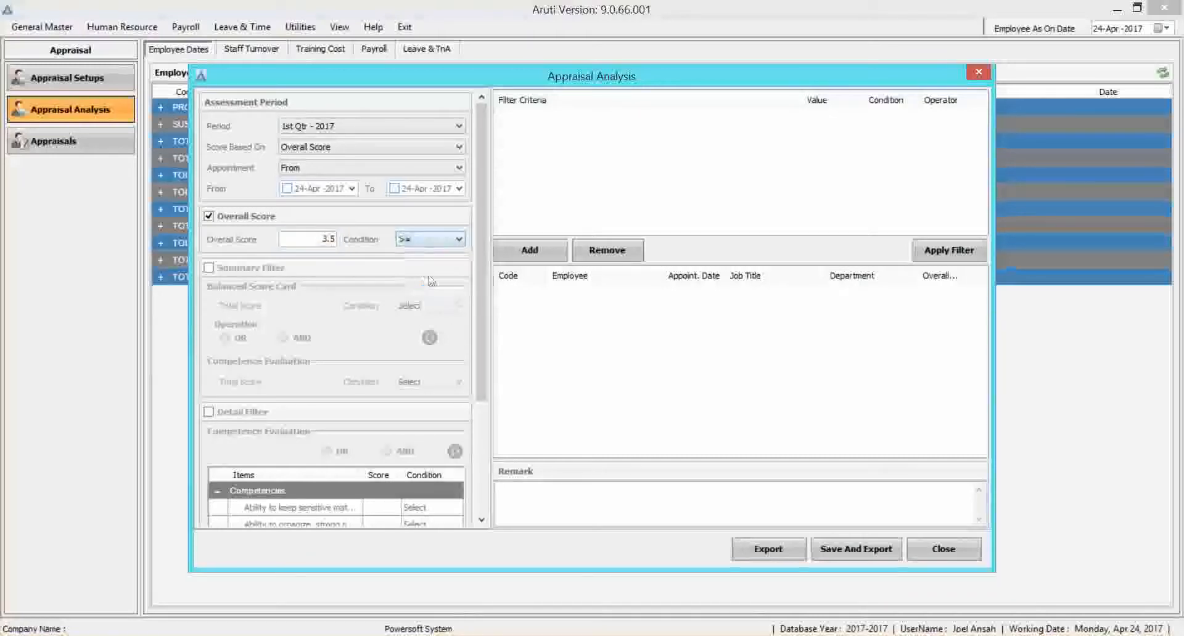
click(512, 254)
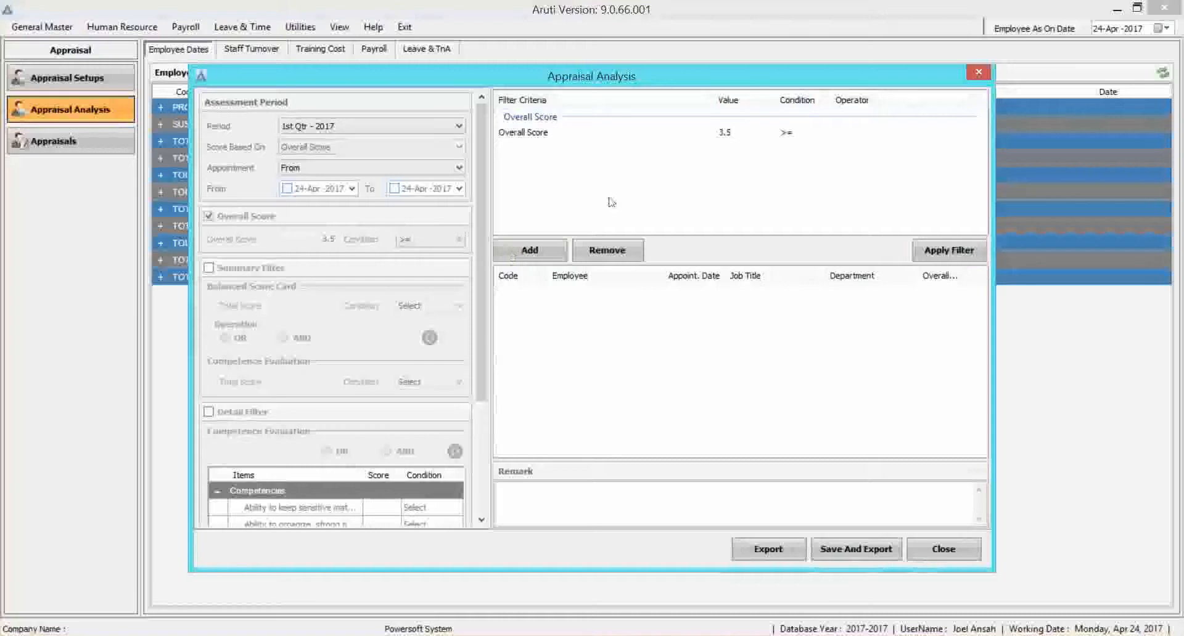
Apply the filter, widen the Overall Score column, and check the shortlisted employees.
click(929, 258)
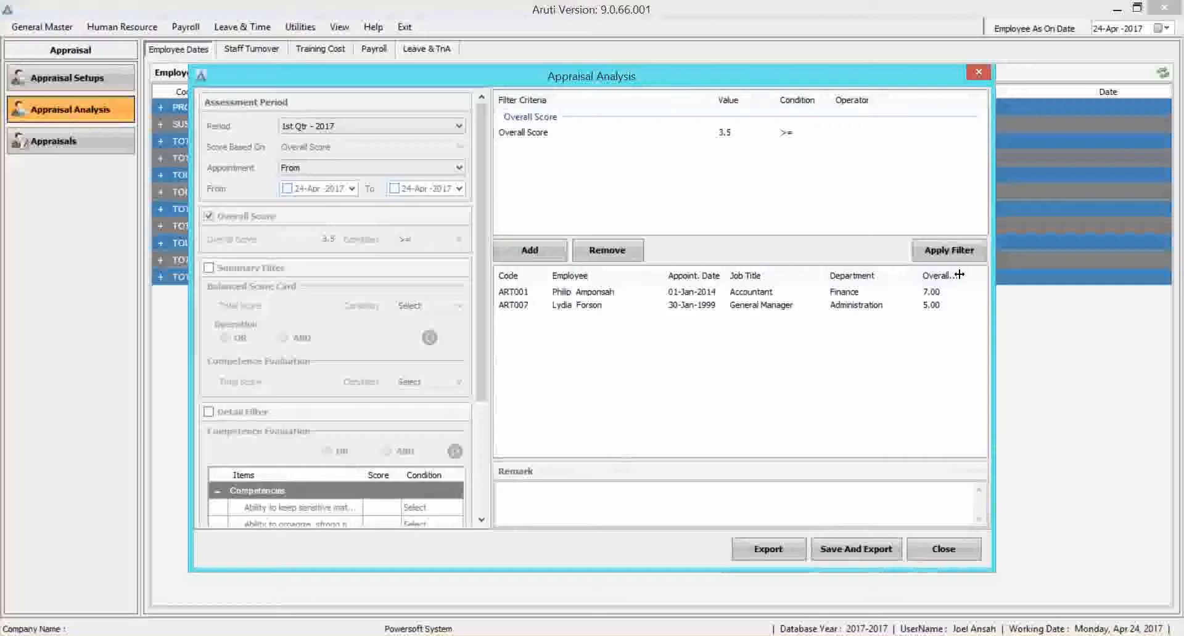
drag(959, 275, 989, 277)
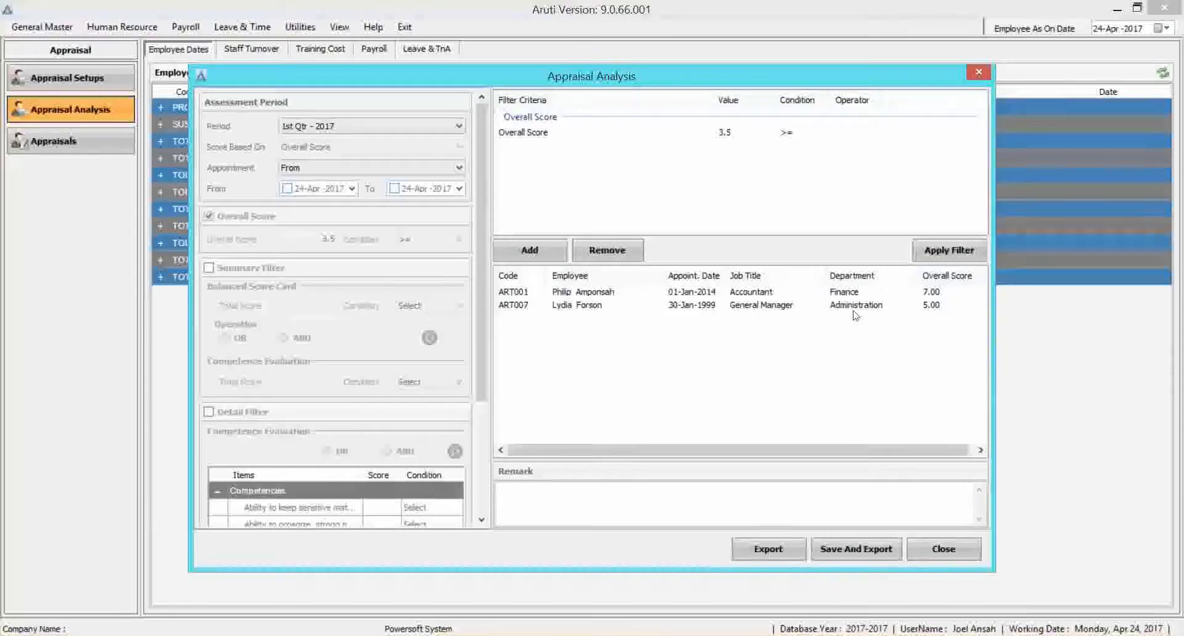
click(904, 294)
click(904, 304)
click(904, 294)
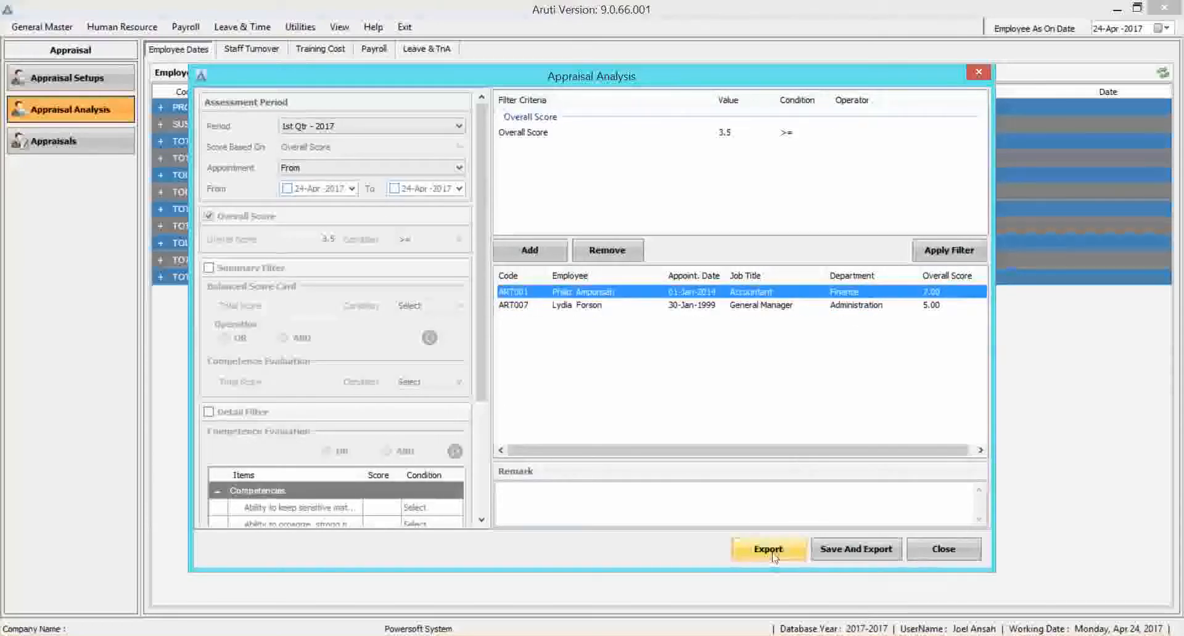
Enter the remark "met criteria", then save the analysis and export it to the Desktop as an XLS file named Appraisal.
click(857, 549)
click(693, 356)
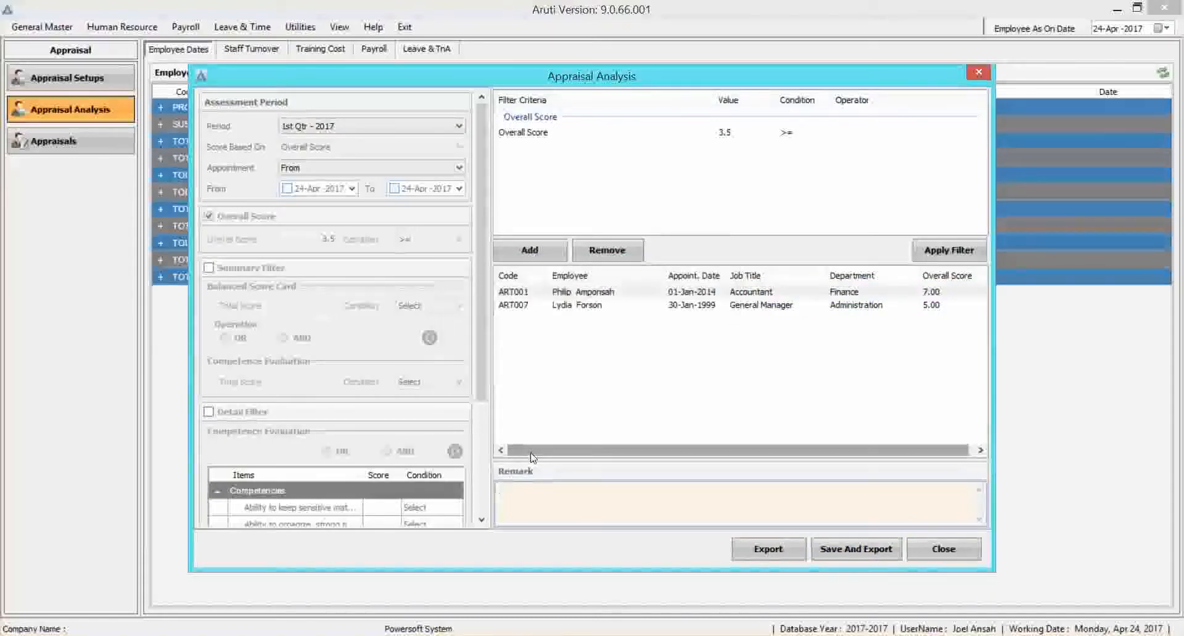
text(met criteria)
click(856, 549)
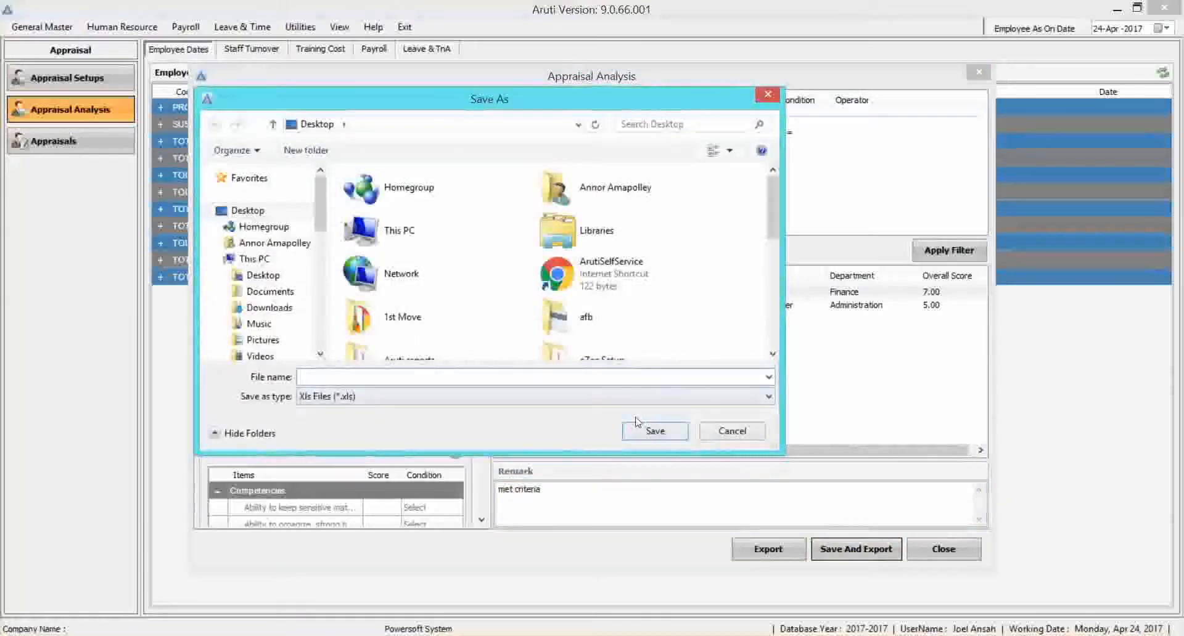
text(Appraisal)
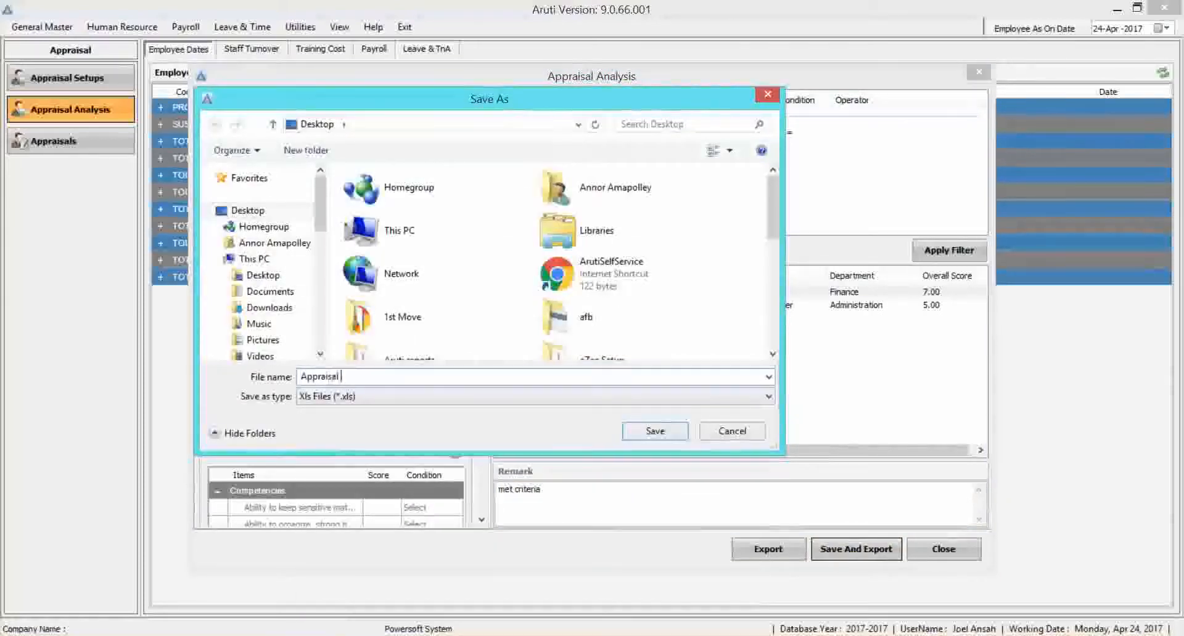
click(656, 434)
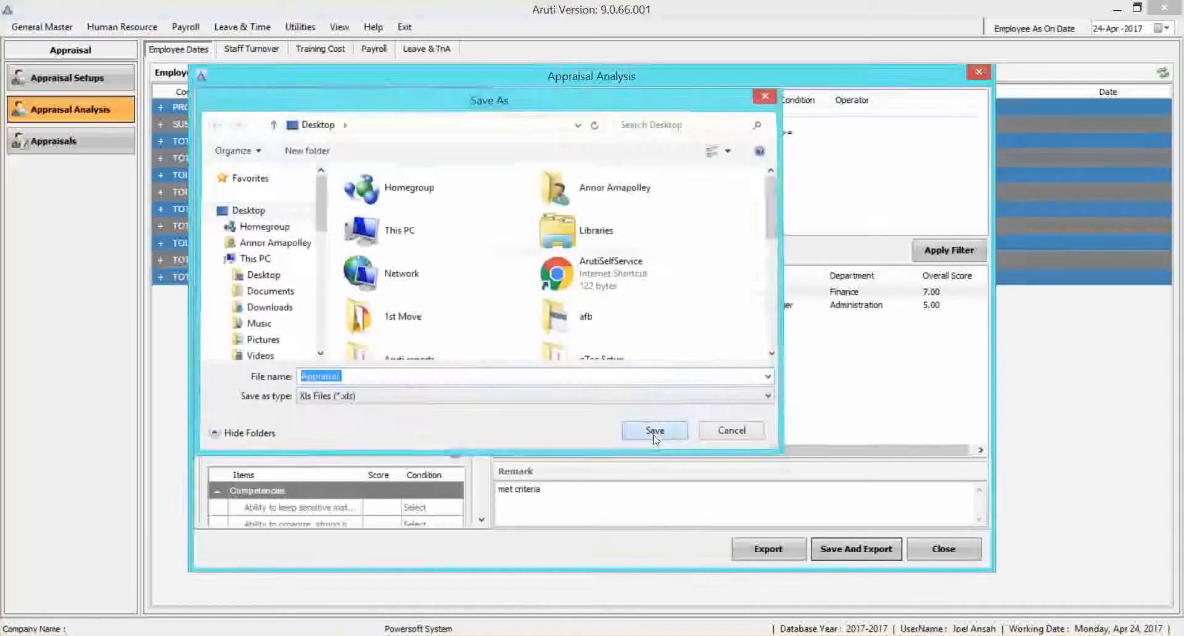
click(665, 354)
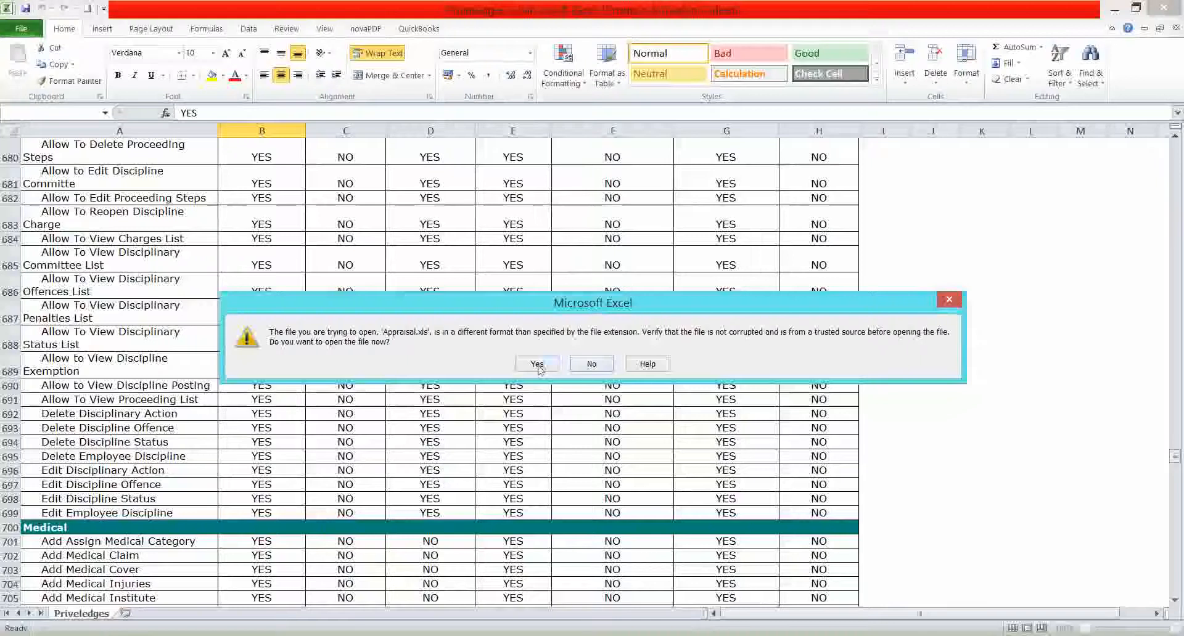
Open the exported Appraisal file in Excel and examine its employee short listing and filter criteria.
click(537, 364)
click(333, 283)
click(237, 331)
drag(237, 336, 120, 331)
click(121, 293)
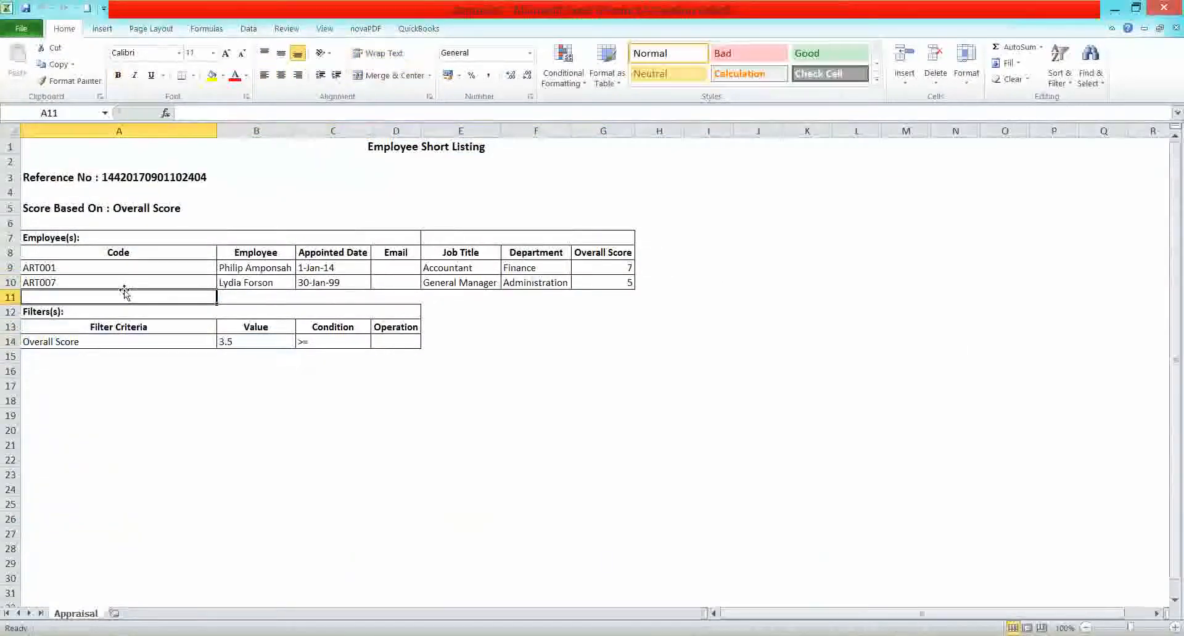
click(304, 264)
click(254, 266)
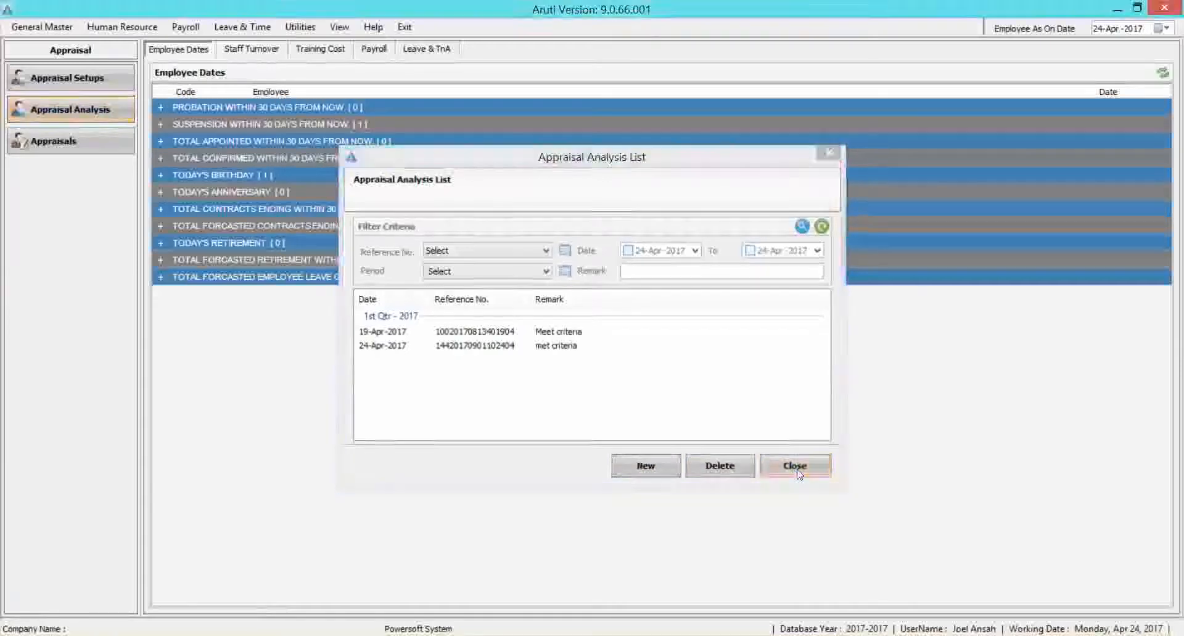
Close the Appraisal Analysis List, search Appraisals for 1st Qtr - 2017 employees with grade 5, and close the window.
click(795, 466)
click(86, 142)
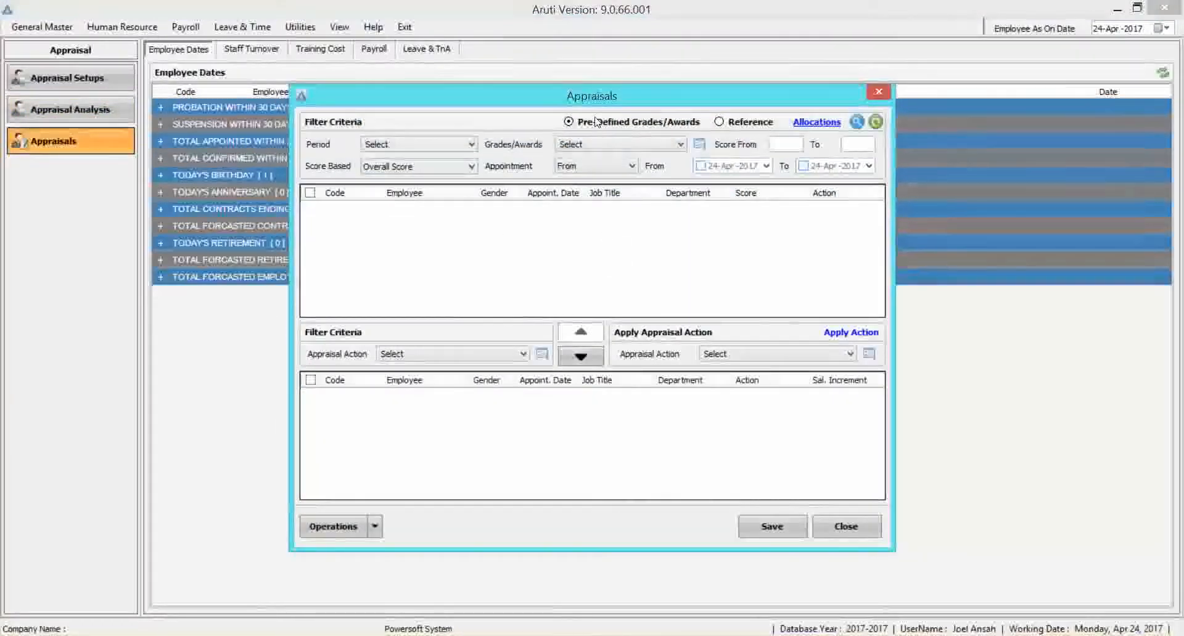
click(470, 143)
click(420, 170)
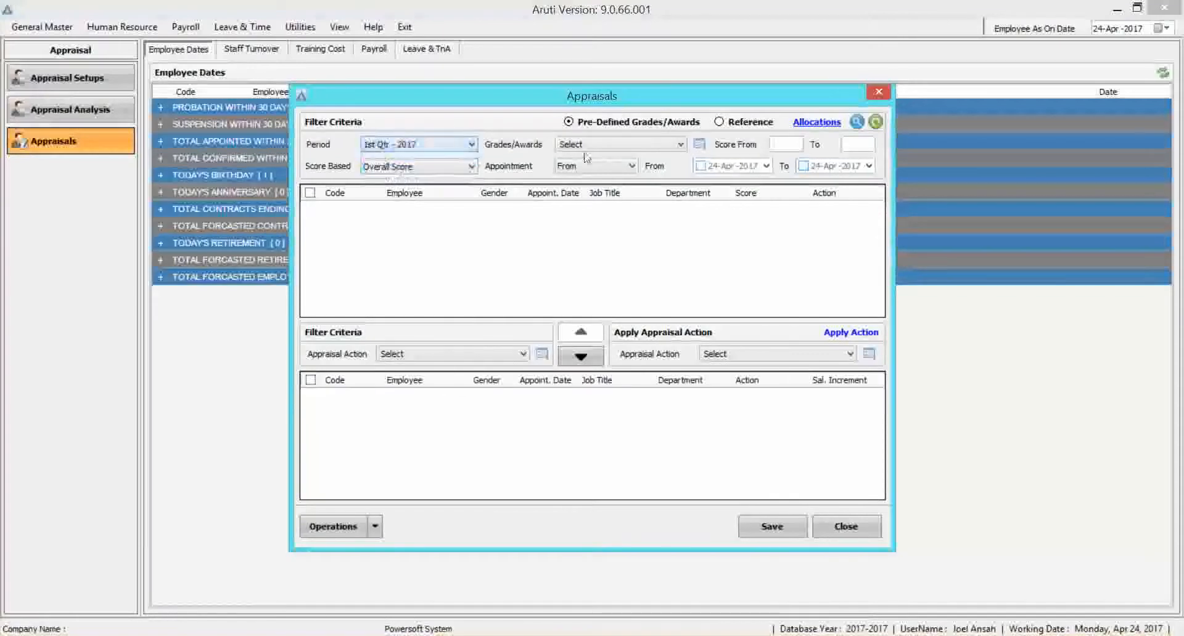
click(606, 147)
click(601, 158)
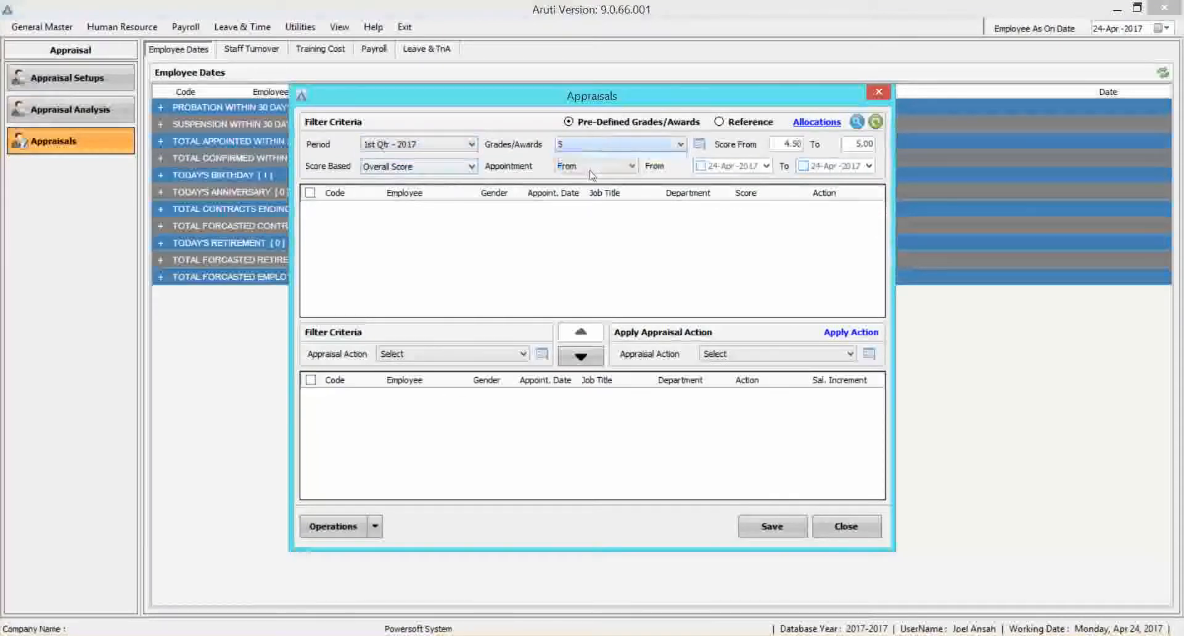
click(857, 122)
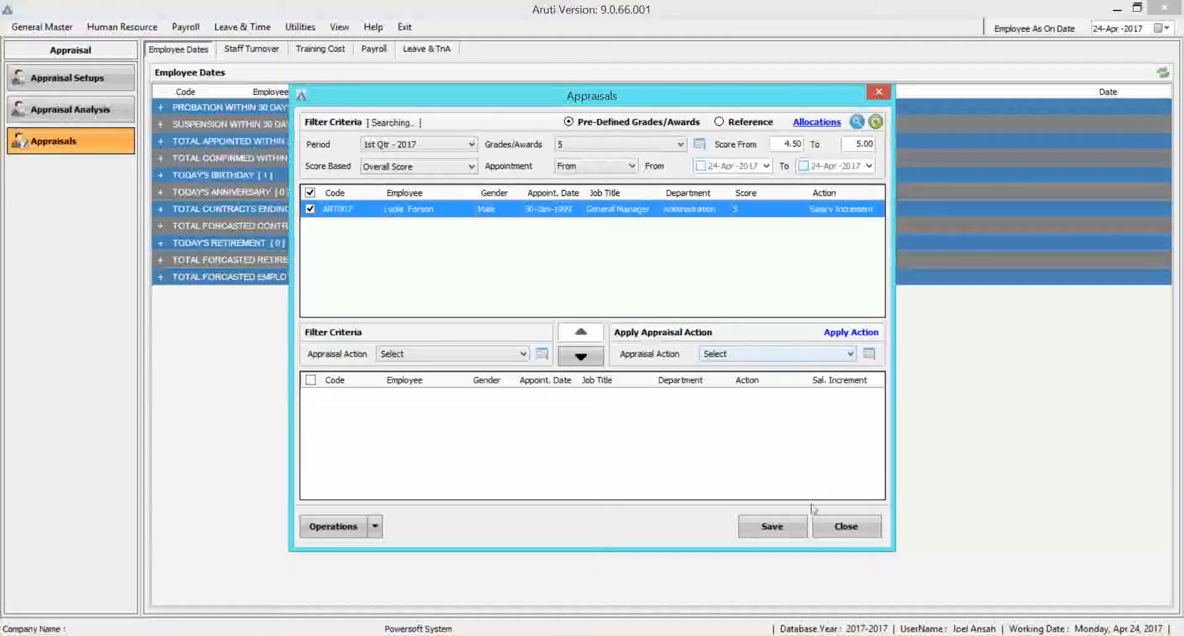
click(842, 527)
Switch to the Report View and open the Employee Assessment Form from the Assessment Reports.
click(339, 26)
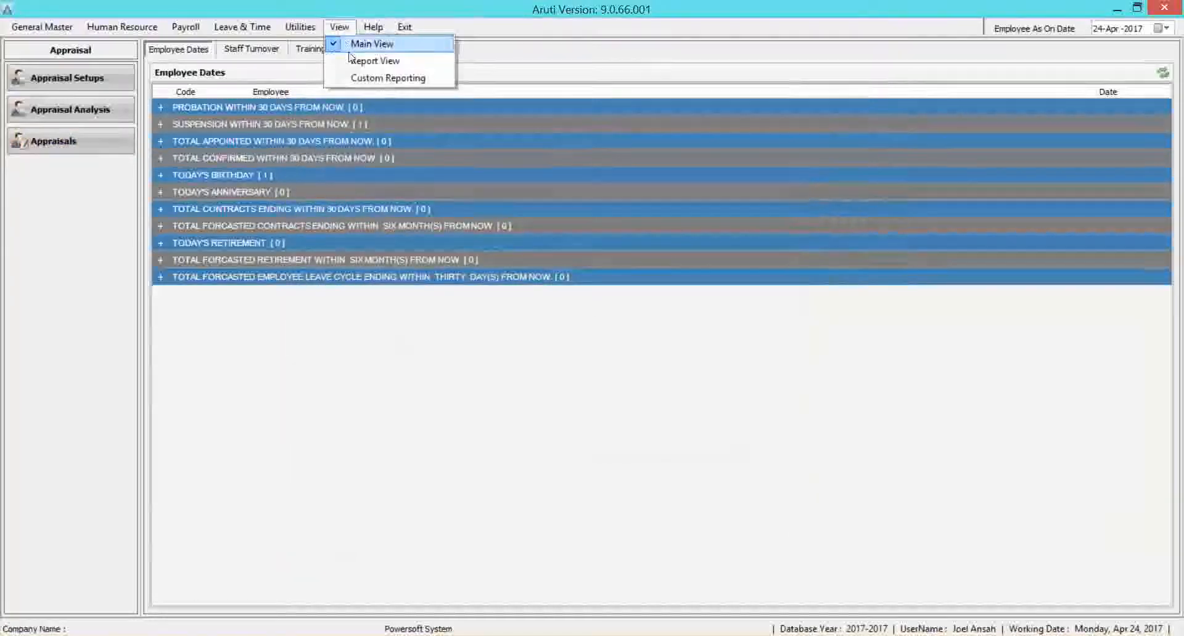
click(349, 59)
click(17, 200)
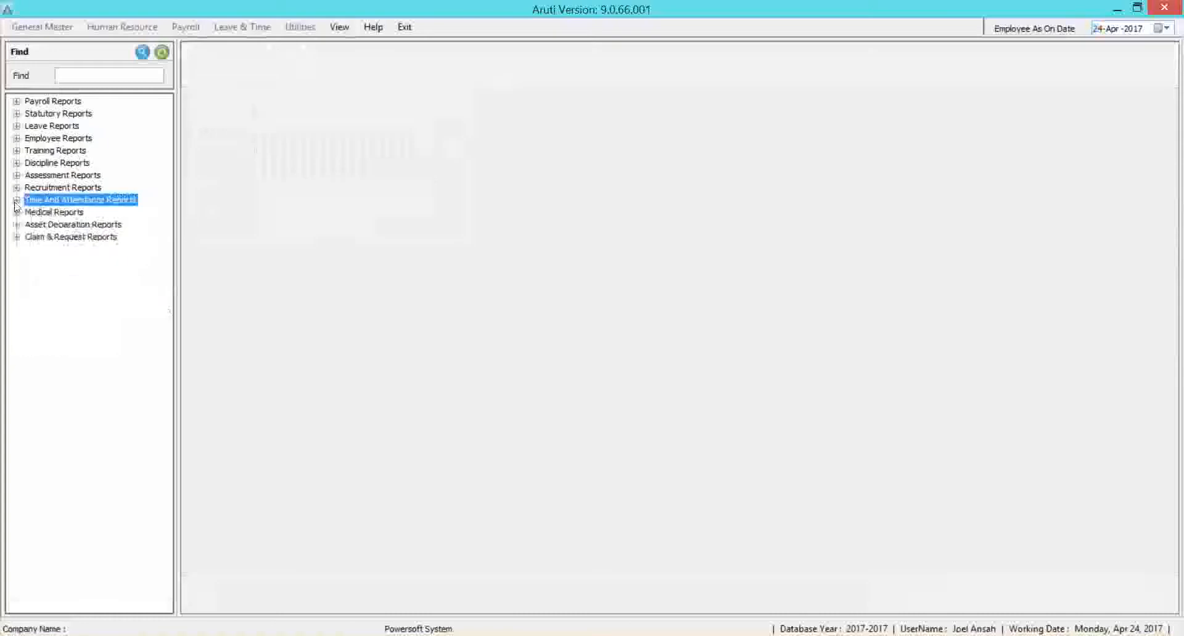
click(16, 175)
click(93, 188)
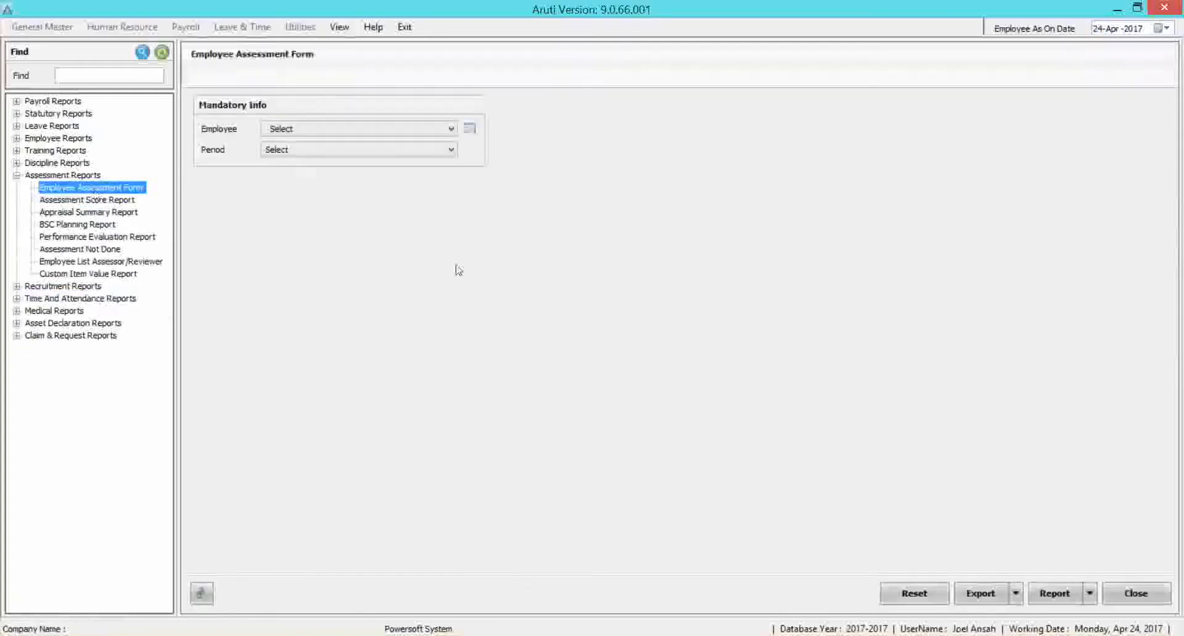
Generate the Employee Assessment Form report for the last listed employee and the 1st Qtr - 2017 period.
click(410, 128)
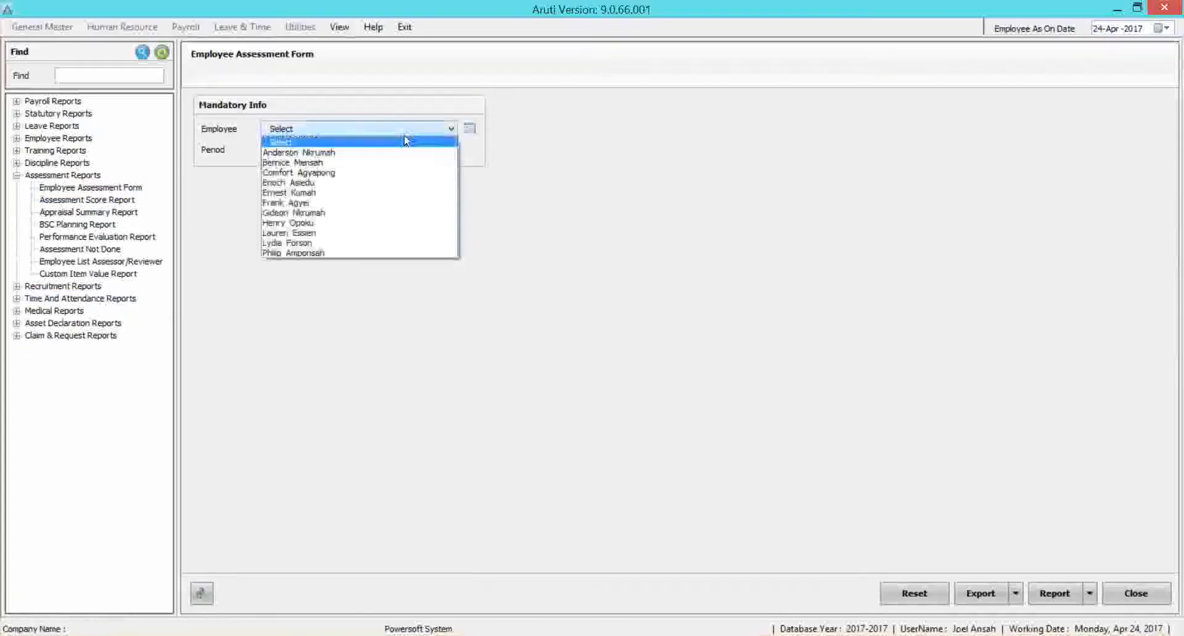
click(327, 253)
click(327, 150)
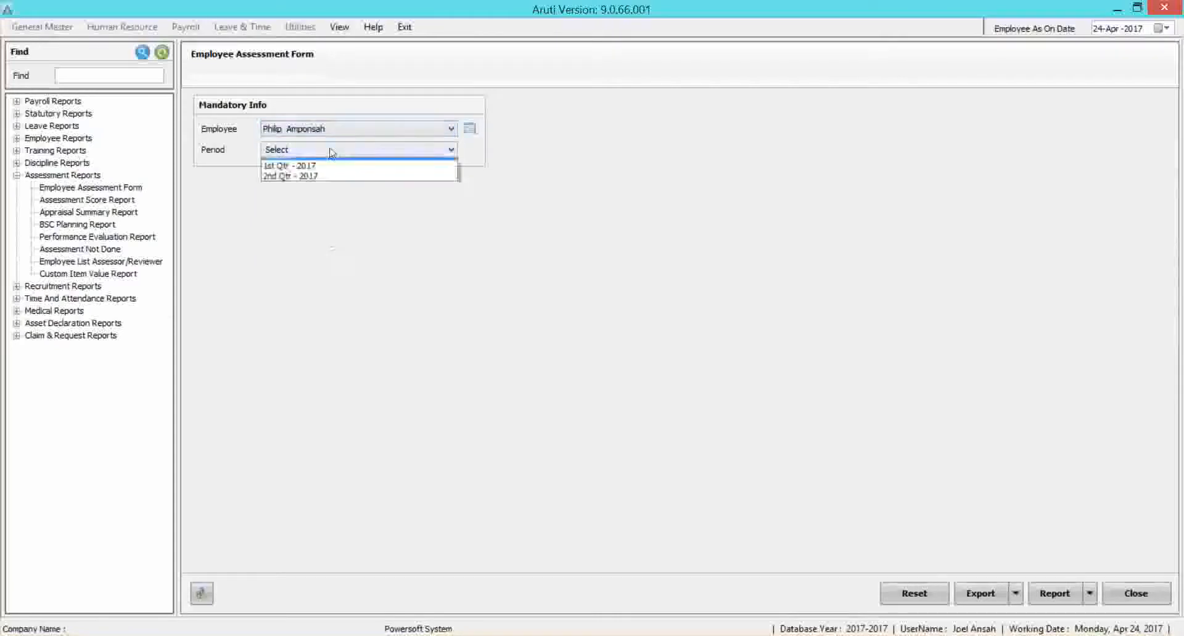
click(322, 172)
click(1056, 594)
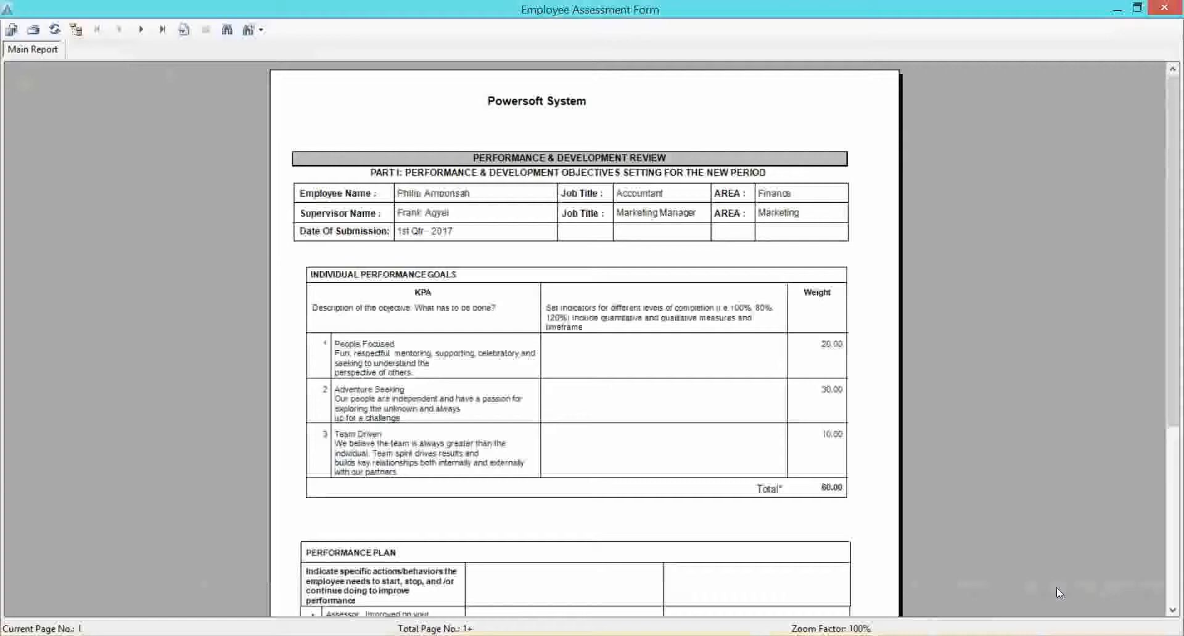
Read through the report's performance goals, performance plan, competency scores and training recommendations across its pages.
scroll(504, 185, down, 4)
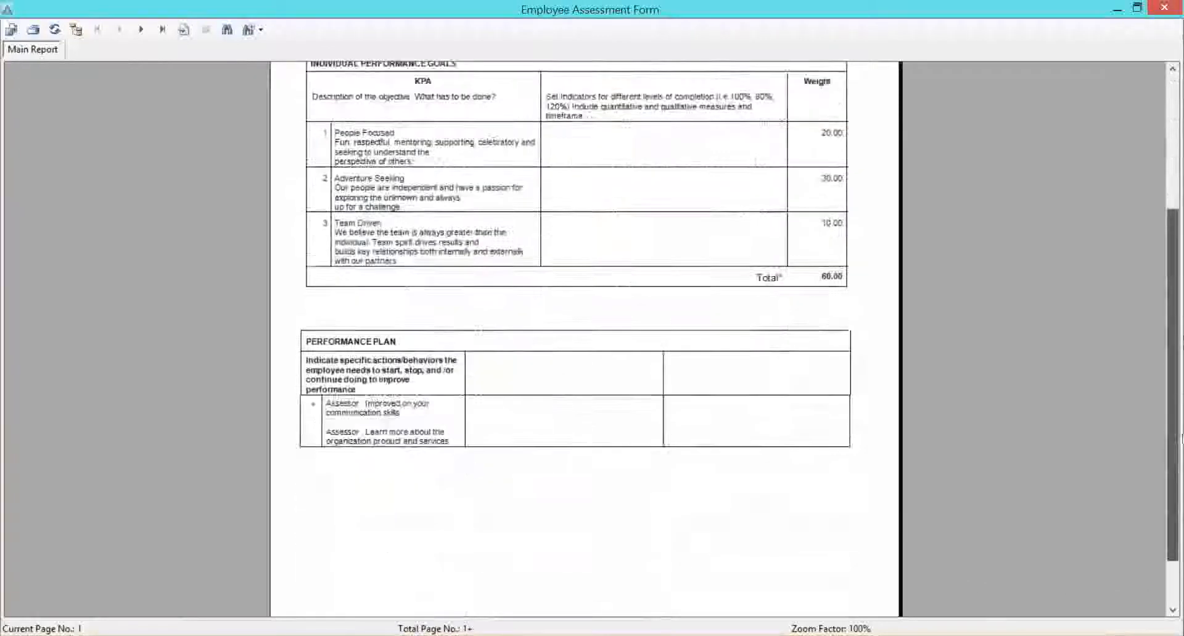
scroll(504, 185, up, 3)
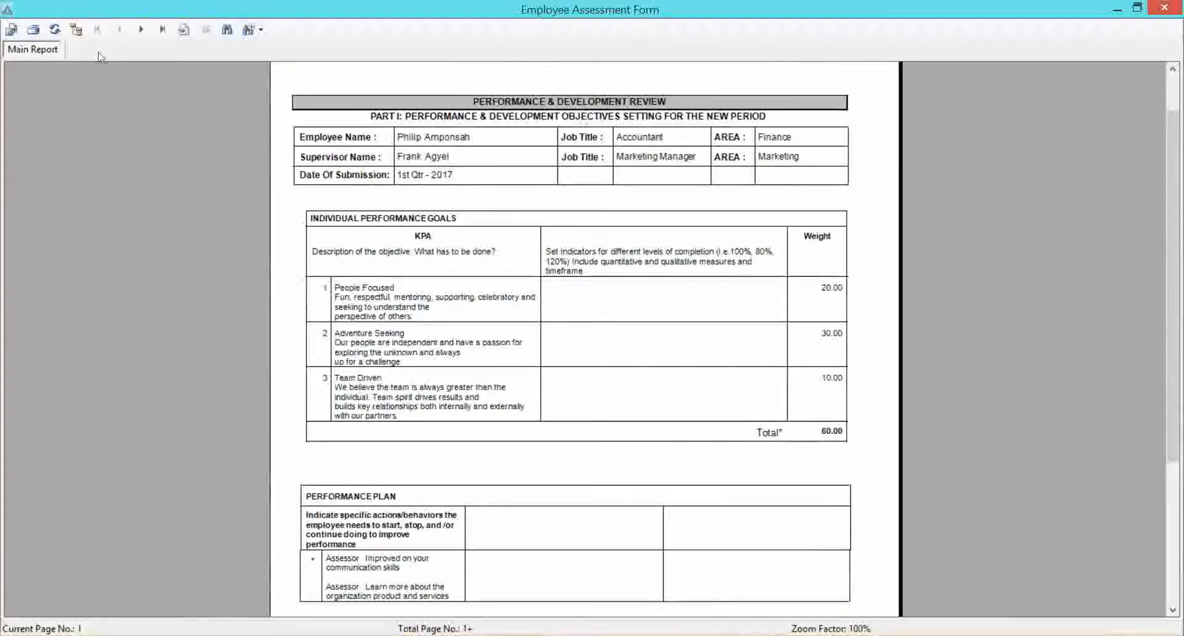
click(139, 31)
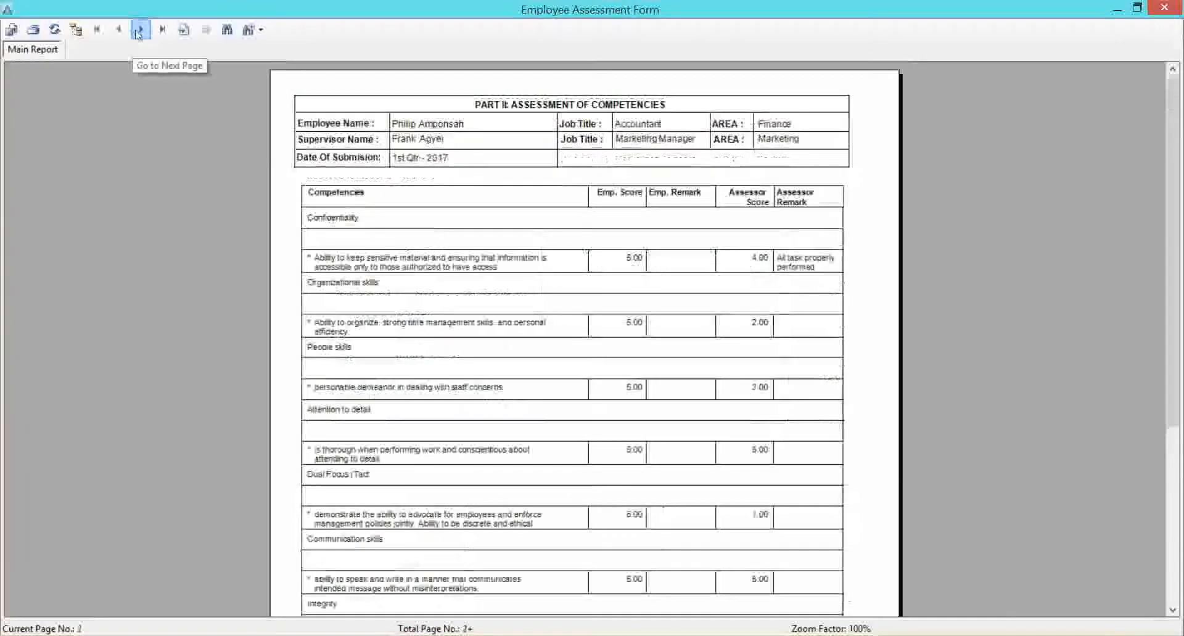
click(145, 33)
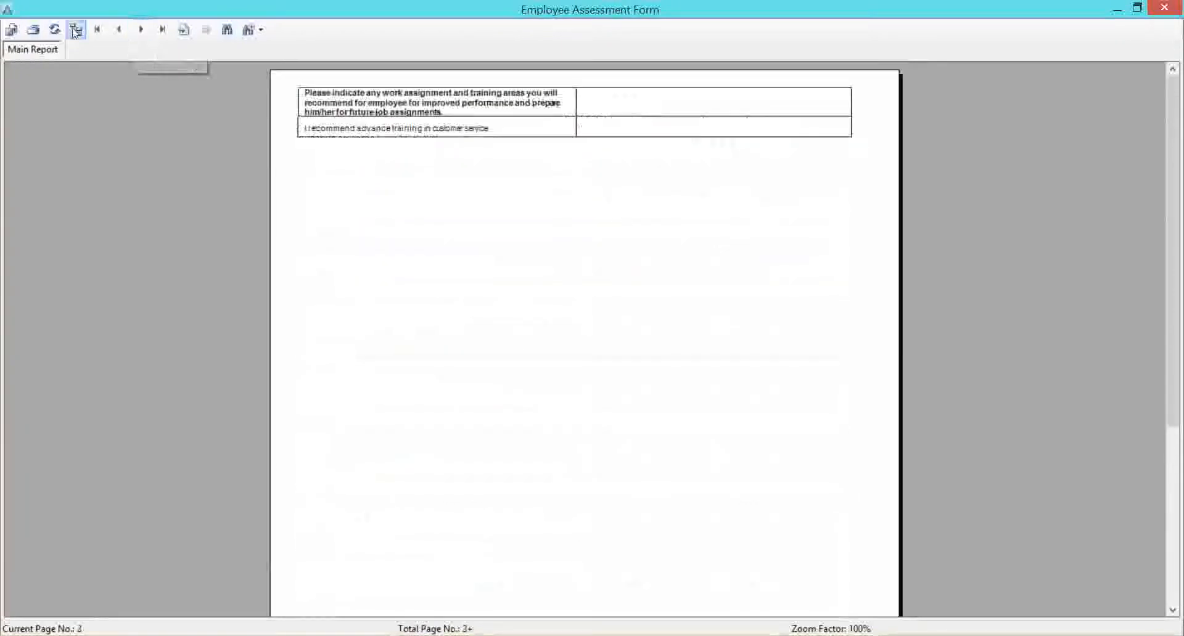
Review the competency assessment and goals evaluation pages of the report through to the final evaluation page.
click(119, 31)
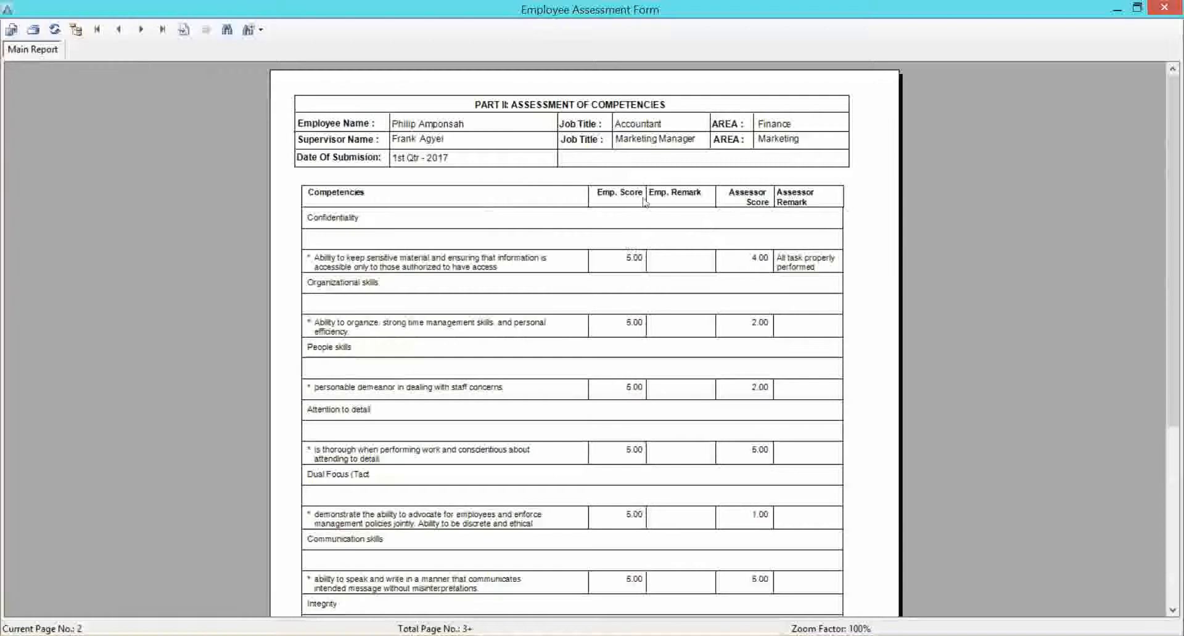
drag(1173, 205, 1173, 374)
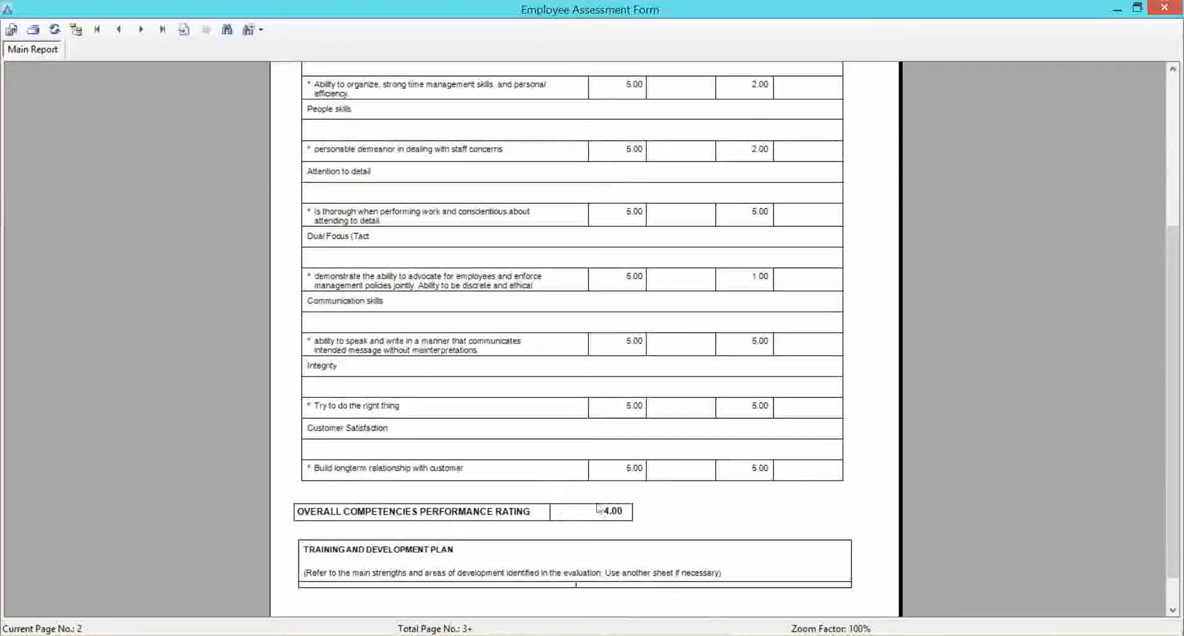
click(139, 31)
click(141, 32)
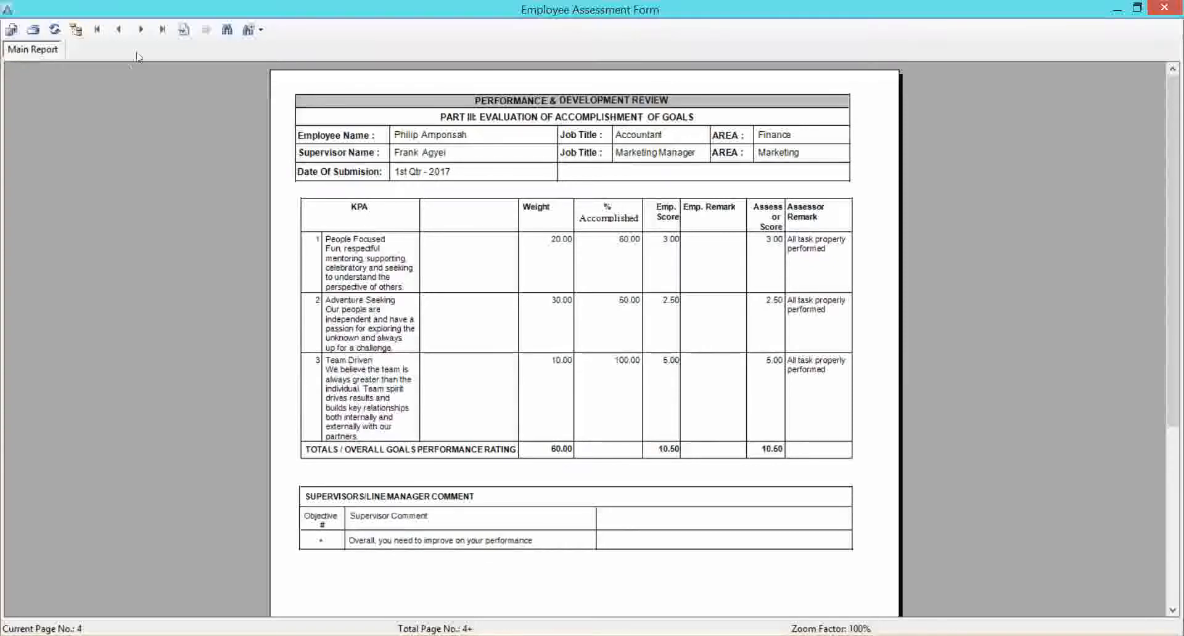
click(140, 31)
click(140, 31)
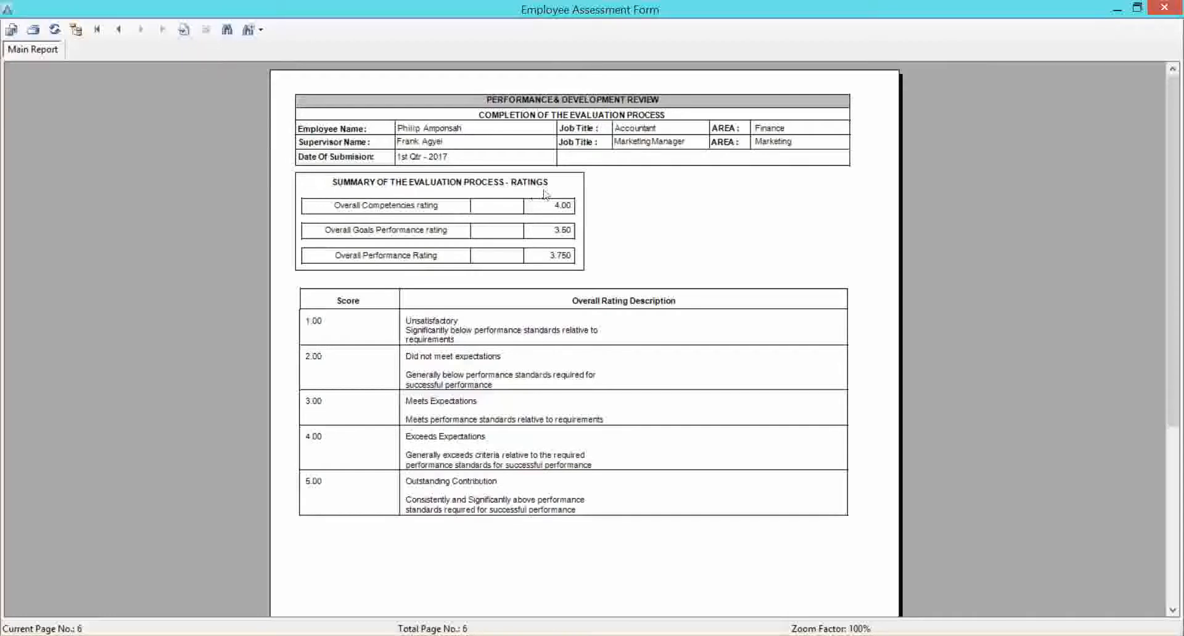
Examine the overall competencies, goals performance and overall performance ratings in the evaluation summary.
click(438, 211)
click(540, 216)
click(552, 233)
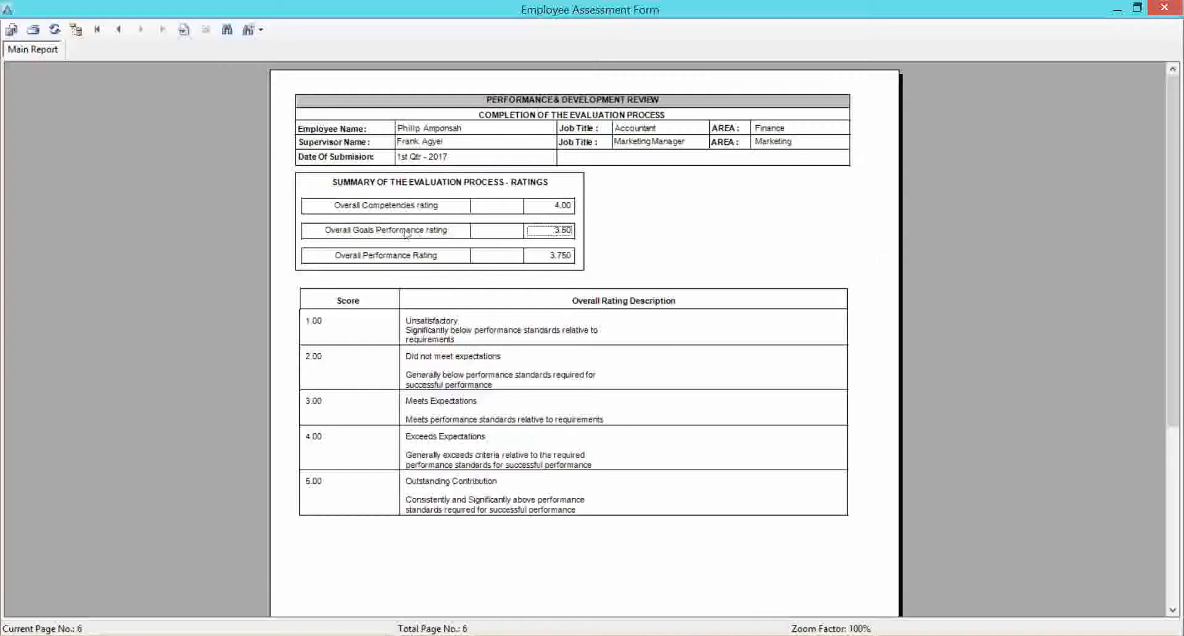
click(390, 258)
ctrl+click(377, 232)
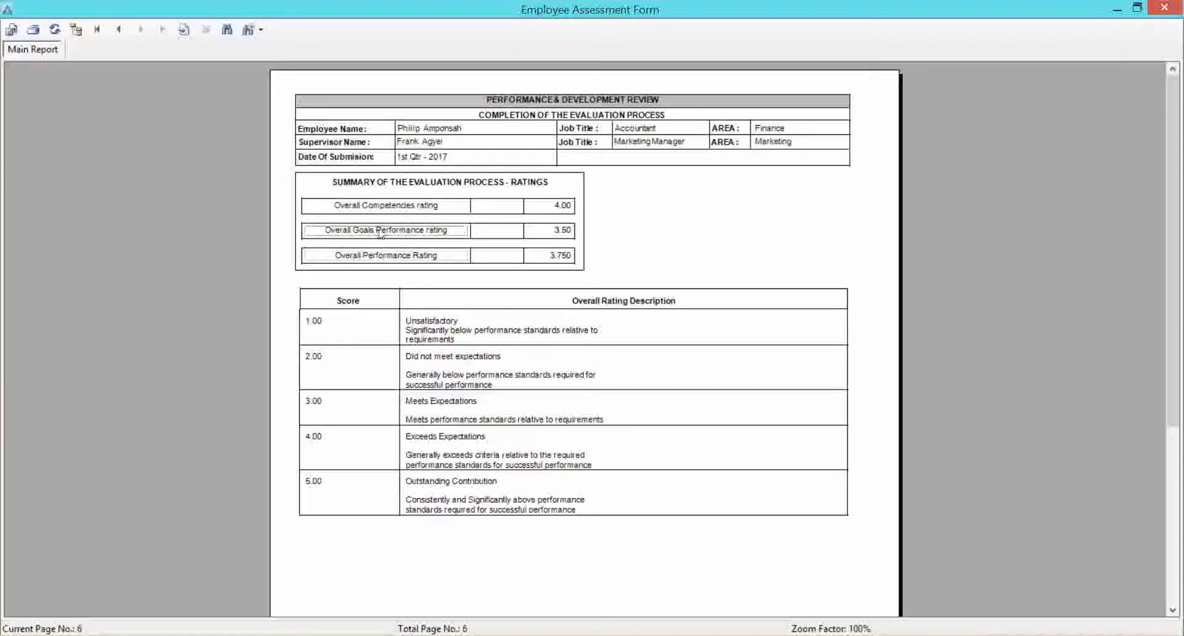
click(384, 258)
click(546, 259)
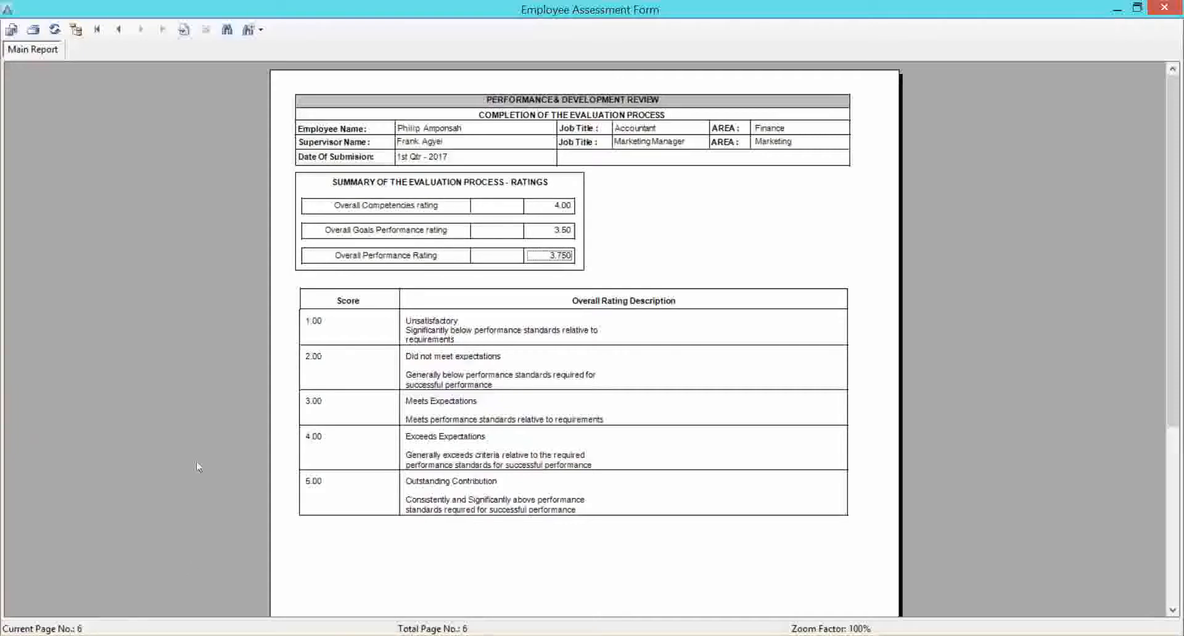
Switch to Aruti configuration, cancel the Device Settings form and close the device list.
click(119, 635)
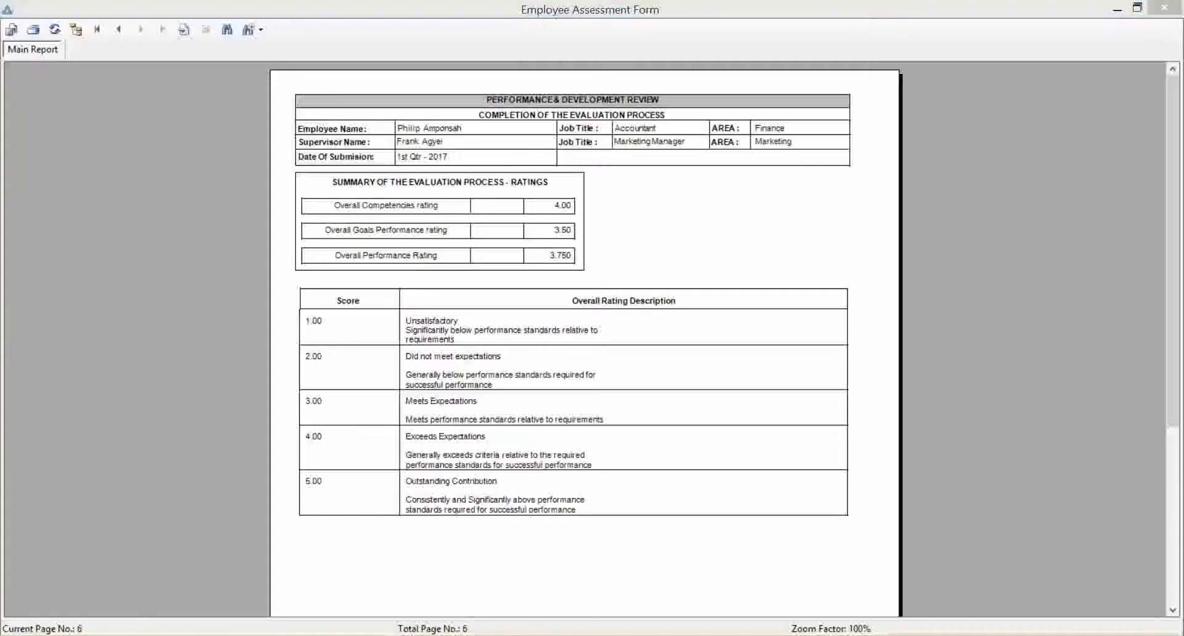
click(286, 542)
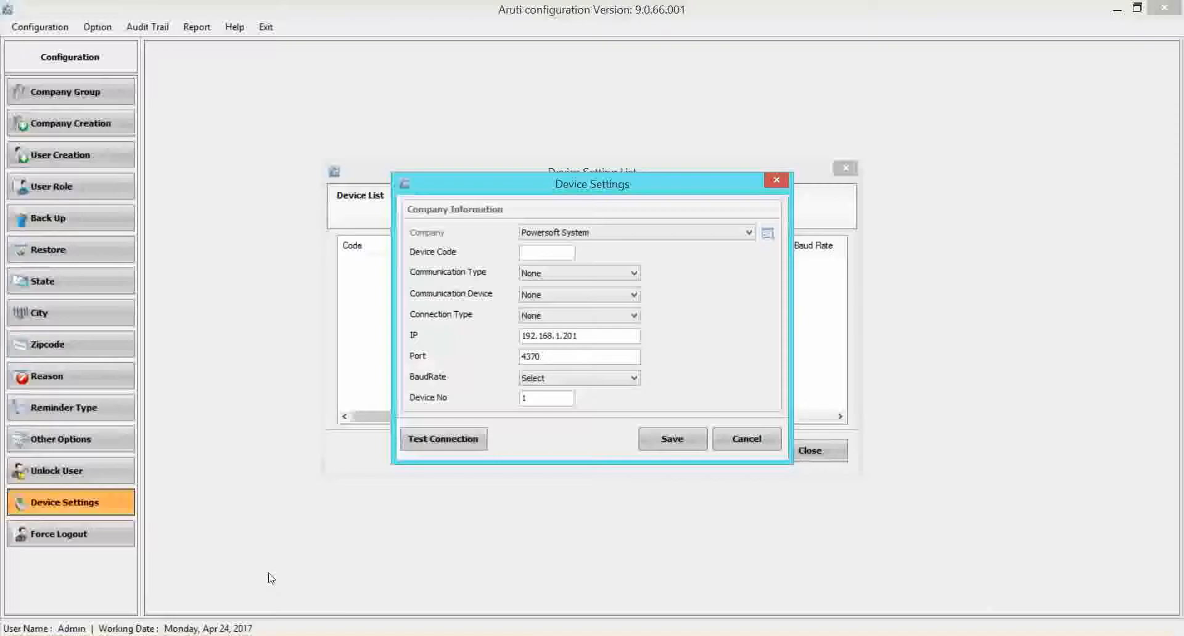
click(756, 445)
click(811, 450)
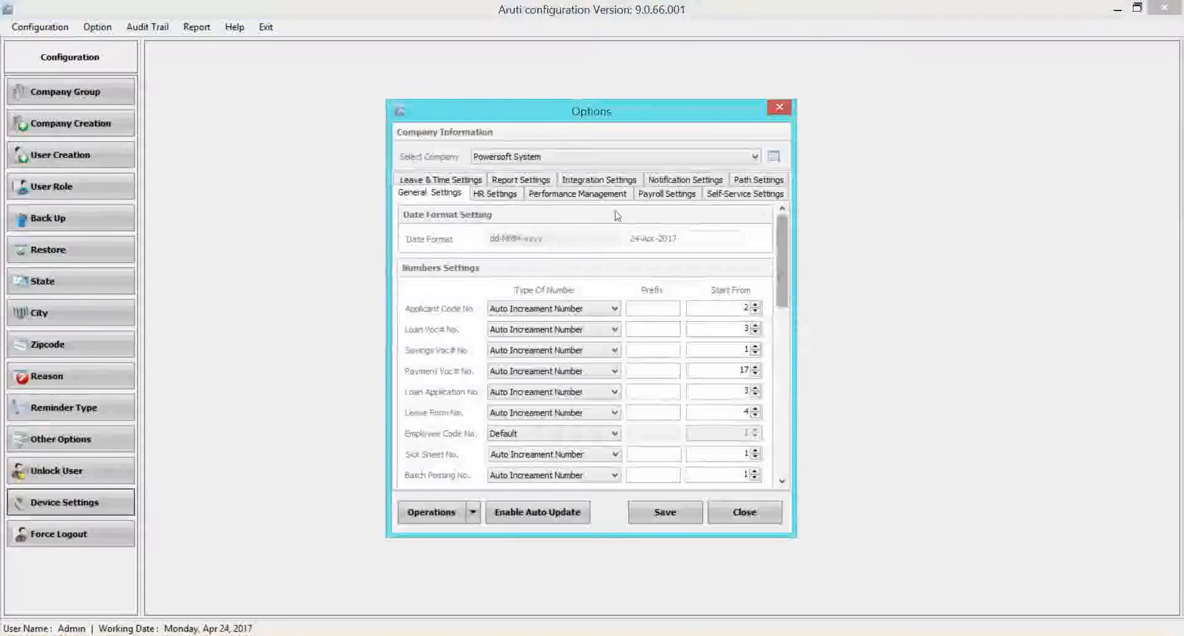
Examine the Cascading Settings among the Performance Management options for Powersoft System.
click(594, 196)
drag(775, 259, 775, 403)
click(457, 369)
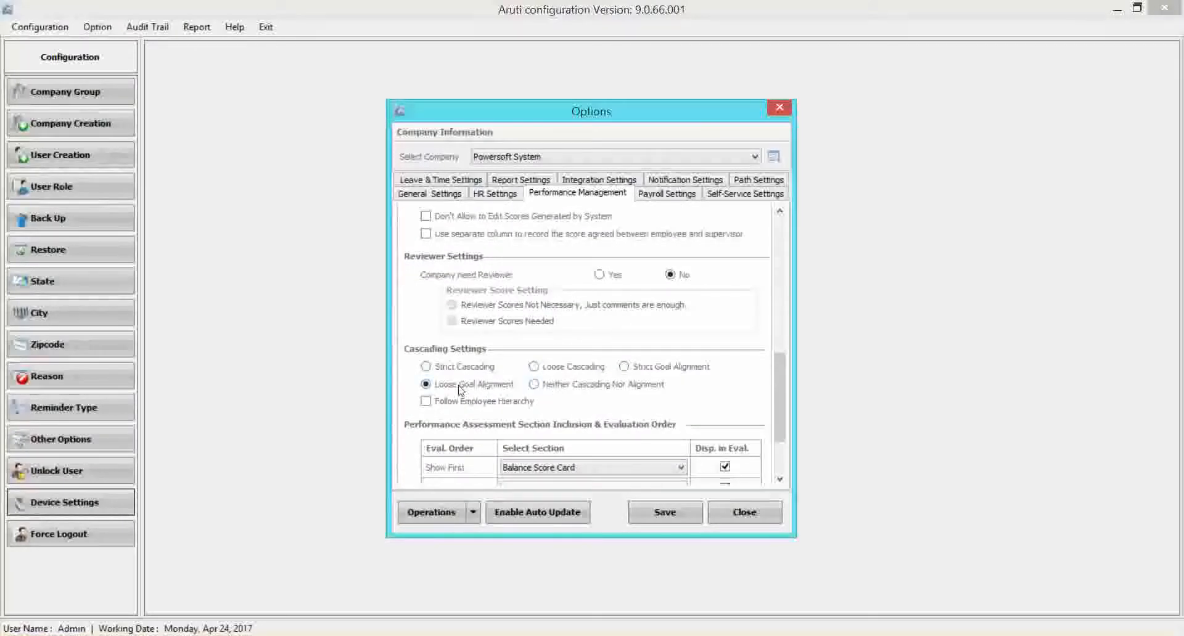
Return to the main Aruti application, leave the Employee Assessment Form report and open the Assessment Score Report.
click(257, 635)
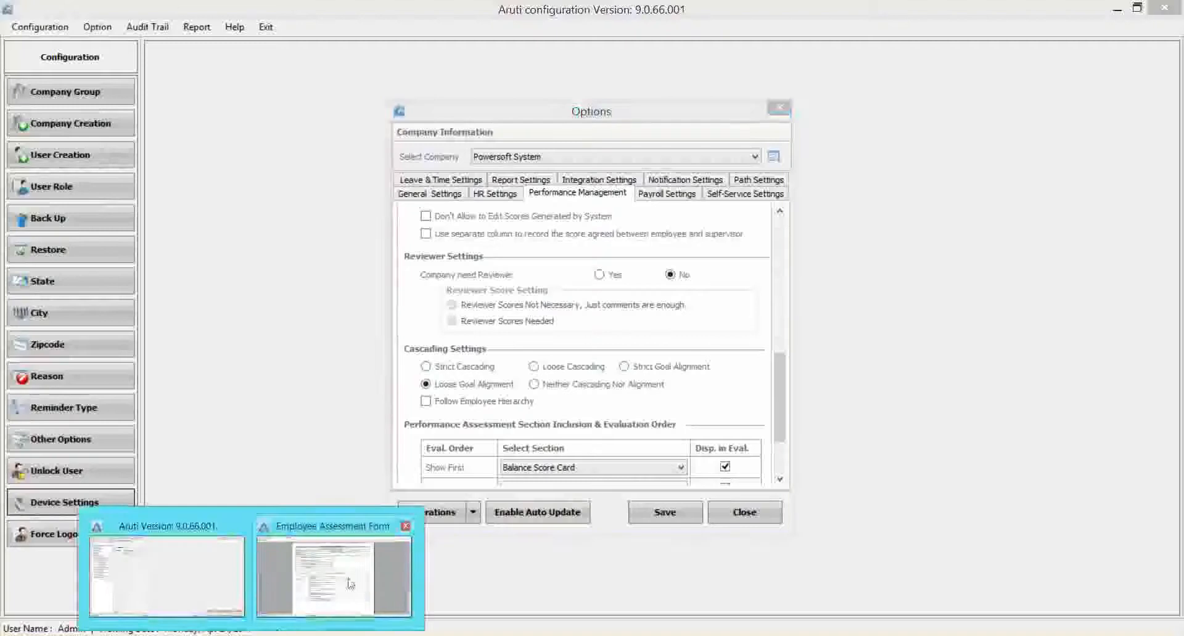
click(354, 584)
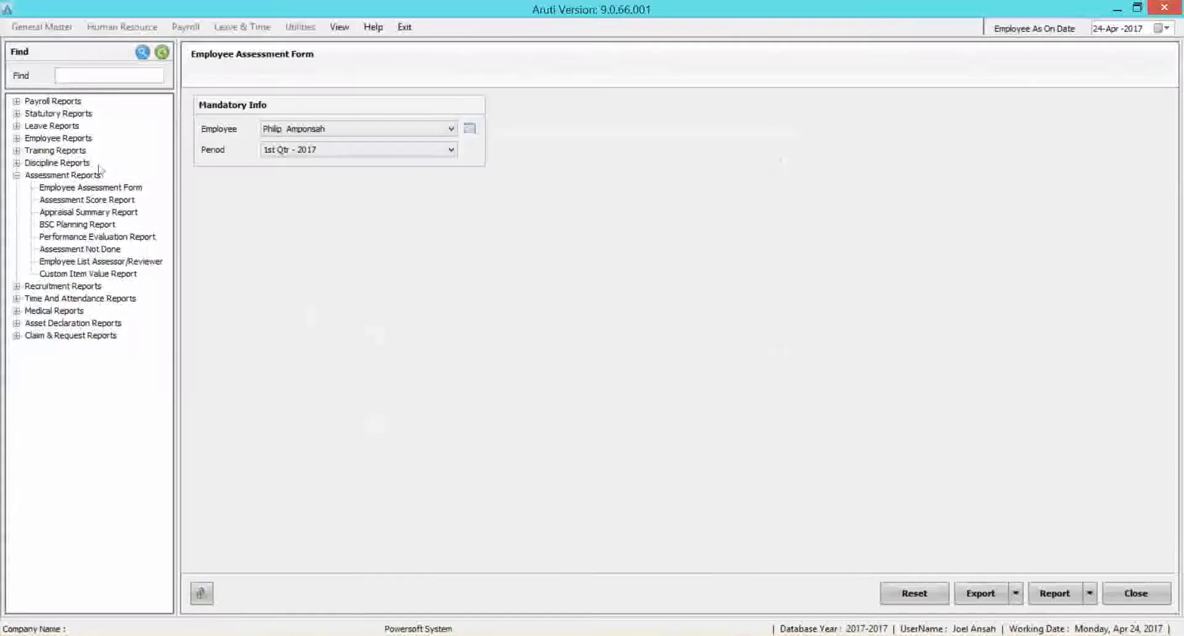
click(96, 188)
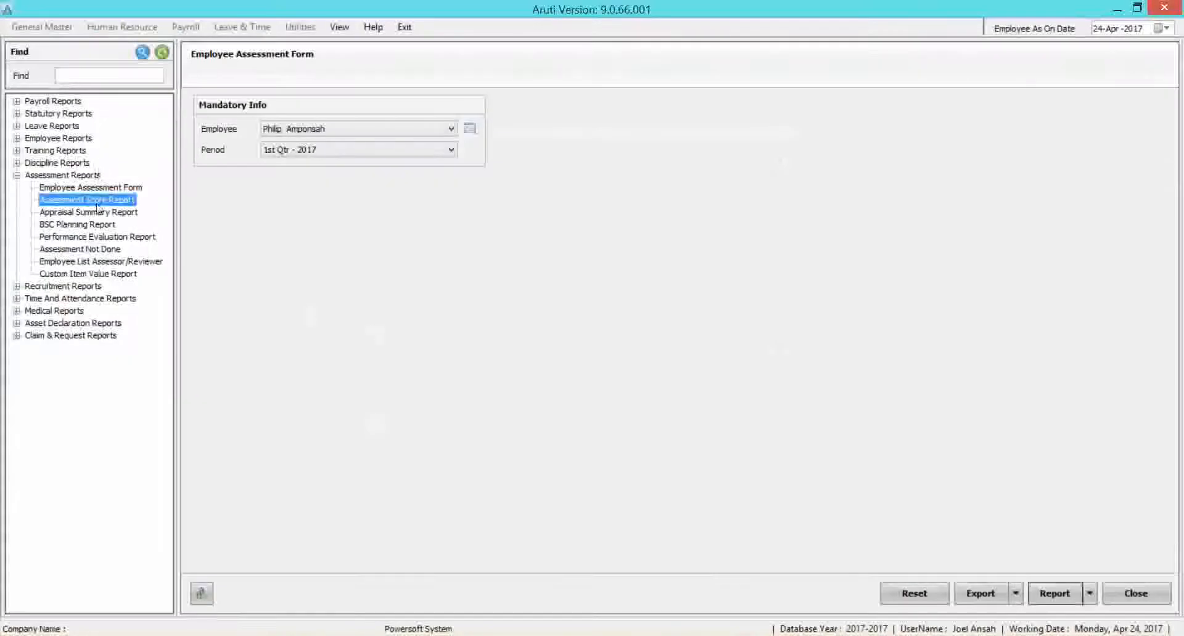
click(124, 201)
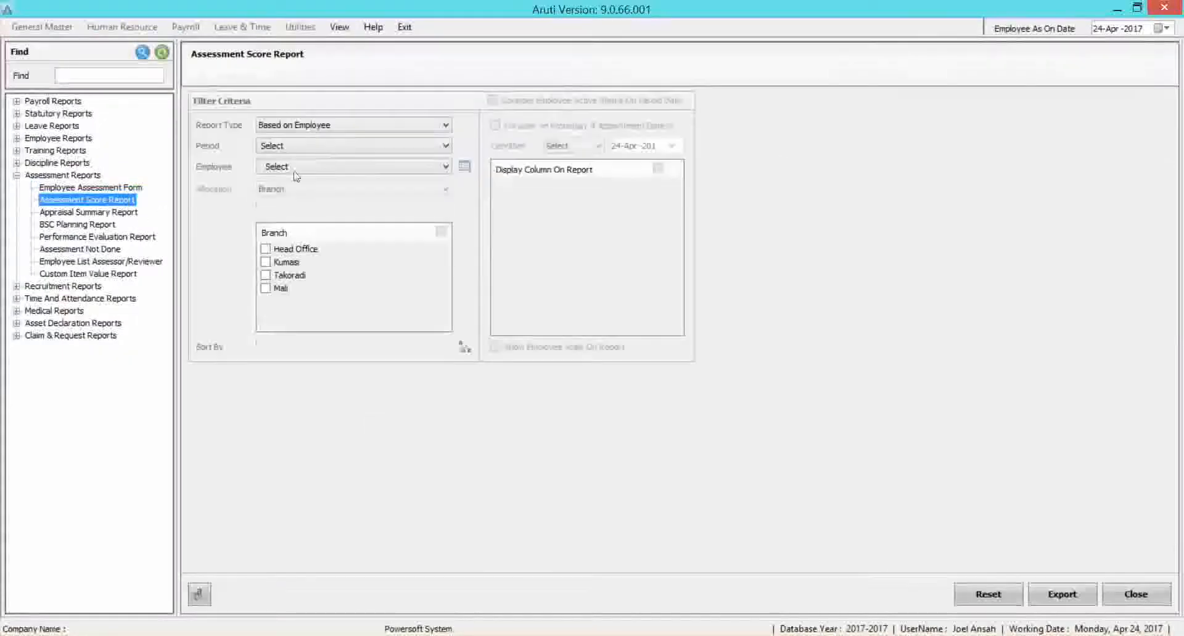
Base the score report on allocation, display the Department column, and set the allocation to Department with all departments included.
click(360, 128)
click(340, 151)
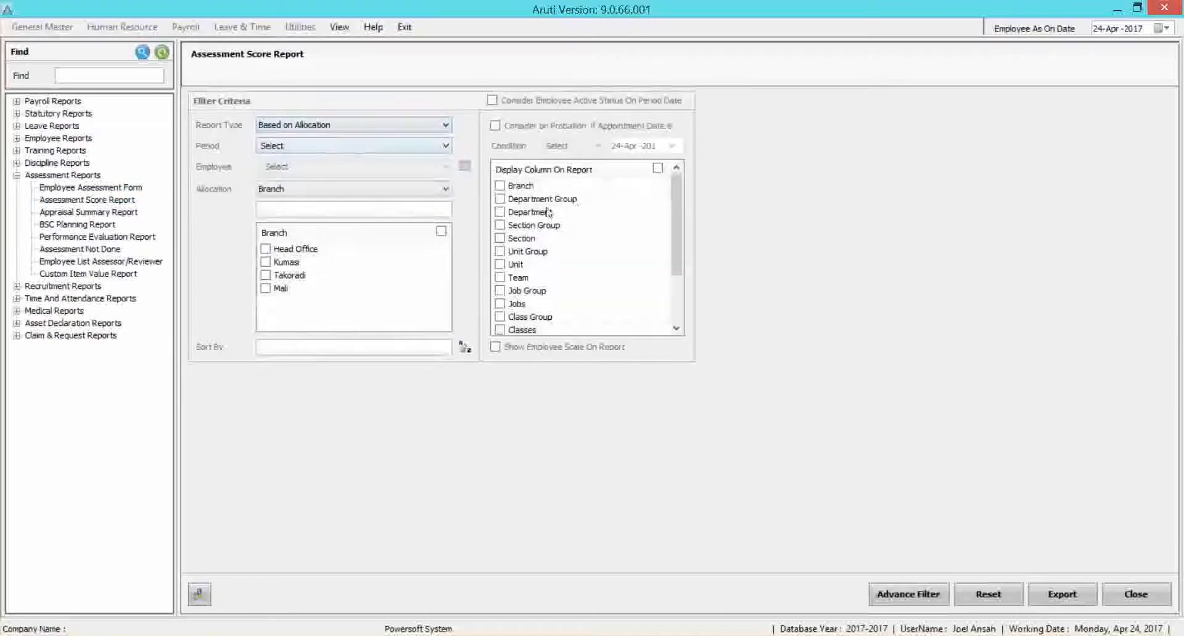
click(511, 214)
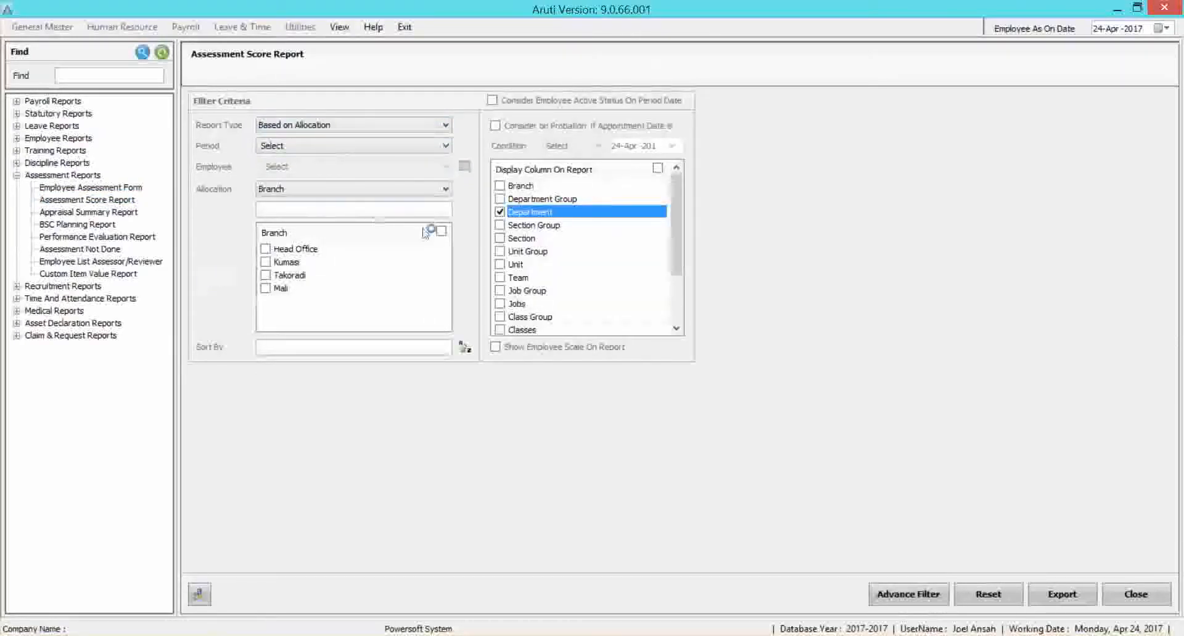
click(385, 188)
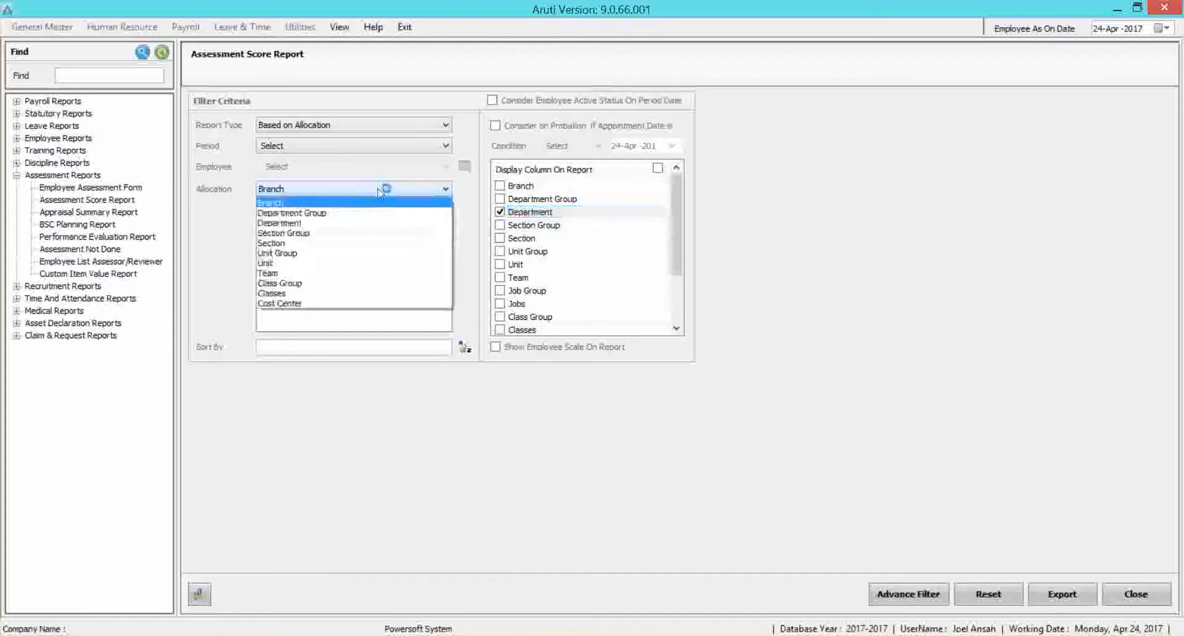
click(299, 224)
click(426, 231)
Set the period to 1st Qtr - 2017, export the Assessment Score Report and open the exported file in Excel.
click(1062, 593)
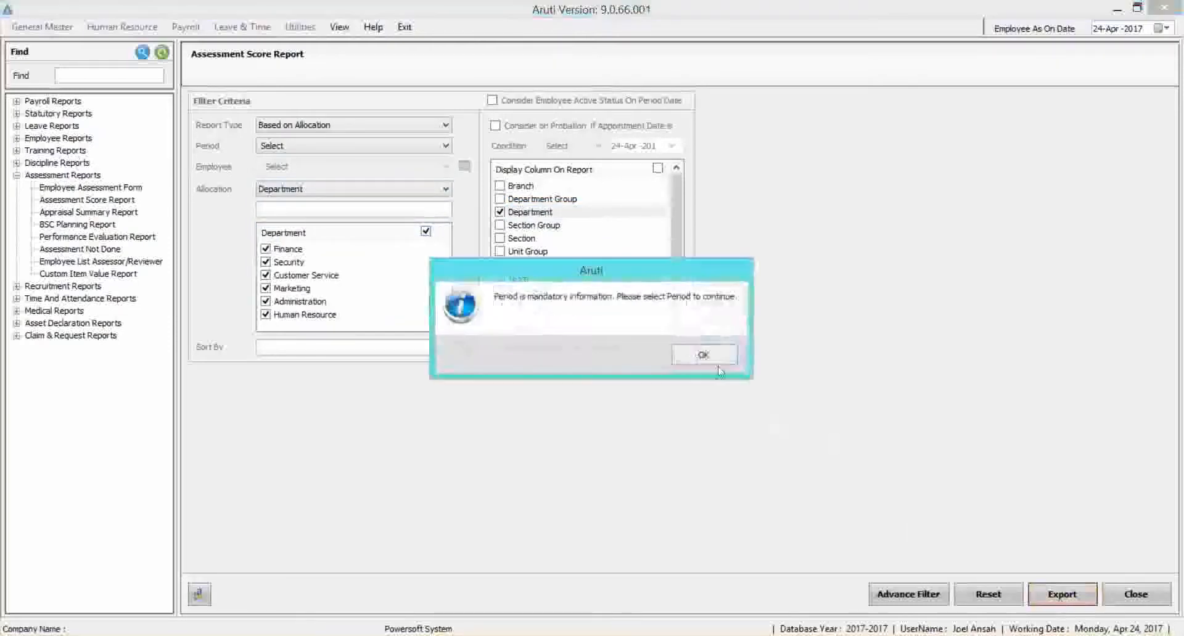
click(703, 356)
click(320, 145)
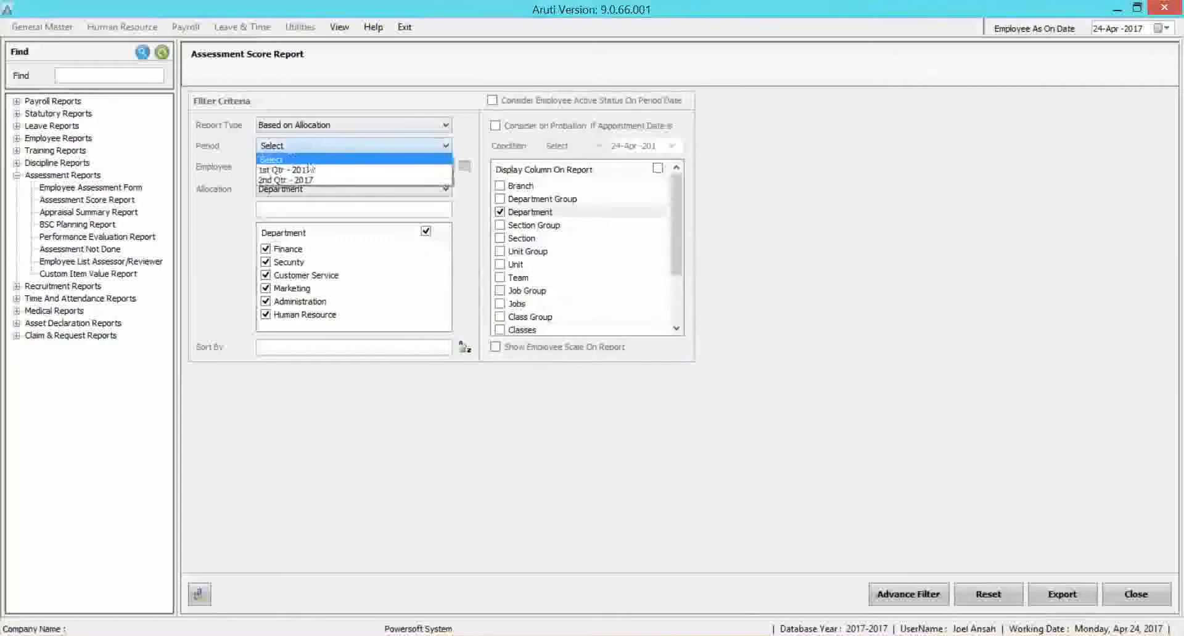
click(308, 168)
click(1079, 590)
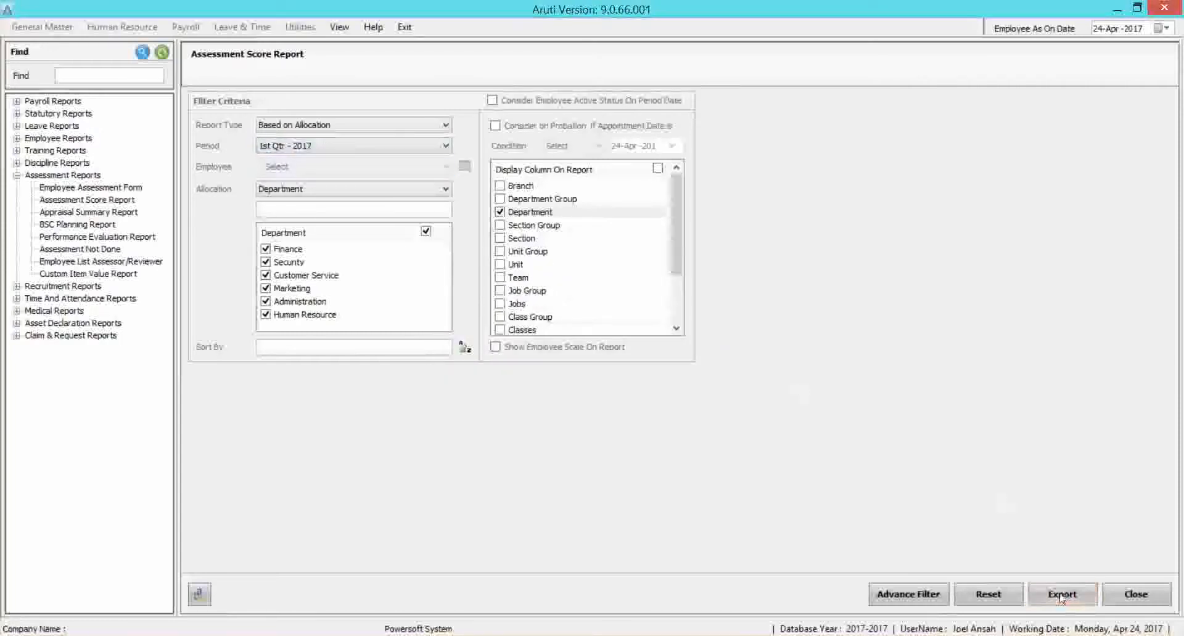
click(664, 358)
mouse_move(344, 626)
click(402, 601)
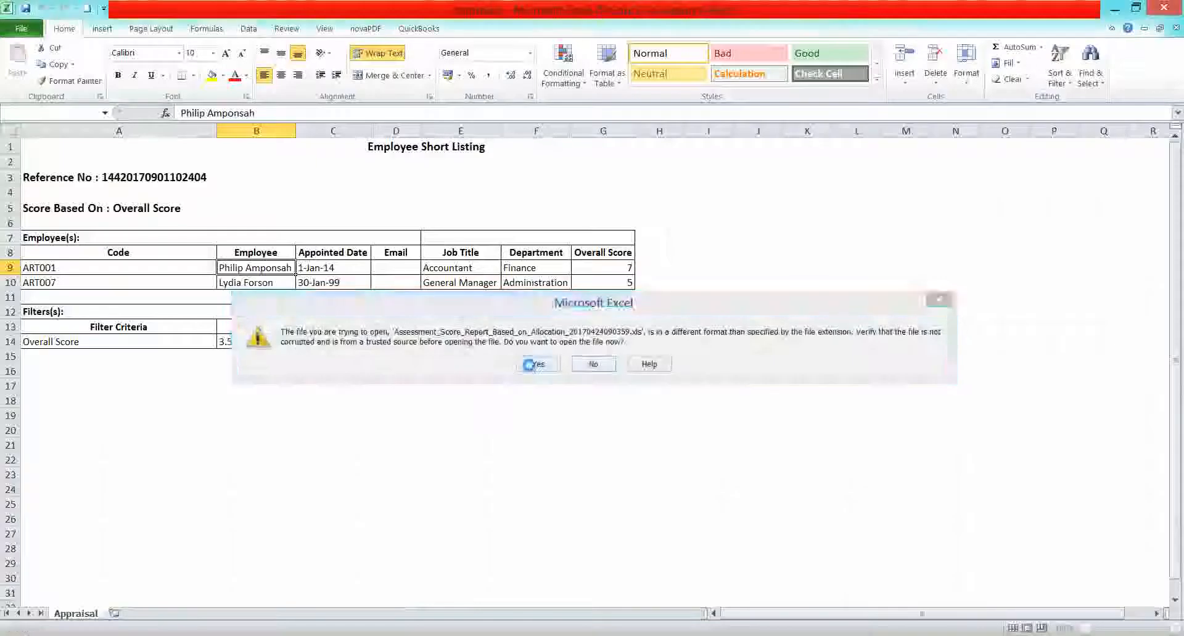
click(534, 364)
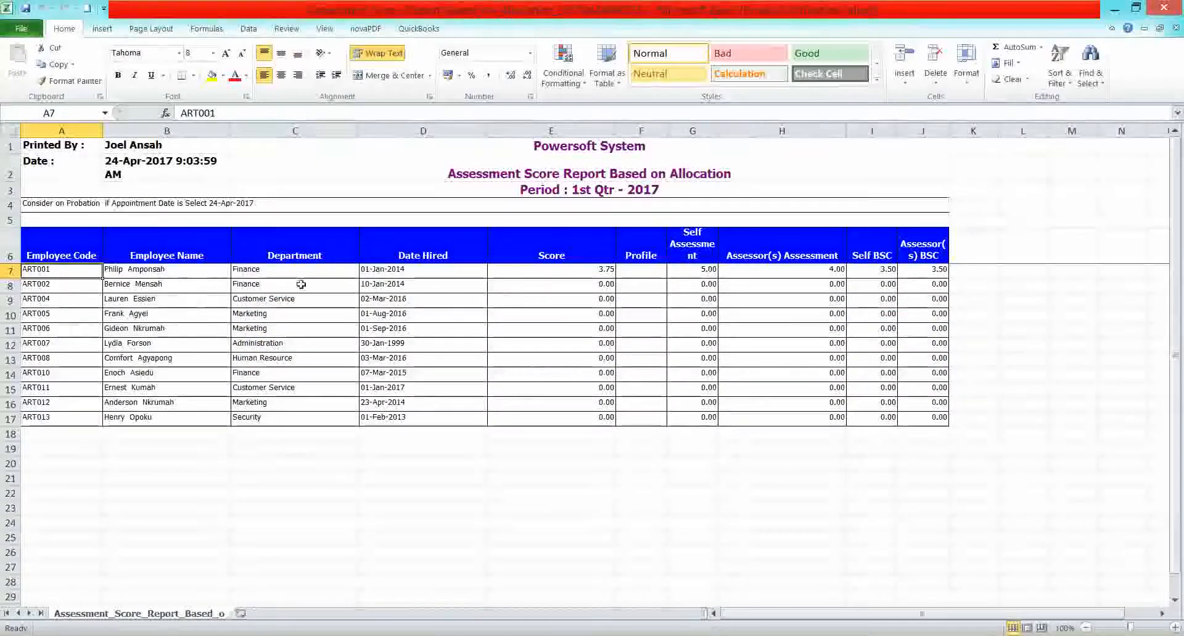
Look through the department, date hired, score and self-assessment columns of the exported score report.
click(283, 270)
drag(283, 270, 304, 391)
drag(422, 274, 429, 399)
drag(589, 267, 592, 414)
click(695, 263)
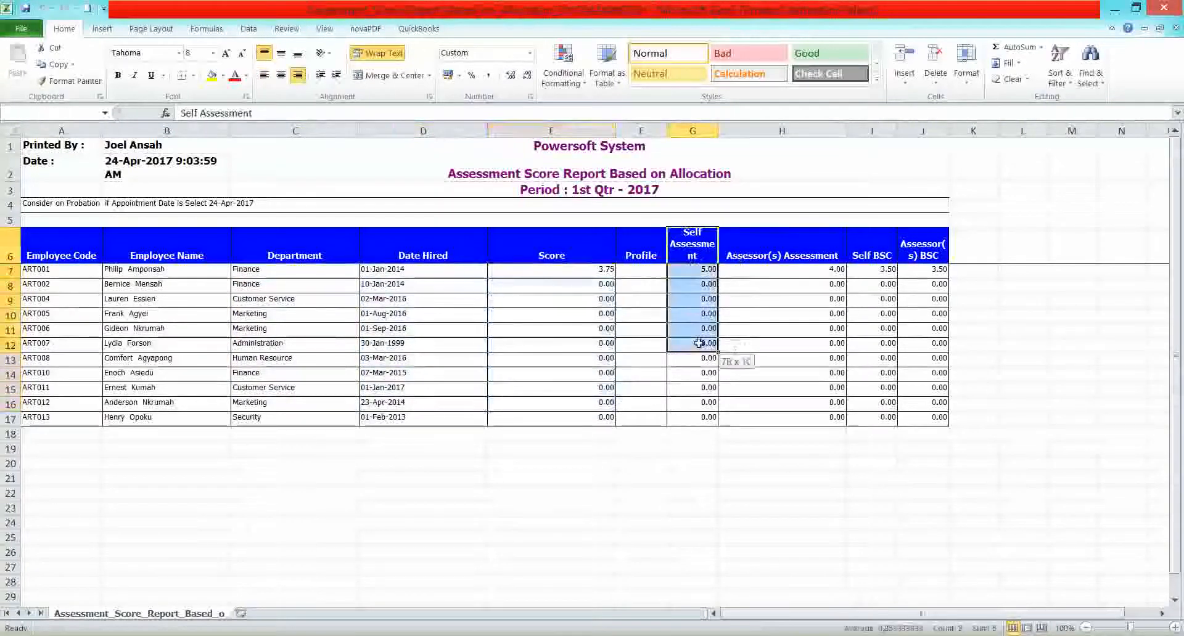